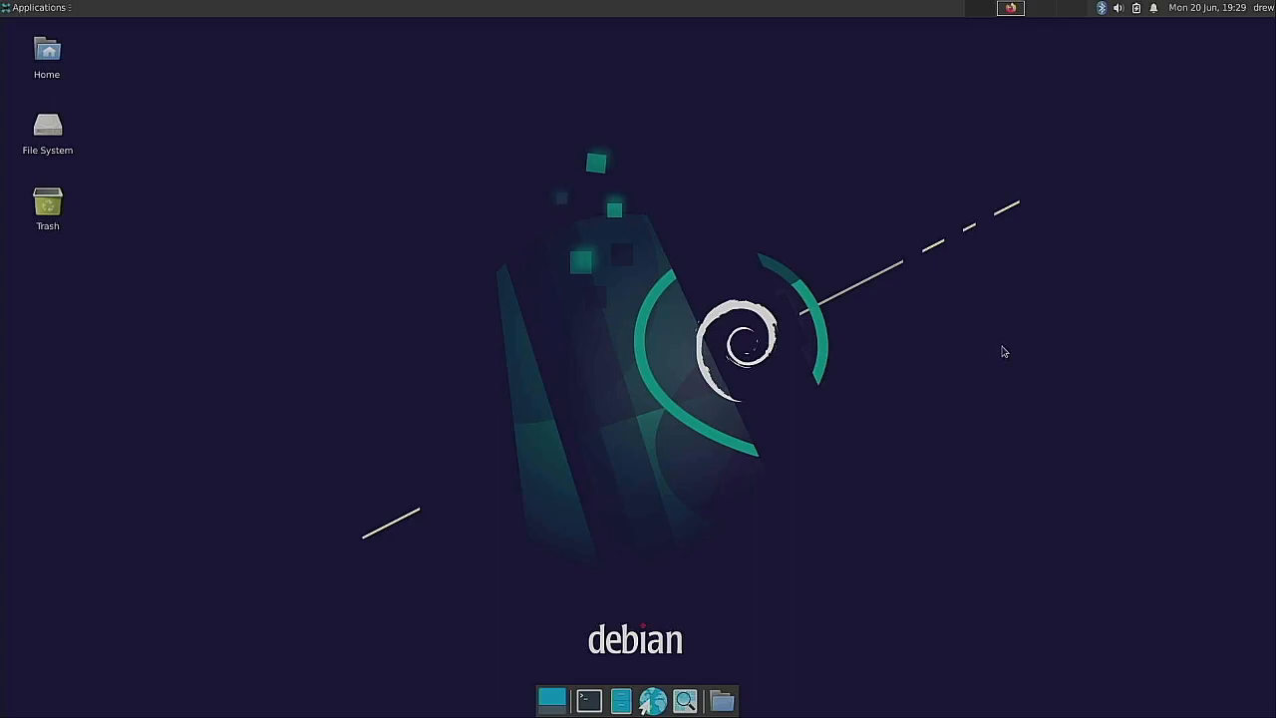
Step: Switch to the Firefox workspace and review the MX Linux details and popularity ranking on its DistroWatch page
{"action": "left_click", "coordinate": [1013, 9]}
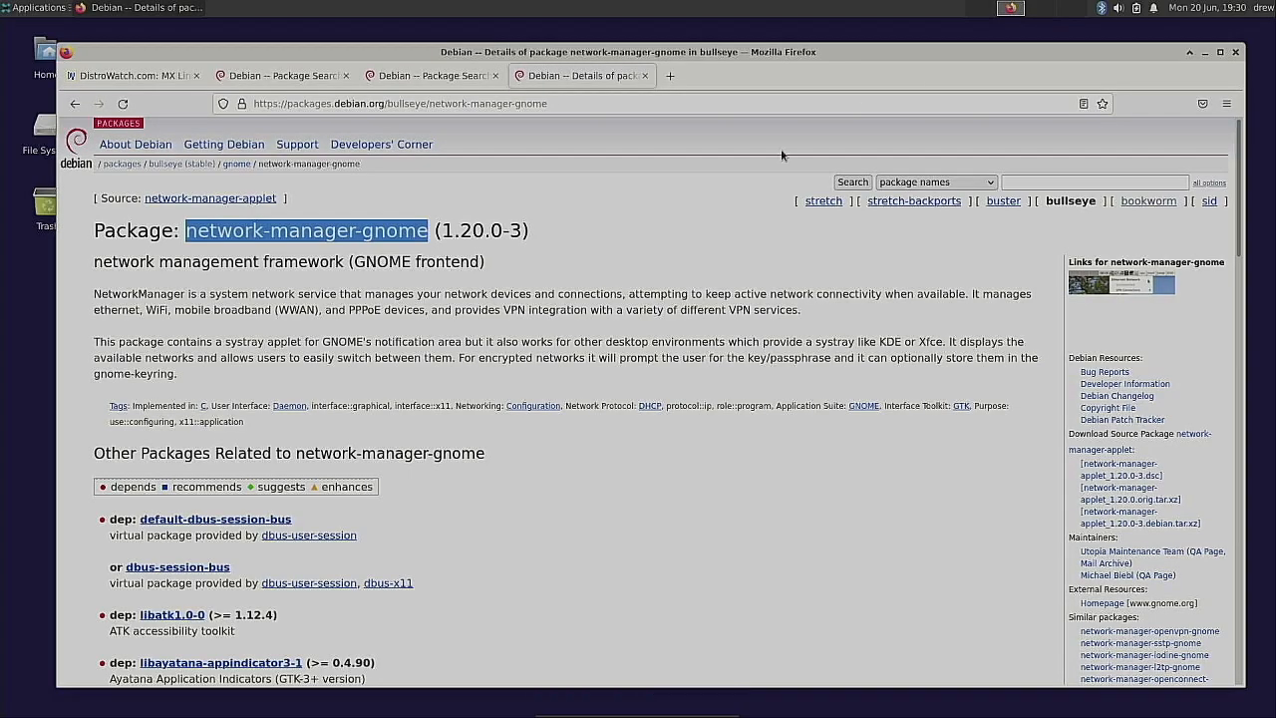
{"action": "left_click", "coordinate": [112, 76]}
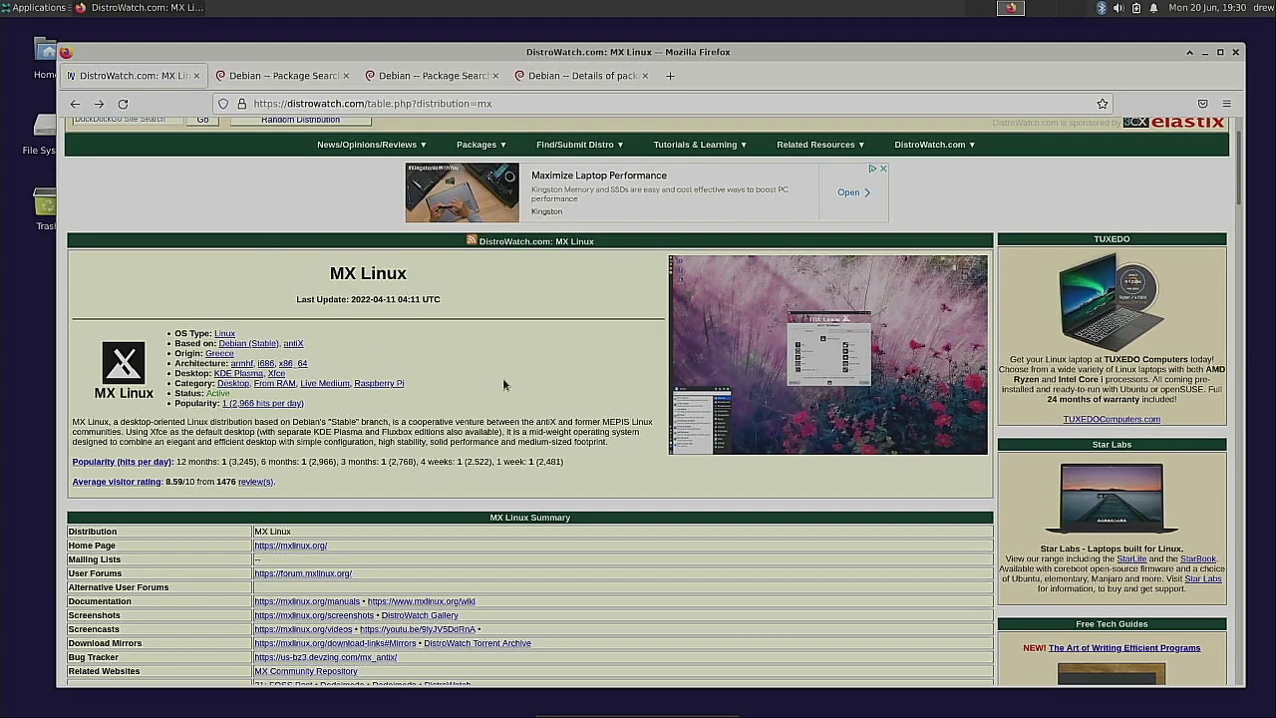
{"action": "scroll", "coordinate": [505, 369], "scroll_direction": "down", "scroll_amount": 1}
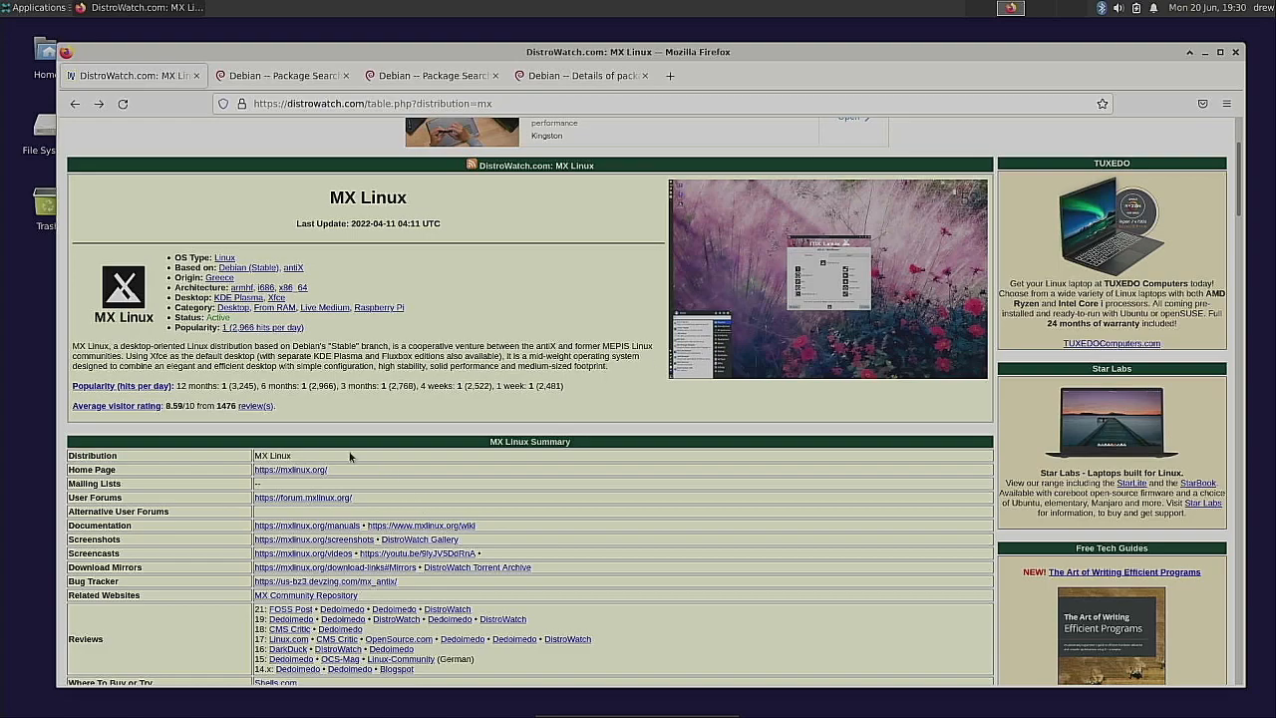
{"action": "scroll", "coordinate": [180, 319], "scroll_direction": "down", "scroll_amount": 1}
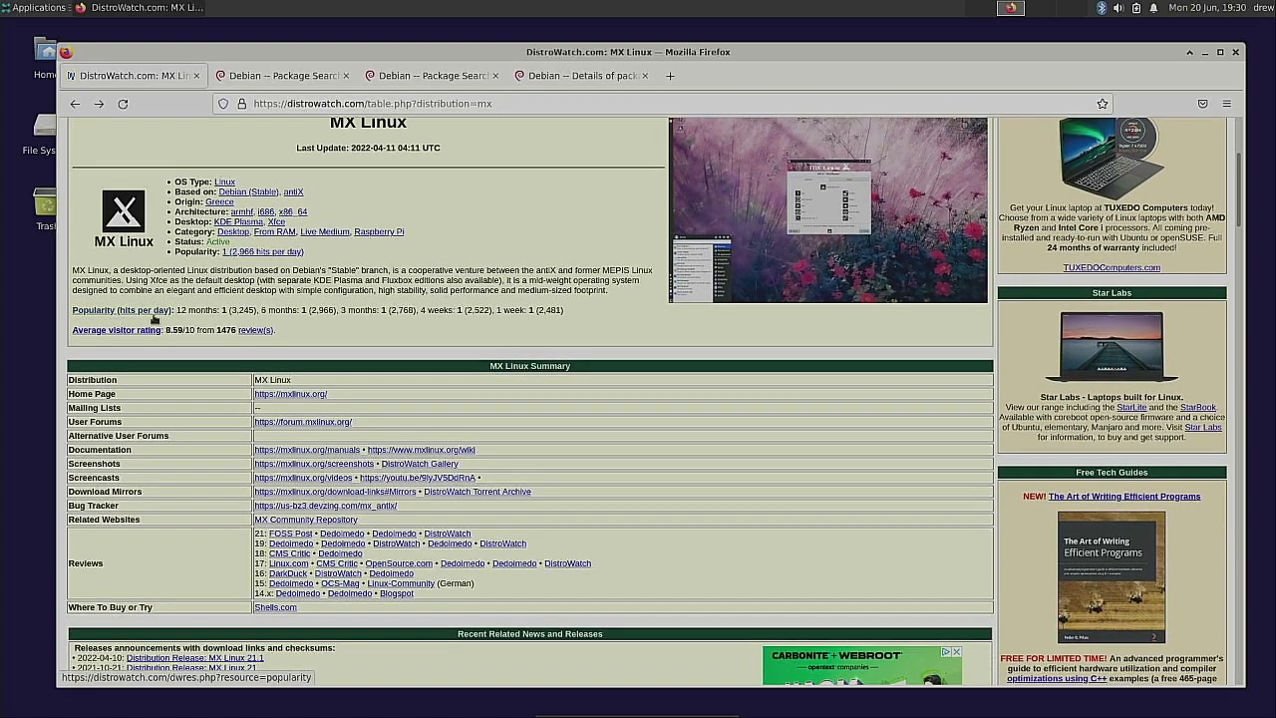
{"action": "double_click", "coordinate": [225, 309]}
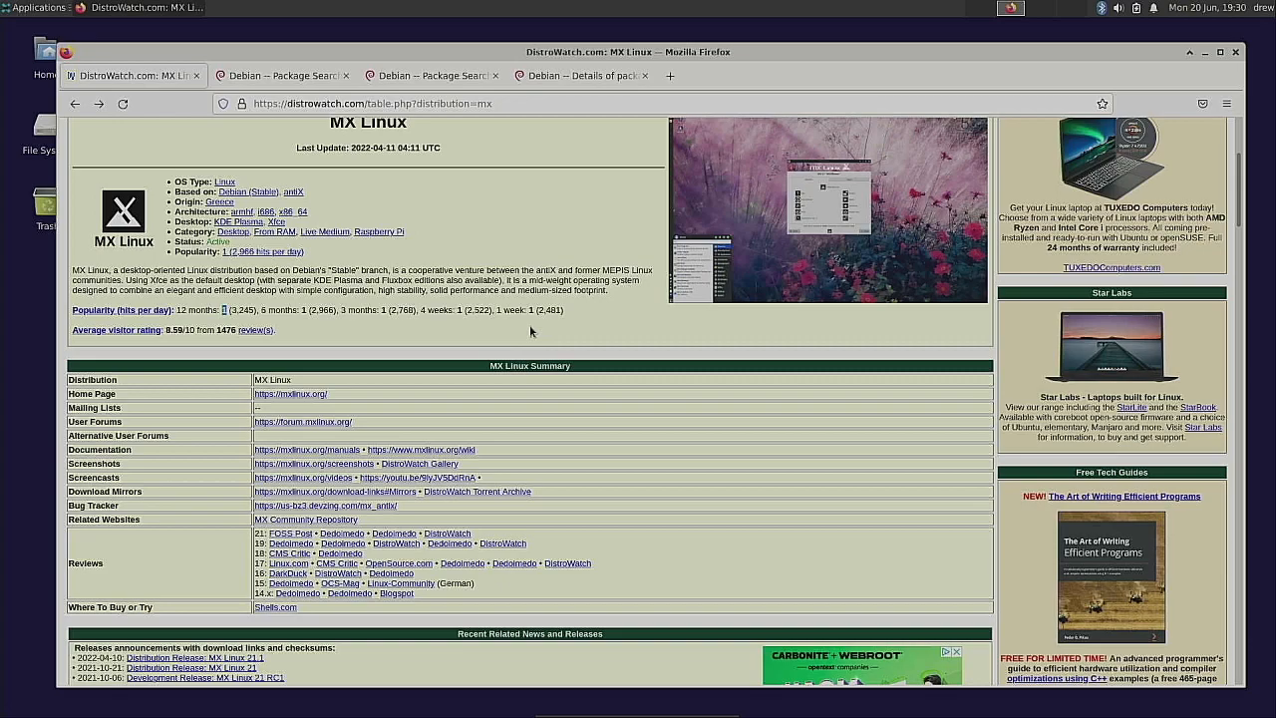
{"action": "scroll", "coordinate": [529, 331], "scroll_direction": "up", "scroll_amount": 1}
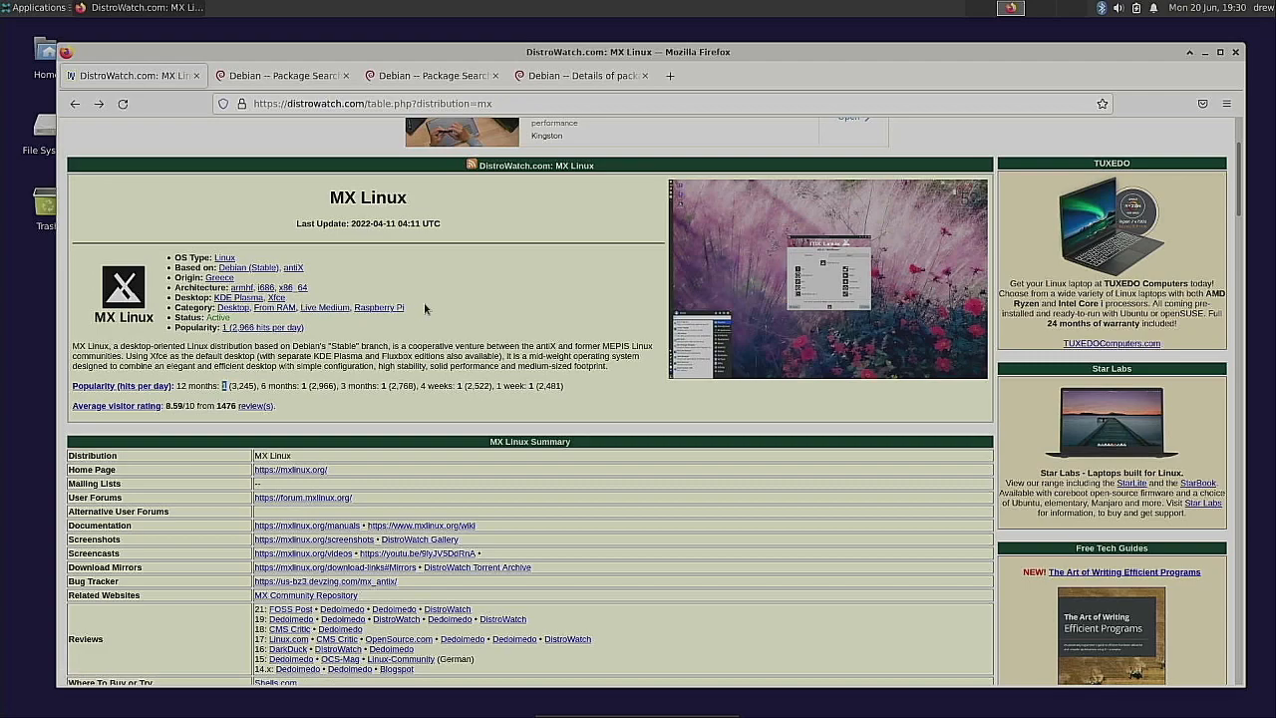
Step: Open the MX Linux screenshot at full size, examine its vertical panel and application menu, and return to the DistroWatch page
{"action": "left_click", "coordinate": [740, 293]}
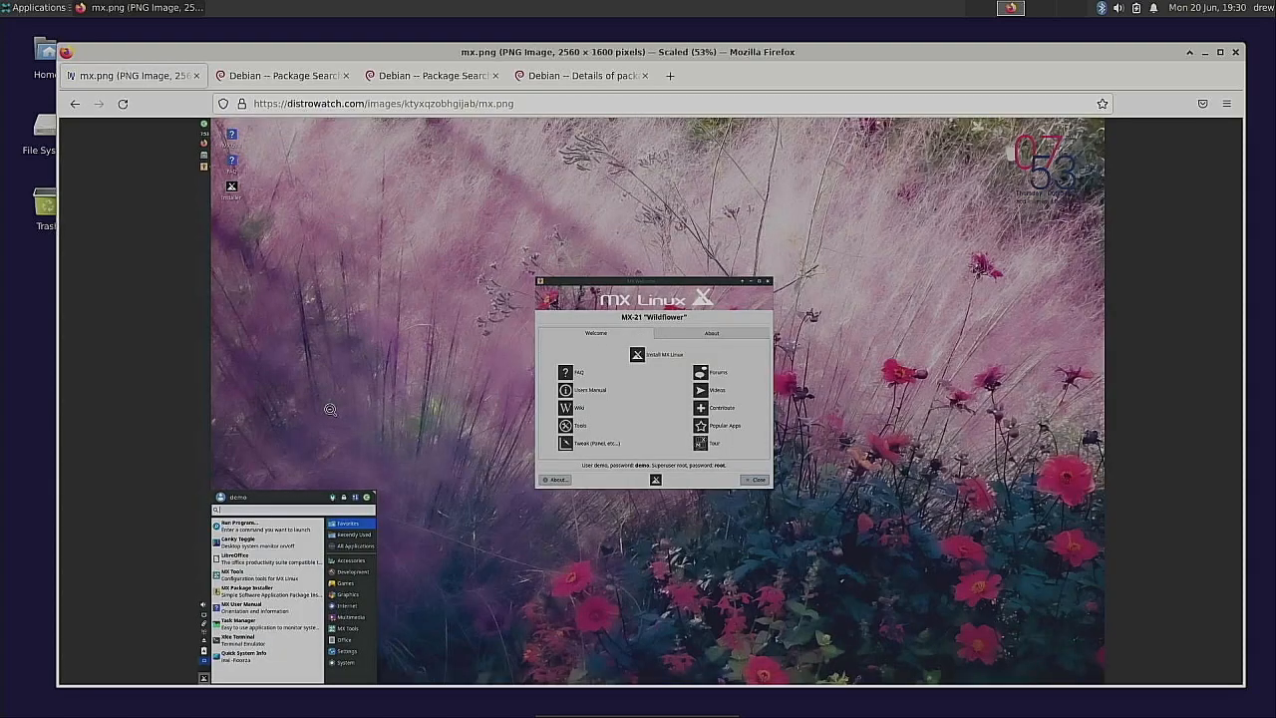
{"action": "left_click", "coordinate": [330, 409]}
{"action": "scroll", "coordinate": [216, 454], "scroll_direction": "up", "scroll_amount": 3}
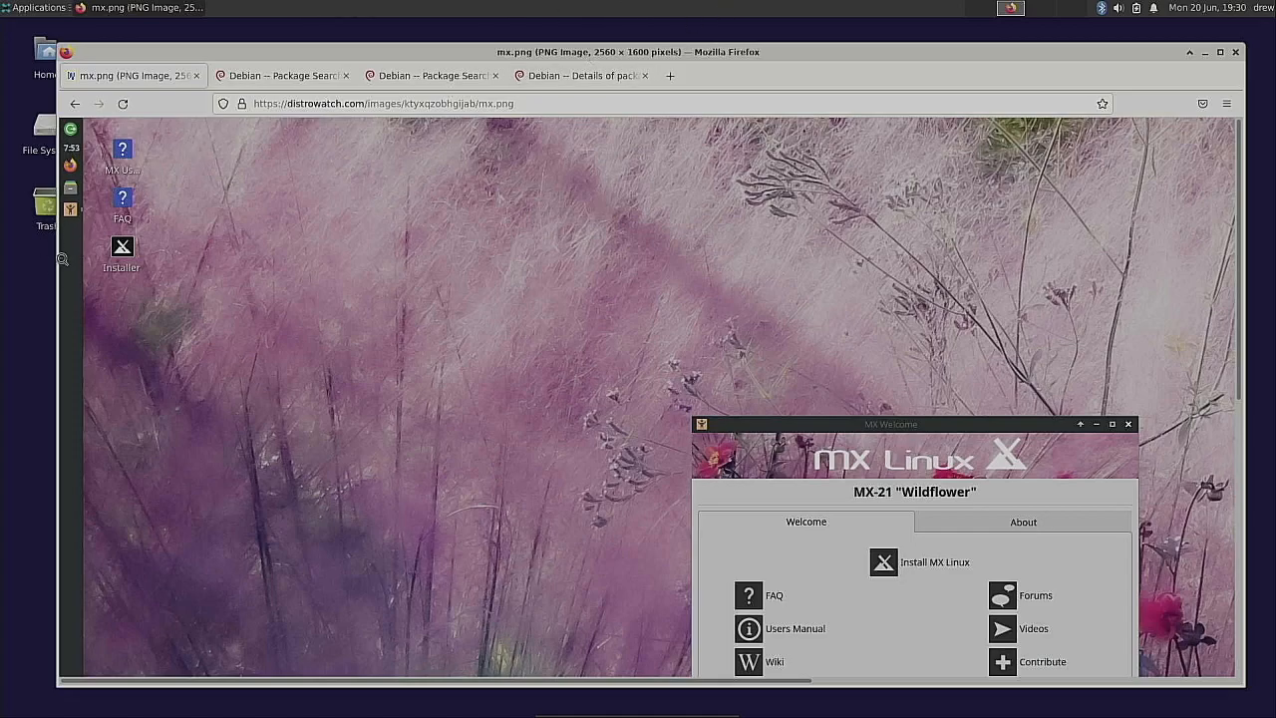
{"action": "scroll", "coordinate": [66, 312], "scroll_direction": "down", "scroll_amount": 3}
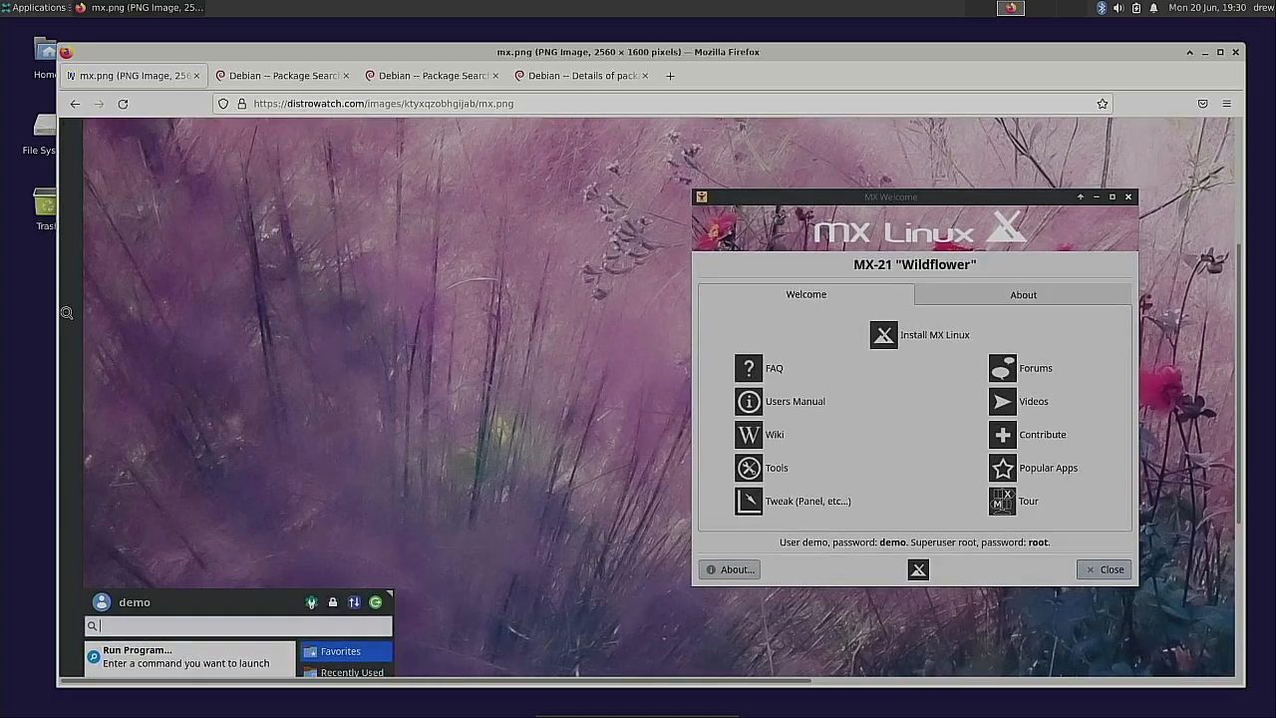
{"action": "scroll", "coordinate": [67, 312], "scroll_direction": "down", "scroll_amount": 3}
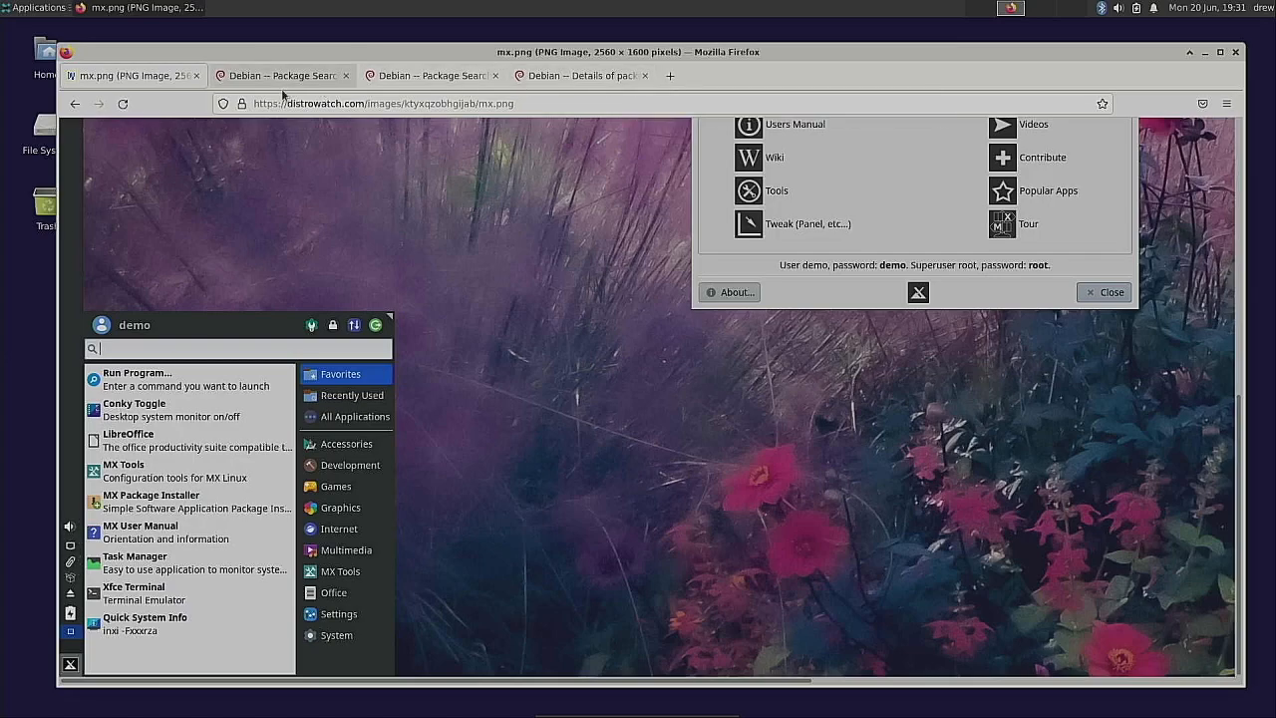
{"action": "left_click", "coordinate": [76, 104]}
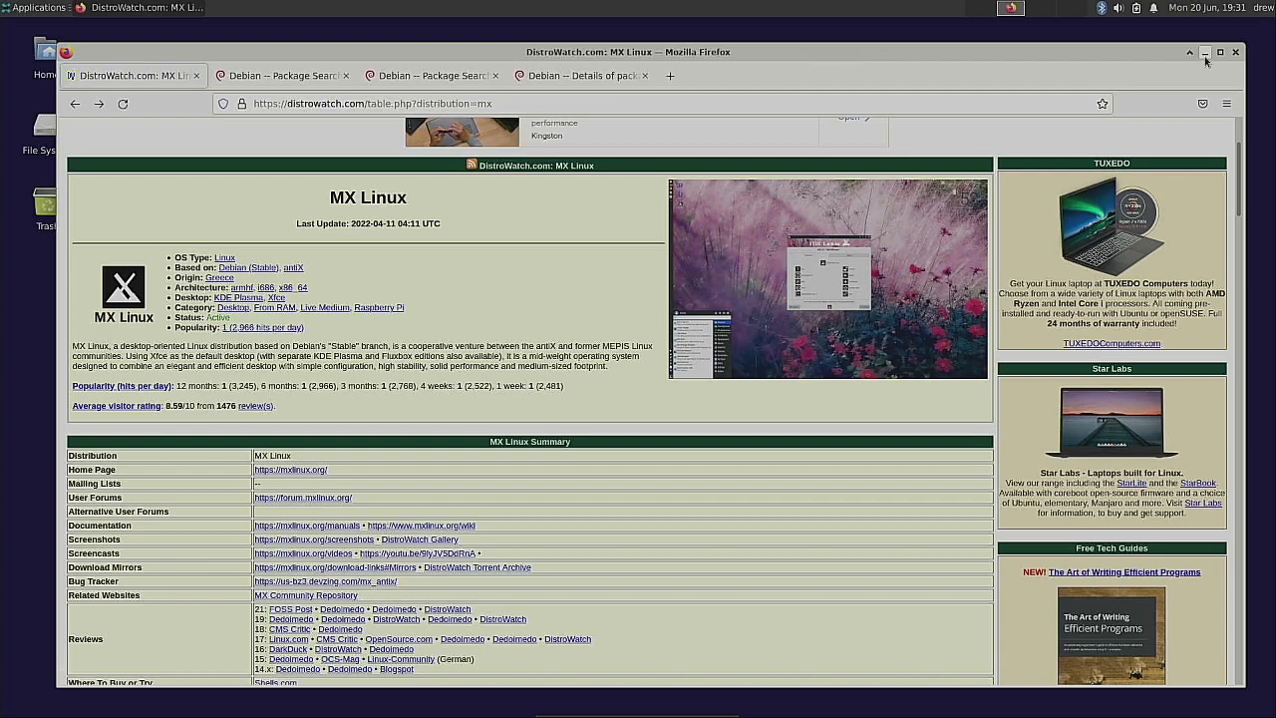
Step: Check the empty first workspace, move the Firefox window there from the second one, and reposition it within the screen
{"action": "left_click", "coordinate": [975, 13]}
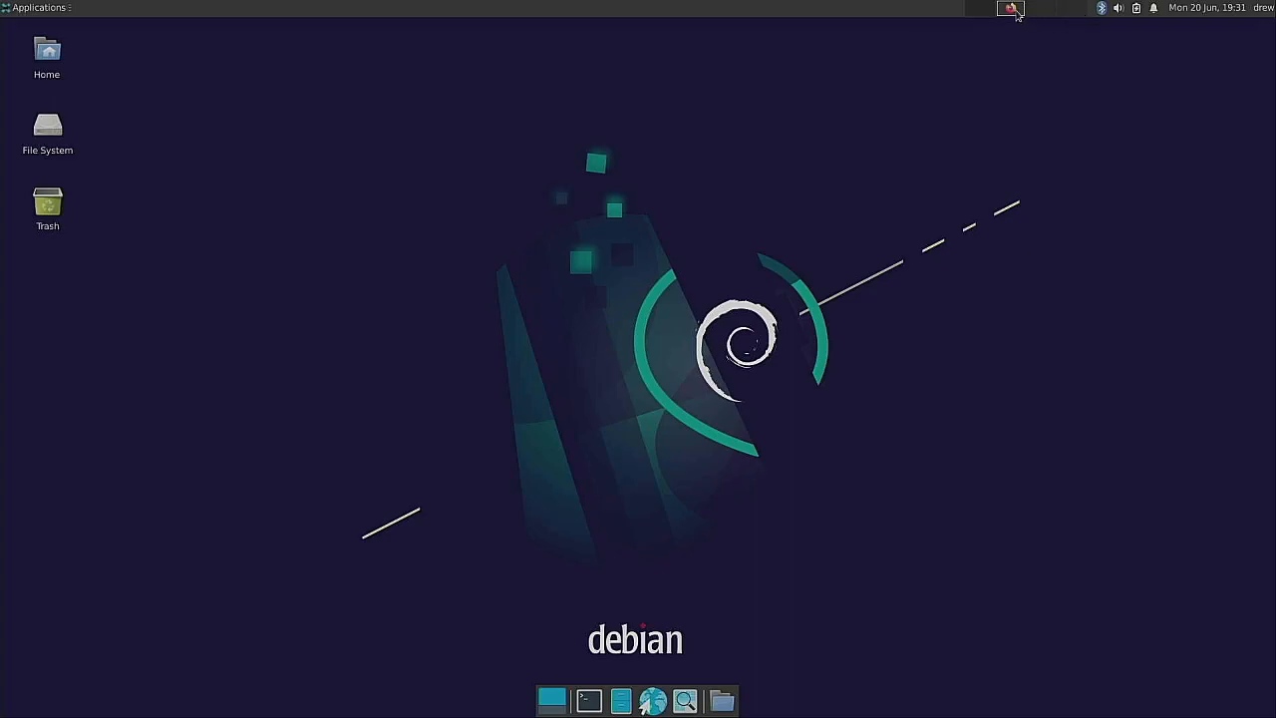
{"action": "left_click", "coordinate": [1012, 9]}
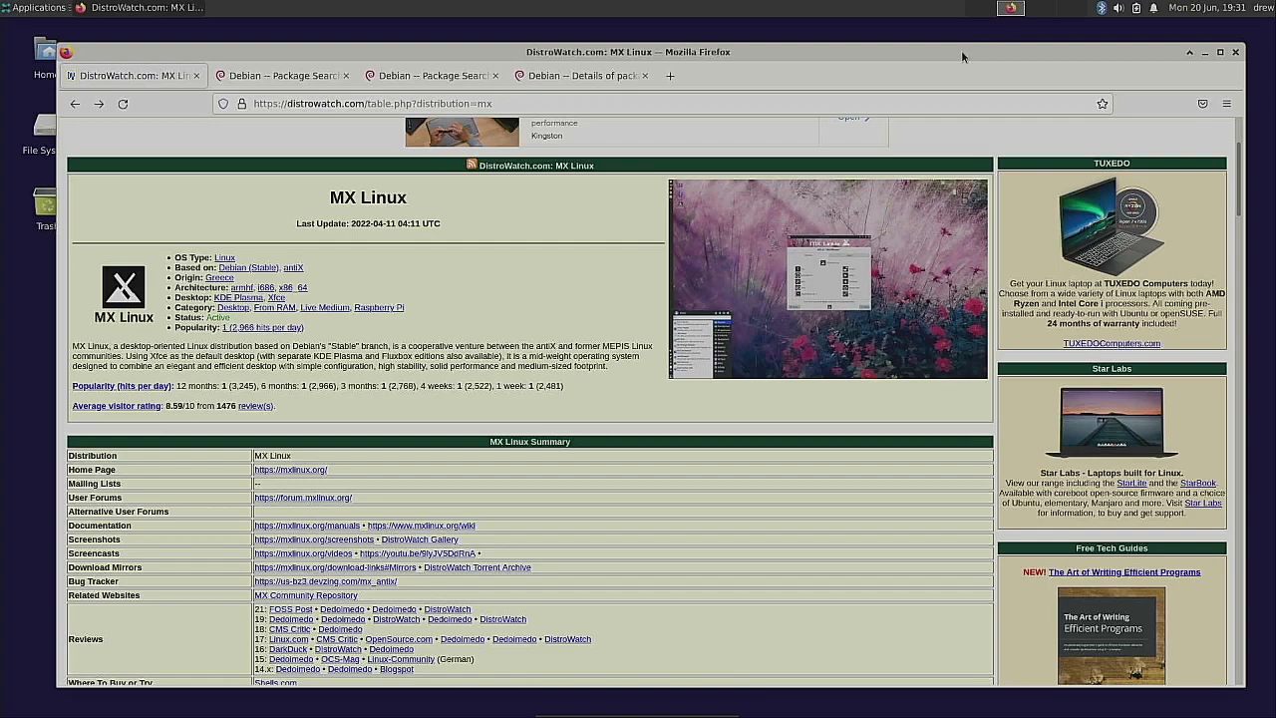
{"action": "left_click_drag", "start_coordinate": [802, 47], "coordinate": [867, 54]}
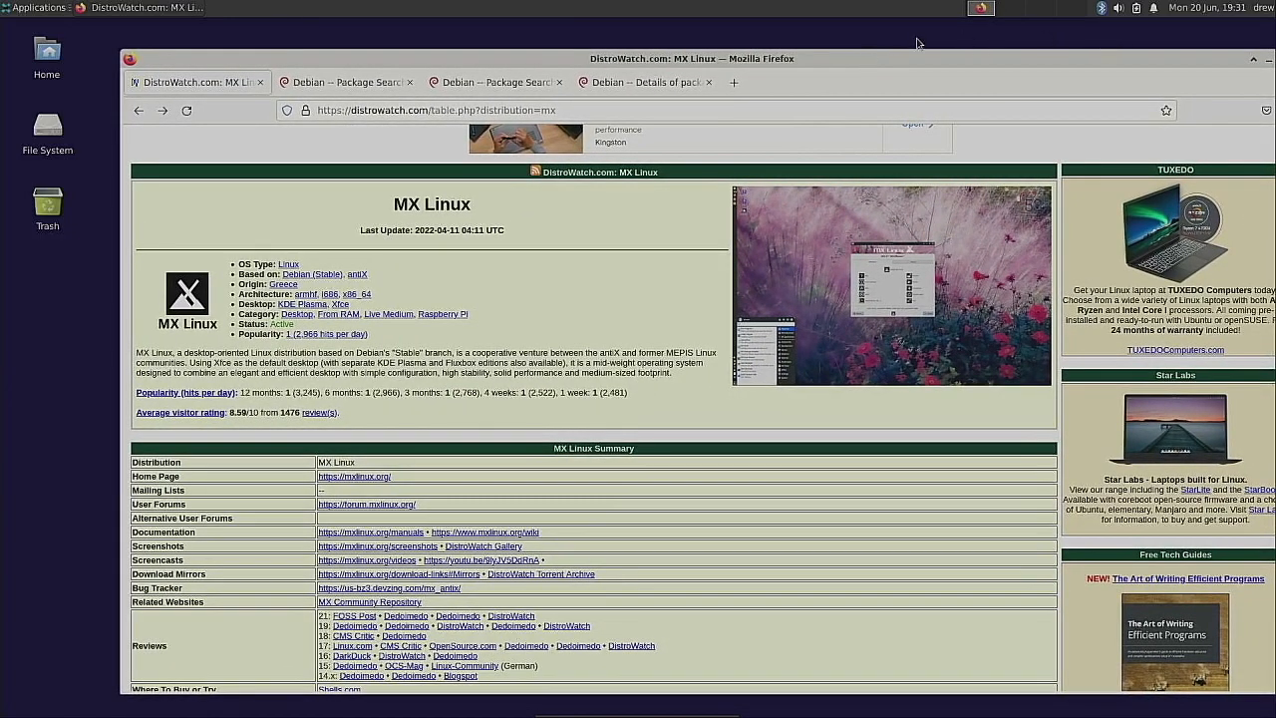
{"action": "left_click_drag", "start_coordinate": [888, 59], "coordinate": [852, 50]}
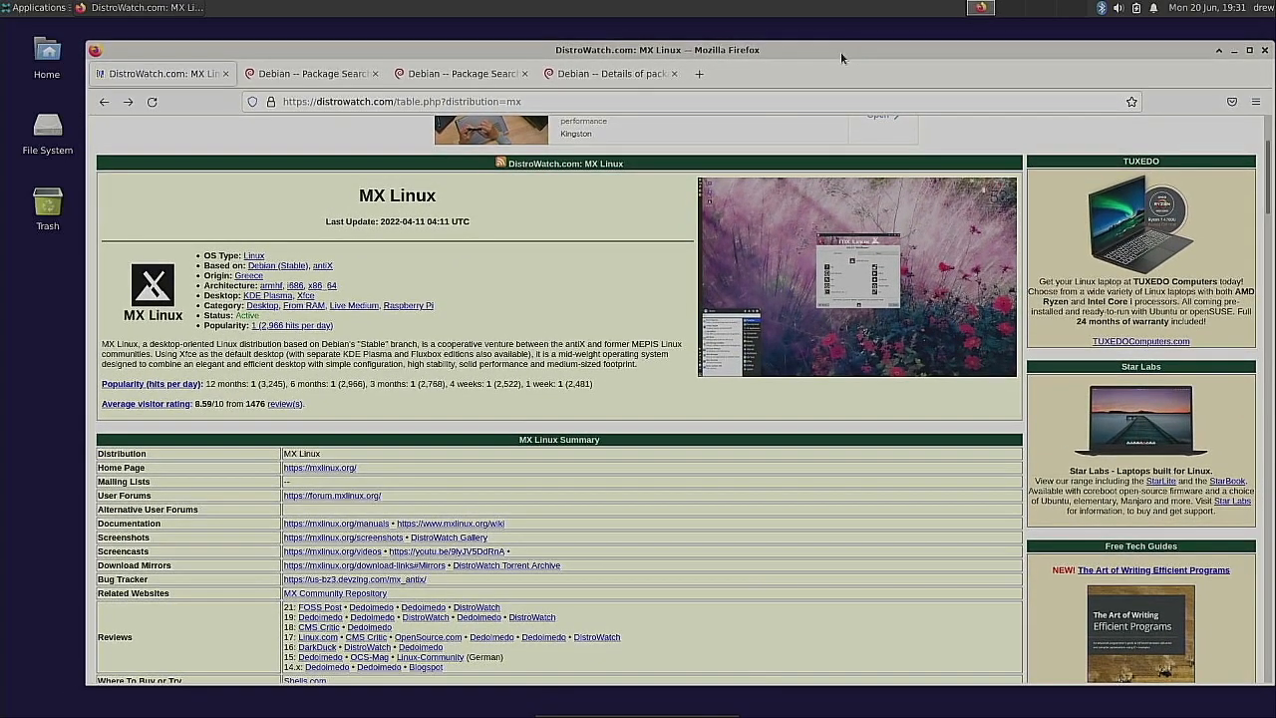
Step: Send the Firefox window to Workspace 4 and switch to that workspace
{"action": "right_click", "coordinate": [839, 47]}
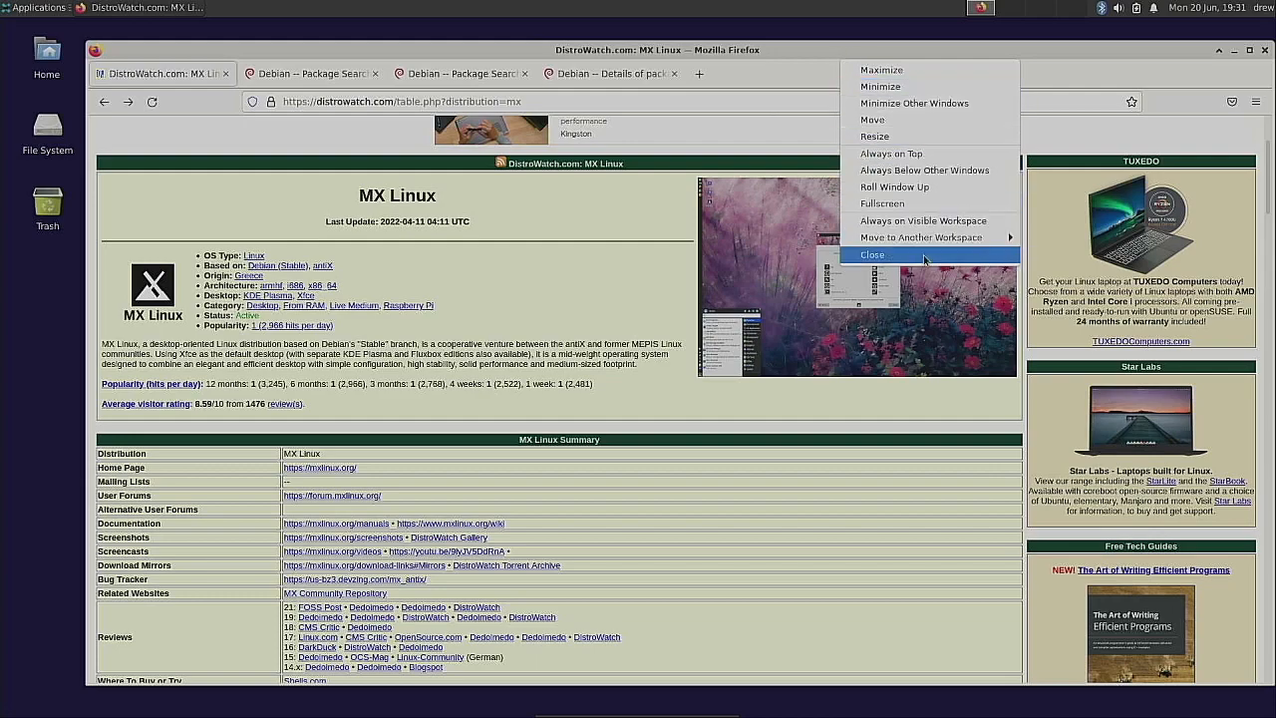
{"action": "mouse_move", "coordinate": [935, 238]}
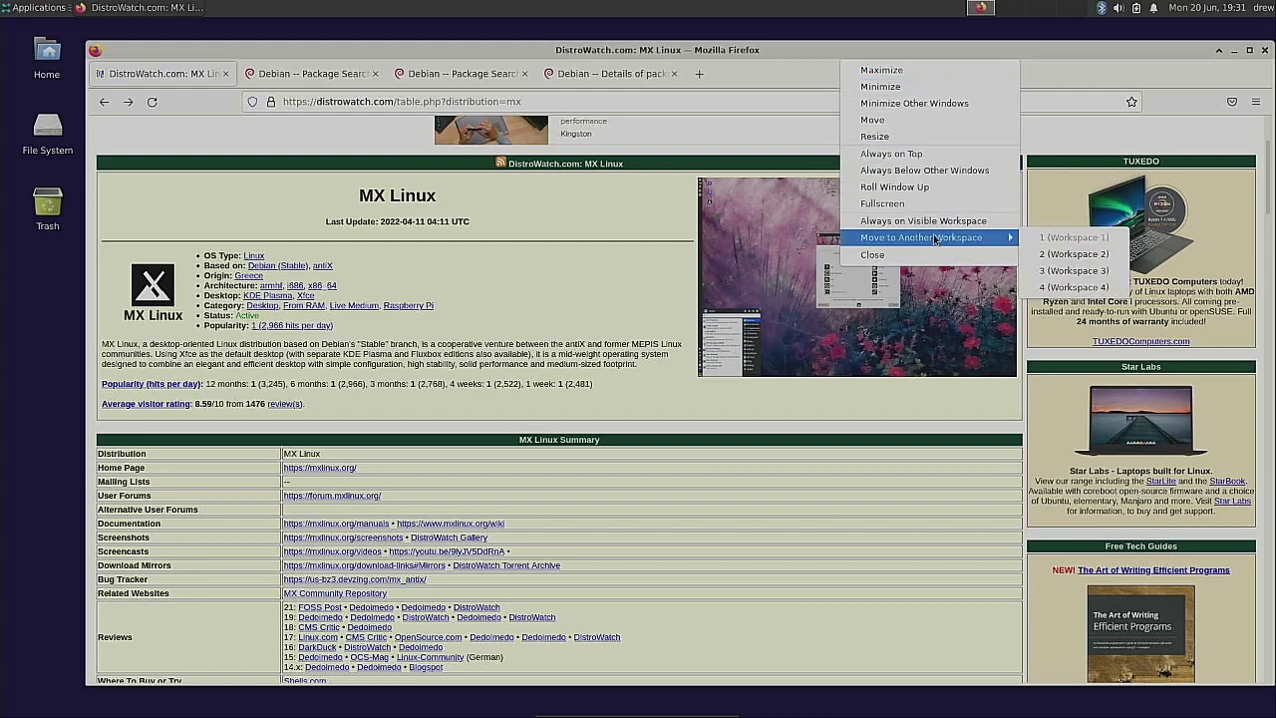
{"action": "left_click", "coordinate": [1086, 288]}
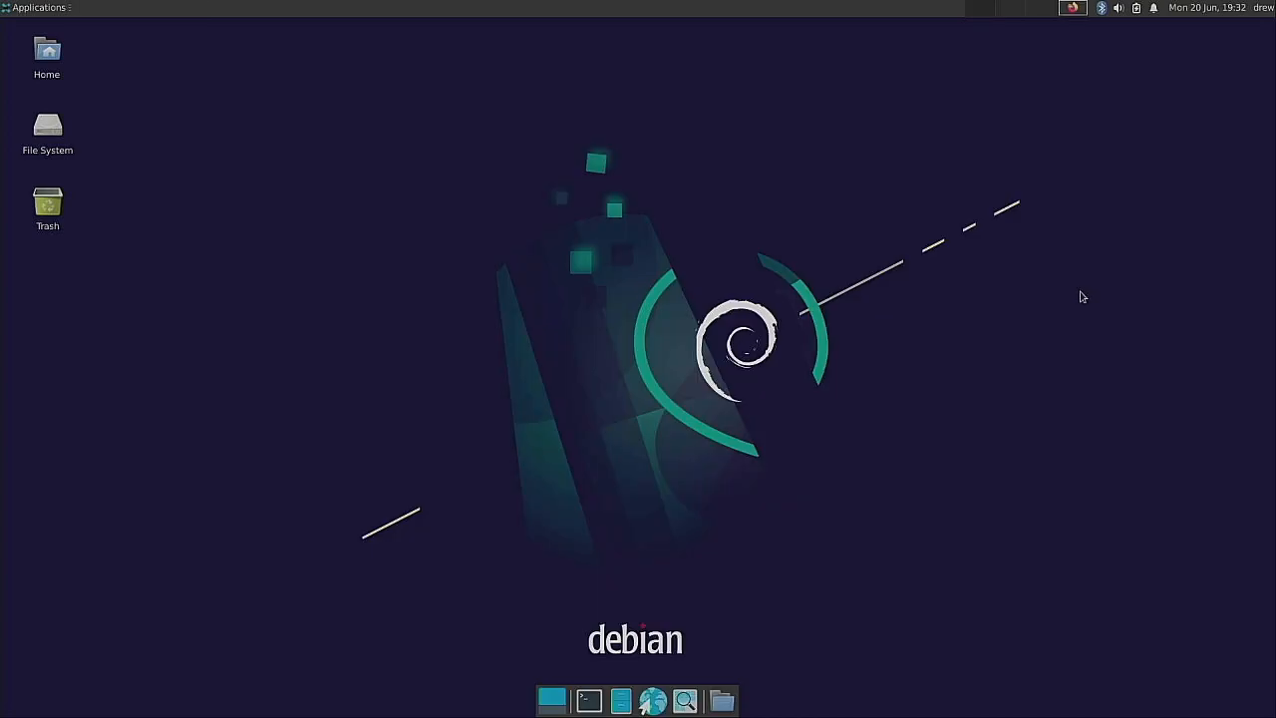
{"action": "left_click", "coordinate": [1069, 10]}
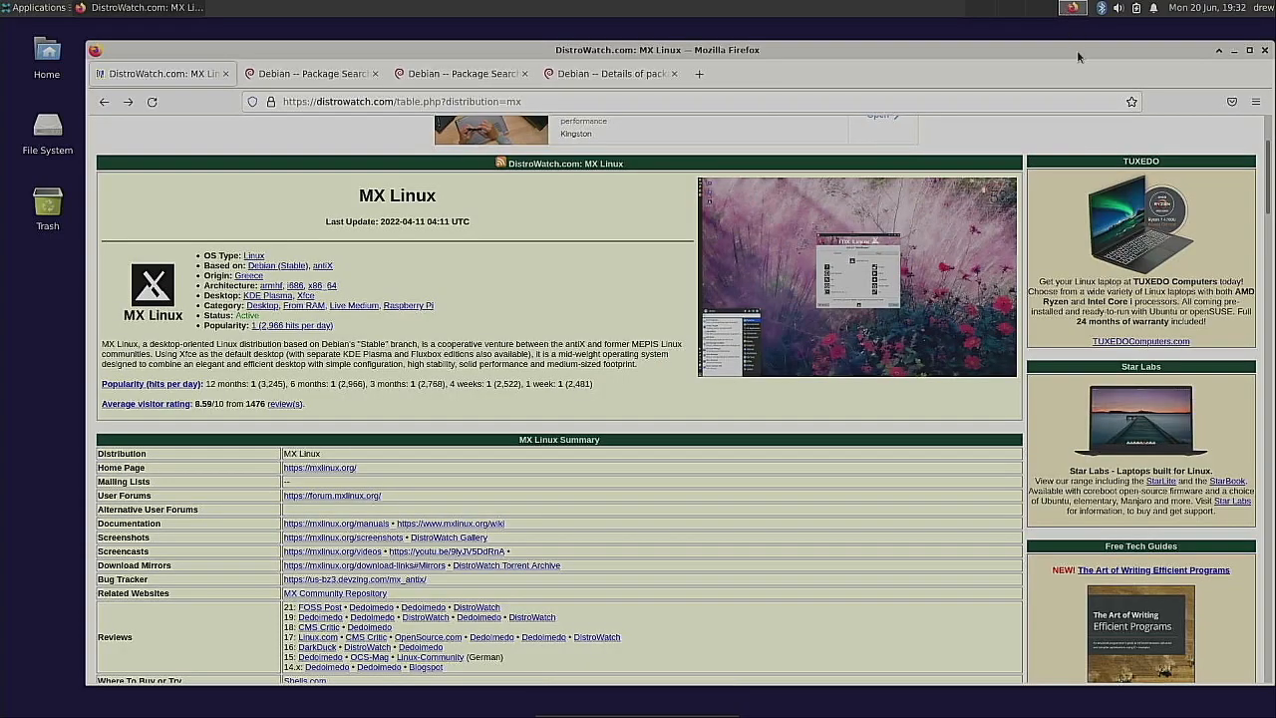
Step: Bring the Firefox window back to the first workspace, adjust its placement, and switch to the empty second workspace
{"action": "mouse_move", "coordinate": [982, 53]}
{"action": "left_mouse_down"}
{"action": "mouse_move", "coordinate": [997, 58]}
{"action": "mouse_move", "coordinate": [45, 59]}
{"action": "mouse_move", "coordinate": [396, 64]}
{"action": "mouse_move", "coordinate": [982, 44]}
{"action": "left_mouse_up"}
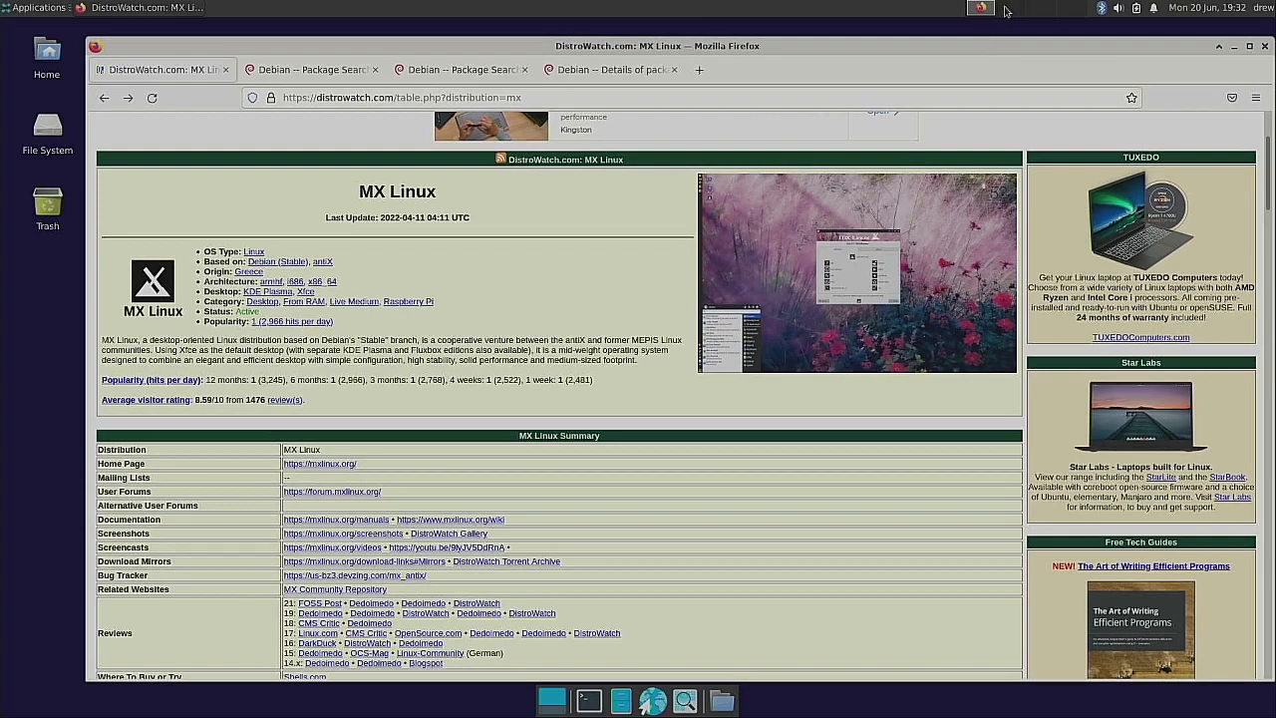
{"action": "left_click", "coordinate": [1017, 12]}
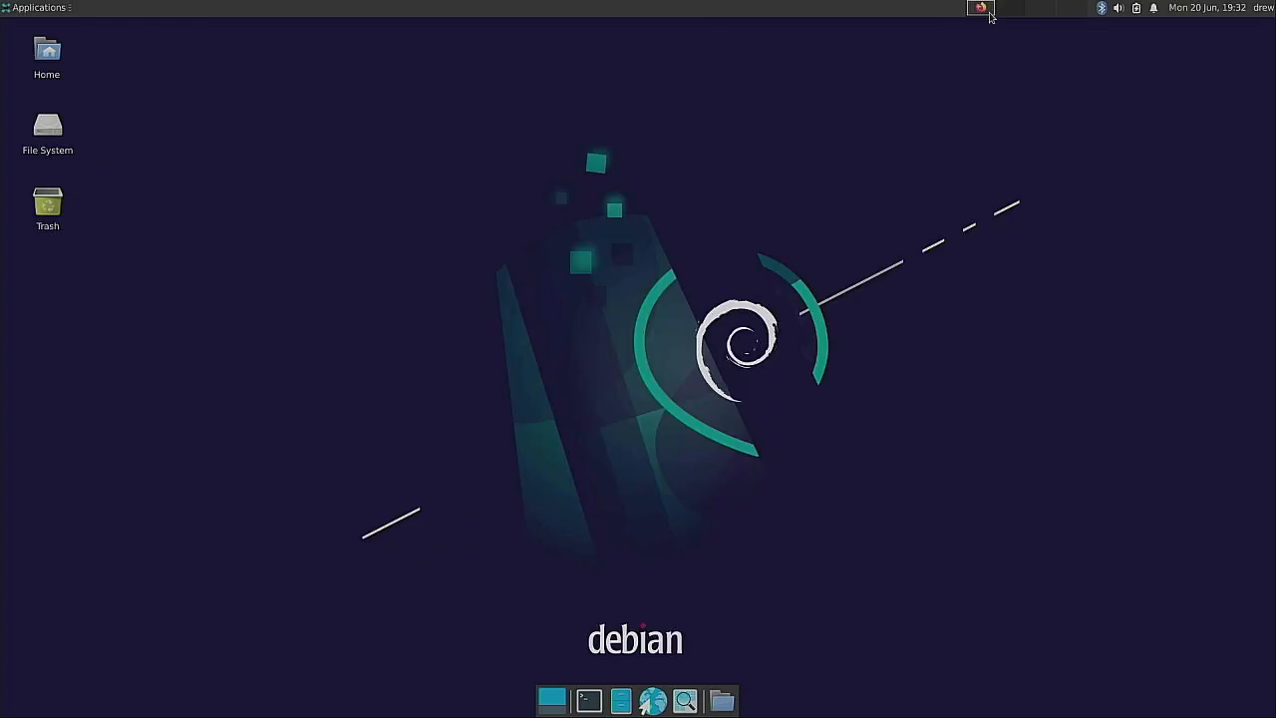
{"action": "left_click", "coordinate": [979, 10]}
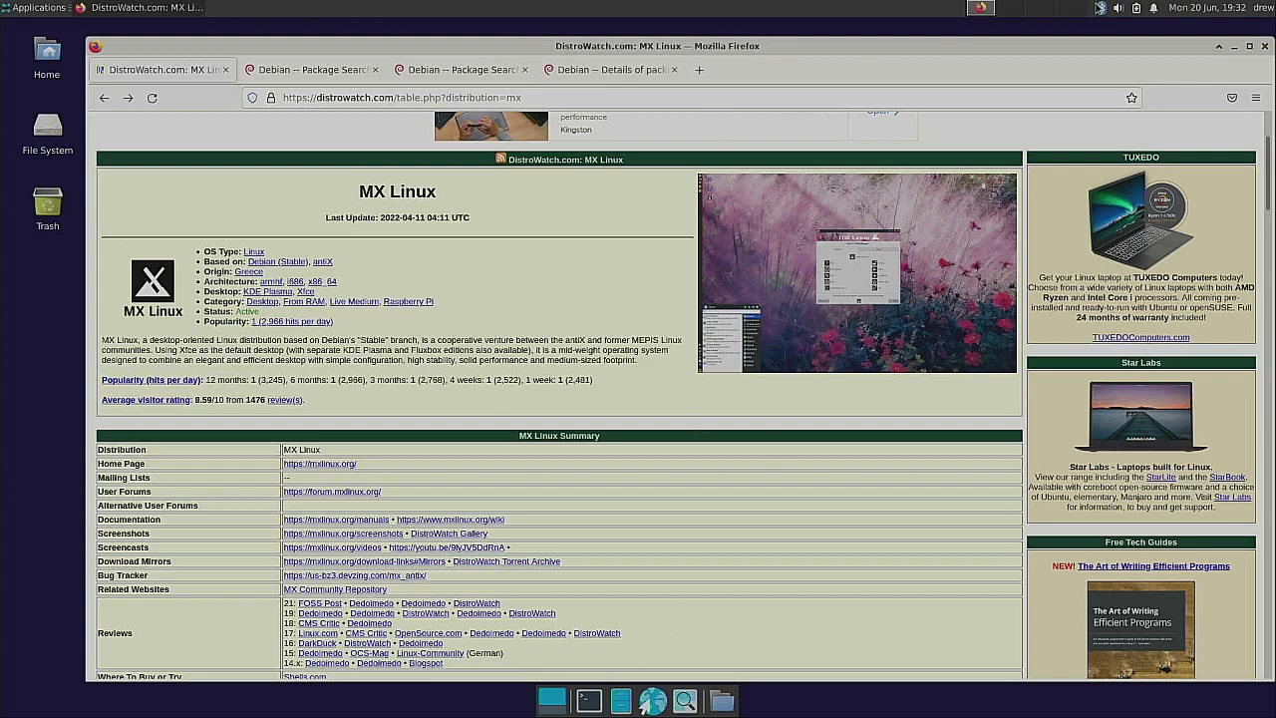
{"action": "left_click_drag", "start_coordinate": [830, 44], "coordinate": [768, 40]}
{"action": "left_click", "coordinate": [1008, 16]}
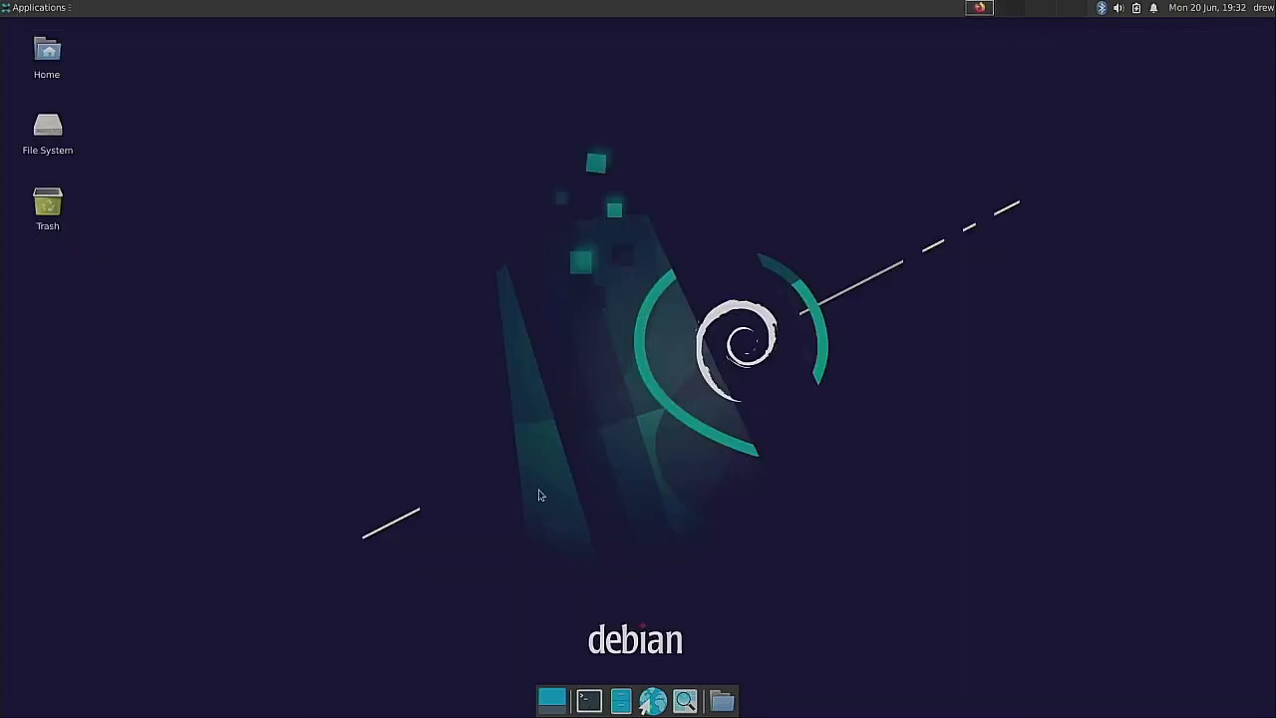
Step: Open the desktop settings and hide the default Home, File System and Trash icons
{"action": "right_click", "coordinate": [589, 250]}
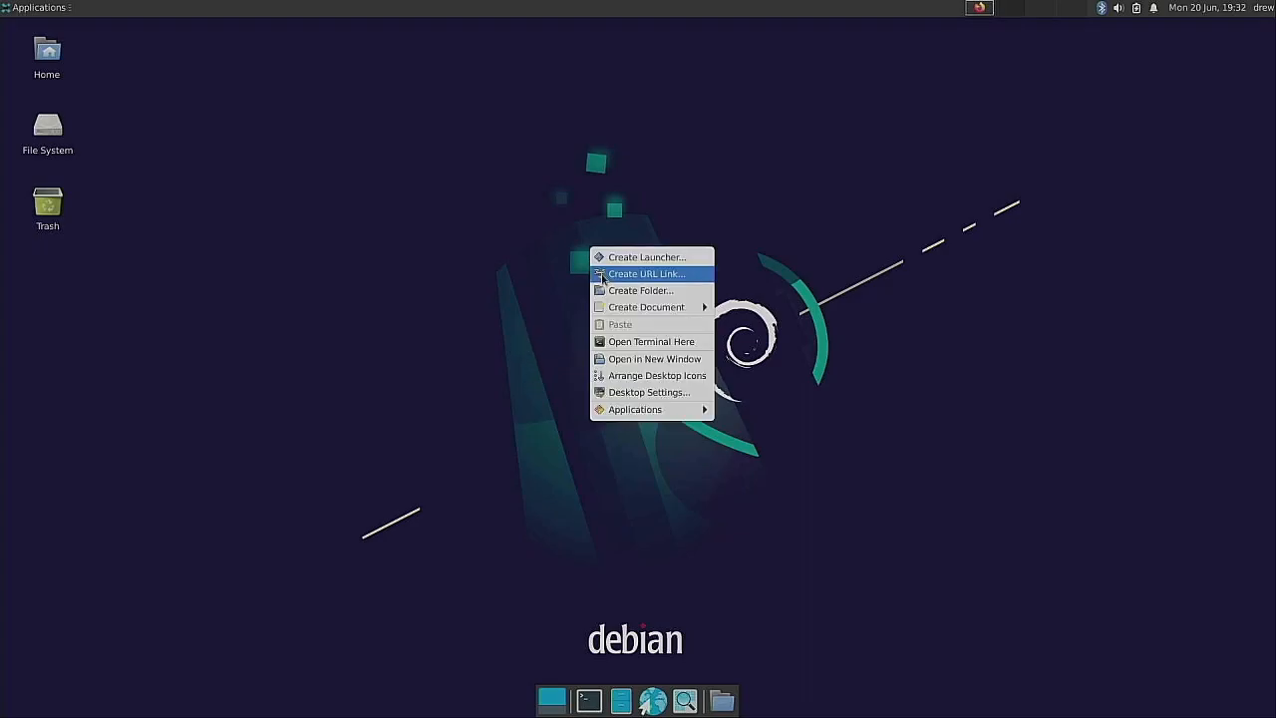
{"action": "left_click", "coordinate": [605, 394]}
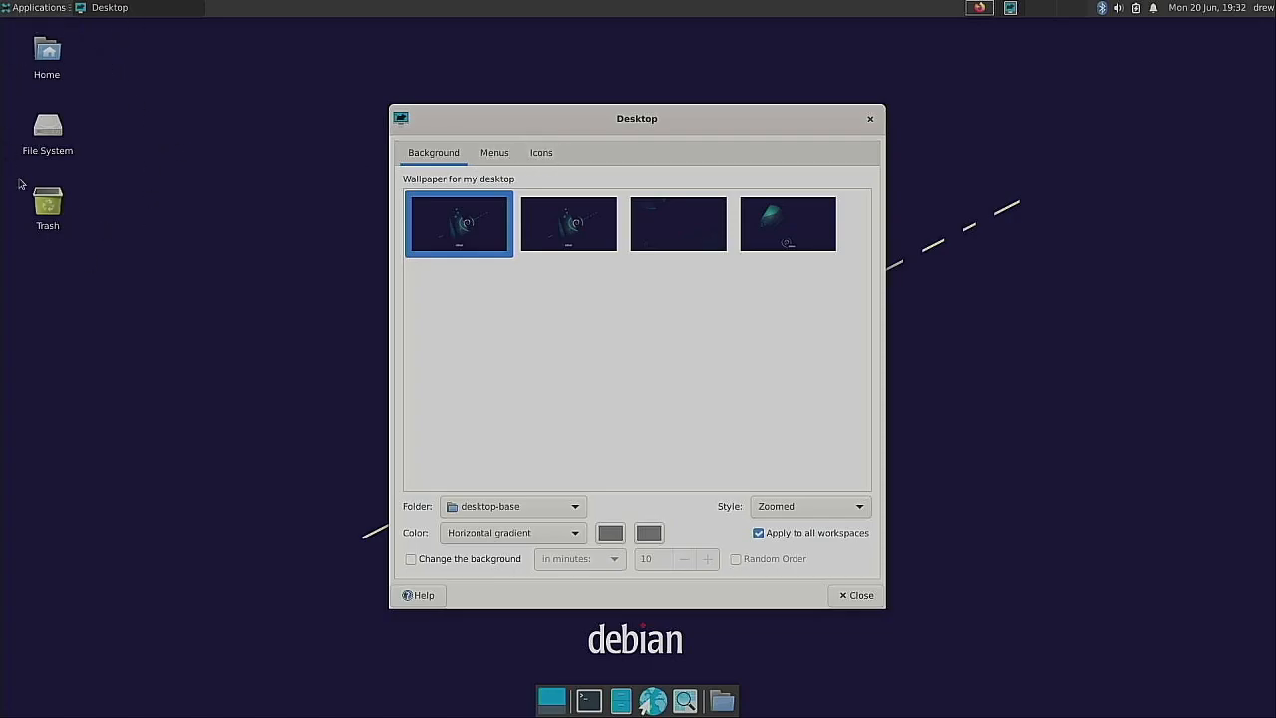
{"action": "left_click", "coordinate": [542, 155]}
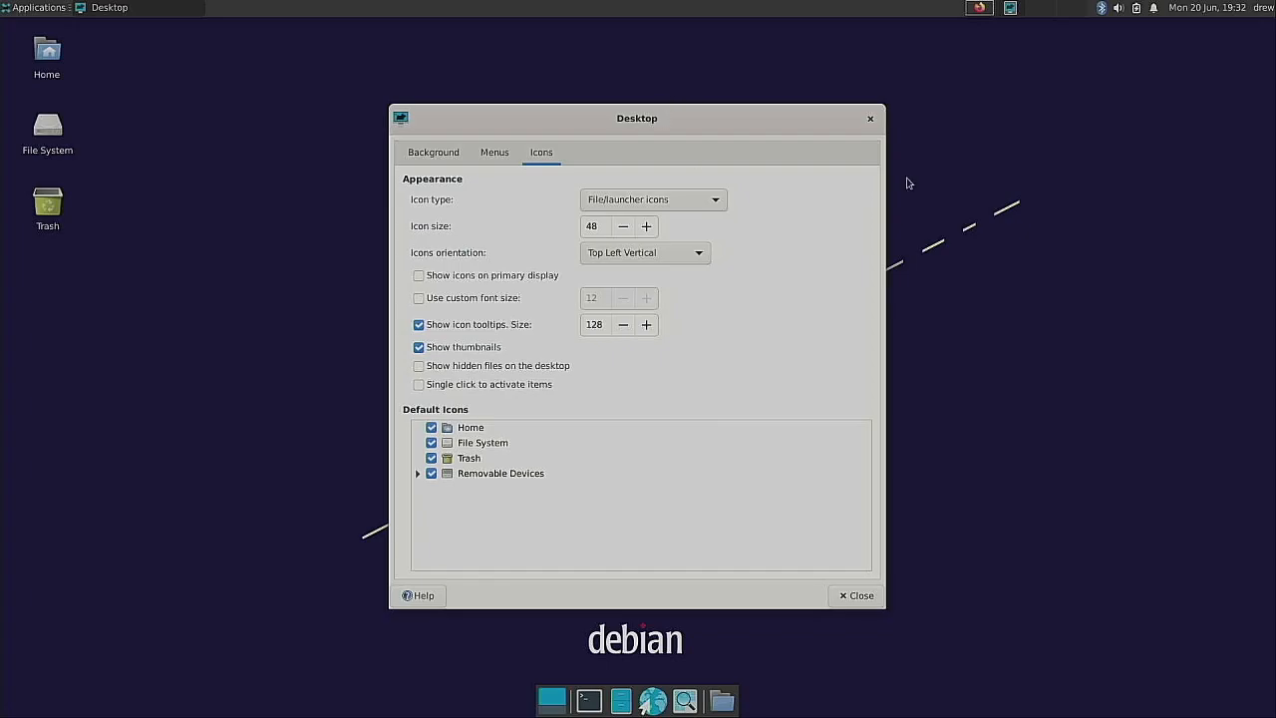
{"action": "left_click", "coordinate": [431, 426]}
{"action": "left_click", "coordinate": [431, 443]}
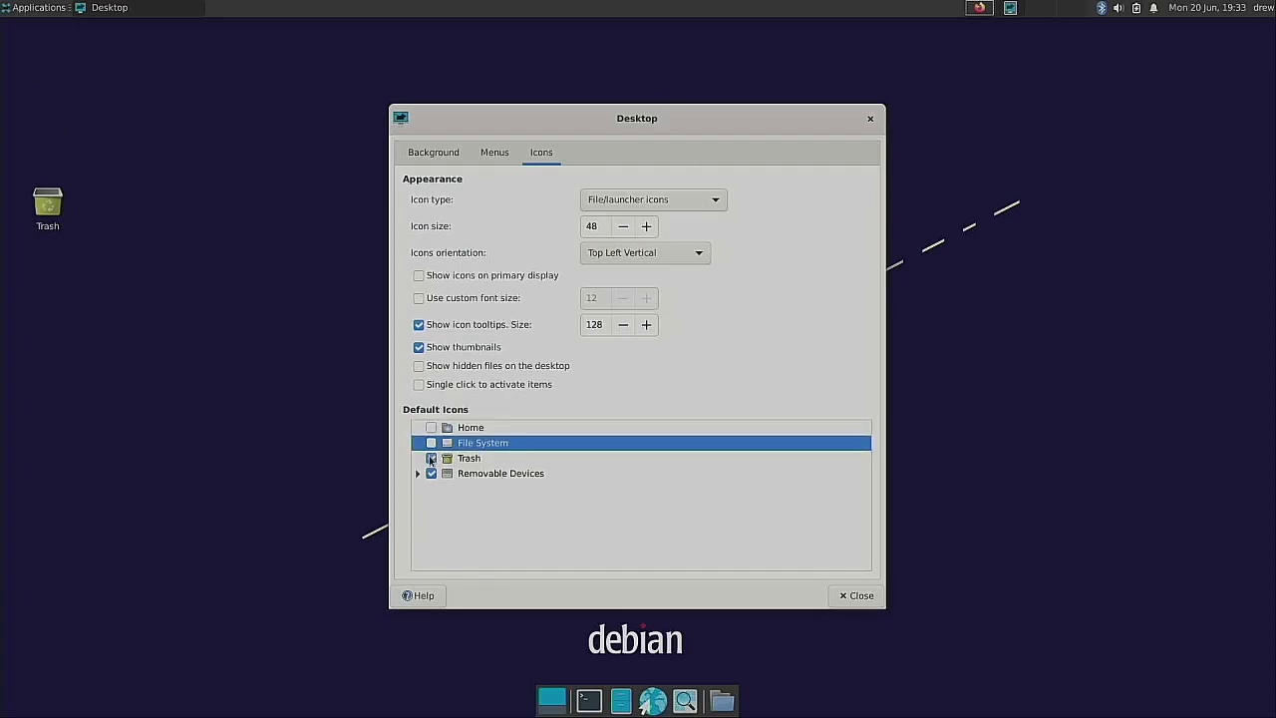
{"action": "left_click", "coordinate": [430, 458]}
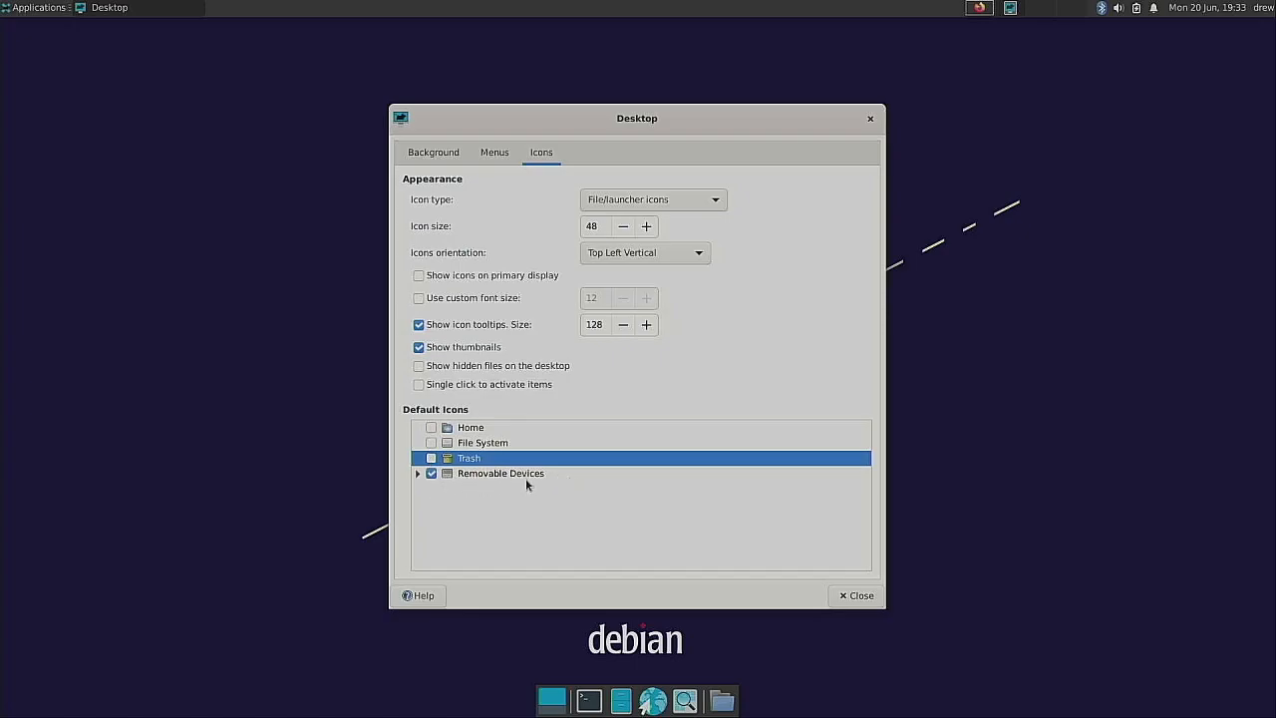
{"action": "left_click", "coordinate": [417, 474]}
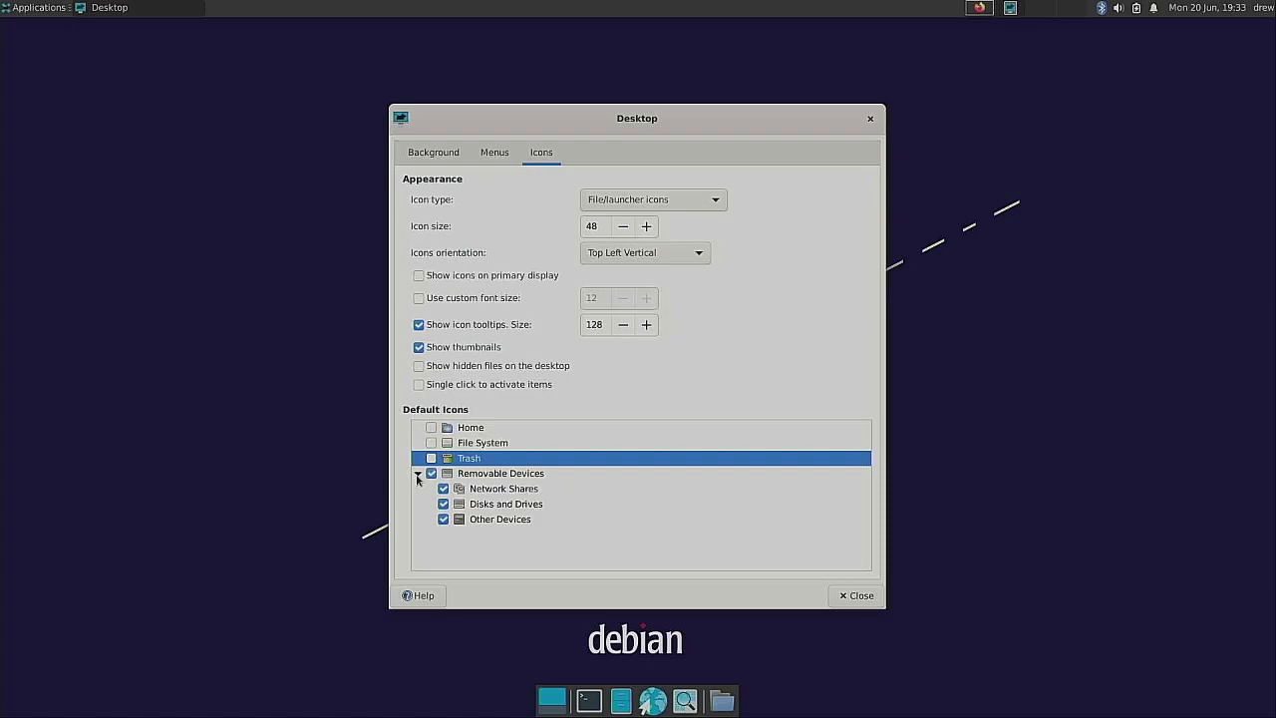
{"action": "left_click", "coordinate": [418, 473]}
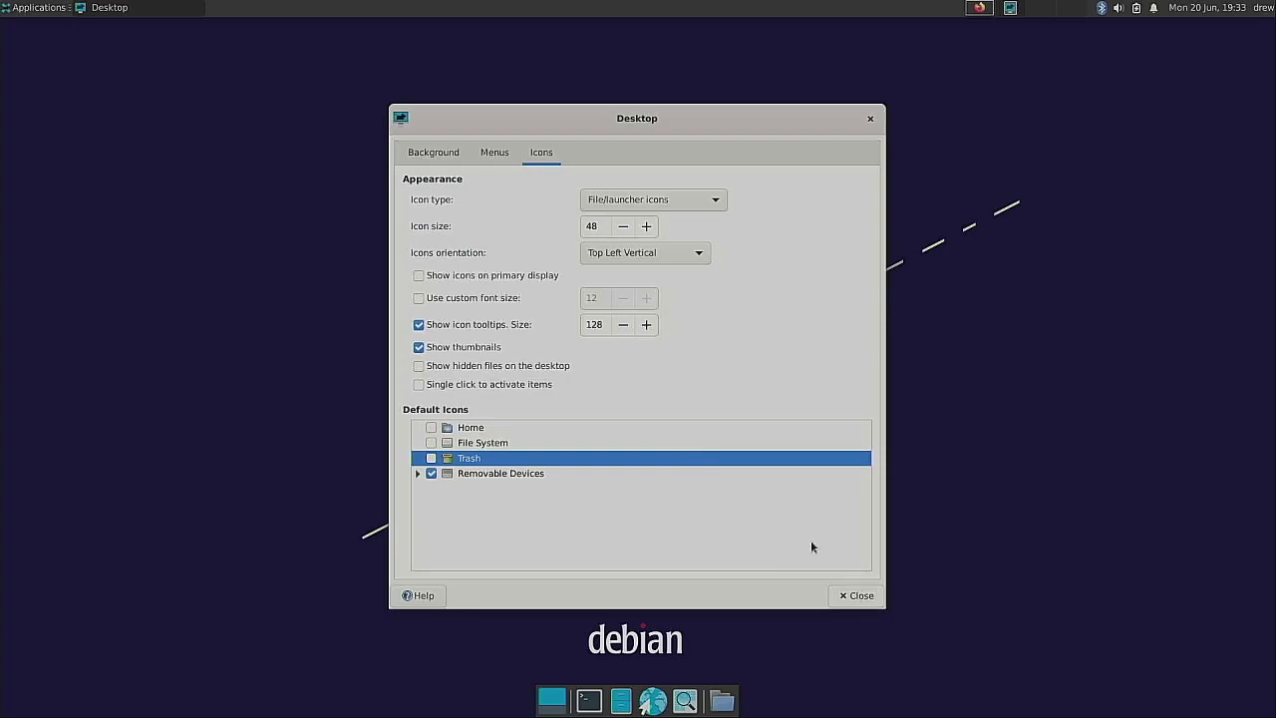
Step: Show the wallpaper settings and move the Desktop dialog aside to uncover the Debian logo
{"action": "left_click", "coordinate": [428, 154]}
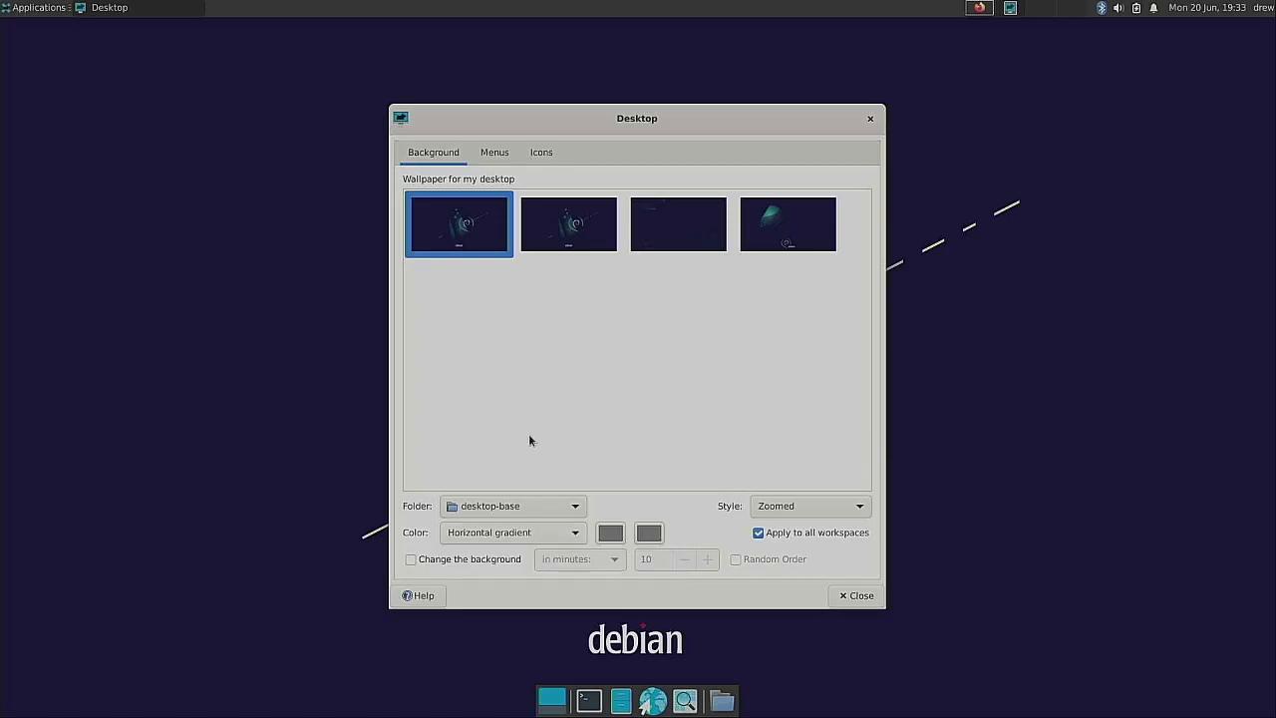
{"action": "mouse_move", "coordinate": [723, 118]}
{"action": "left_mouse_down"}
{"action": "mouse_move", "coordinate": [1194, 222]}
{"action": "mouse_move", "coordinate": [550, 139]}
{"action": "mouse_move", "coordinate": [706, 111]}
{"action": "left_mouse_up"}
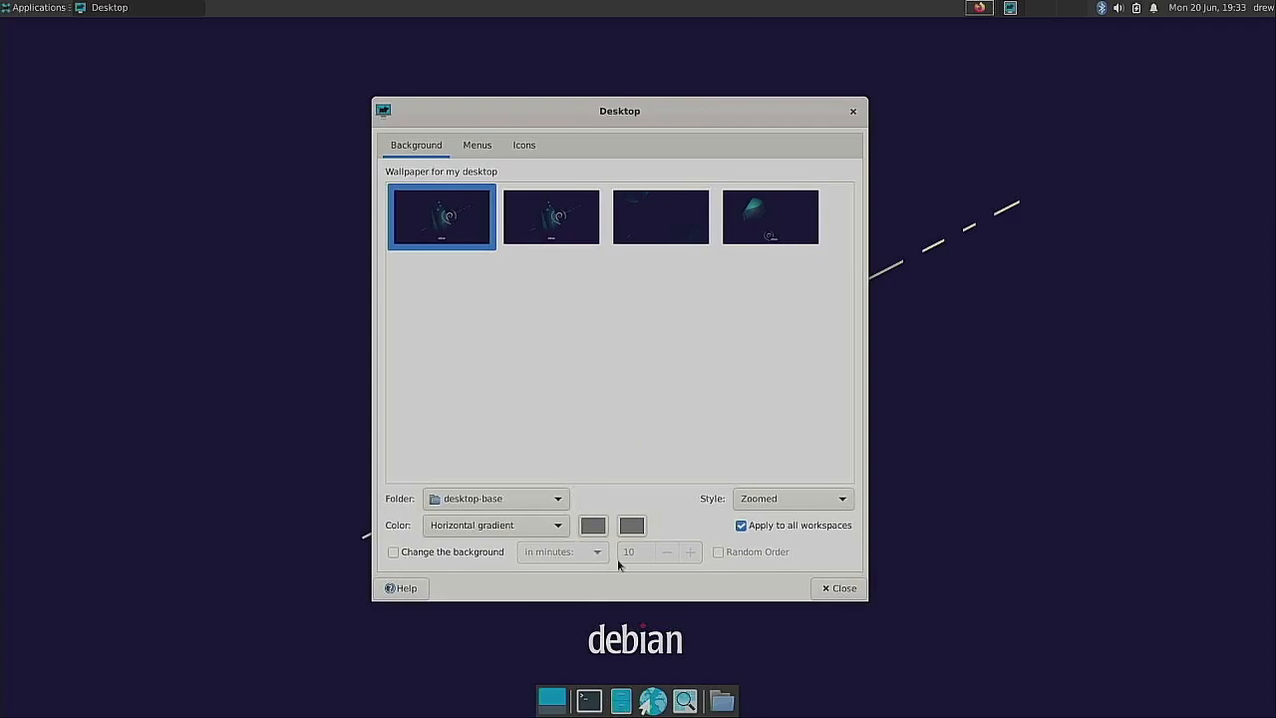
{"action": "left_click_drag", "start_coordinate": [608, 115], "coordinate": [330, 126]}
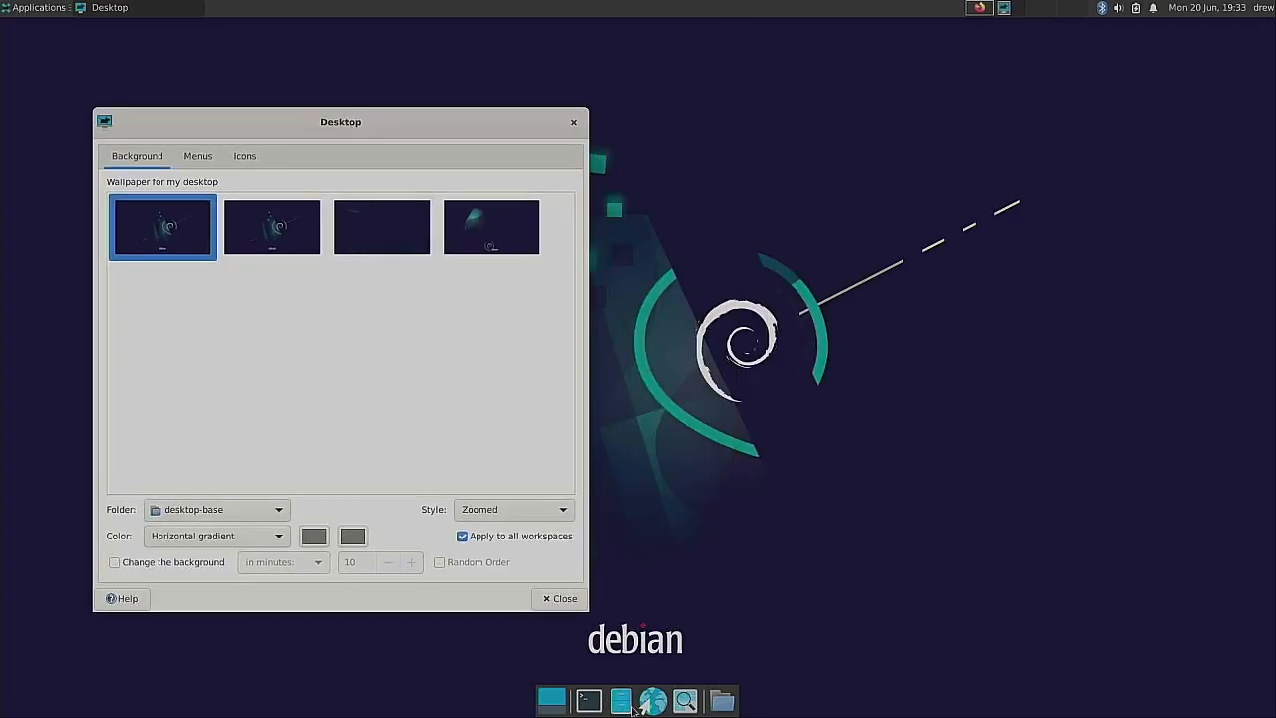
Step: Open the home folder in the file manager, place it beside the Desktop dialog, and check its hidden-files view option
{"action": "left_click", "coordinate": [620, 703]}
{"action": "left_click_drag", "start_coordinate": [618, 209], "coordinate": [902, 108]}
{"action": "left_click", "coordinate": [776, 123]}
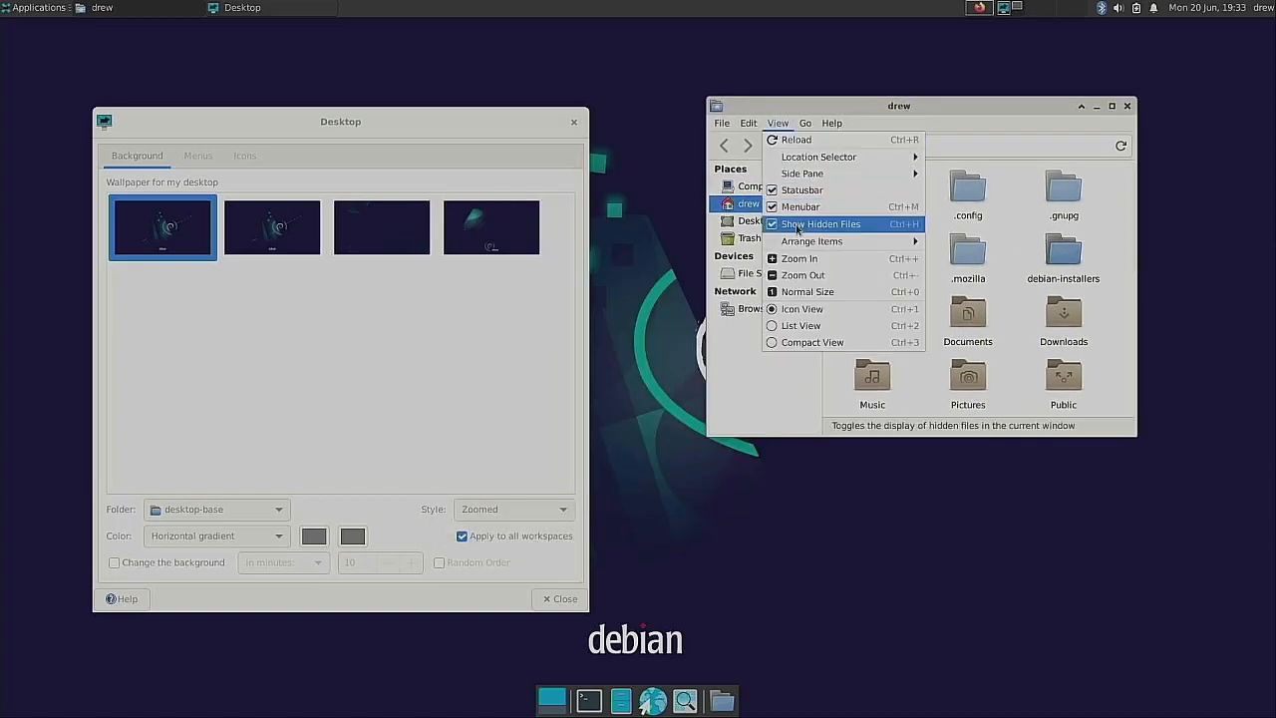
{"action": "left_click", "coordinate": [1019, 200]}
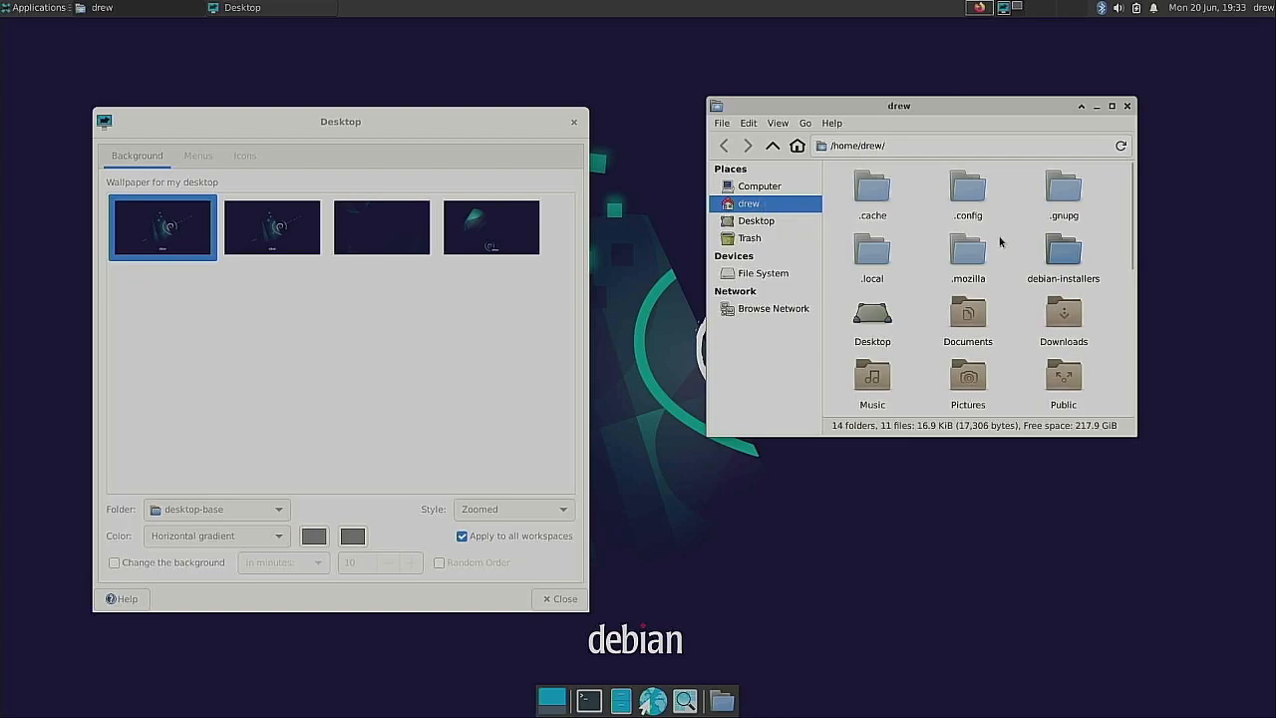
Step: Look through the home folder in the file manager and open its .config folder
{"action": "scroll", "coordinate": [1002, 239], "scroll_direction": "down", "scroll_amount": 2}
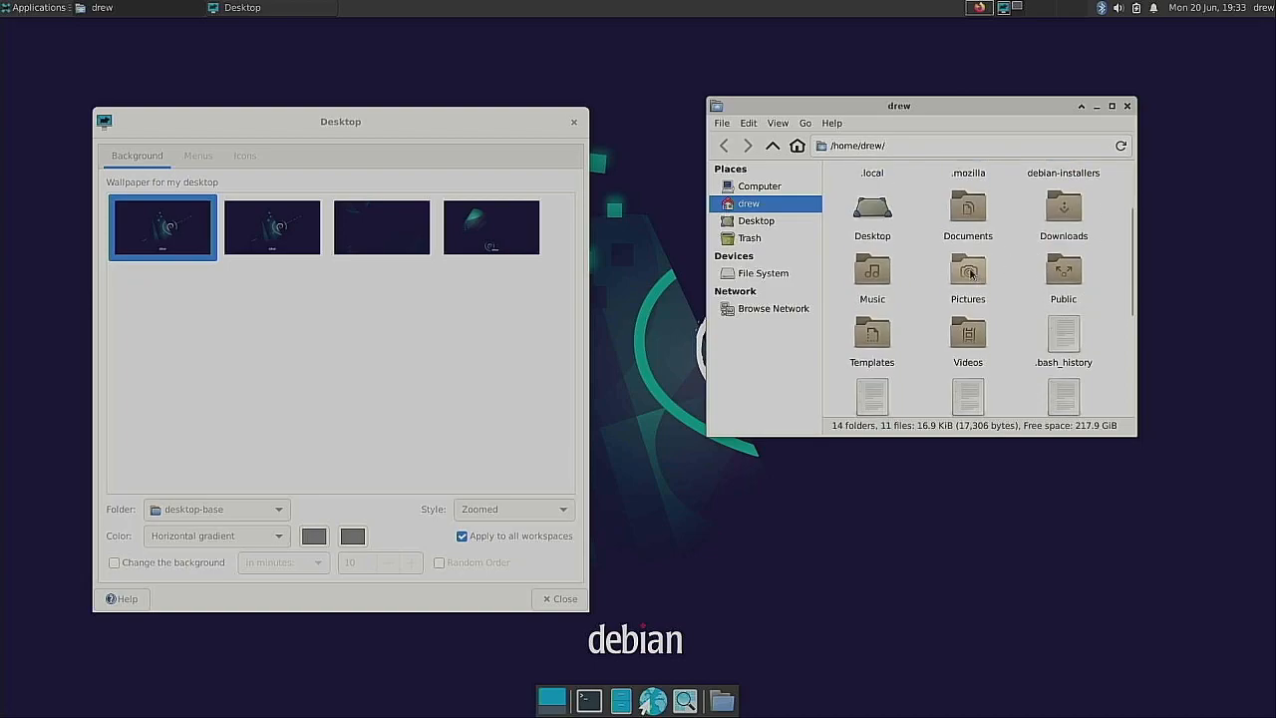
{"action": "scroll", "coordinate": [973, 200], "scroll_direction": "up", "scroll_amount": 3}
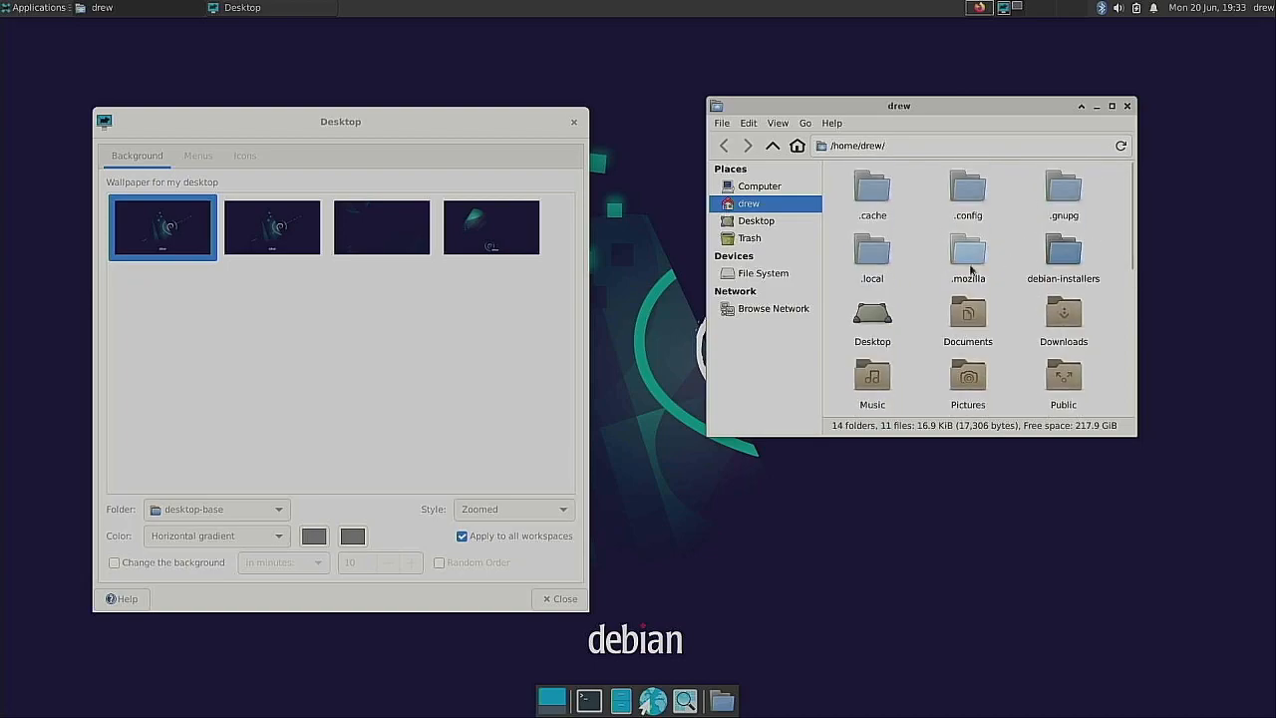
{"action": "double_click", "coordinate": [974, 189]}
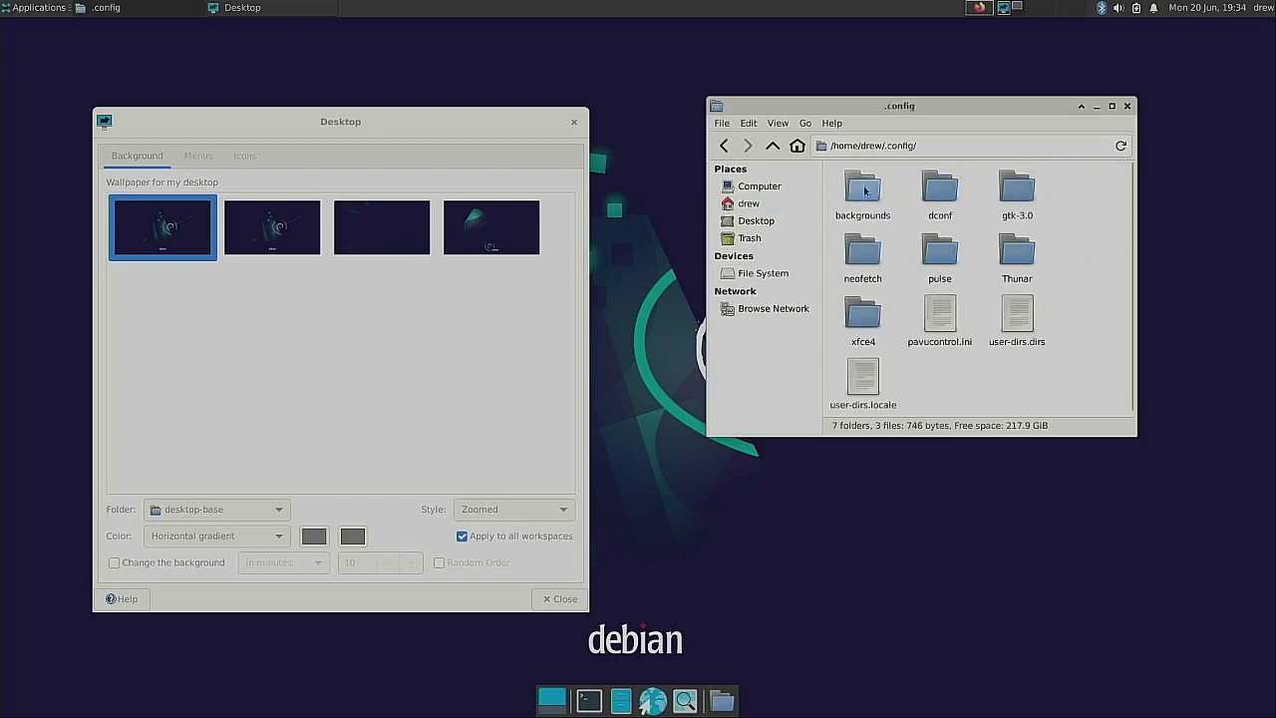
Step: Set the wallpaper folder in the Desktop dialog to the backgrounds folder inside .config in the home directory
{"action": "left_click", "coordinate": [269, 510]}
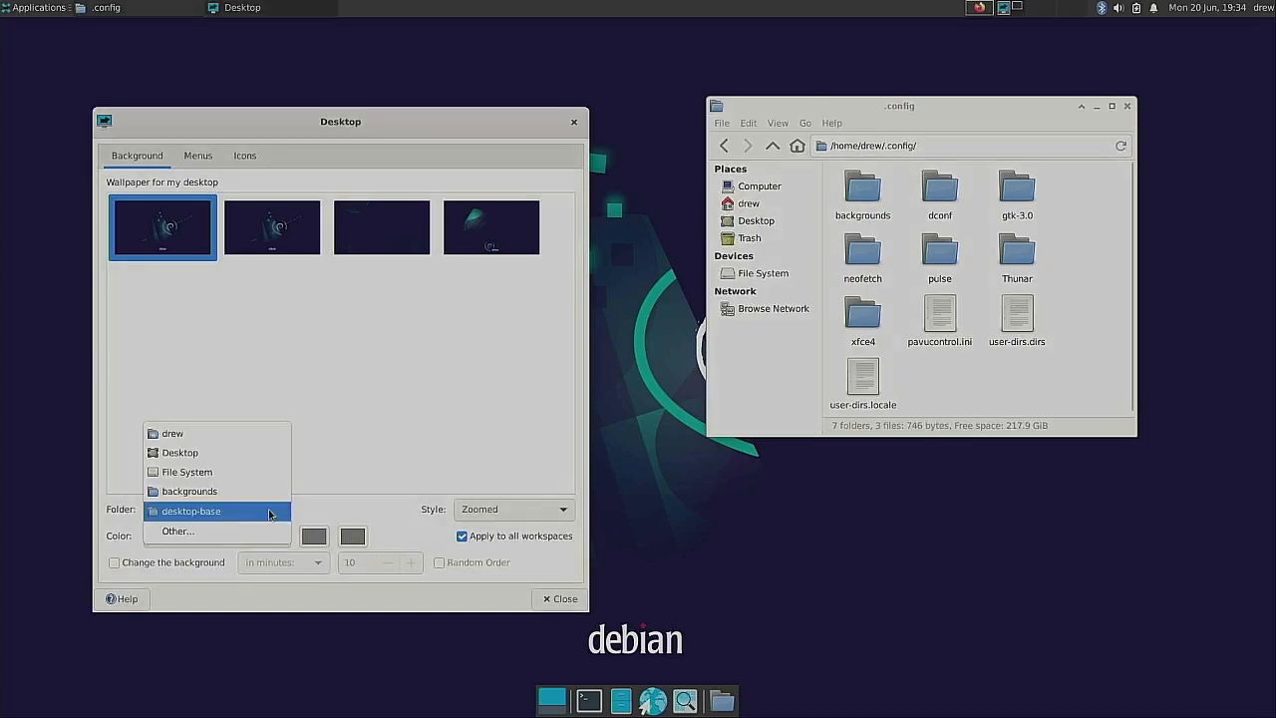
{"action": "left_click", "coordinate": [213, 536]}
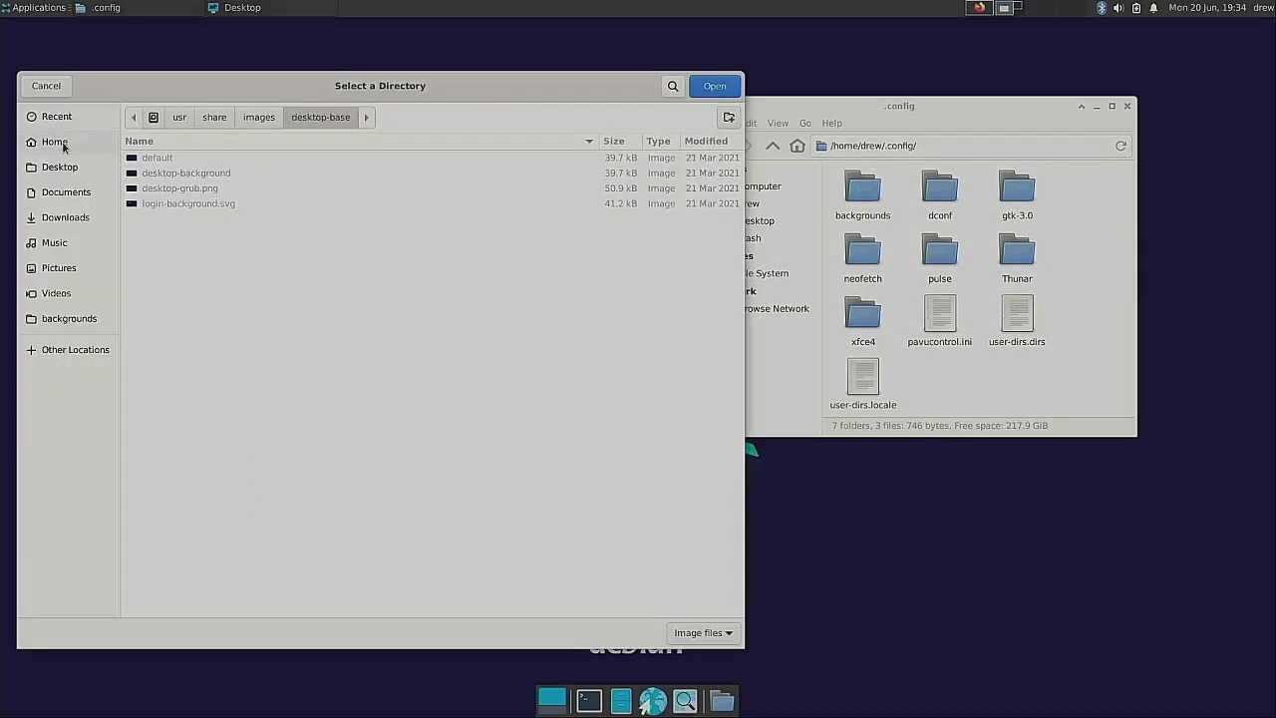
{"action": "left_click", "coordinate": [60, 145]}
{"action": "double_click", "coordinate": [160, 172]}
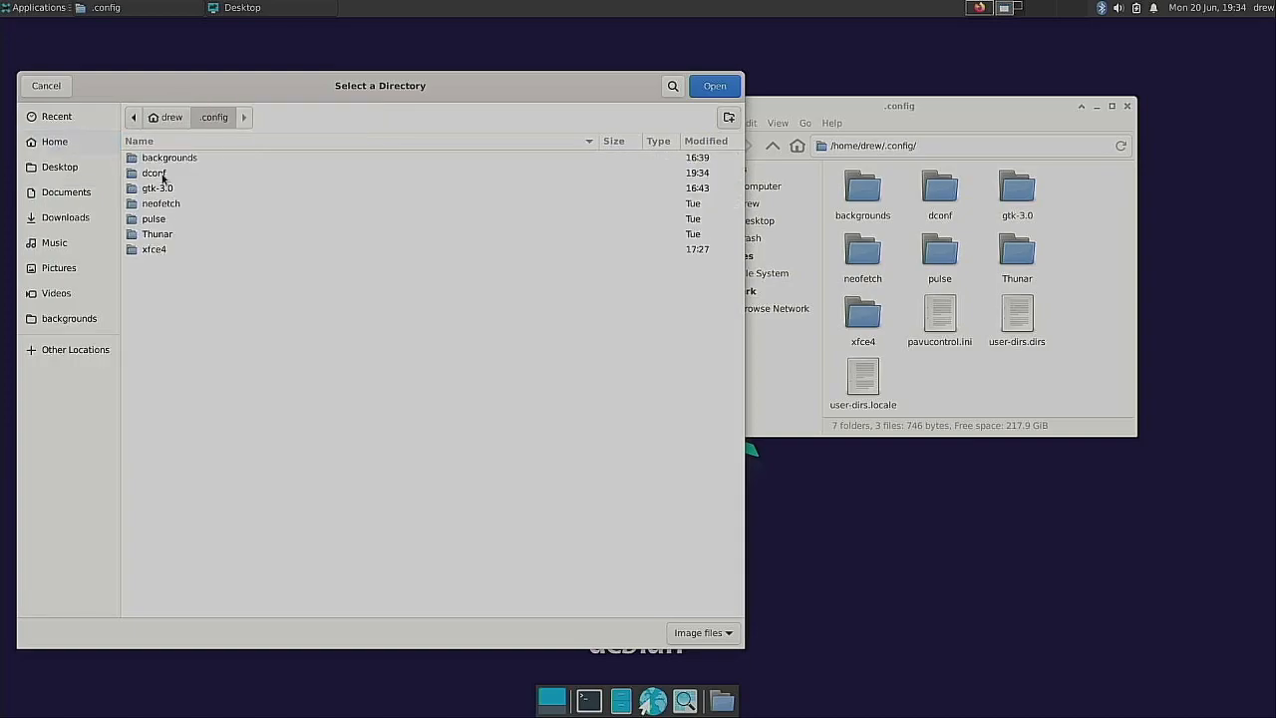
{"action": "double_click", "coordinate": [157, 159]}
{"action": "left_click", "coordinate": [715, 86]}
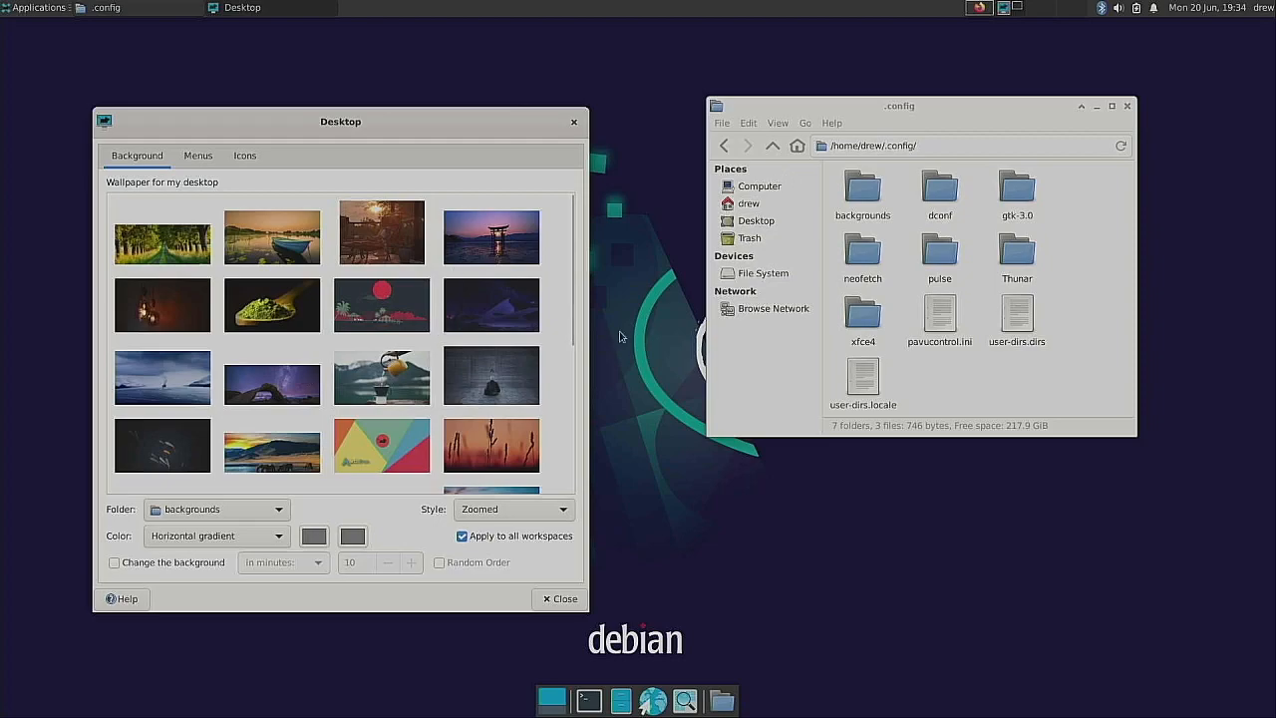
Step: Browse the available wallpapers, apply the torii gate at sunset image, and close the Desktop dialog
{"action": "scroll", "coordinate": [370, 345], "scroll_direction": "down", "scroll_amount": 3}
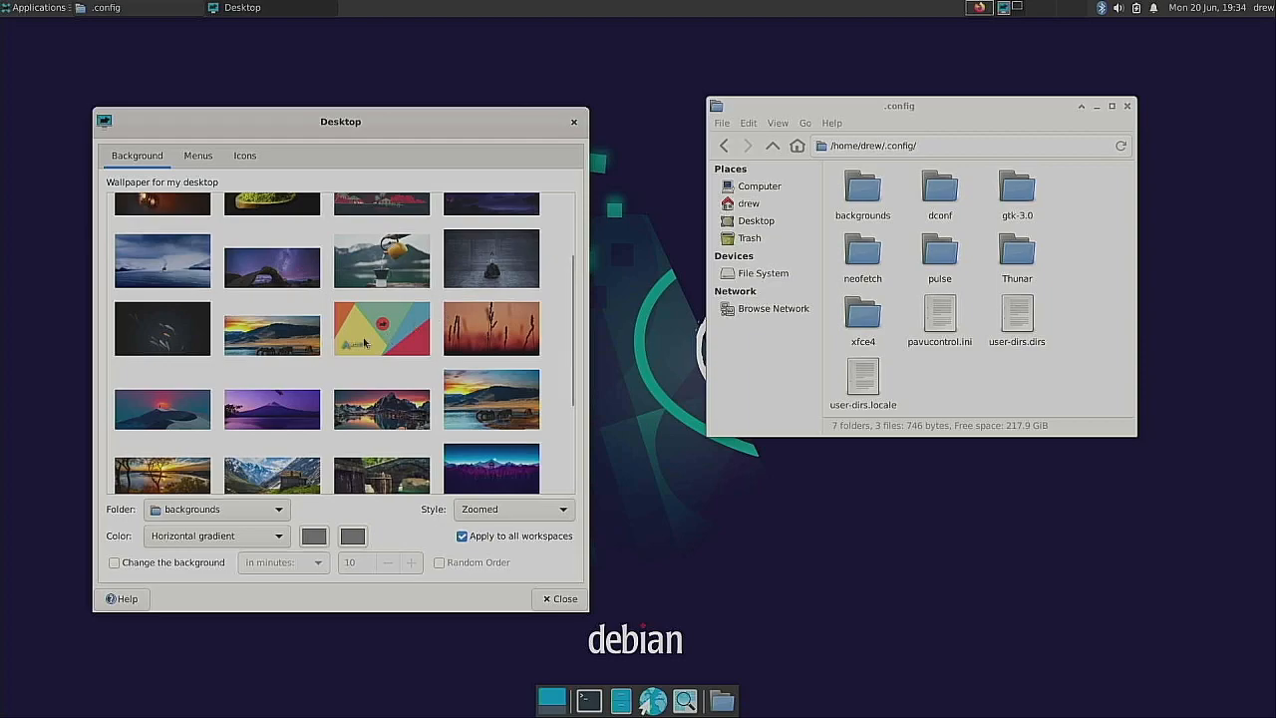
{"action": "scroll", "coordinate": [338, 364], "scroll_direction": "down", "scroll_amount": 3}
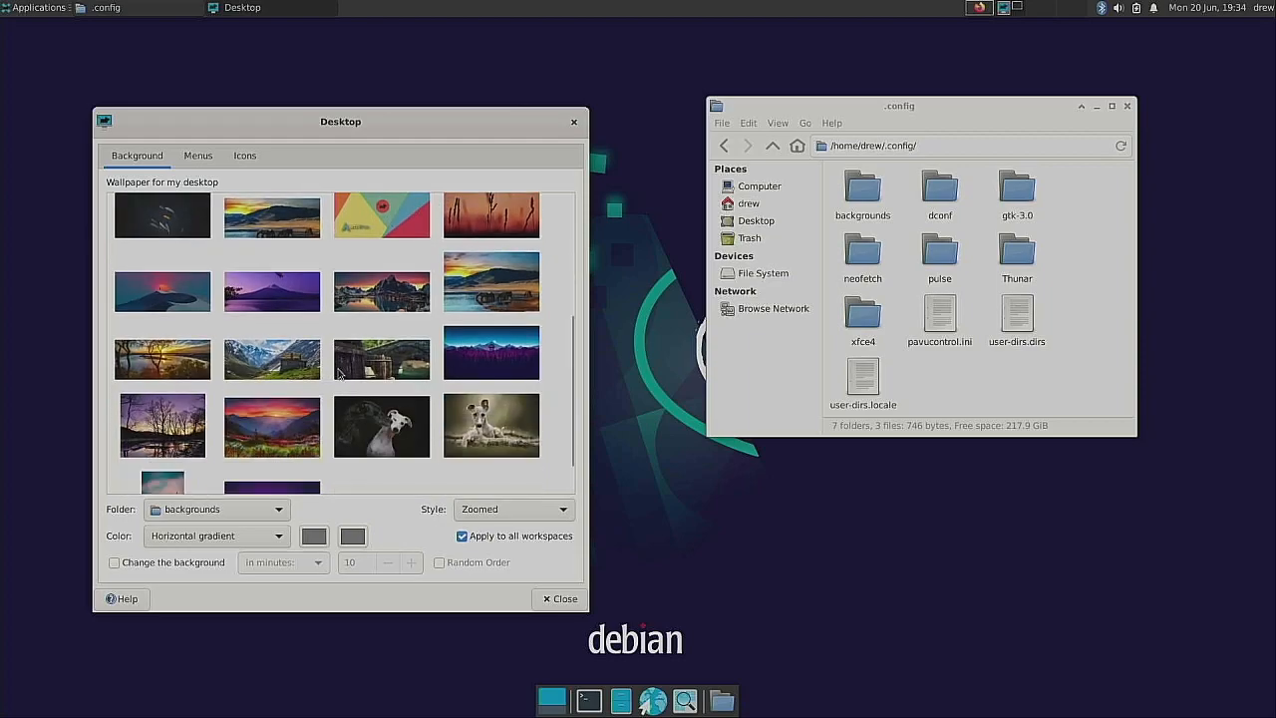
{"action": "scroll", "coordinate": [339, 373], "scroll_direction": "up", "scroll_amount": 6}
{"action": "left_click", "coordinate": [491, 244]}
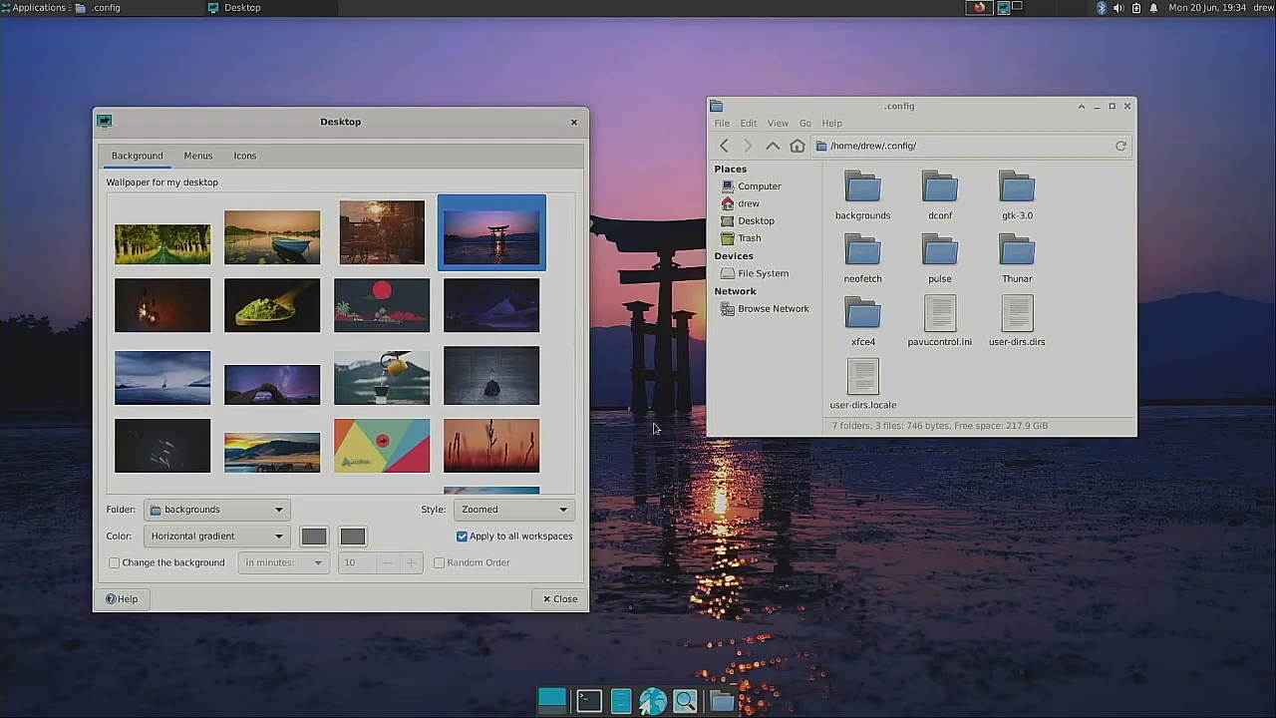
{"action": "left_click", "coordinate": [571, 600]}
Step: Move the file manager window away from the torii gate and place a new terminal window beside it
{"action": "left_click_drag", "start_coordinate": [957, 114], "coordinate": [337, 154]}
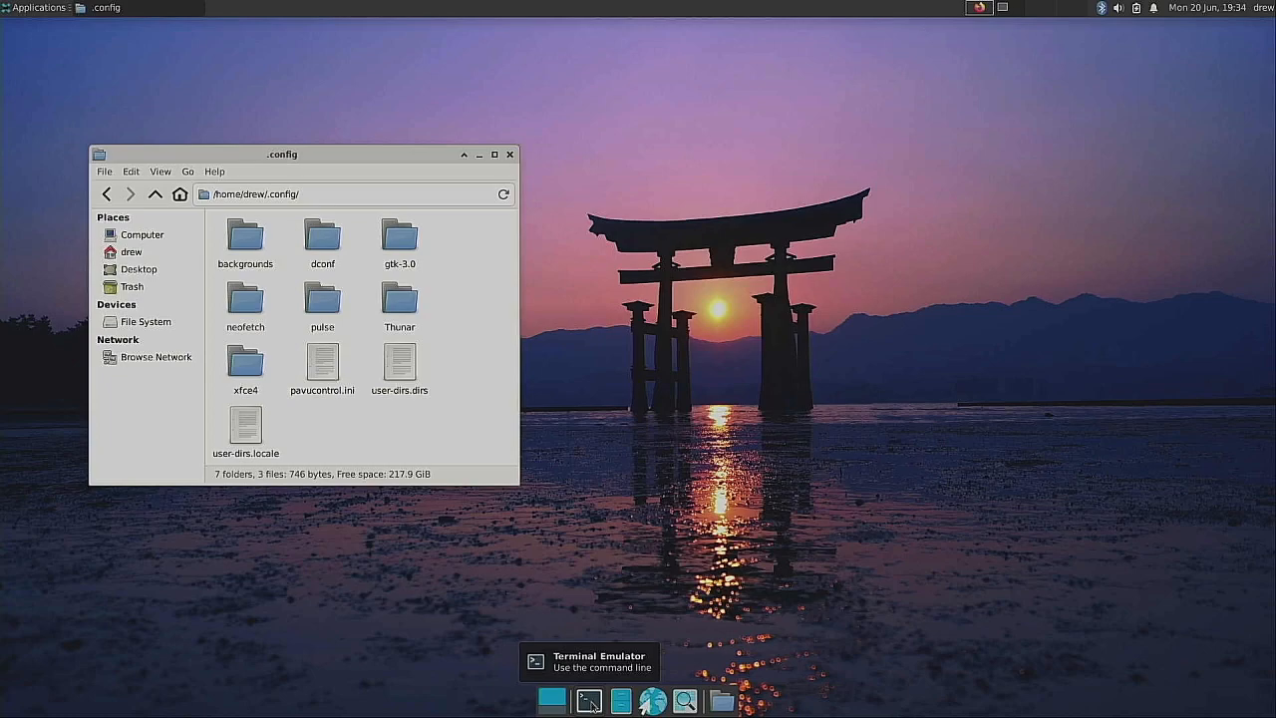
{"action": "left_click", "coordinate": [590, 705]}
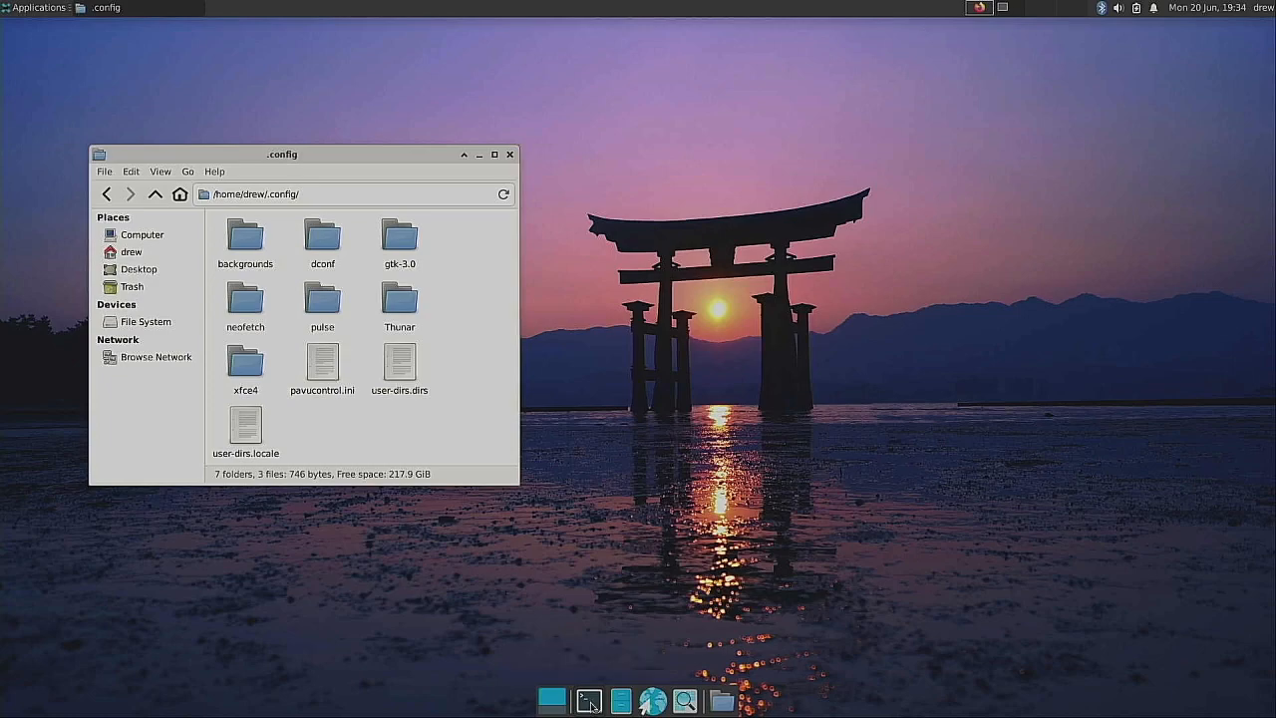
{"action": "left_click_drag", "start_coordinate": [769, 31], "coordinate": [825, 160]}
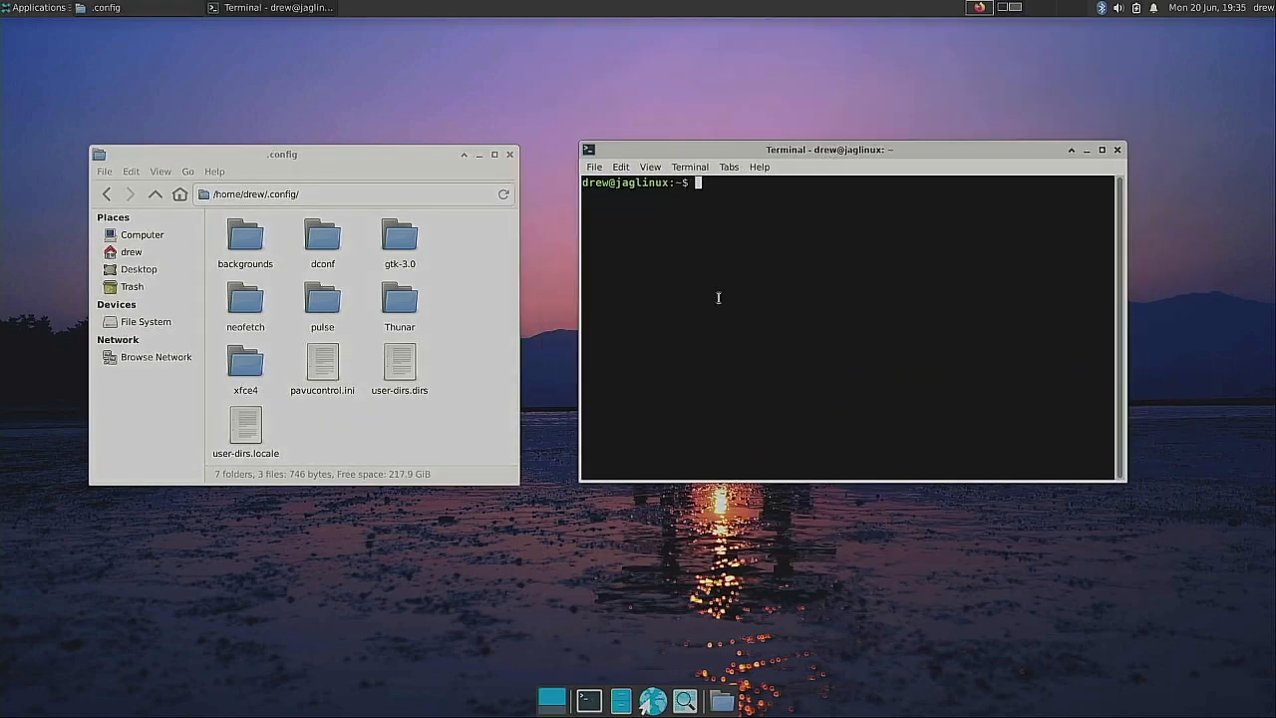
Step: Set the cursor shape to Underline in the terminal's preferences
{"action": "left_click", "coordinate": [621, 167]}
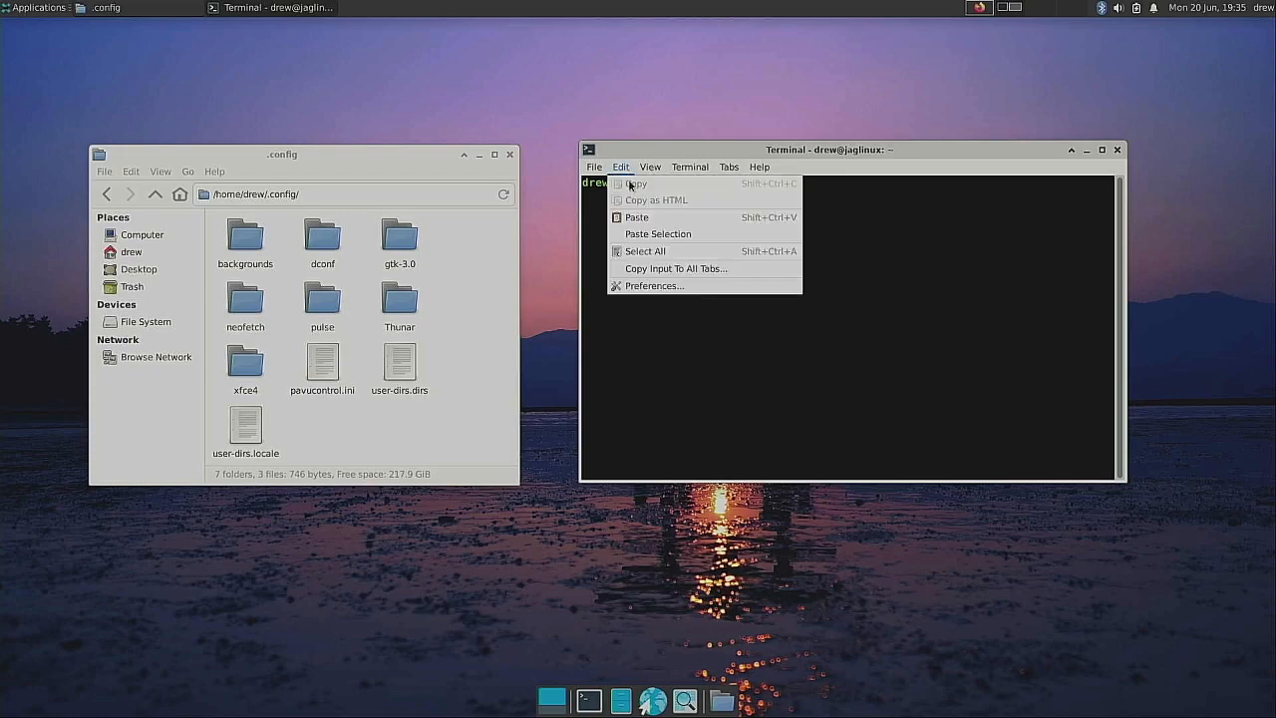
{"action": "left_click", "coordinate": [653, 287]}
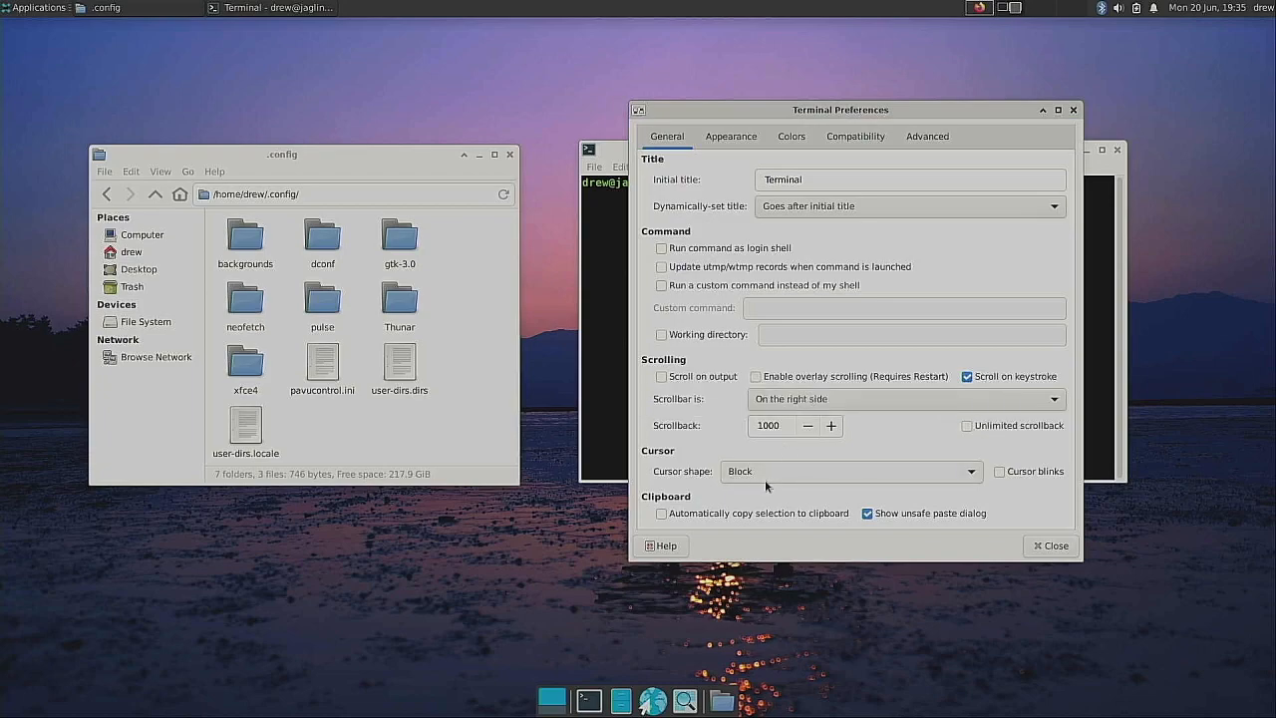
{"action": "left_click", "coordinate": [758, 476]}
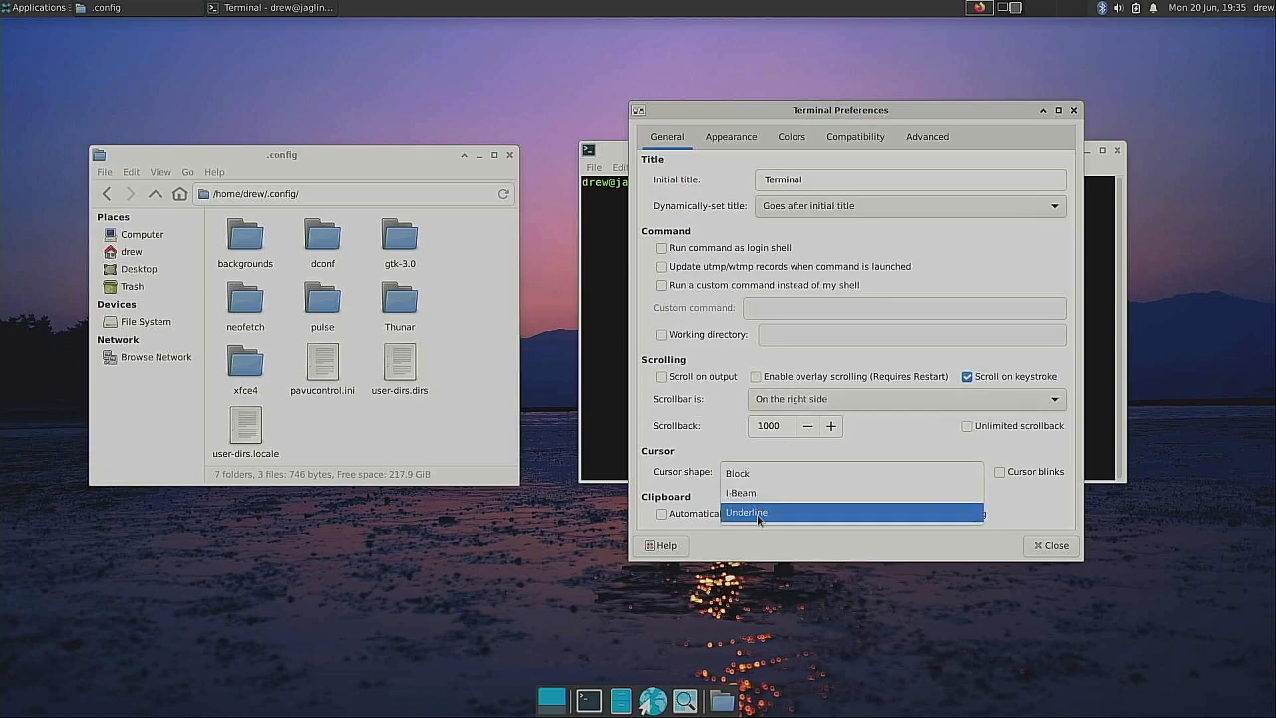
{"action": "left_click", "coordinate": [757, 512]}
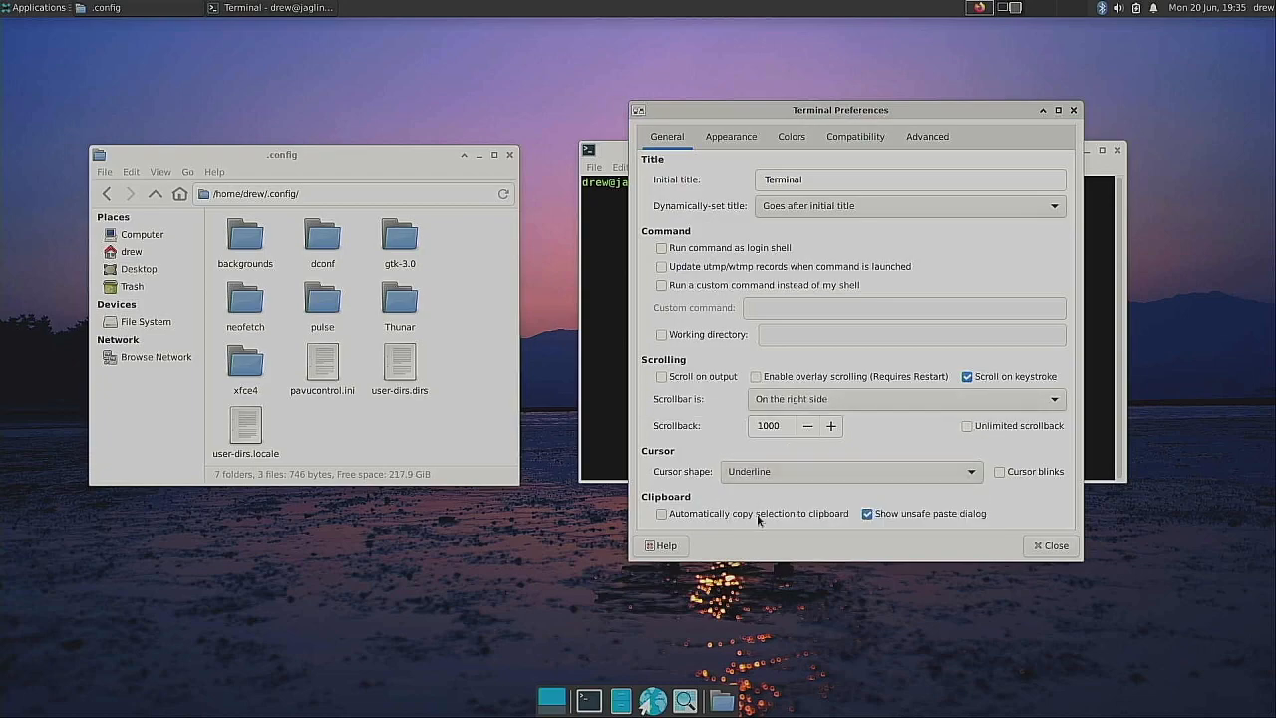
Step: Disable the terminal's scrollbar and turn off the menubar display in new windows
{"action": "left_click", "coordinate": [824, 400]}
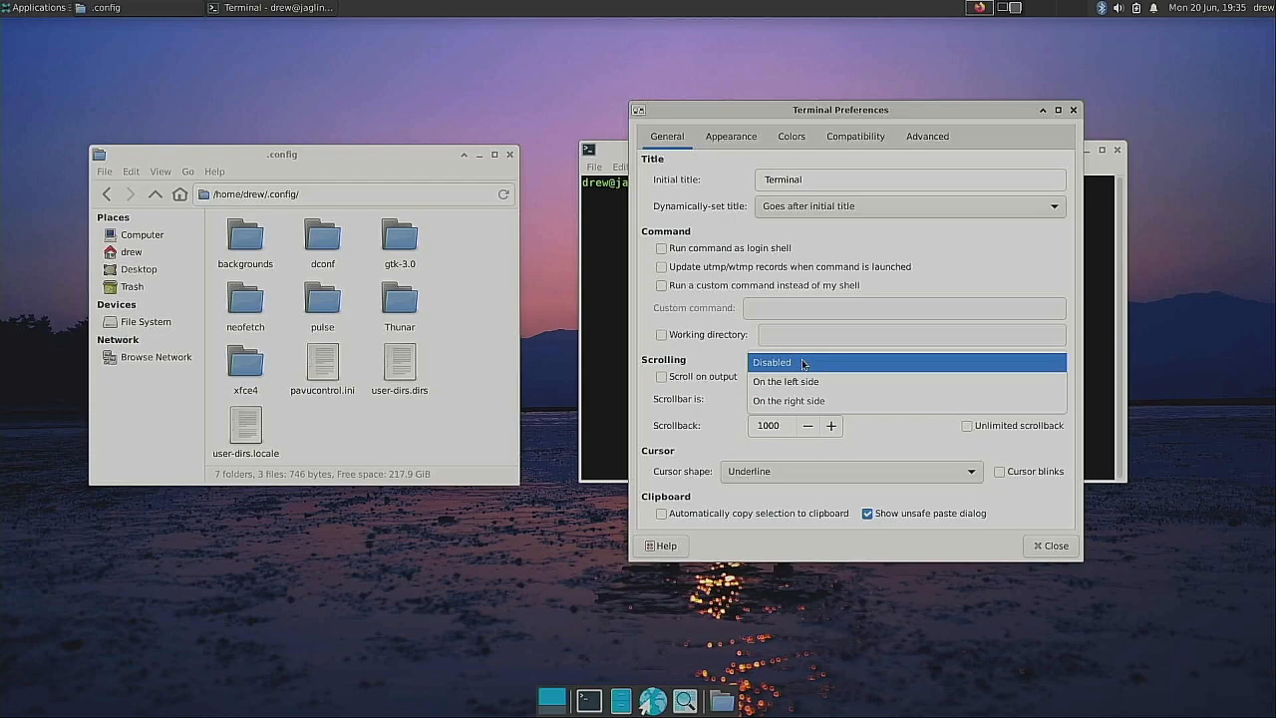
{"action": "left_click", "coordinate": [801, 362]}
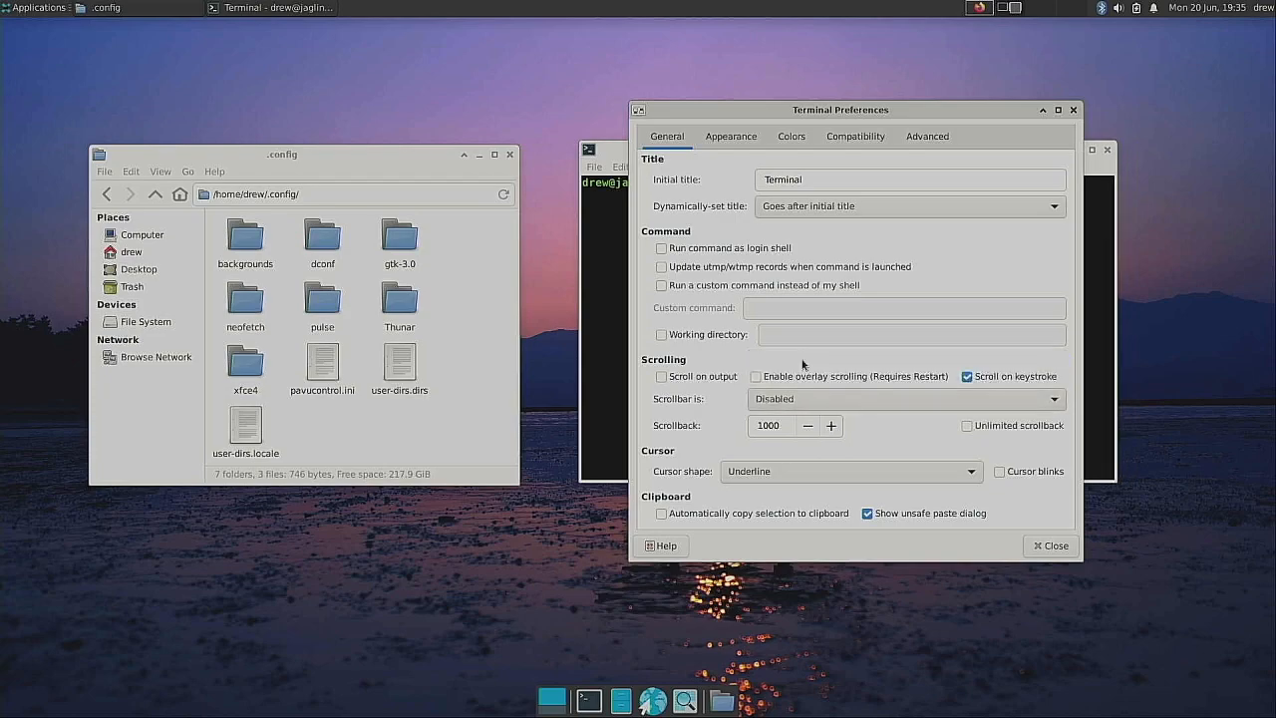
{"action": "left_click", "coordinate": [734, 141]}
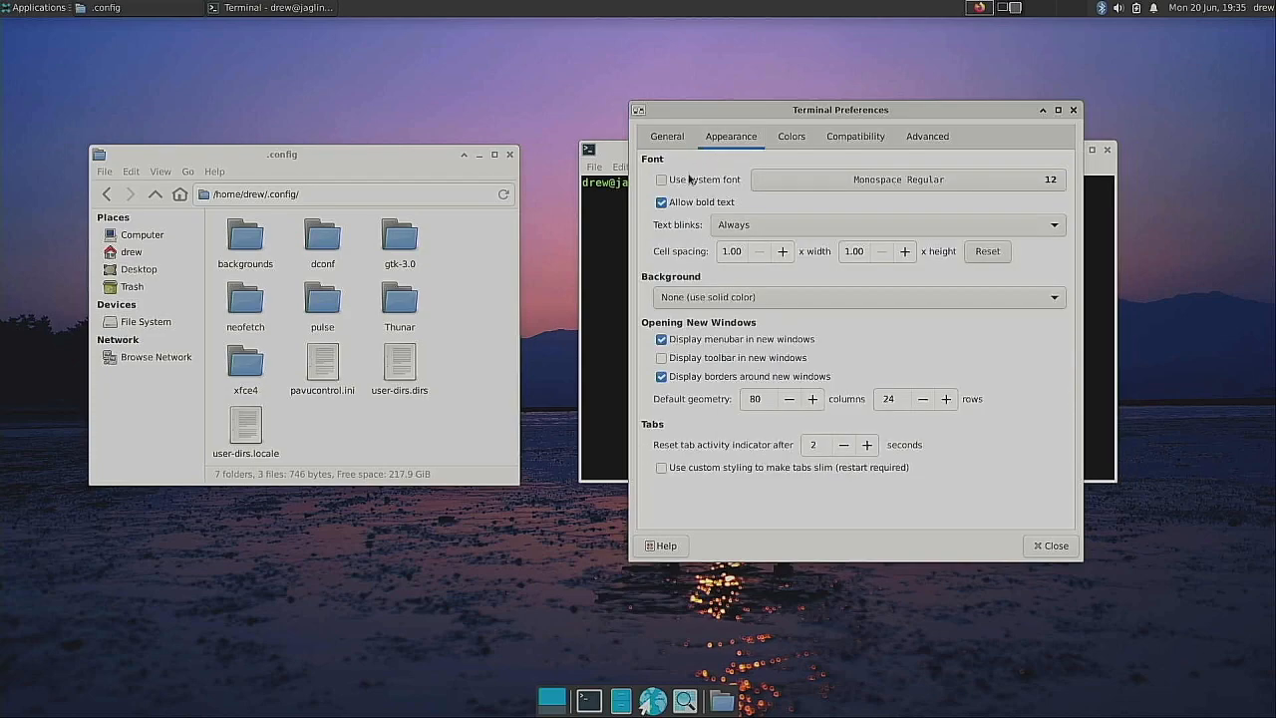
{"action": "left_click", "coordinate": [660, 340]}
Step: Try the system theme colors for the terminal's text and background, and switch them off again
{"action": "left_click", "coordinate": [798, 142]}
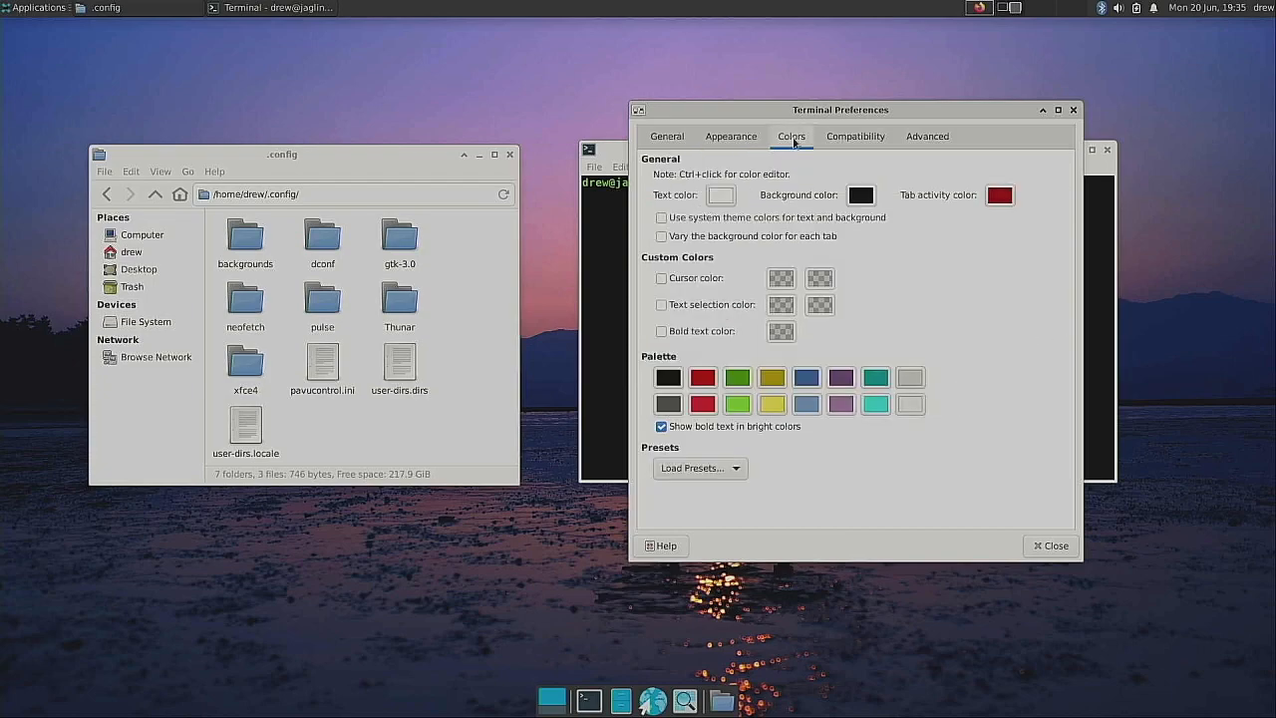
{"action": "left_click", "coordinate": [663, 217]}
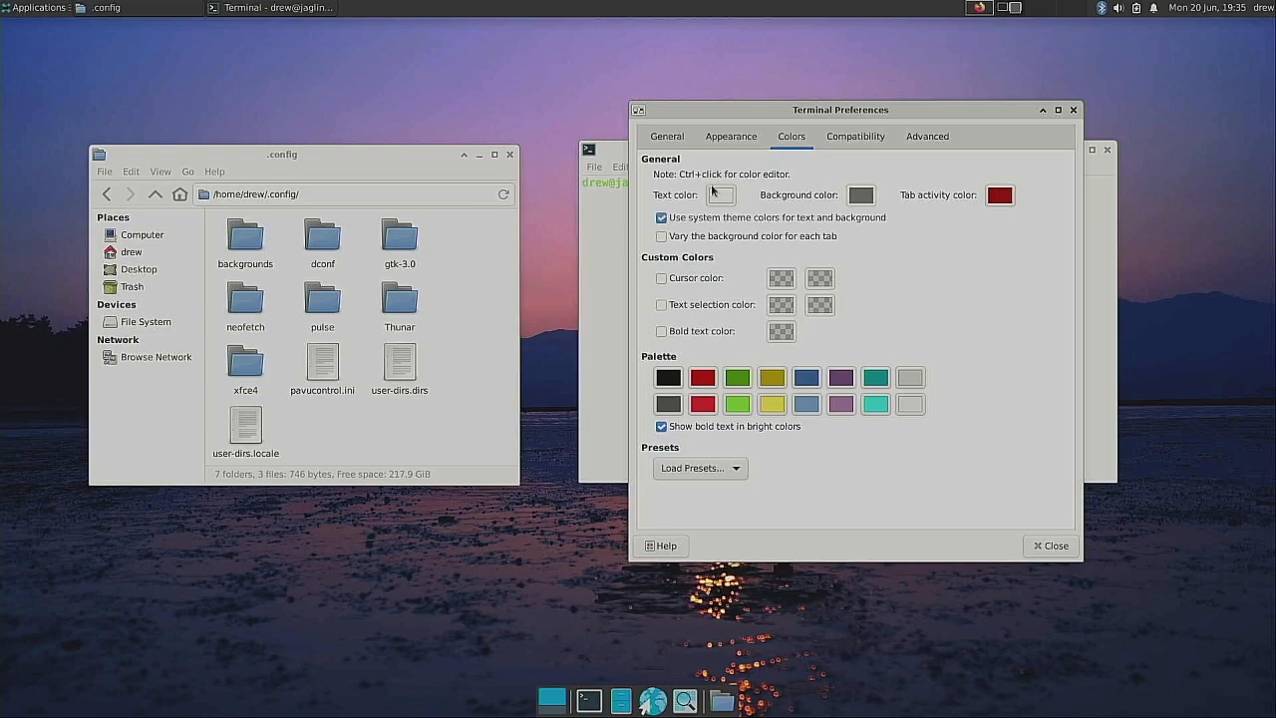
{"action": "left_click_drag", "start_coordinate": [803, 110], "coordinate": [825, 176]}
{"action": "left_click", "coordinate": [684, 283]}
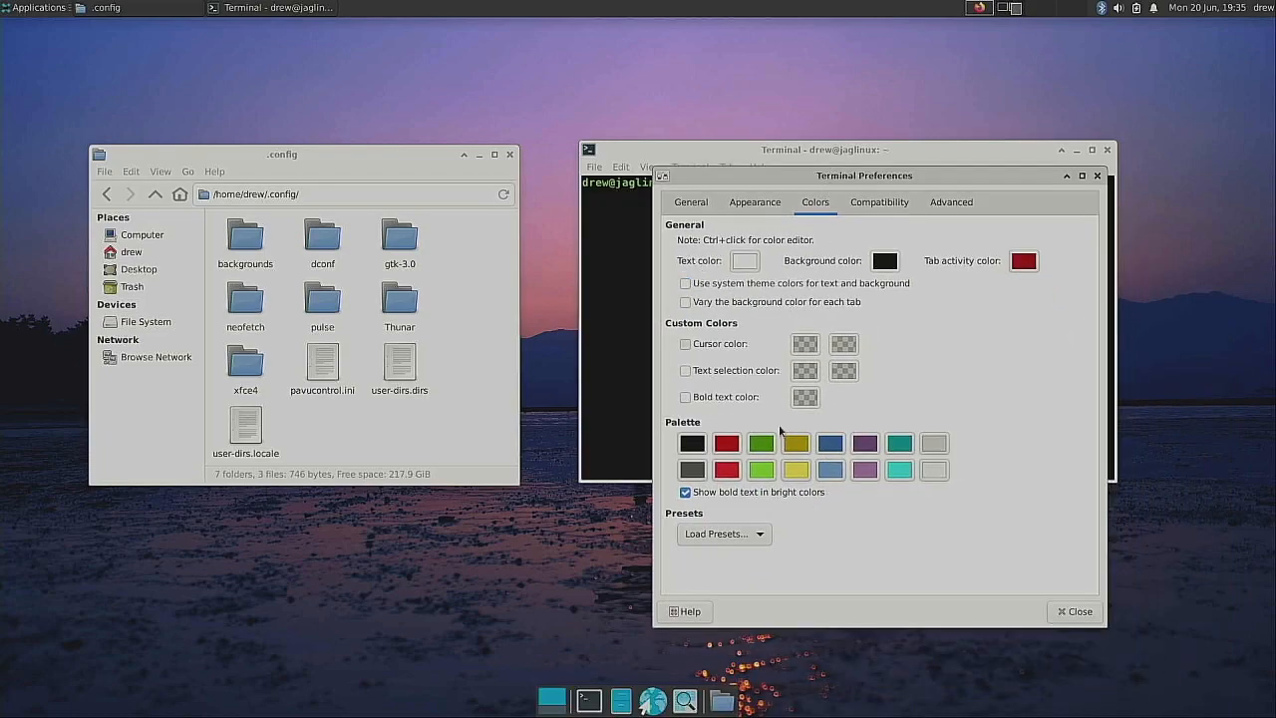
Step: Set the terminal font to Monospace Regular at size 16, close the preferences, and reposition the enlarged terminal window
{"action": "left_click", "coordinate": [749, 204]}
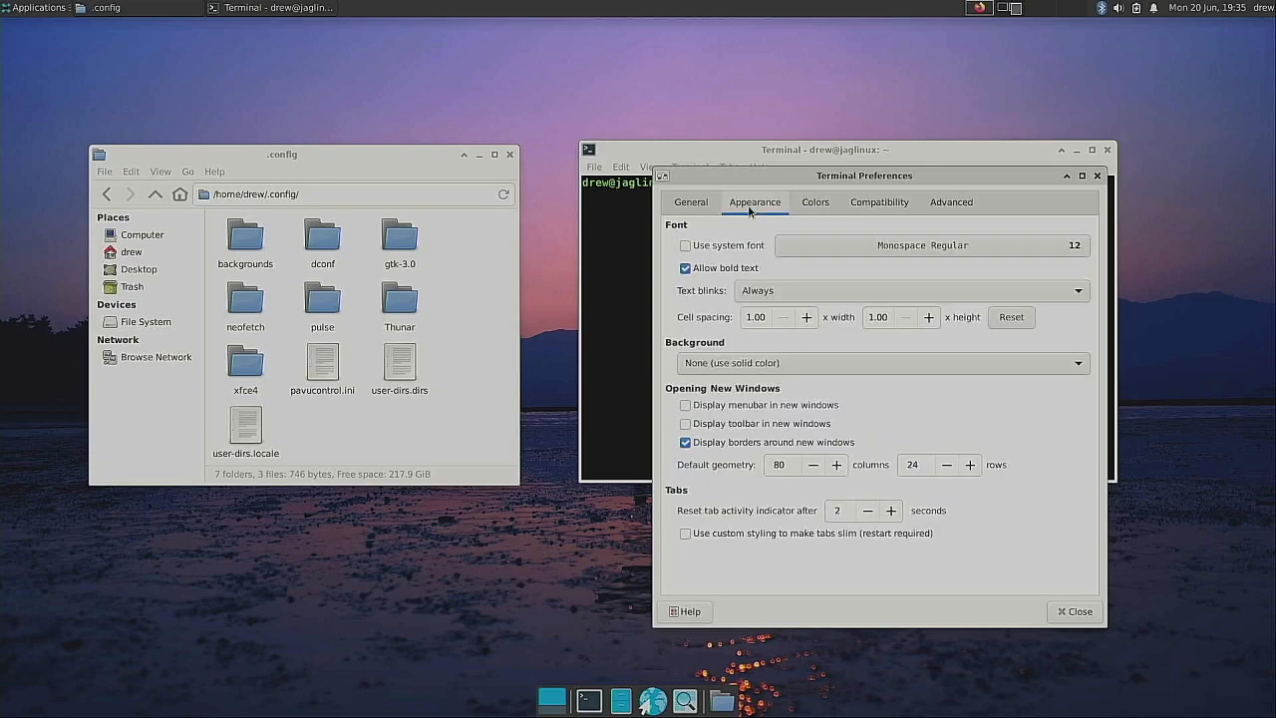
{"action": "left_click", "coordinate": [1085, 251]}
{"action": "left_click", "coordinate": [1001, 546]}
{"action": "left_click", "coordinate": [1000, 546]}
{"action": "left_click", "coordinate": [1000, 546]}
{"action": "left_click", "coordinate": [1002, 547]}
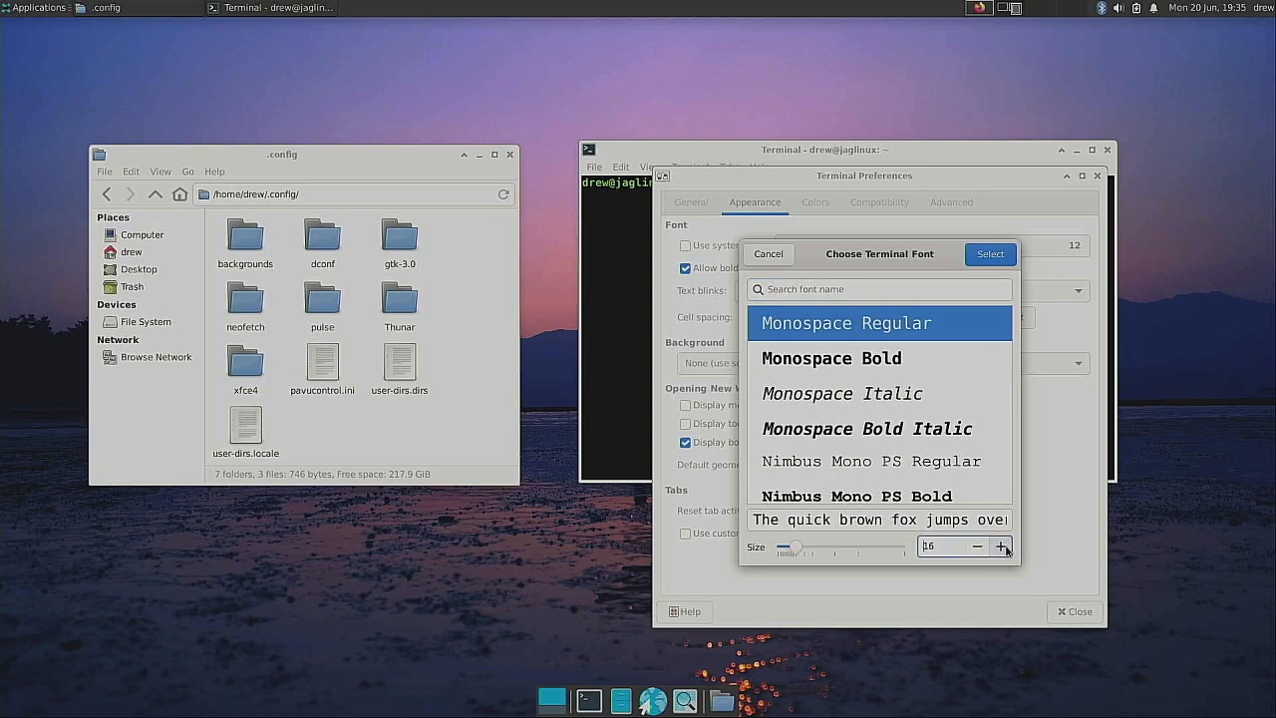
{"action": "left_click", "coordinate": [990, 257]}
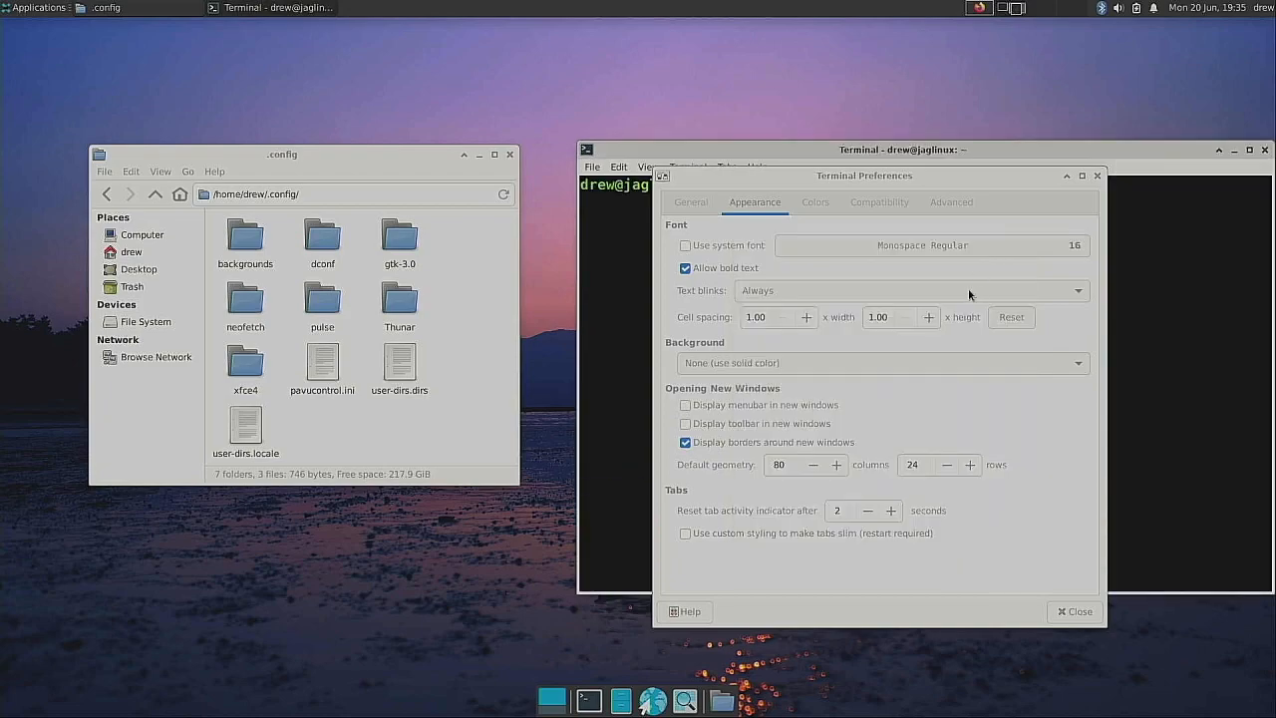
{"action": "left_click", "coordinate": [1096, 176]}
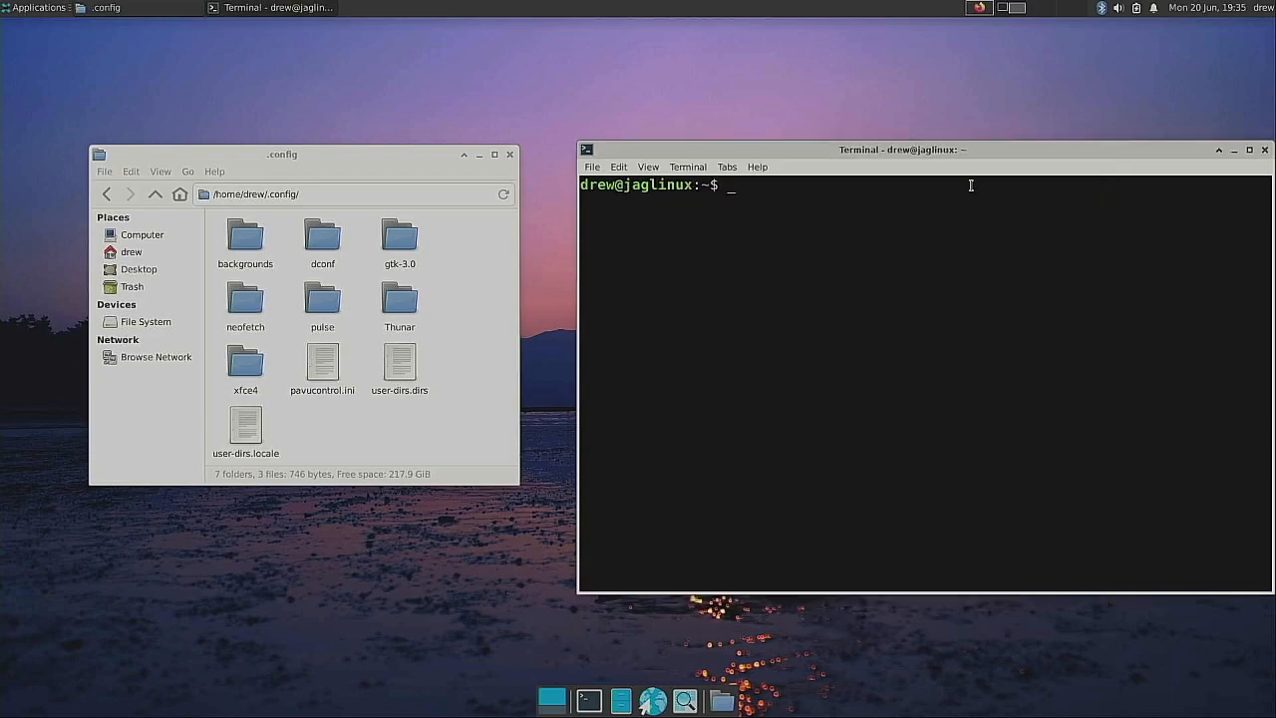
{"action": "left_click_drag", "start_coordinate": [953, 150], "coordinate": [895, 85]}
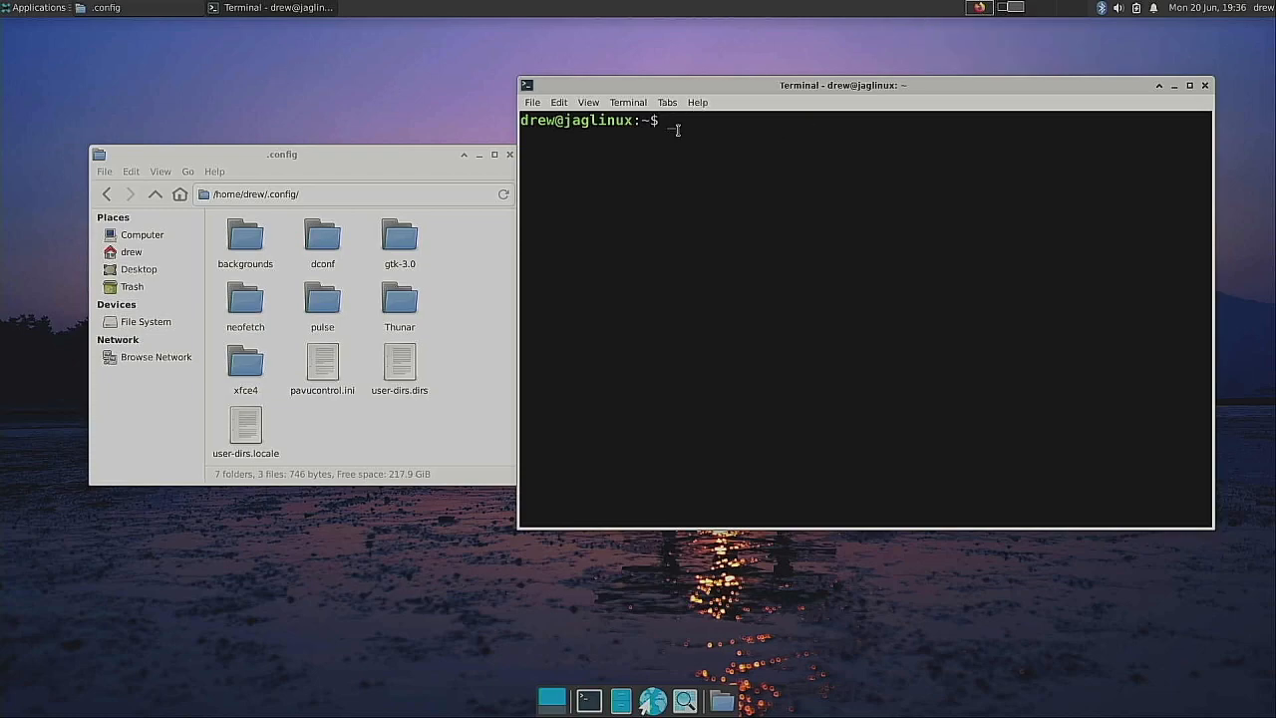
Step: Switch to the Firefox workspace and review the bullseye package page for network-manager-gnome, including its dependencies
{"action": "left_click", "coordinate": [981, 9]}
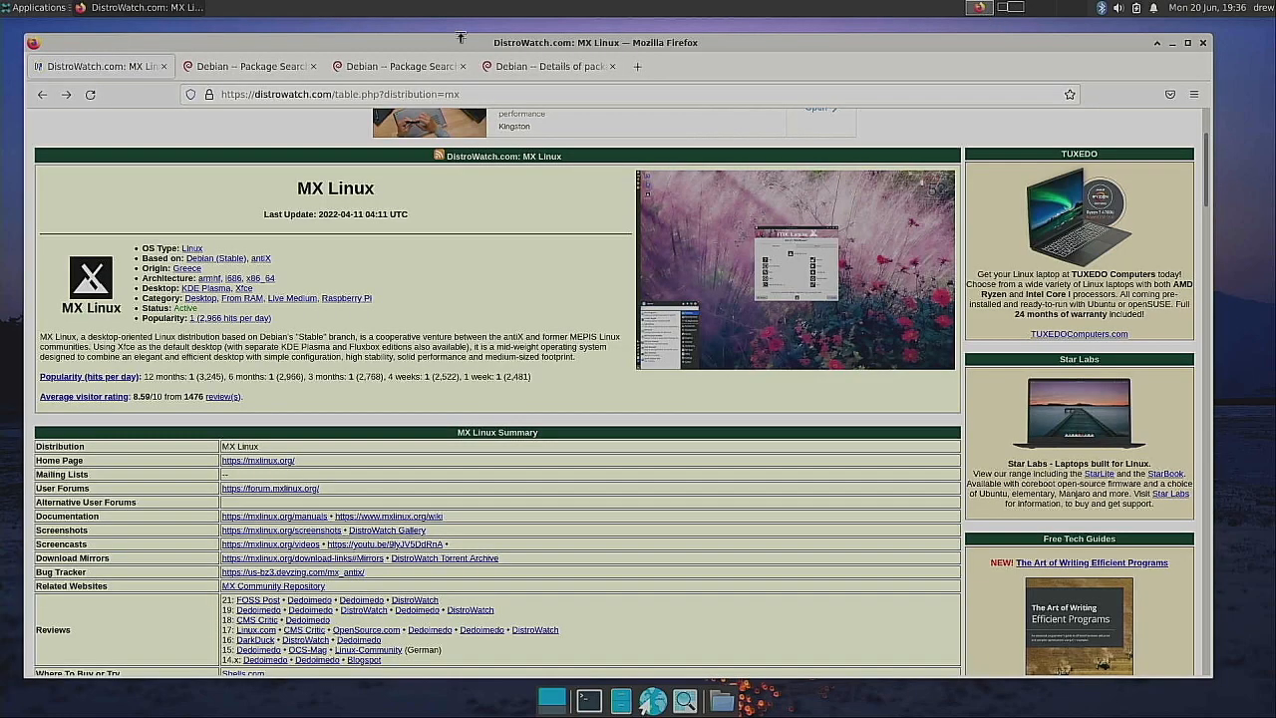
{"action": "left_click", "coordinate": [536, 68]}
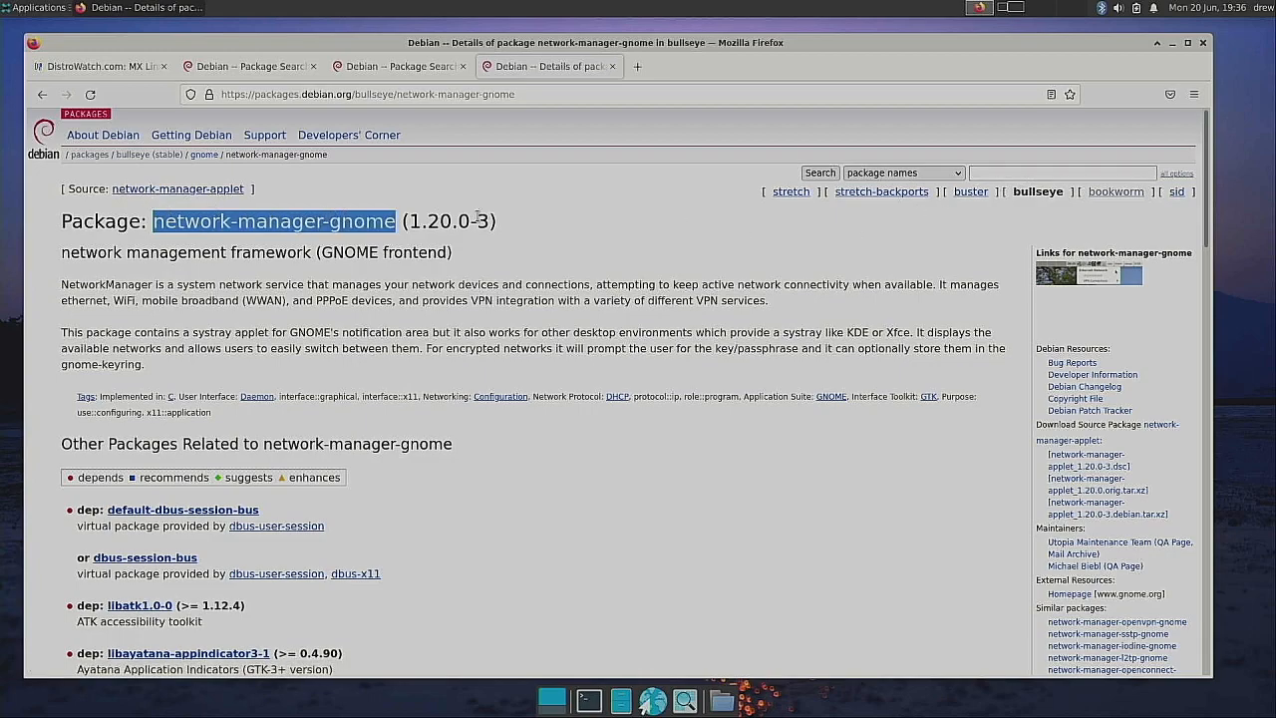
{"action": "scroll", "coordinate": [479, 215], "scroll_direction": "down", "scroll_amount": 5}
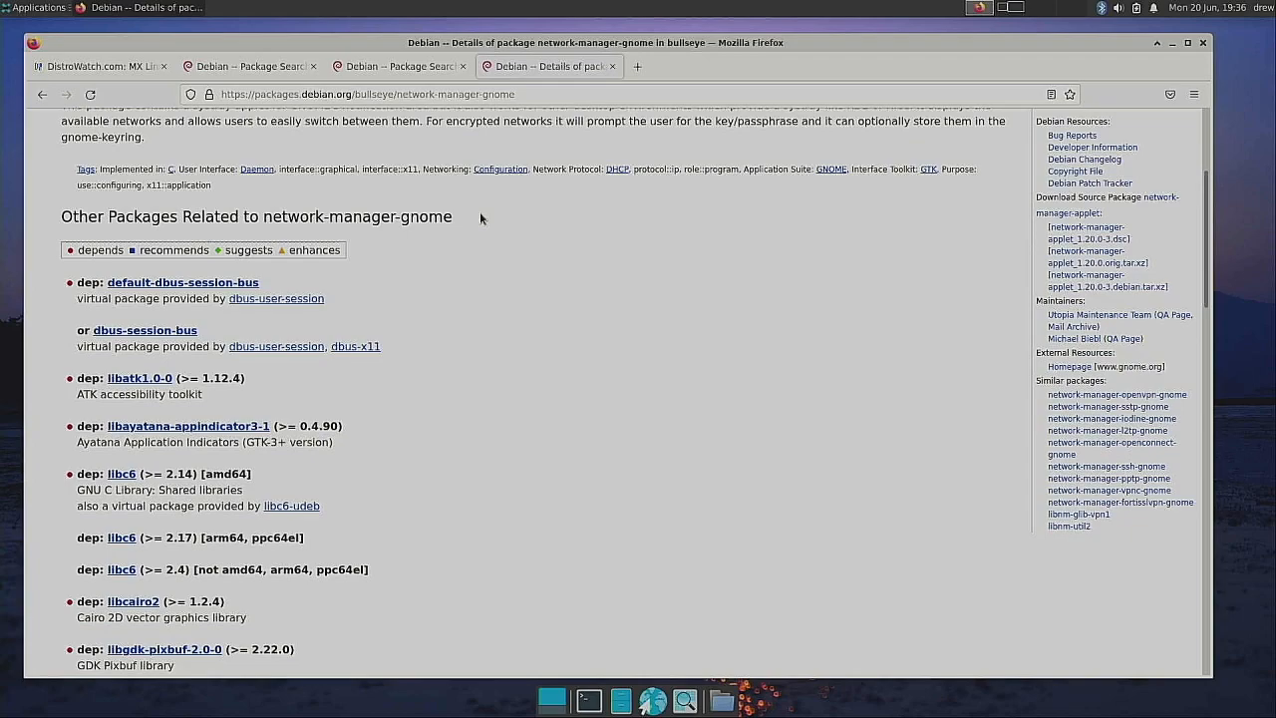
{"action": "scroll", "coordinate": [480, 211], "scroll_direction": "down", "scroll_amount": 8}
{"action": "scroll", "coordinate": [479, 211], "scroll_direction": "up", "scroll_amount": 12}
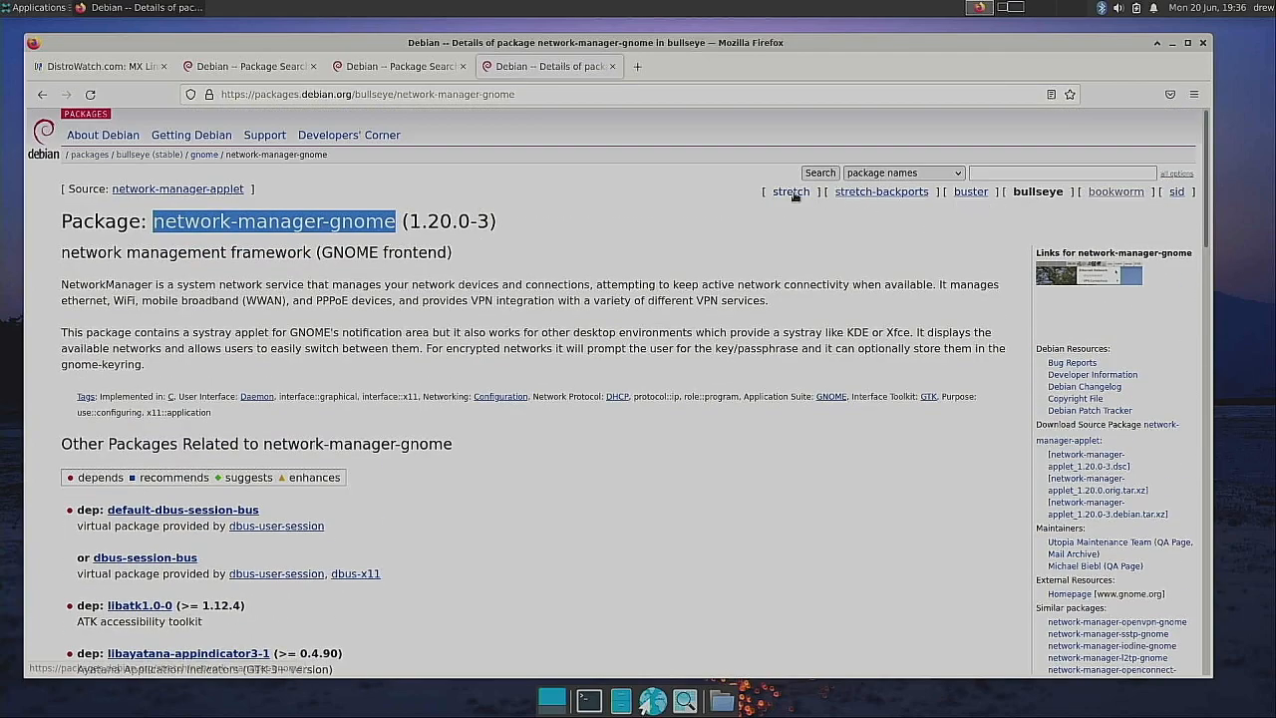
Step: Highlight the package name on the bookworm version of the network-manager-gnome page and return to the terminal's workspace
{"action": "left_click", "coordinate": [1104, 193]}
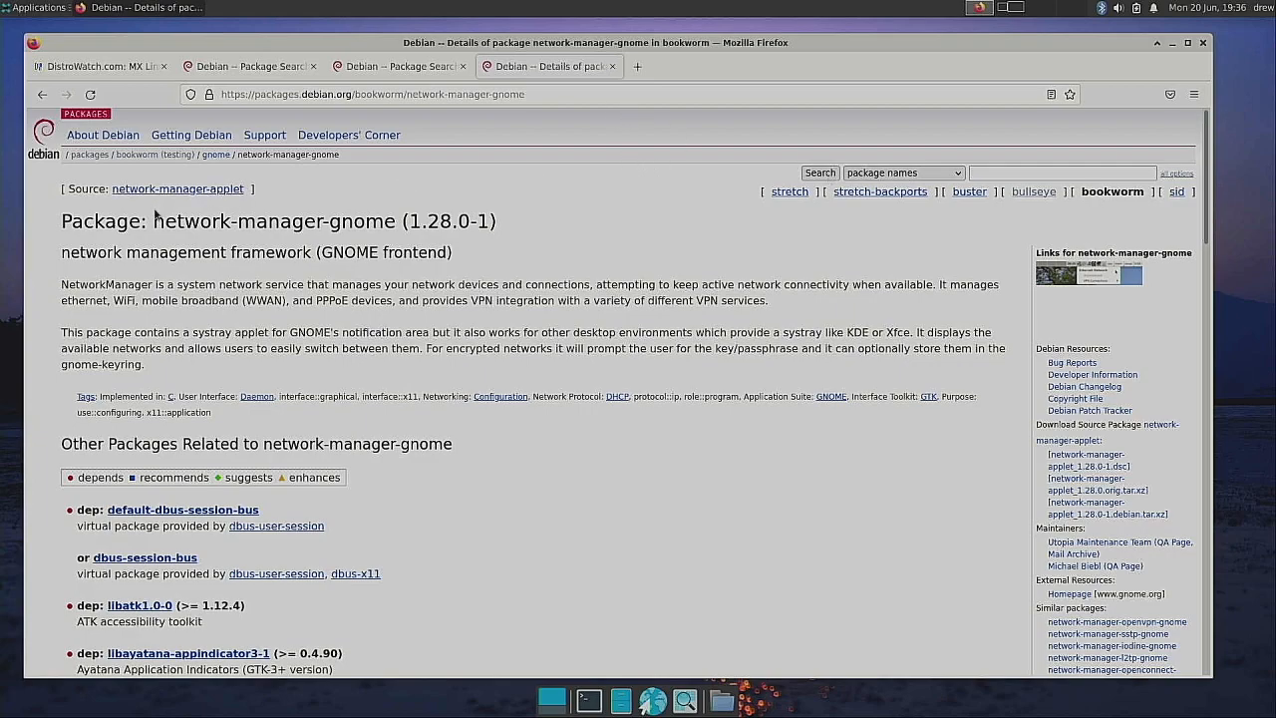
{"action": "left_click_drag", "start_coordinate": [157, 223], "coordinate": [397, 222]}
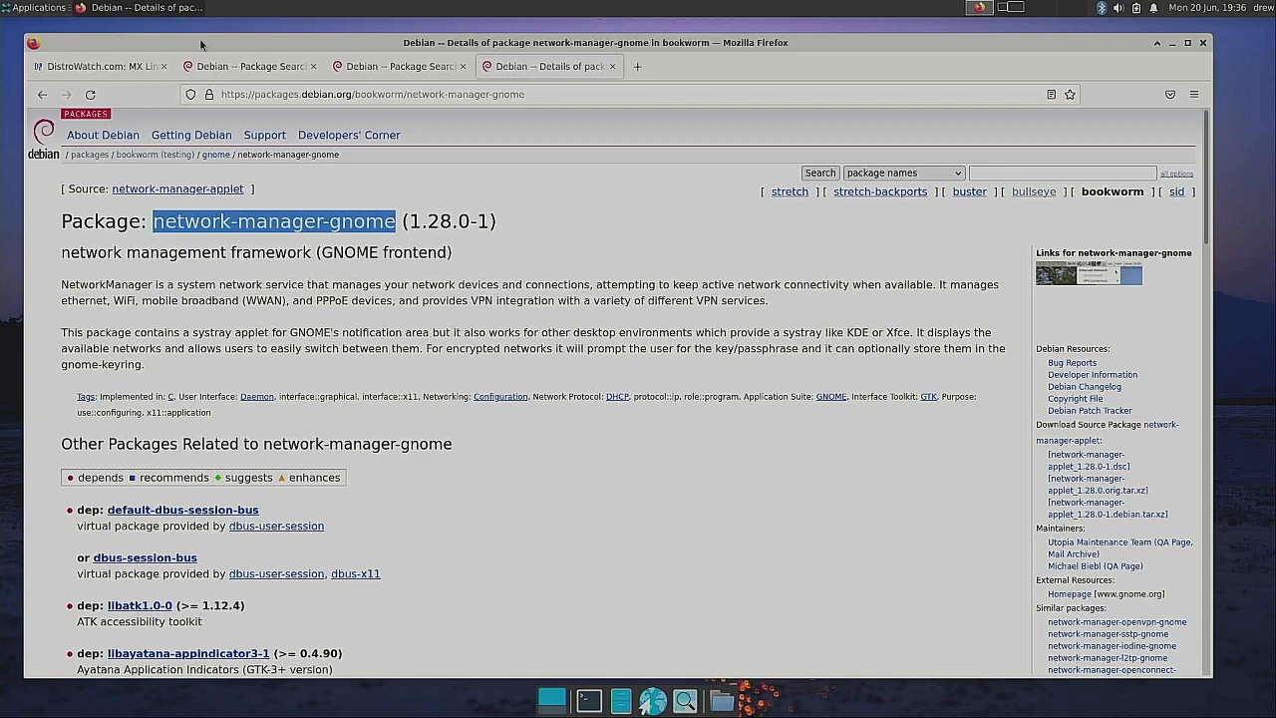
{"action": "left_click", "coordinate": [1013, 12]}
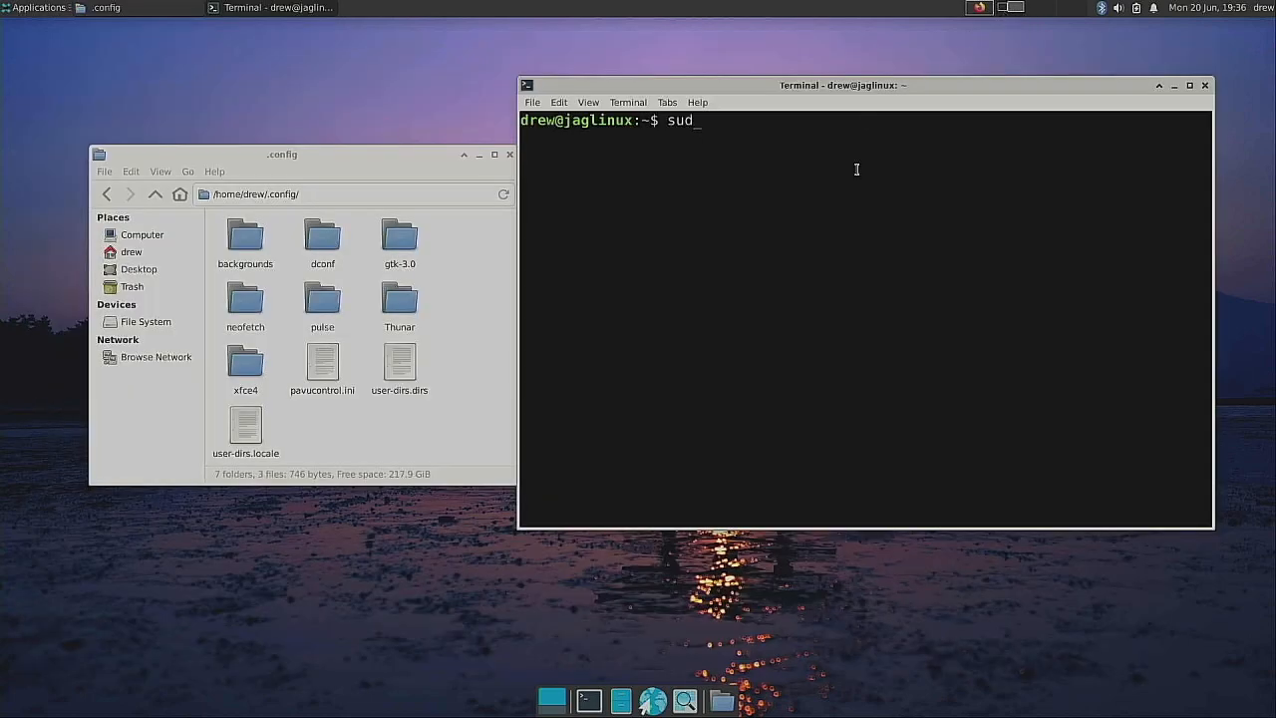
Step: Install the network-manager-gnome package with sudo apt install in the terminal
{"action": "type", "text": "apt install netw"}
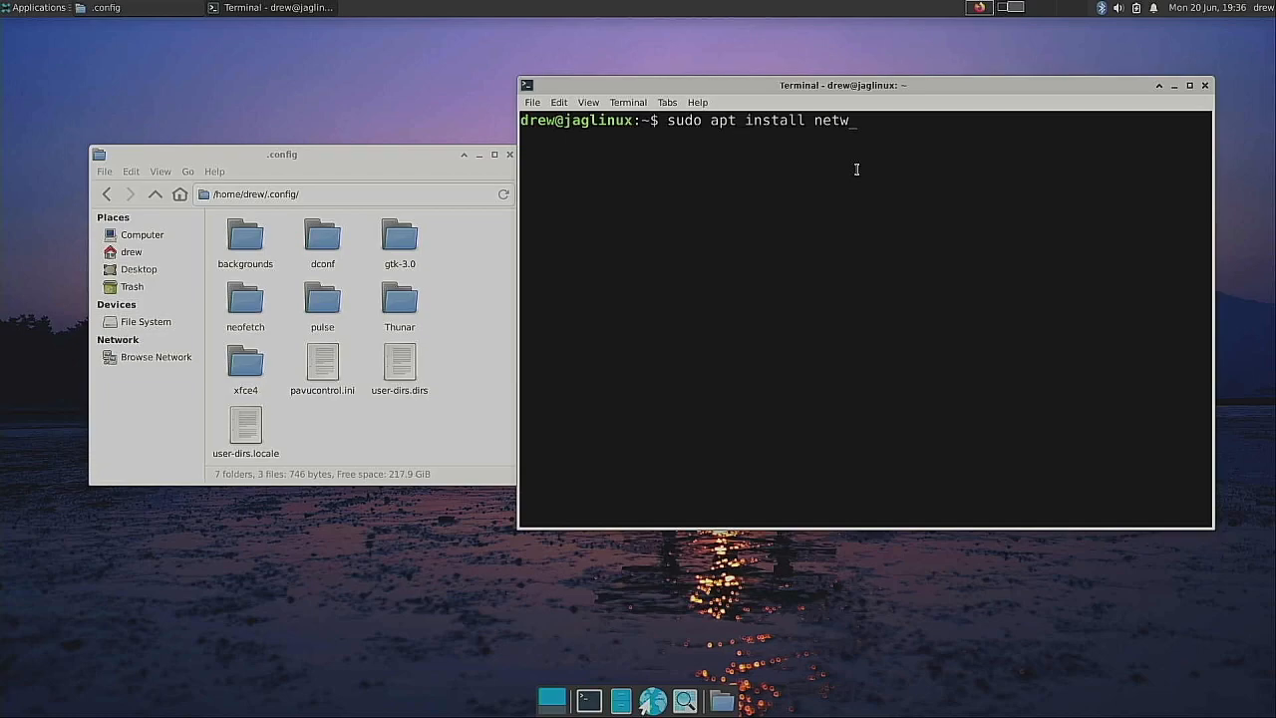
{"action": "type", "text": "ork-manager-gnome"}
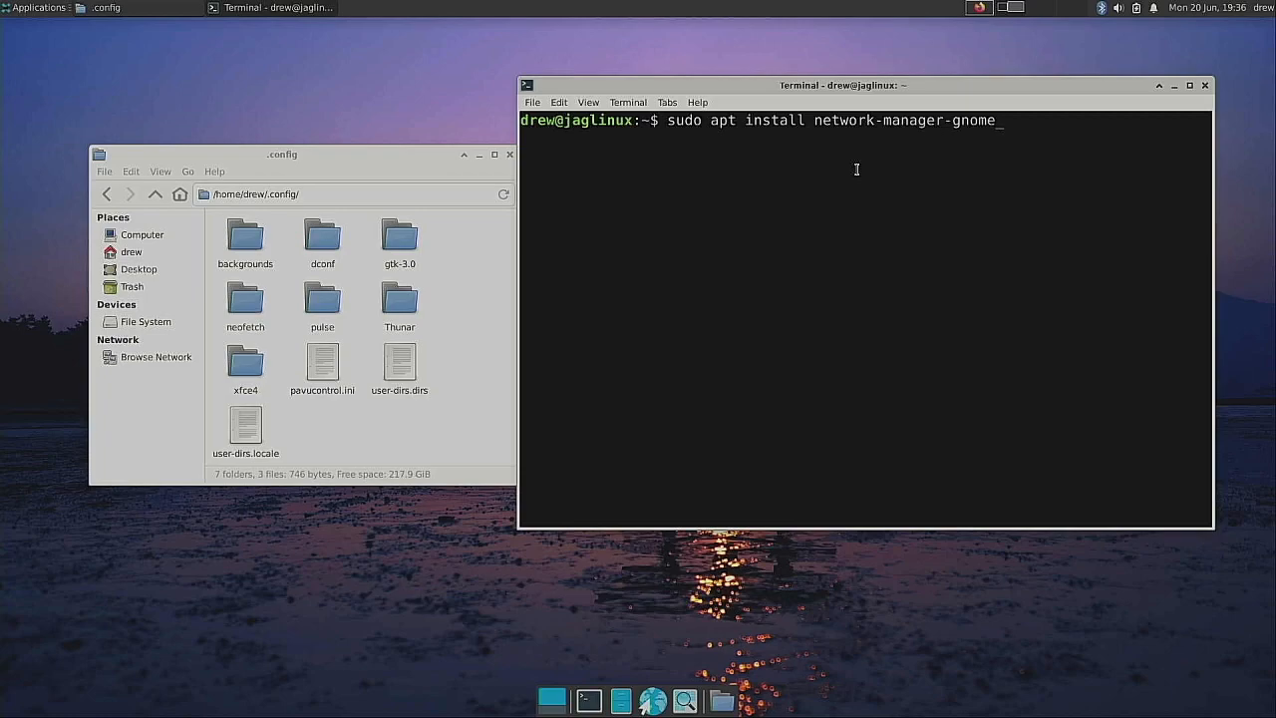
{"action": "key", "text": "Return"}
{"action": "key", "text": "Return"}
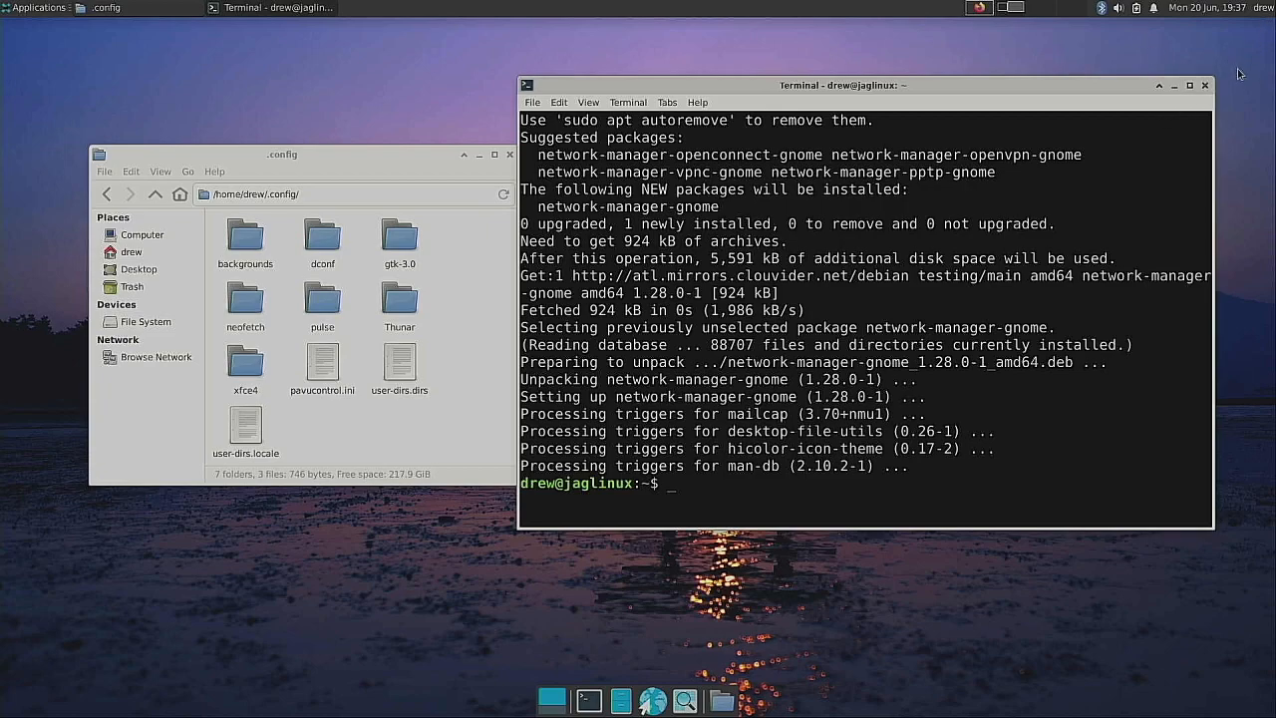
Step: Log out of the desktop session, saving it for future logins, and log back in with the account's username and password
{"action": "left_click", "coordinate": [1264, 8]}
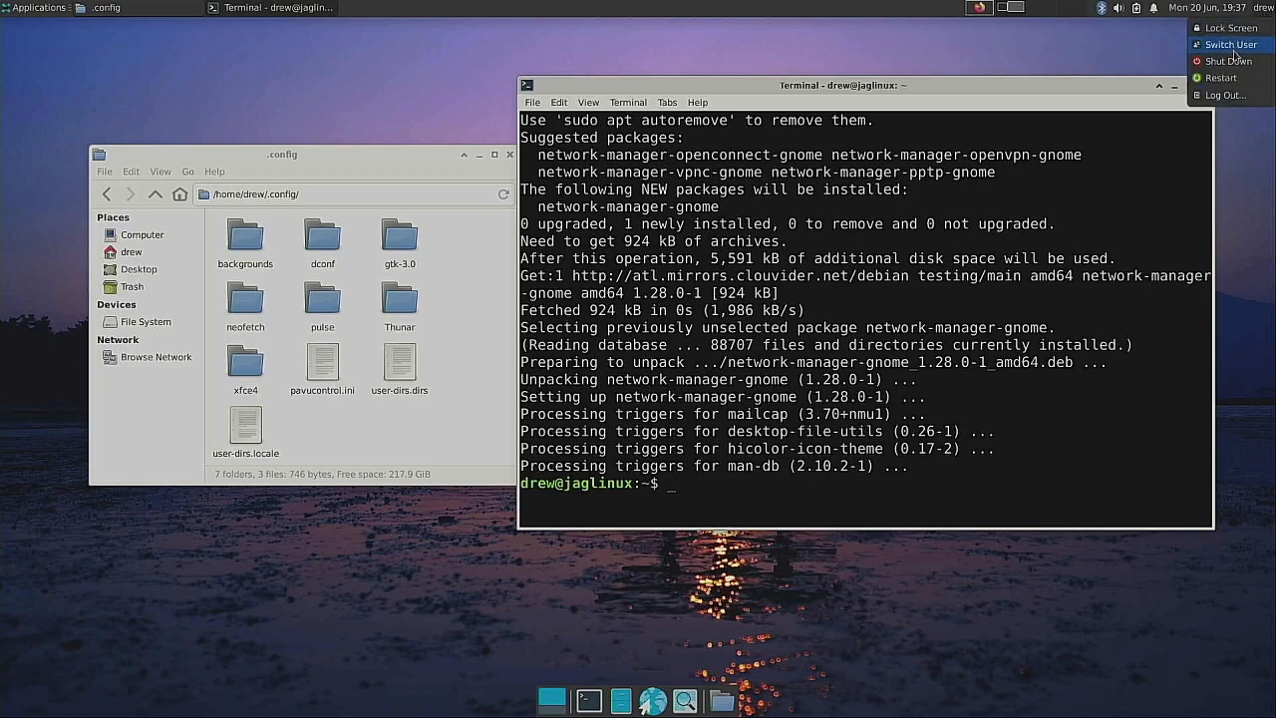
{"action": "left_click", "coordinate": [1225, 96]}
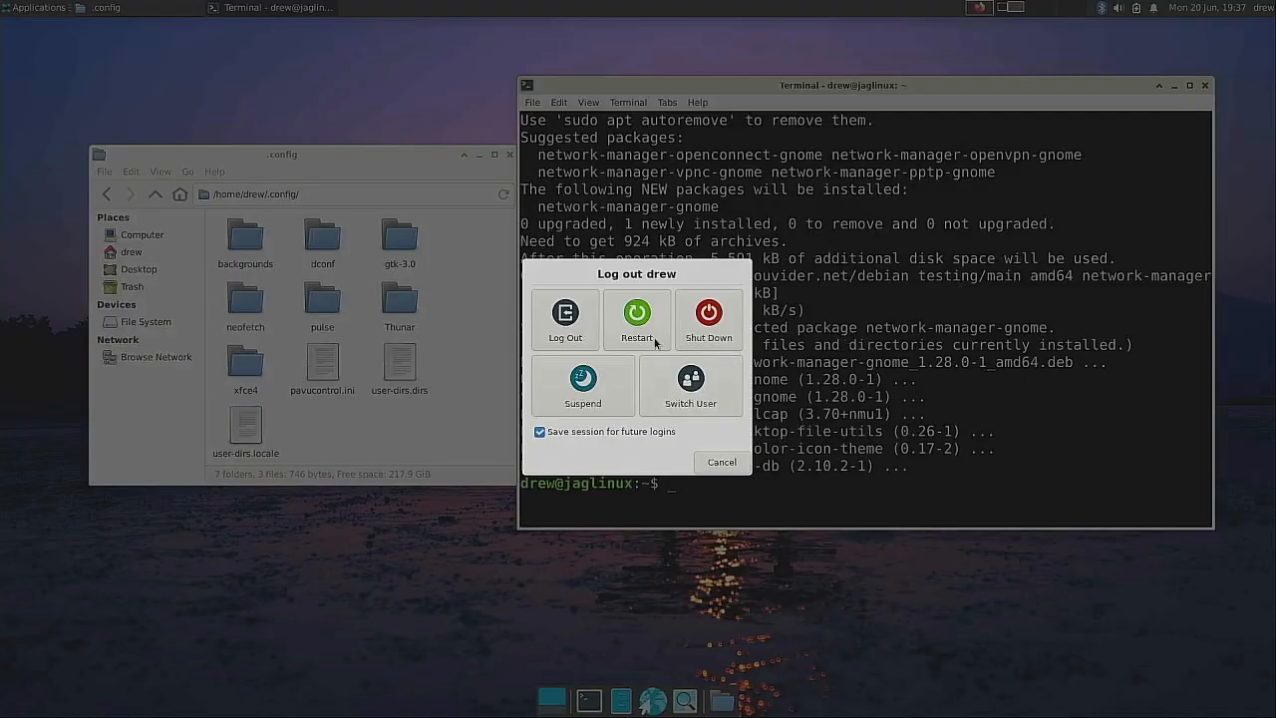
{"action": "left_click", "coordinate": [570, 329]}
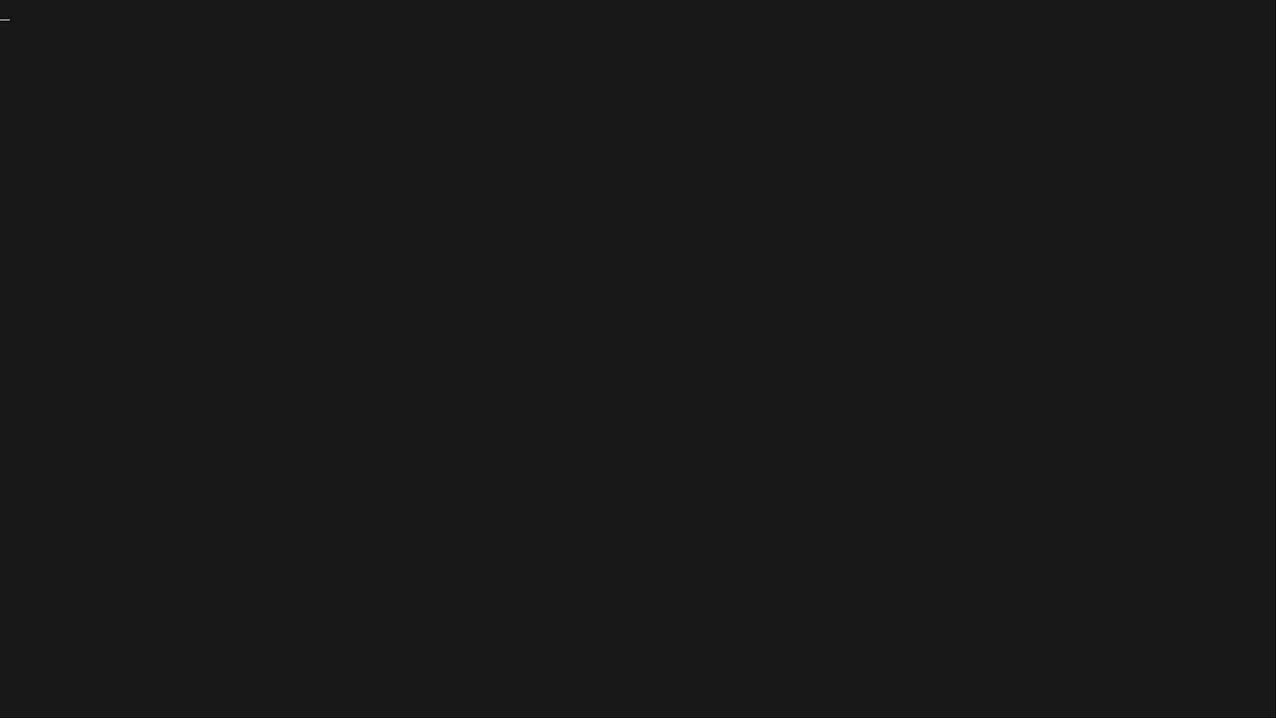
{"action": "type", "text": "drew"}
{"action": "key", "text": "Return"}
{"action": "type", "text": "**"}
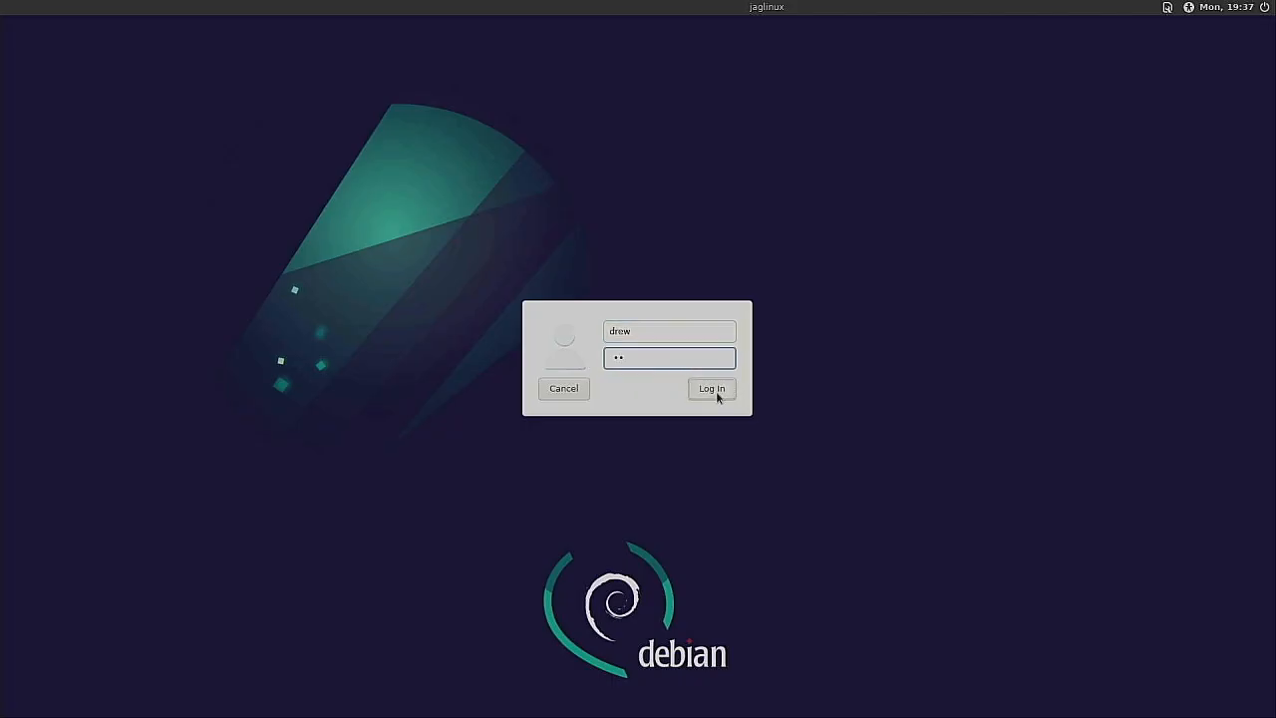
{"action": "left_click", "coordinate": [715, 391]}
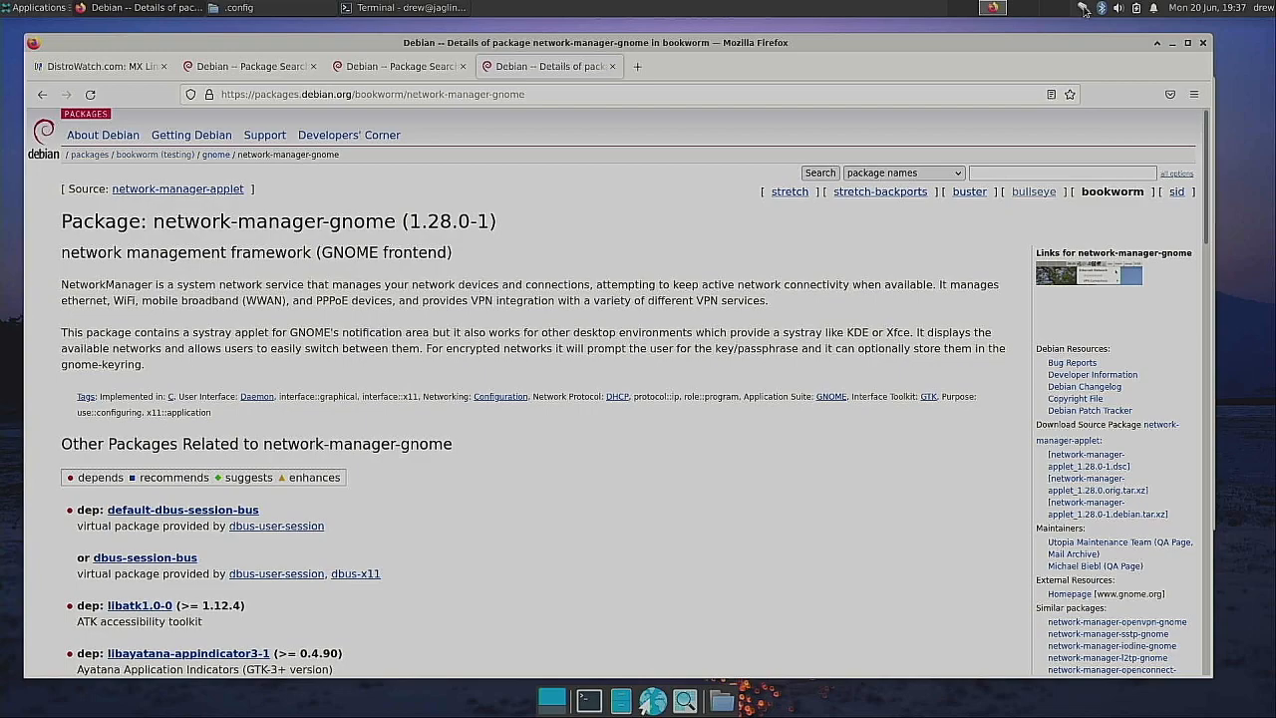
Step: Look over the network applet's Wi-Fi options and the categories in the default Applications Menu
{"action": "left_click", "coordinate": [1083, 8]}
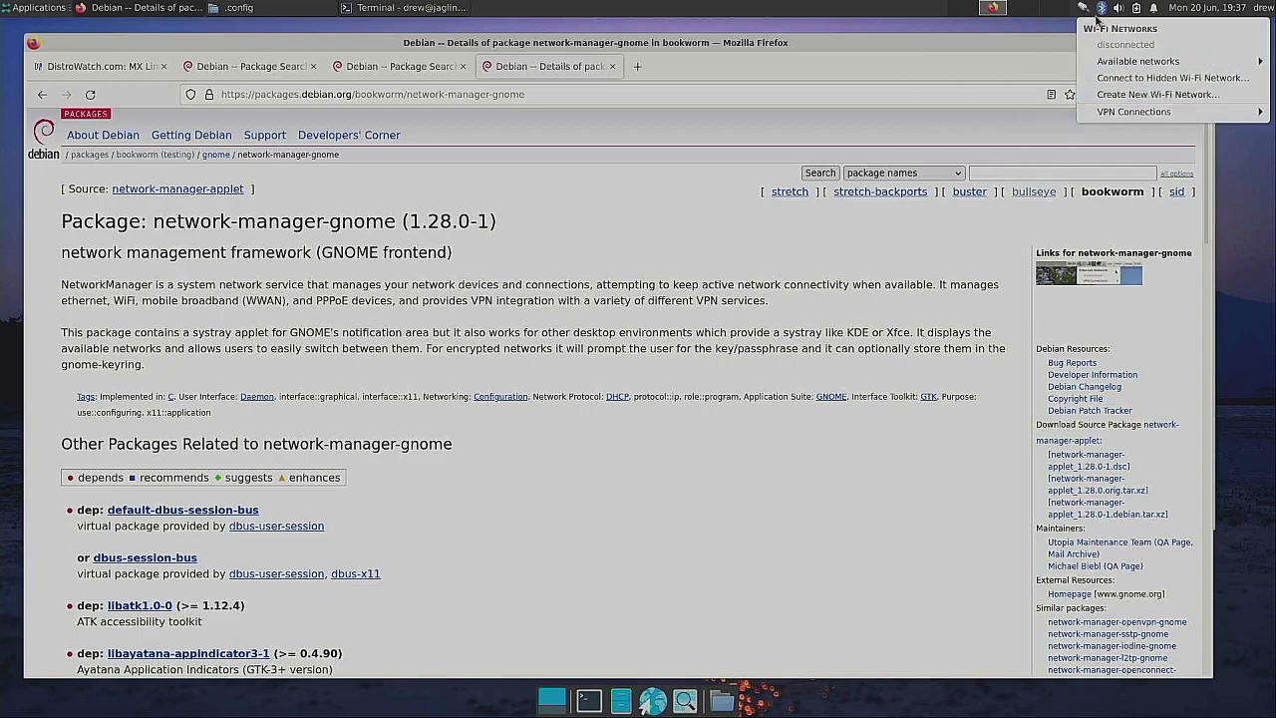
{"action": "left_click", "coordinate": [1083, 10]}
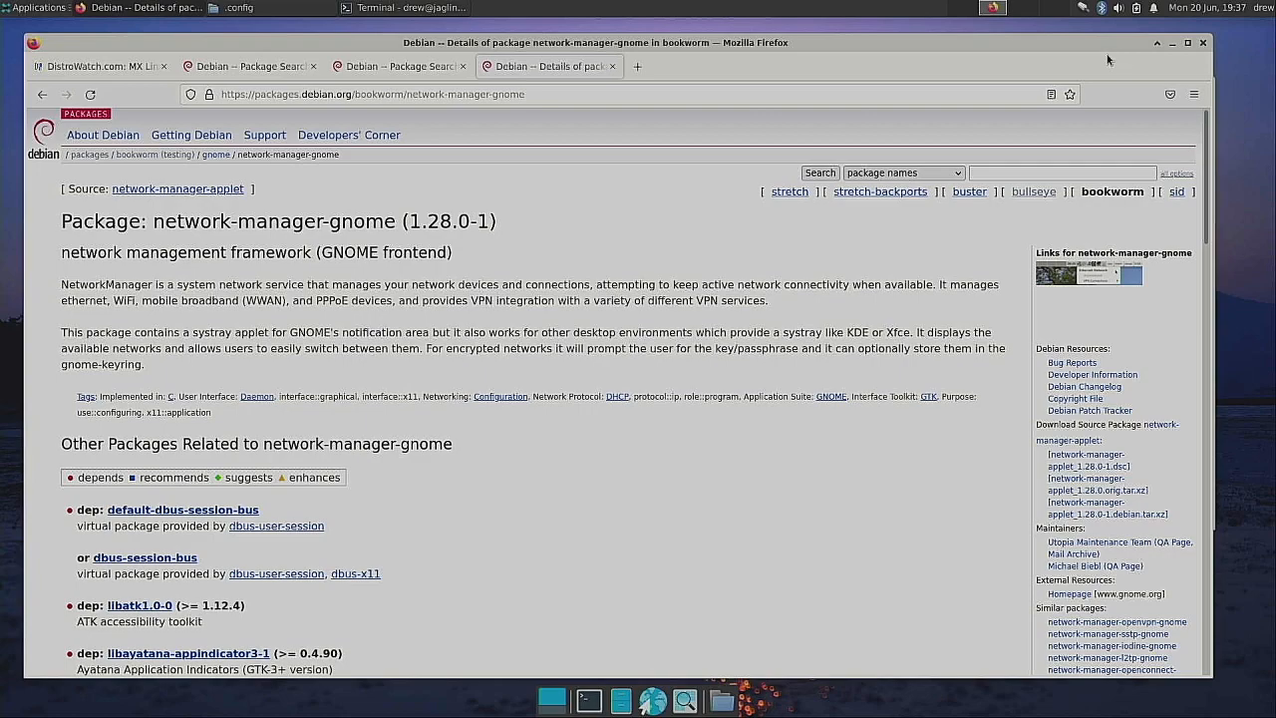
{"action": "left_click", "coordinate": [24, 12]}
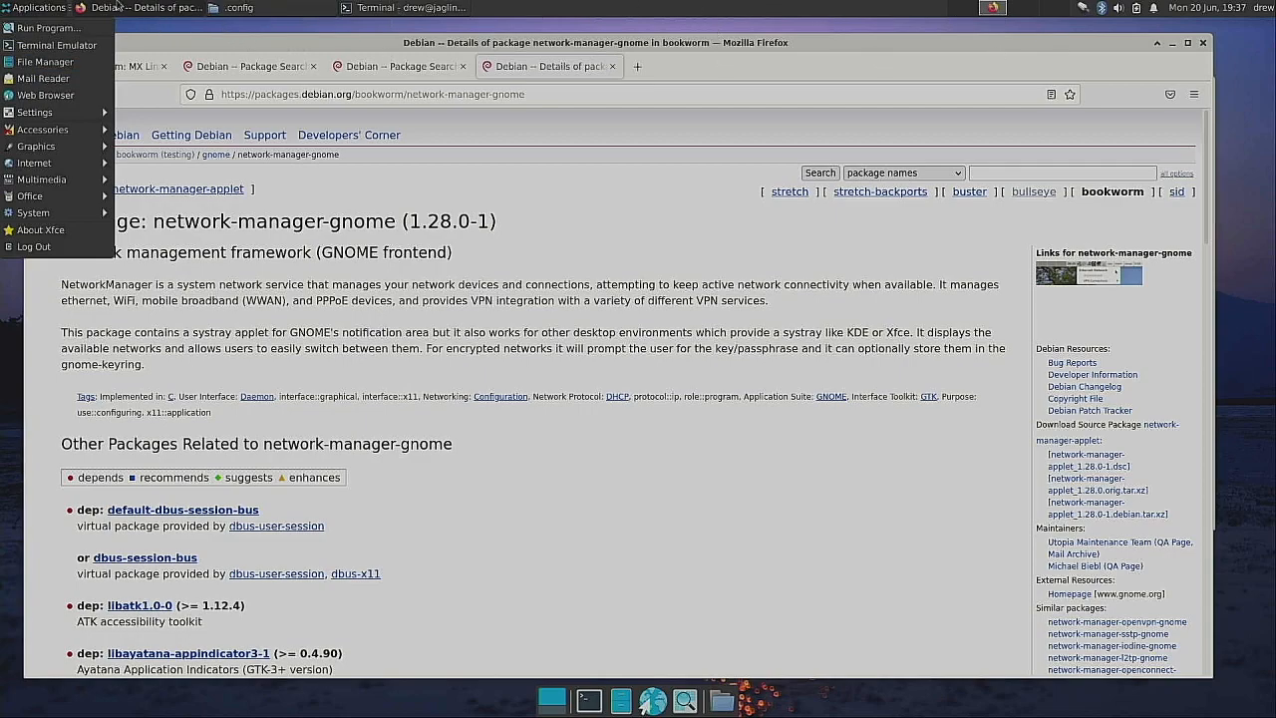
{"action": "left_click", "coordinate": [566, 13]}
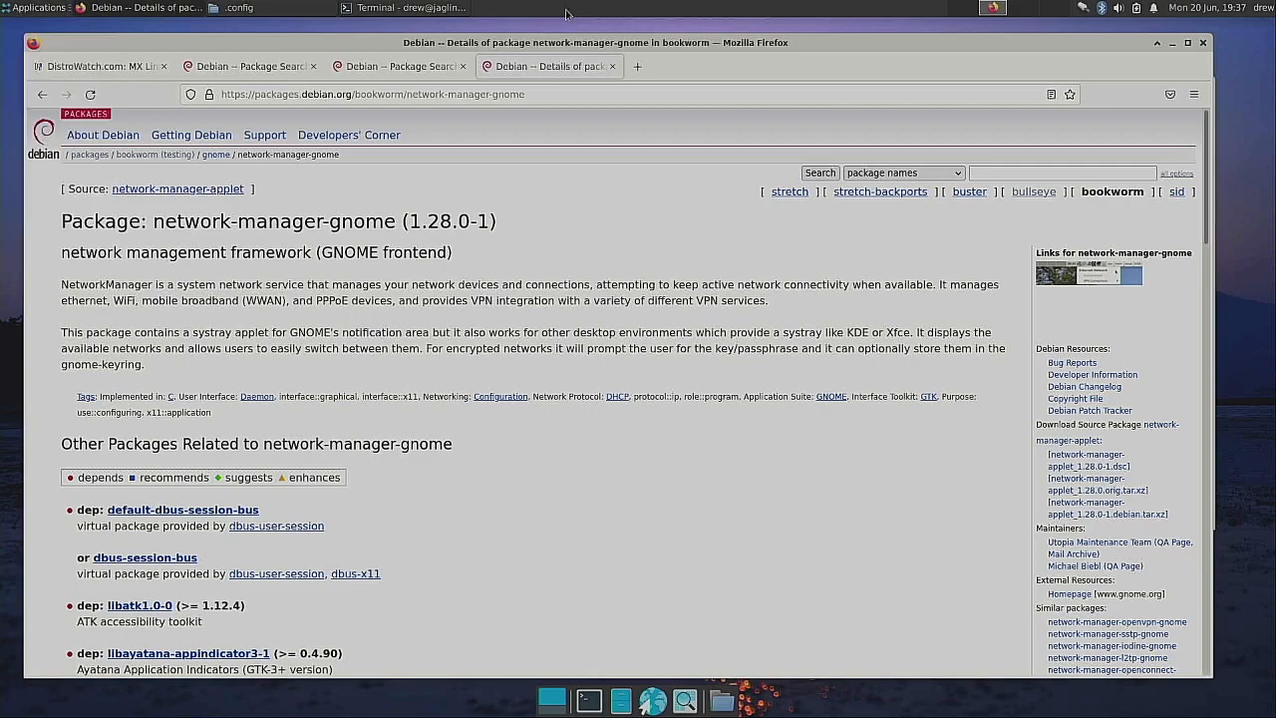
{"action": "left_click", "coordinate": [34, 10]}
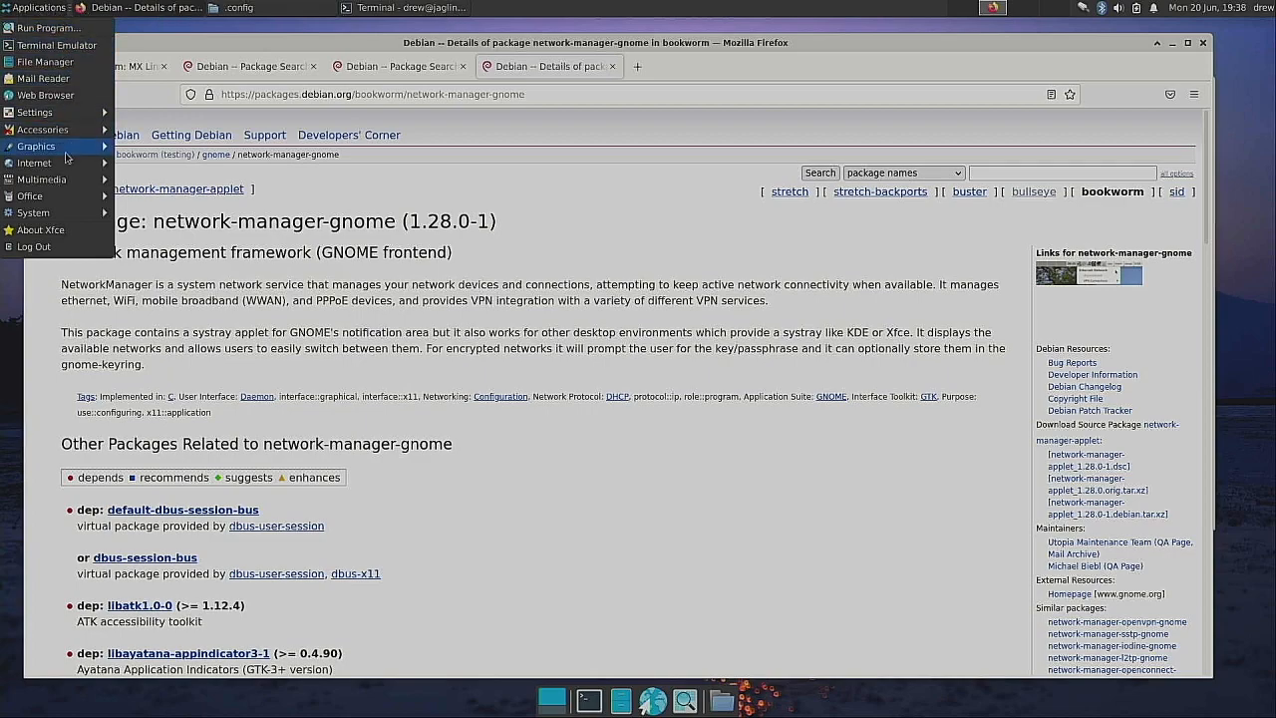
{"action": "left_click", "coordinate": [525, 7]}
Step: Open the preferences for Panel 1 and add the Whisker Menu to its items
{"action": "right_click", "coordinate": [526, 9]}
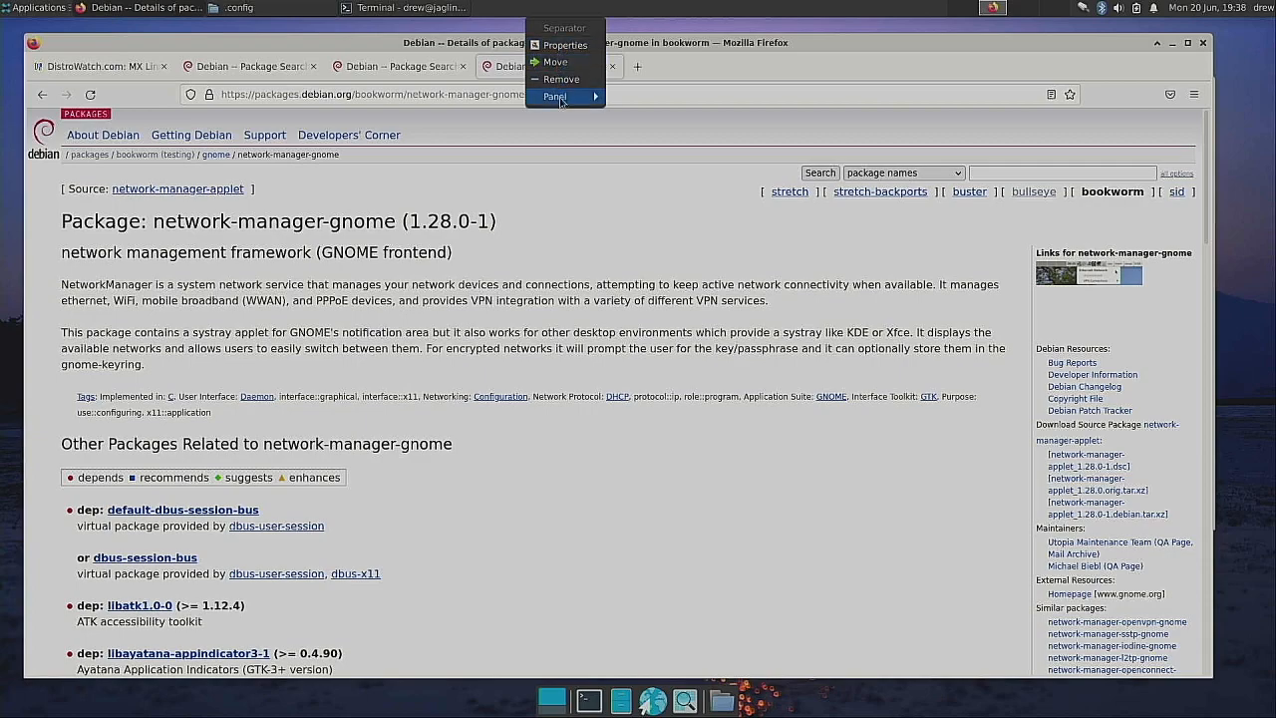
{"action": "mouse_move", "coordinate": [573, 99]}
{"action": "left_click", "coordinate": [688, 121]}
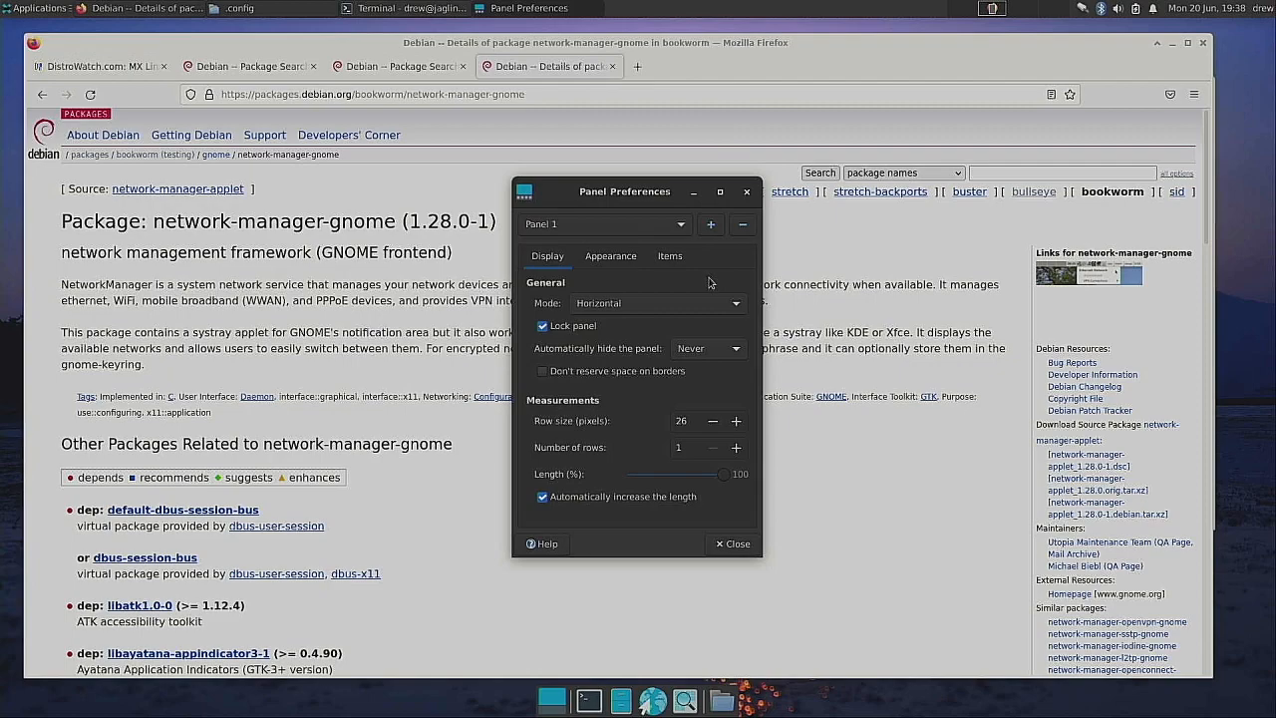
{"action": "left_click", "coordinate": [670, 256]}
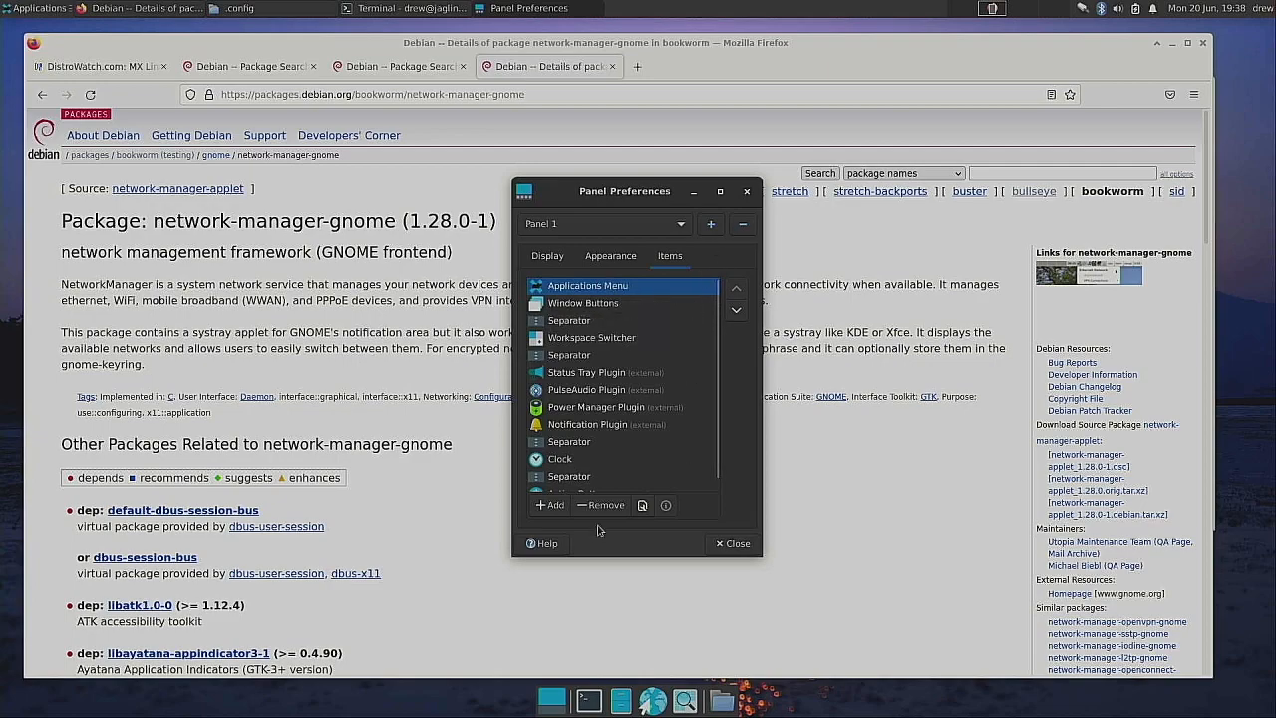
{"action": "left_click", "coordinate": [551, 504]}
{"action": "type", "text": "w"}
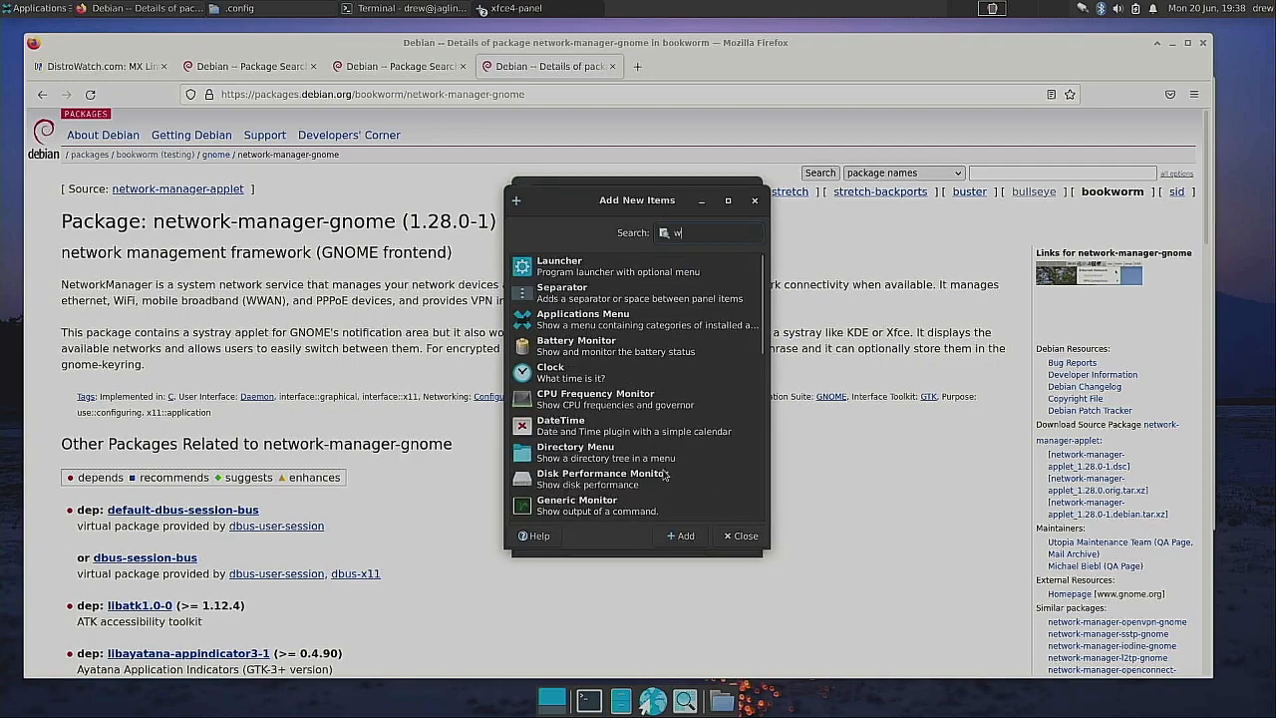
{"action": "type", "text": "hi"}
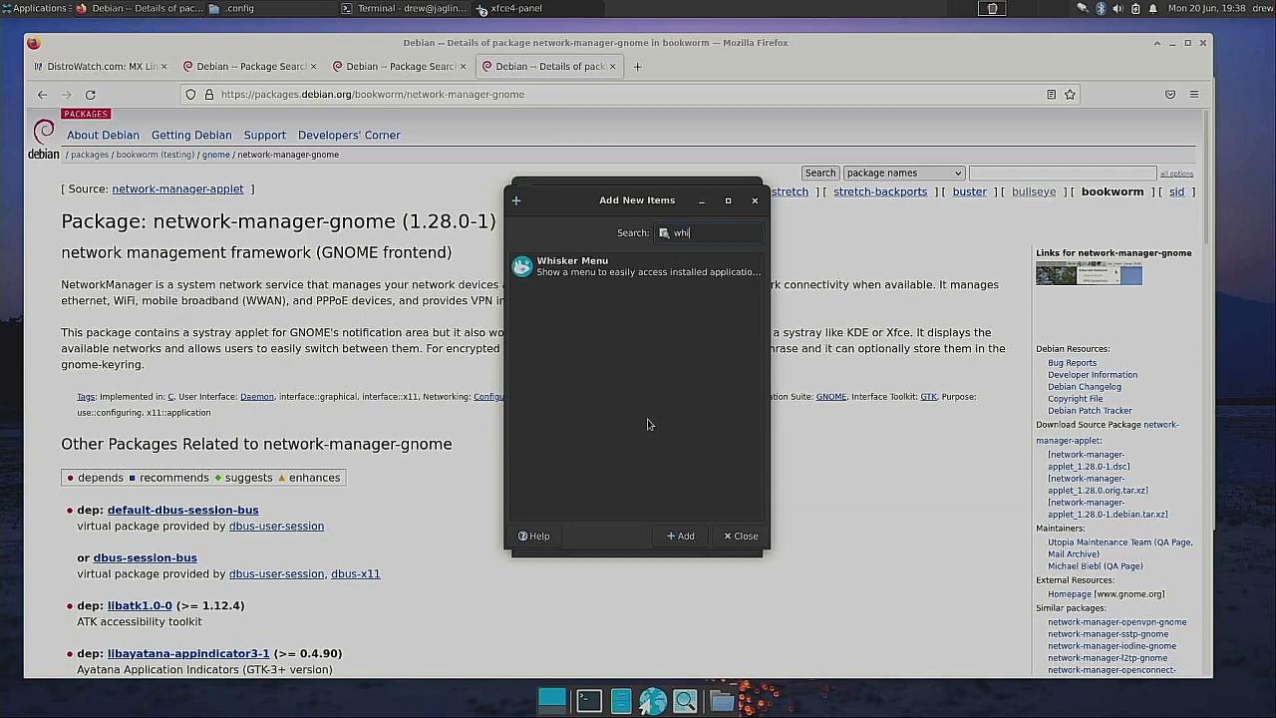
{"action": "left_click", "coordinate": [581, 267]}
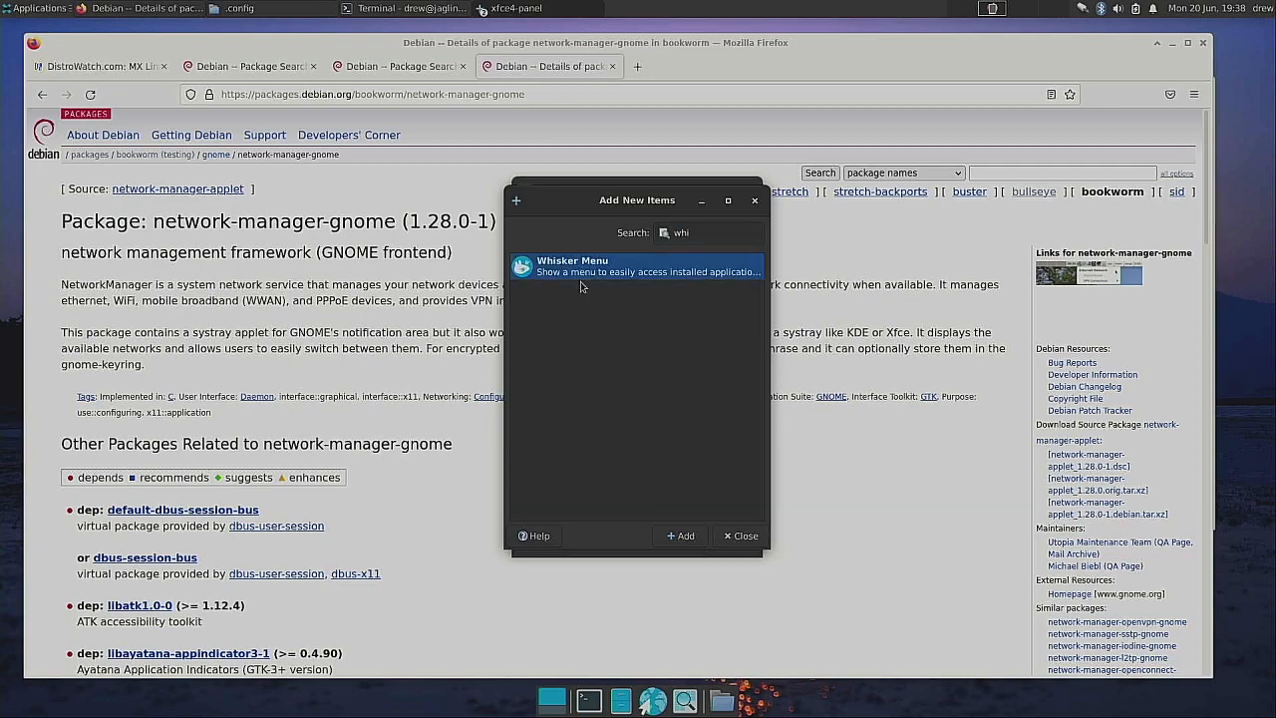
{"action": "left_click", "coordinate": [680, 536]}
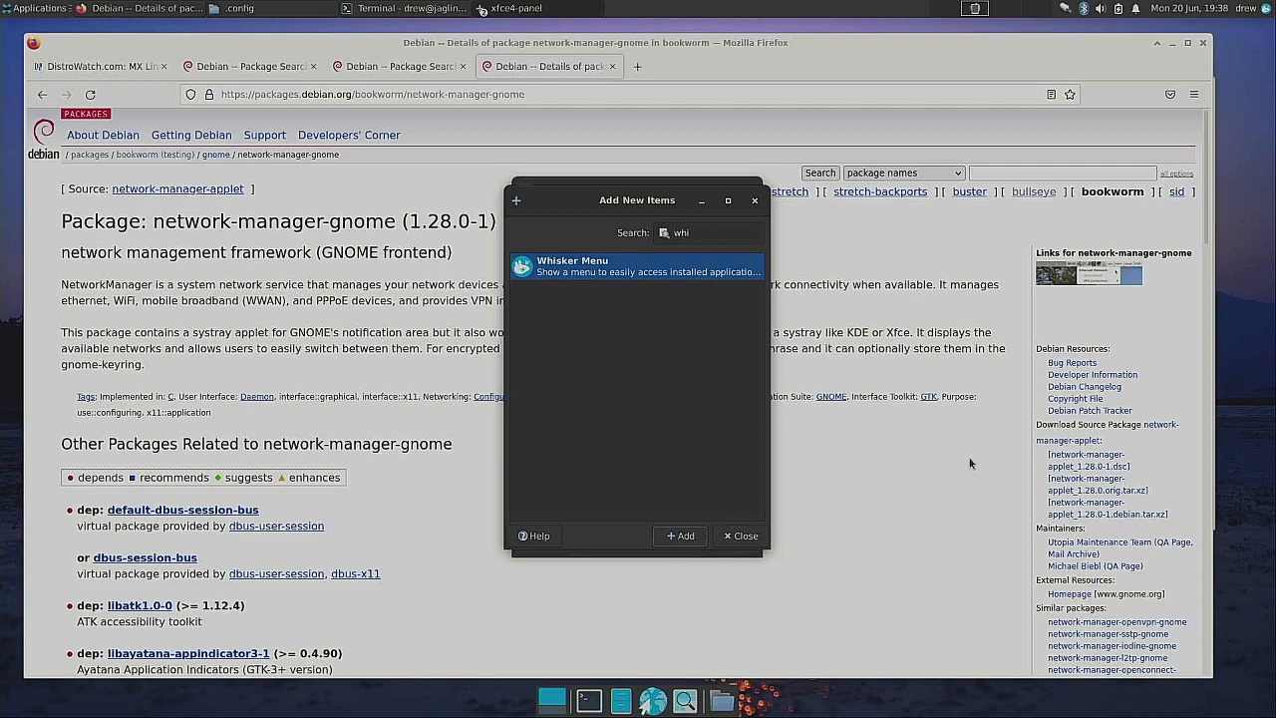
{"action": "left_click", "coordinate": [742, 538]}
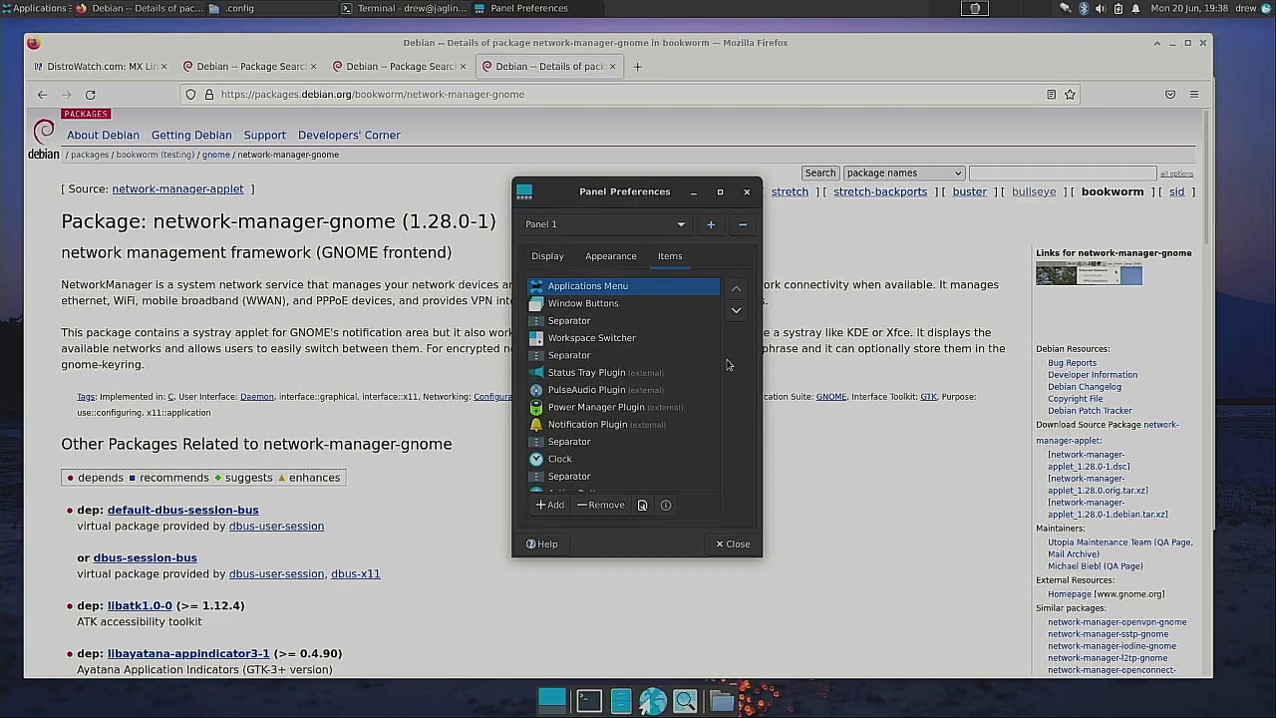
Step: Move the Whisker Menu to the first position in Panel 1's item list and open the menu to check it
{"action": "scroll", "coordinate": [671, 365], "scroll_direction": "down", "scroll_amount": 1}
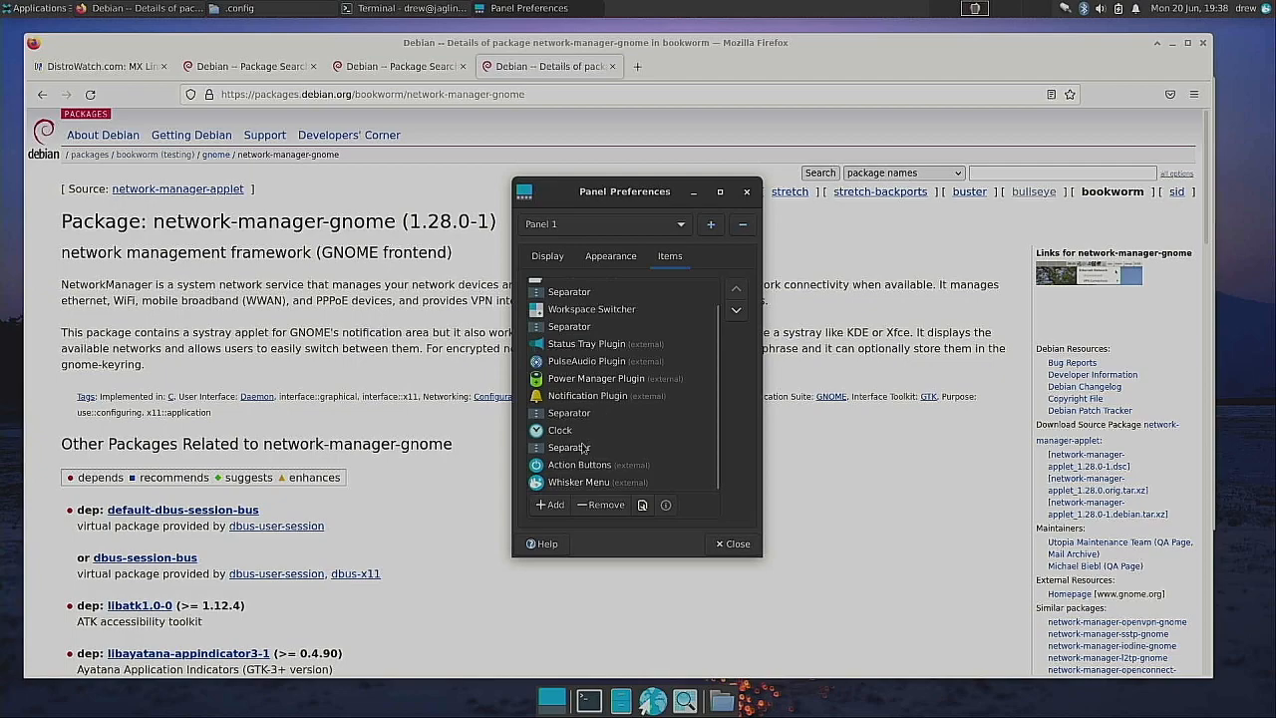
{"action": "left_click", "coordinate": [567, 483]}
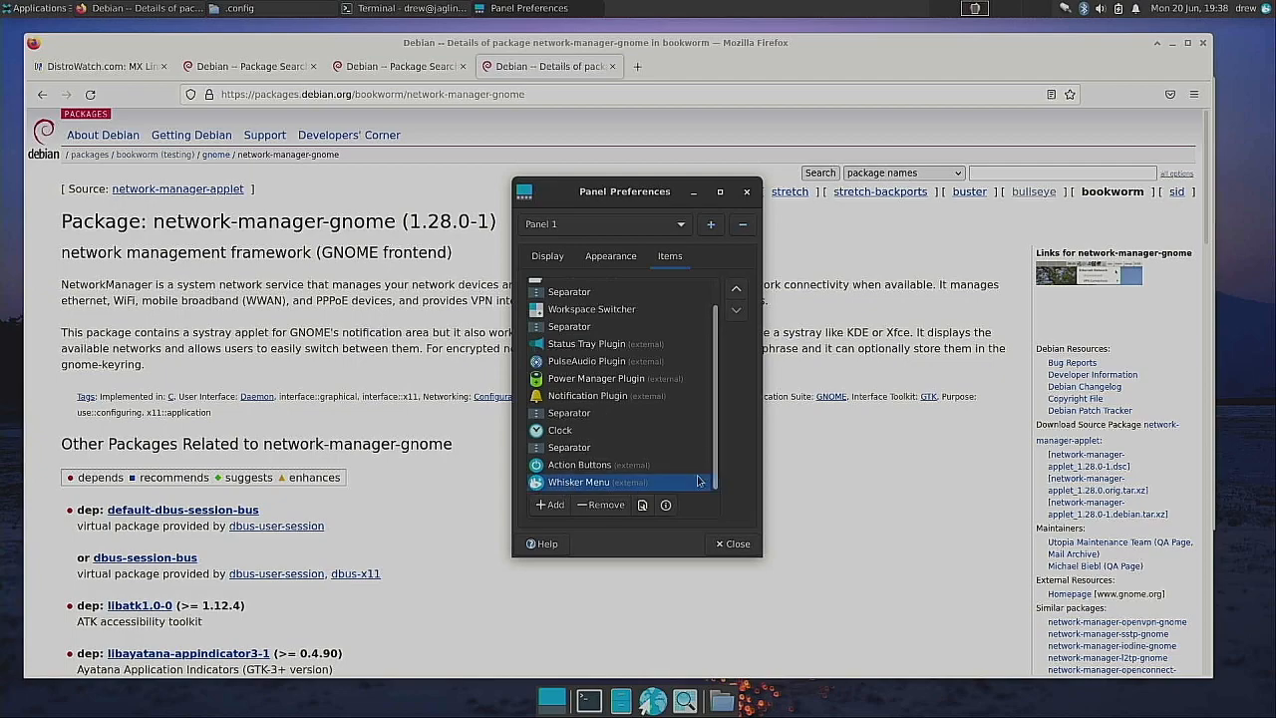
{"action": "left_click", "coordinate": [737, 293]}
{"action": "left_click", "coordinate": [737, 293]}
{"action": "left_click", "coordinate": [737, 292]}
{"action": "left_click", "coordinate": [737, 292]}
{"action": "left_click", "coordinate": [737, 292]}
{"action": "left_click", "coordinate": [736, 292]}
{"action": "left_click", "coordinate": [737, 292]}
{"action": "left_click", "coordinate": [737, 292]}
{"action": "left_click", "coordinate": [736, 292]}
{"action": "left_click", "coordinate": [737, 292]}
{"action": "left_click", "coordinate": [736, 292]}
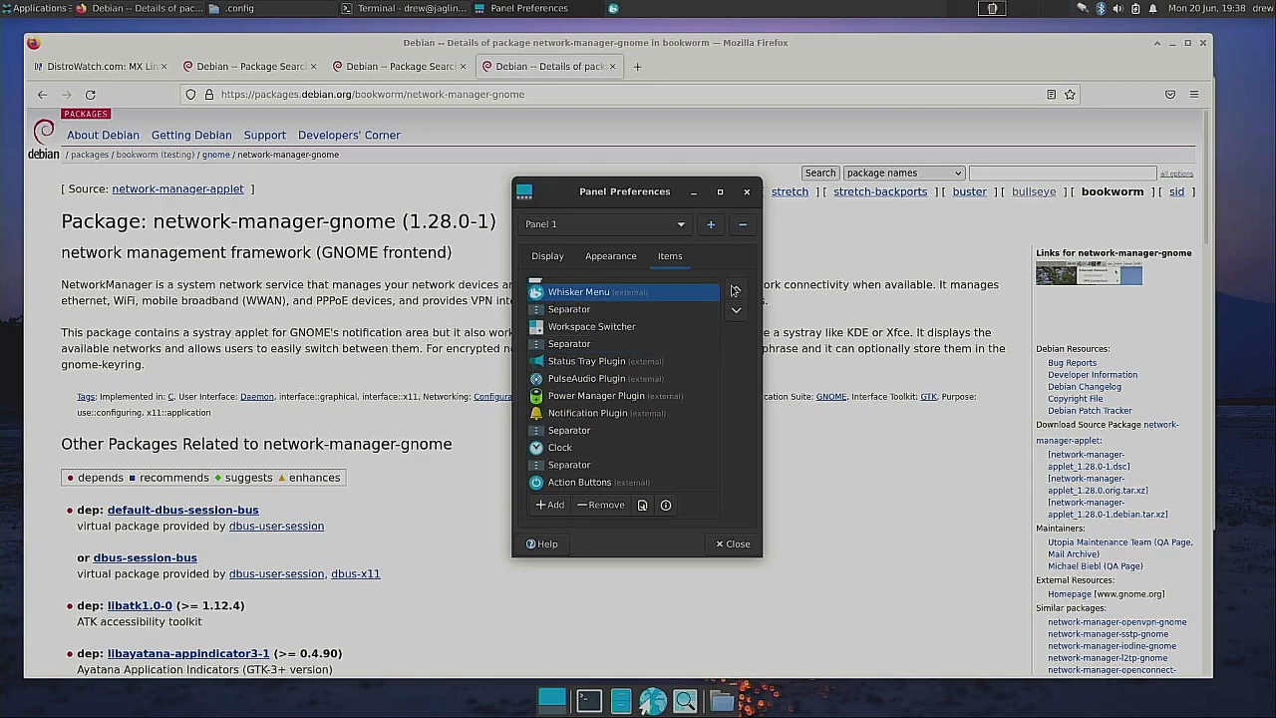
{"action": "left_click", "coordinate": [736, 292]}
{"action": "left_click", "coordinate": [735, 290]}
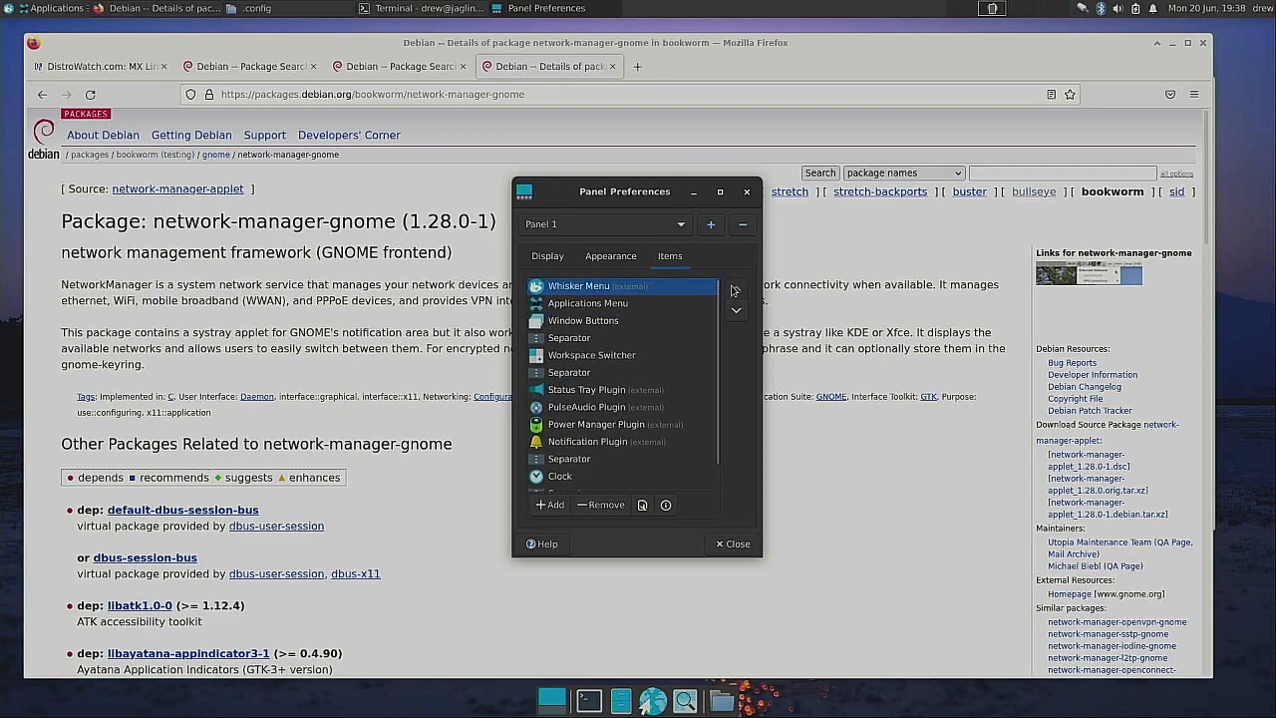
{"action": "left_click", "coordinate": [8, 10]}
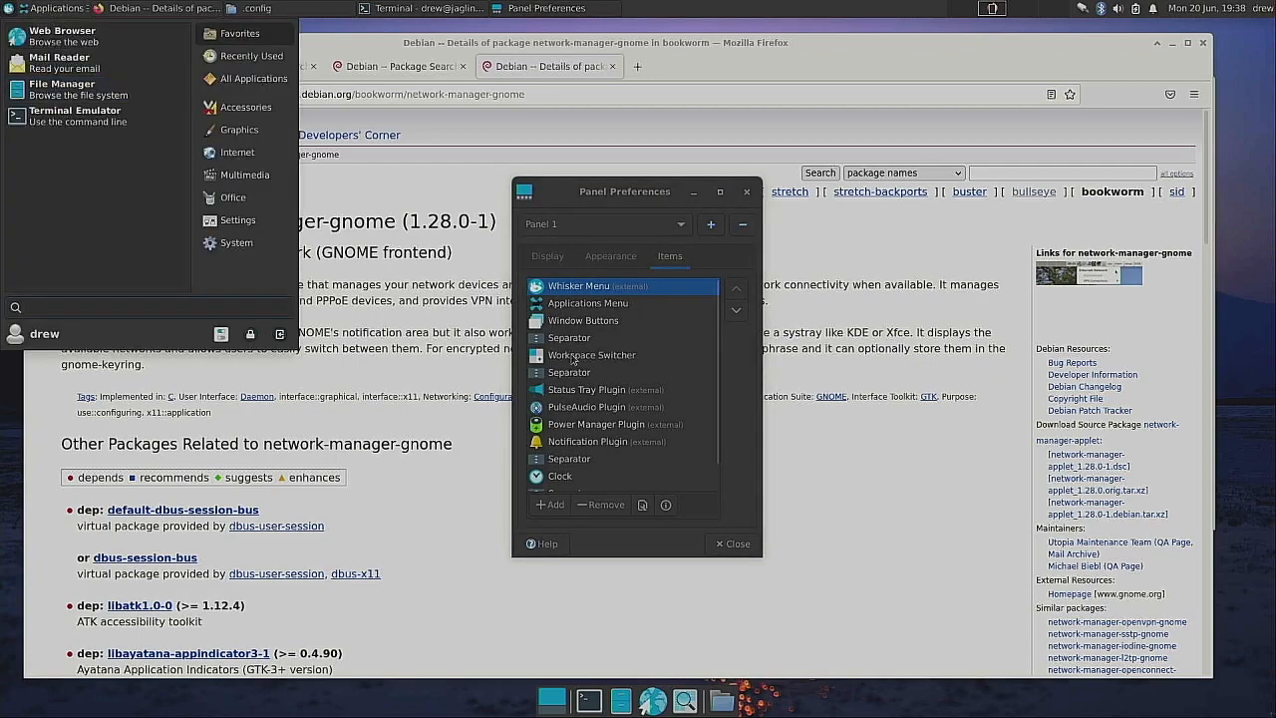
Step: Remove the Applications Menu from Panel 1's items and confirm the removal
{"action": "left_click", "coordinate": [588, 304]}
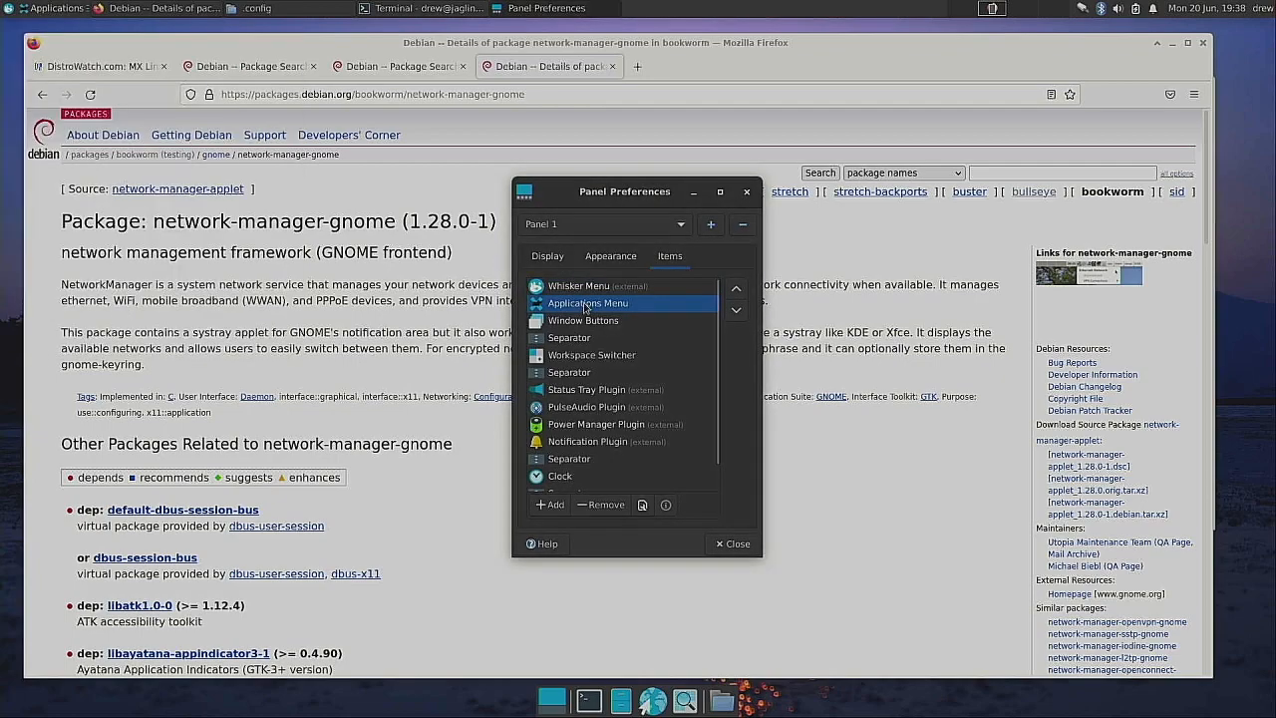
{"action": "left_click", "coordinate": [605, 504]}
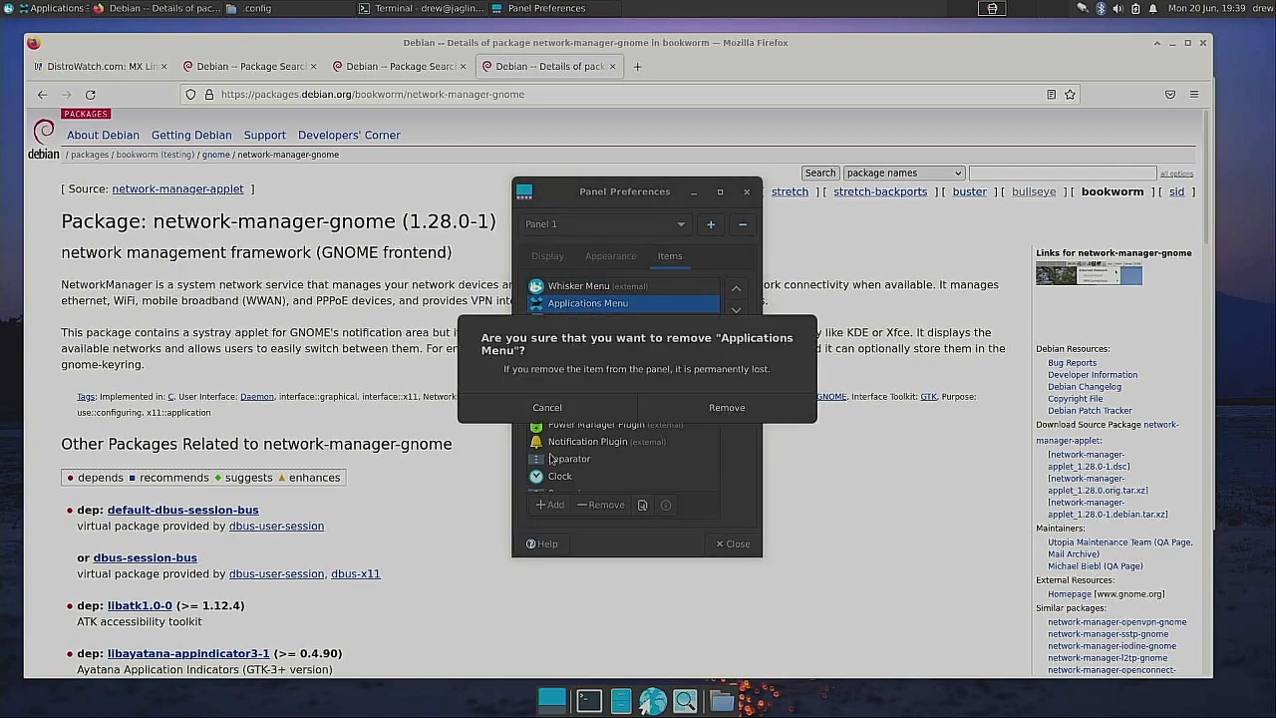
{"action": "left_click", "coordinate": [728, 418]}
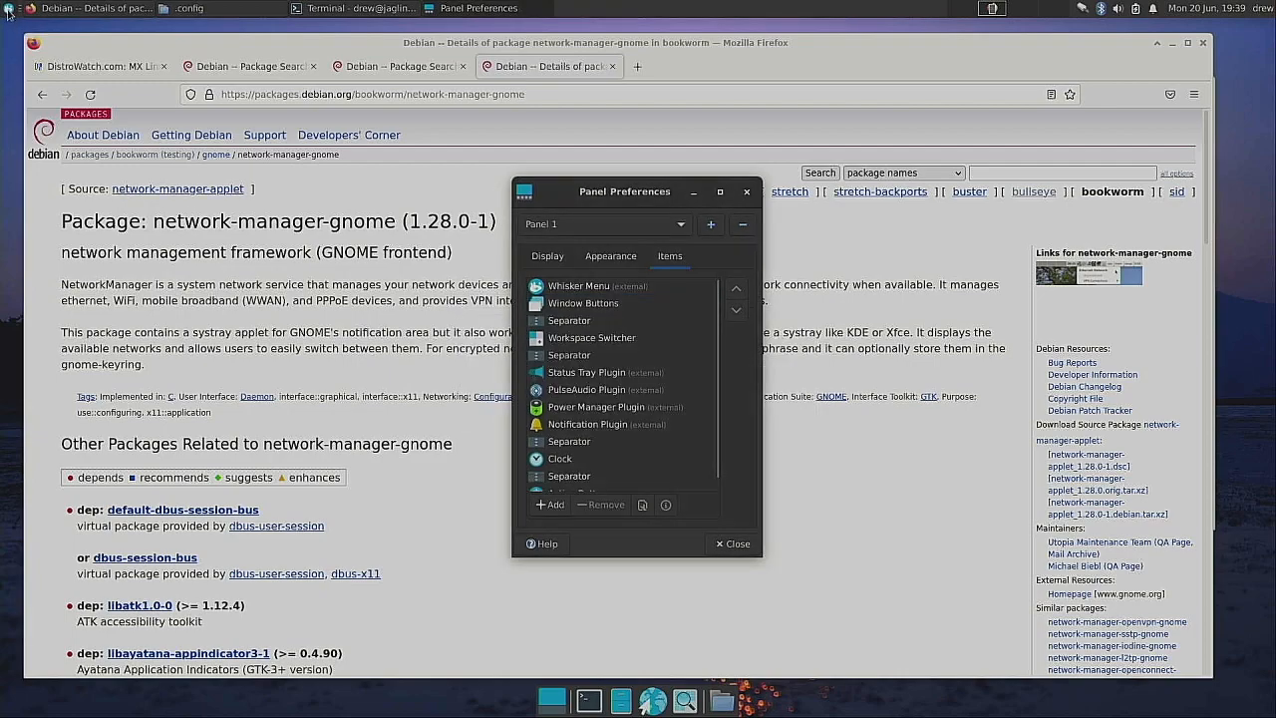
Step: Try the Whisker Menu's application search with "fir", clear the search, and close the menu
{"action": "left_click", "coordinate": [8, 10]}
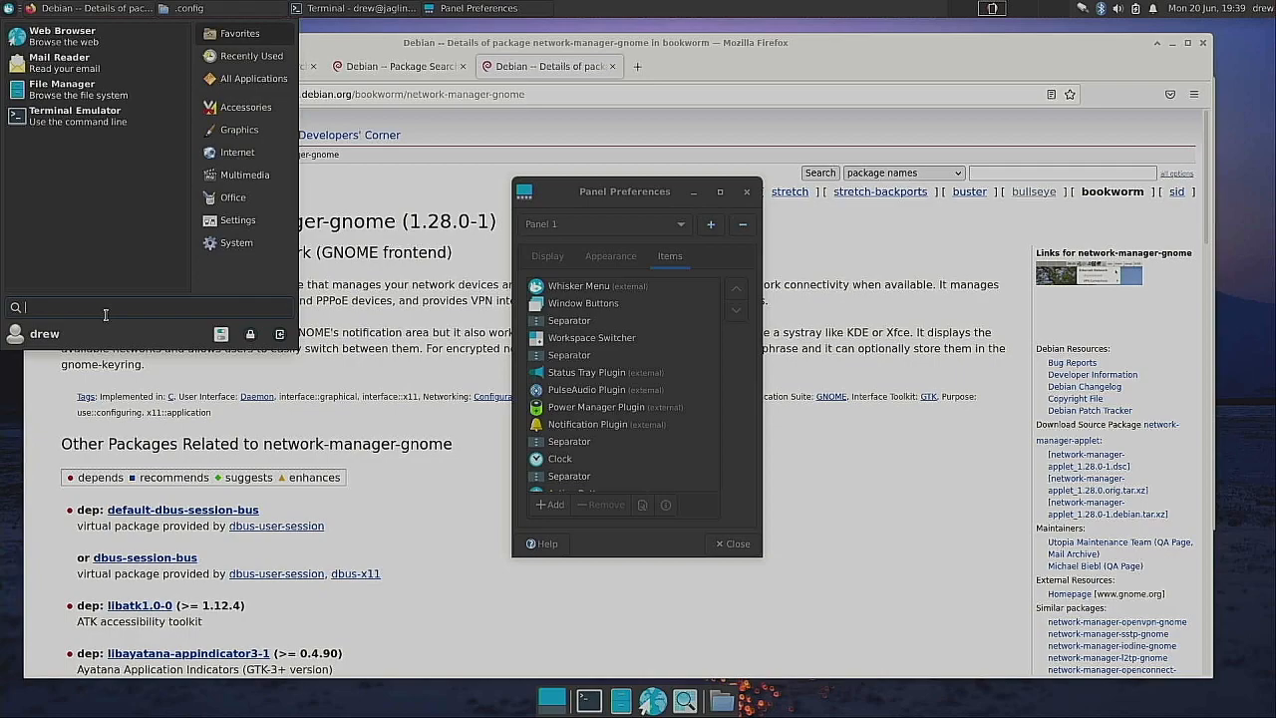
{"action": "type", "text": "r"}
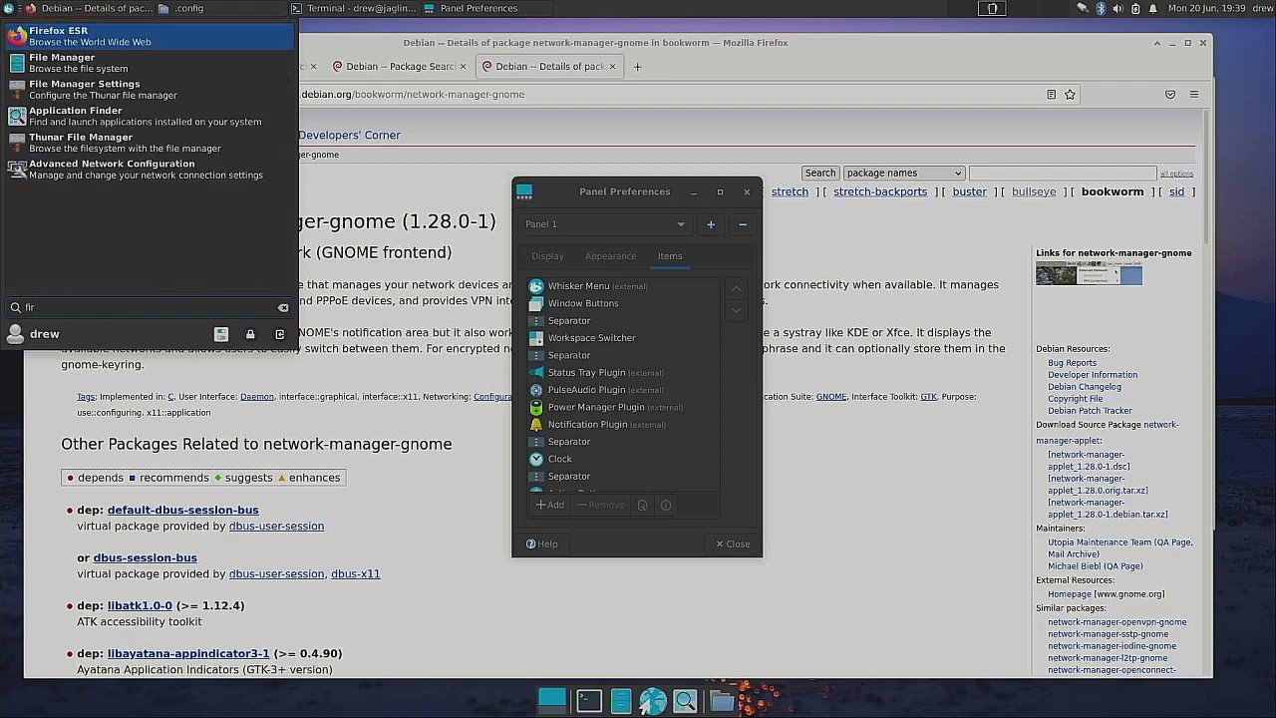
{"action": "key", "text": "BackSpace"}
{"action": "key", "text": "BackSpace"}
{"action": "key", "text": "BackSpace"}
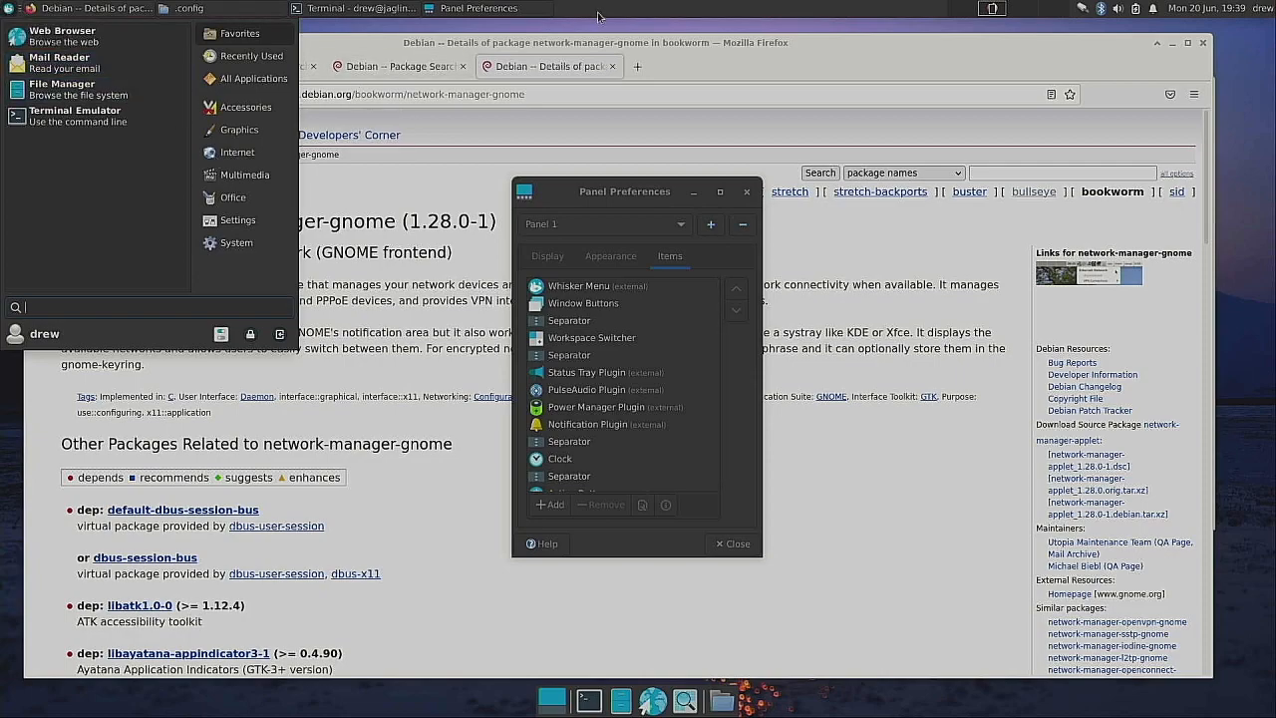
{"action": "left_click", "coordinate": [12, 12]}
Step: Open the Whisker Menu's properties and set its applications to show as icons
{"action": "right_click", "coordinate": [12, 12]}
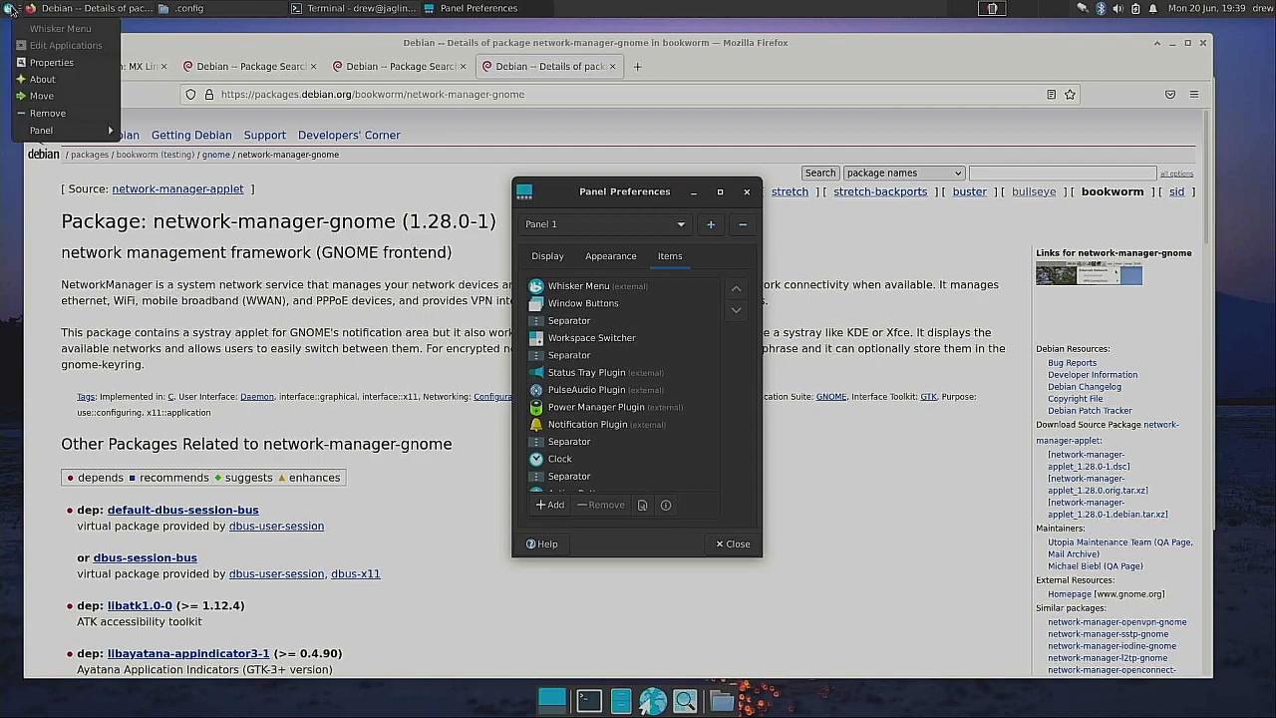
{"action": "left_click", "coordinate": [50, 63]}
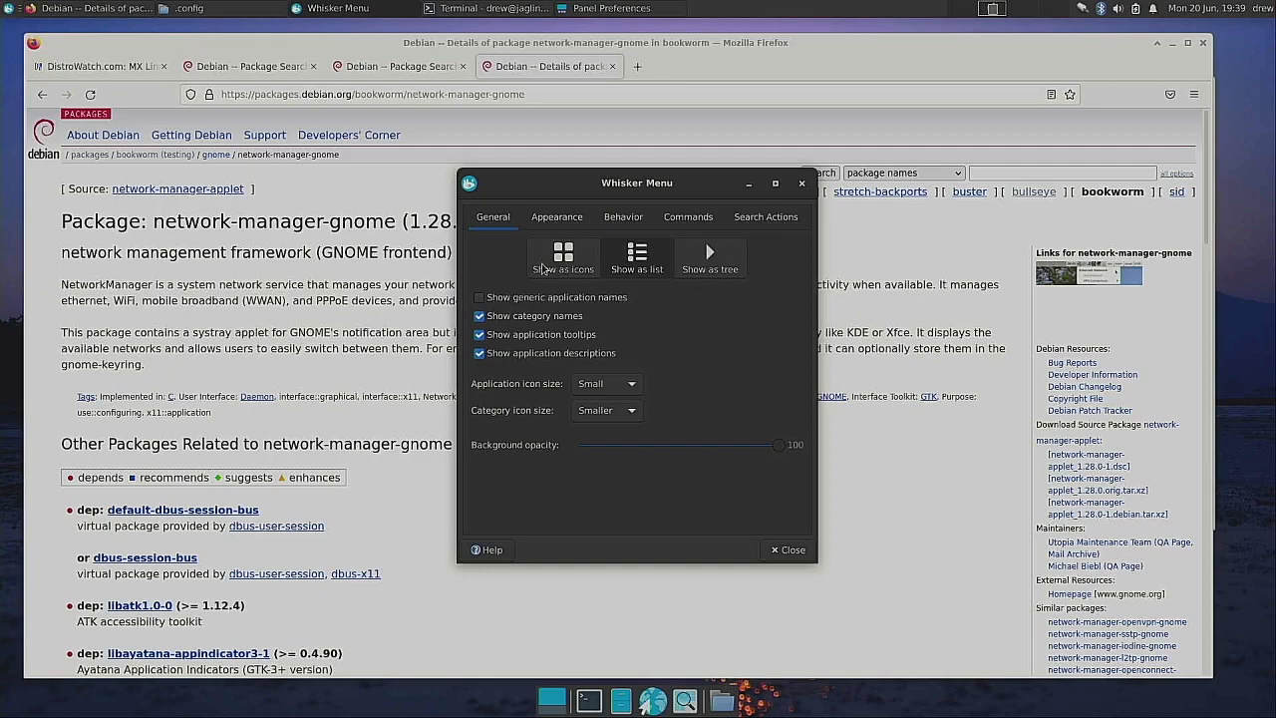
{"action": "left_click", "coordinate": [573, 259]}
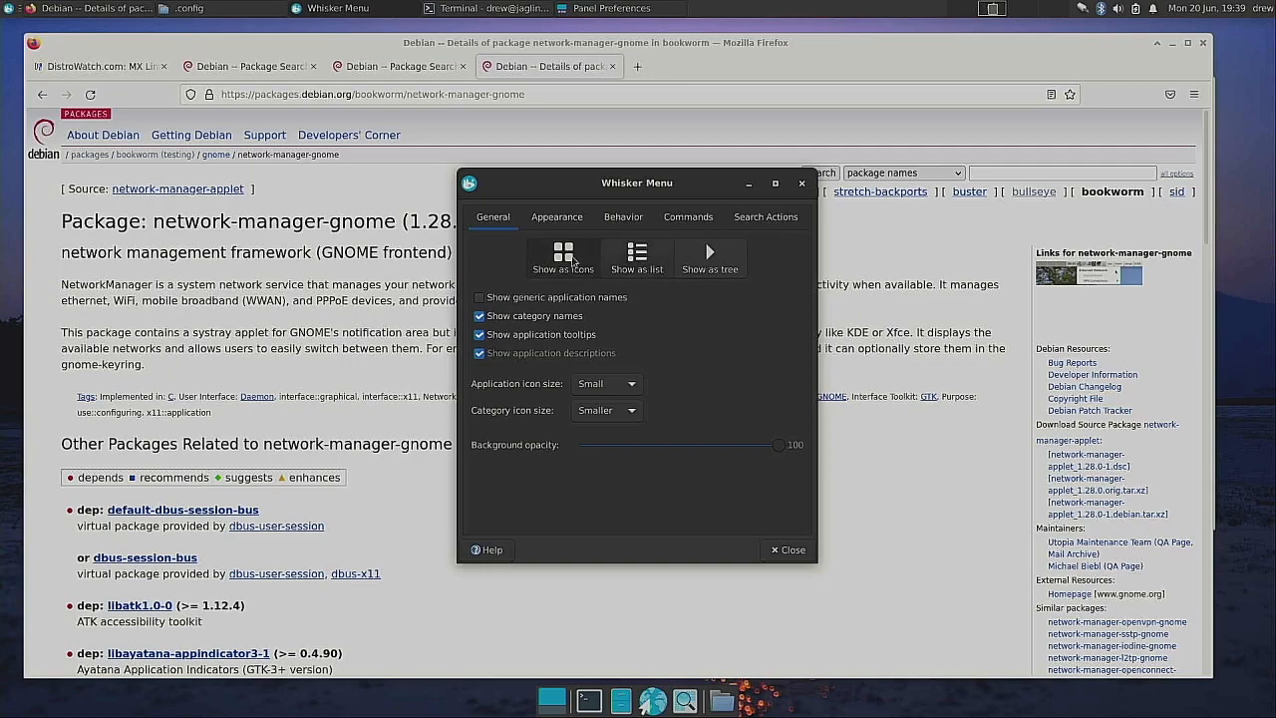
Step: Preview the Whisker Menu with its icon layout, set applications to show as tree, and preview the menu again
{"action": "left_click", "coordinate": [8, 8]}
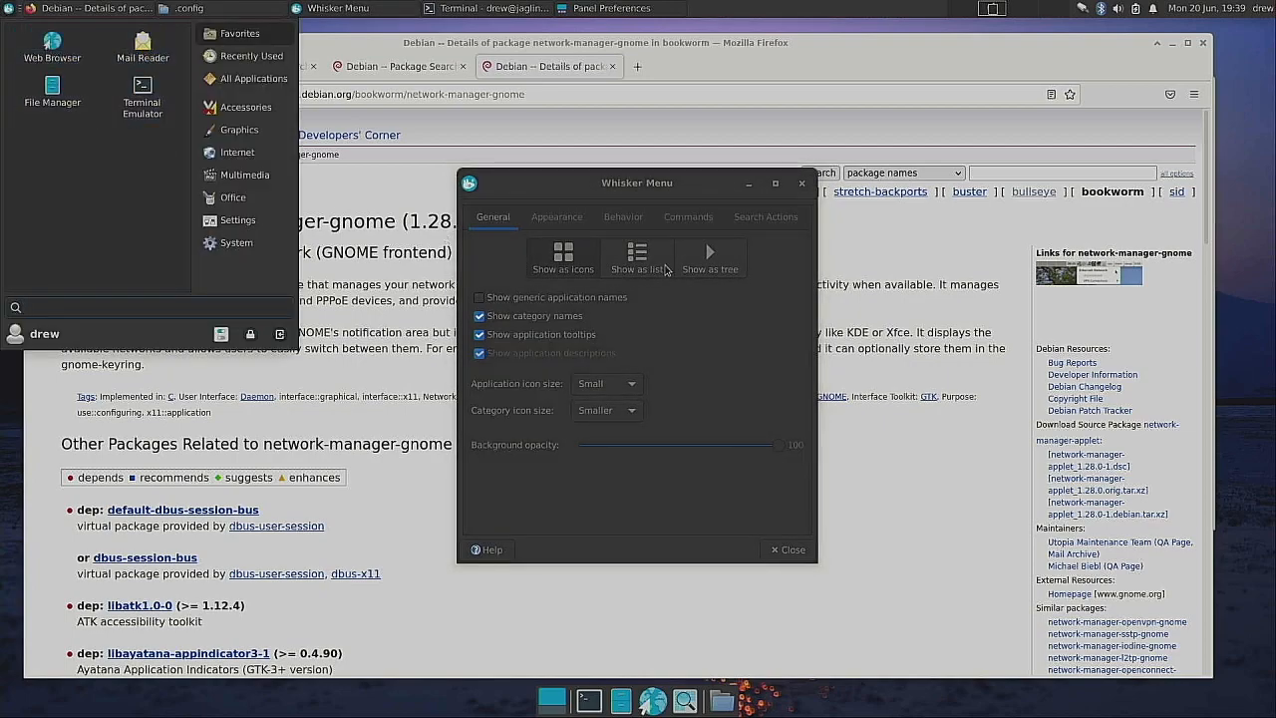
{"action": "left_click", "coordinate": [696, 268]}
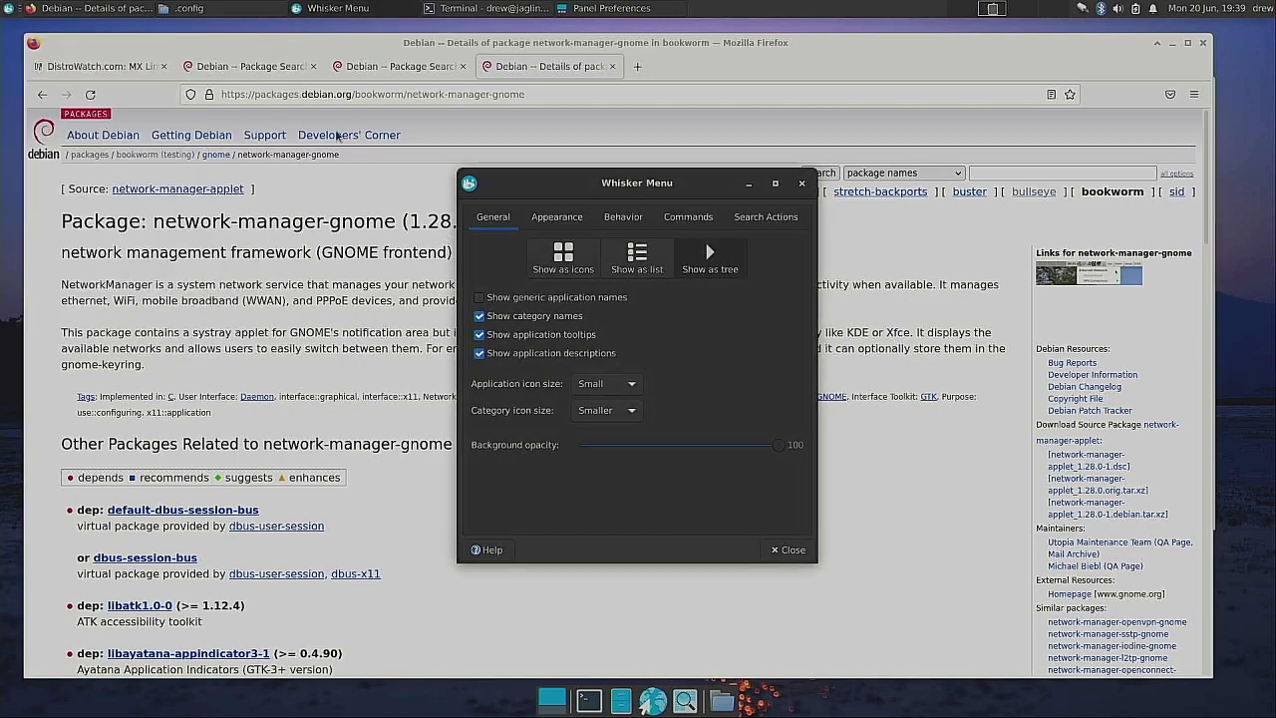
{"action": "left_click", "coordinate": [10, 8]}
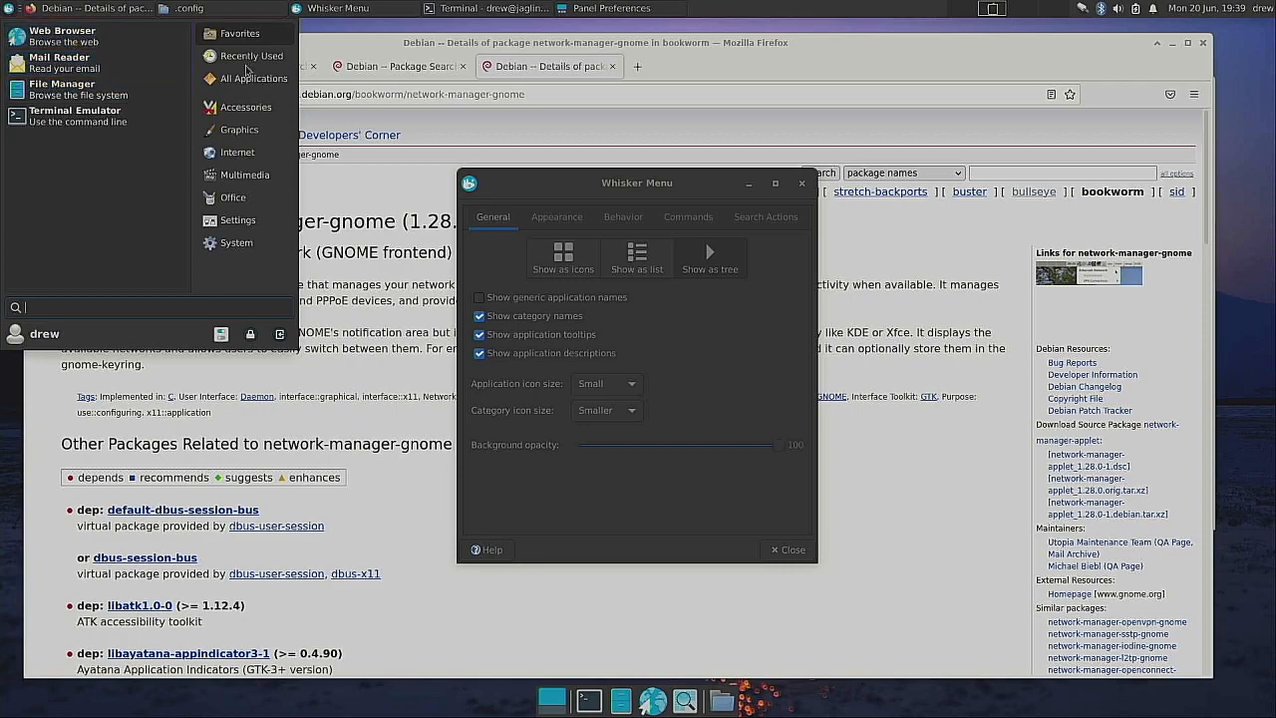
Step: Set the Whisker Menu's applications to show as list with the application icon size Smaller
{"action": "left_click", "coordinate": [647, 270]}
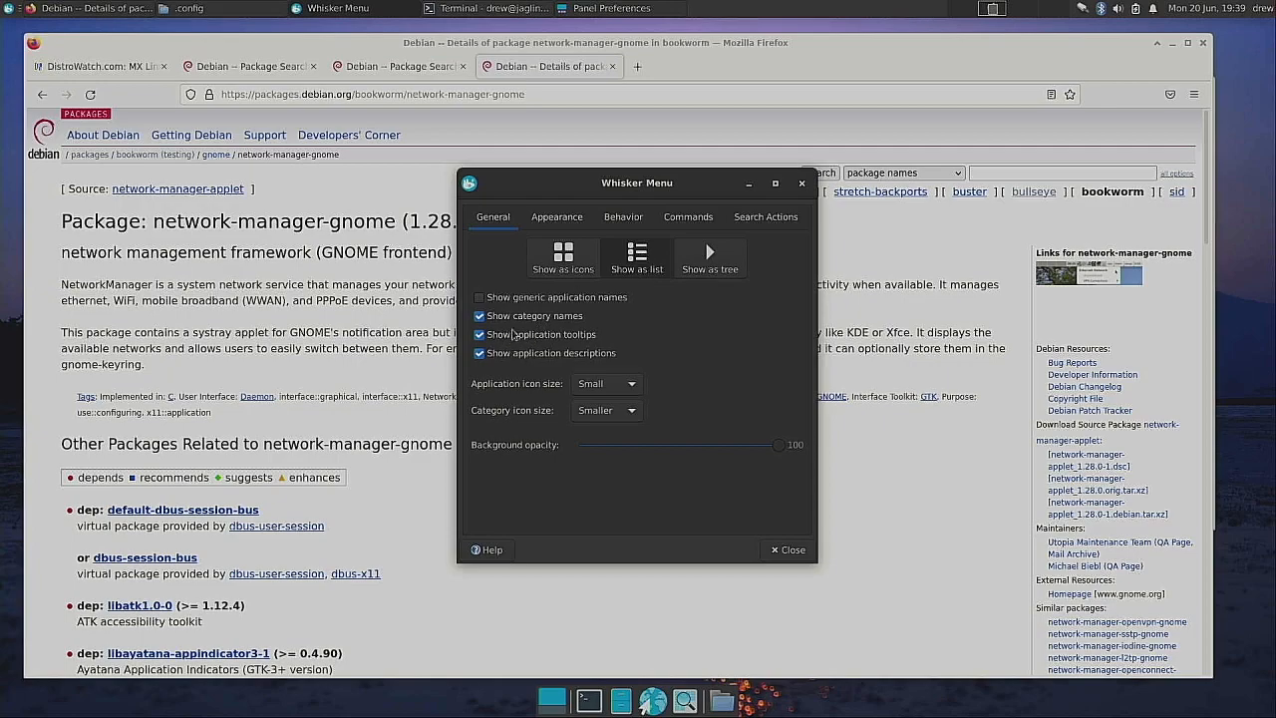
{"action": "left_click", "coordinate": [600, 385]}
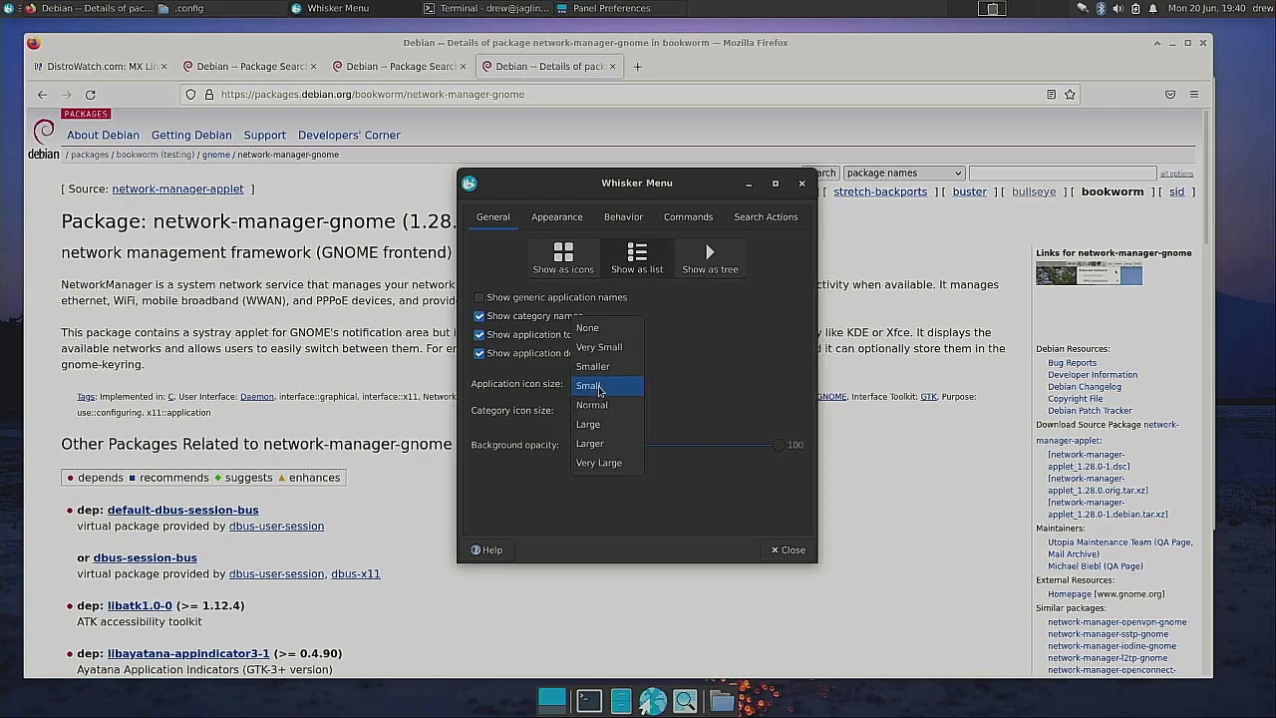
{"action": "left_click", "coordinate": [601, 369]}
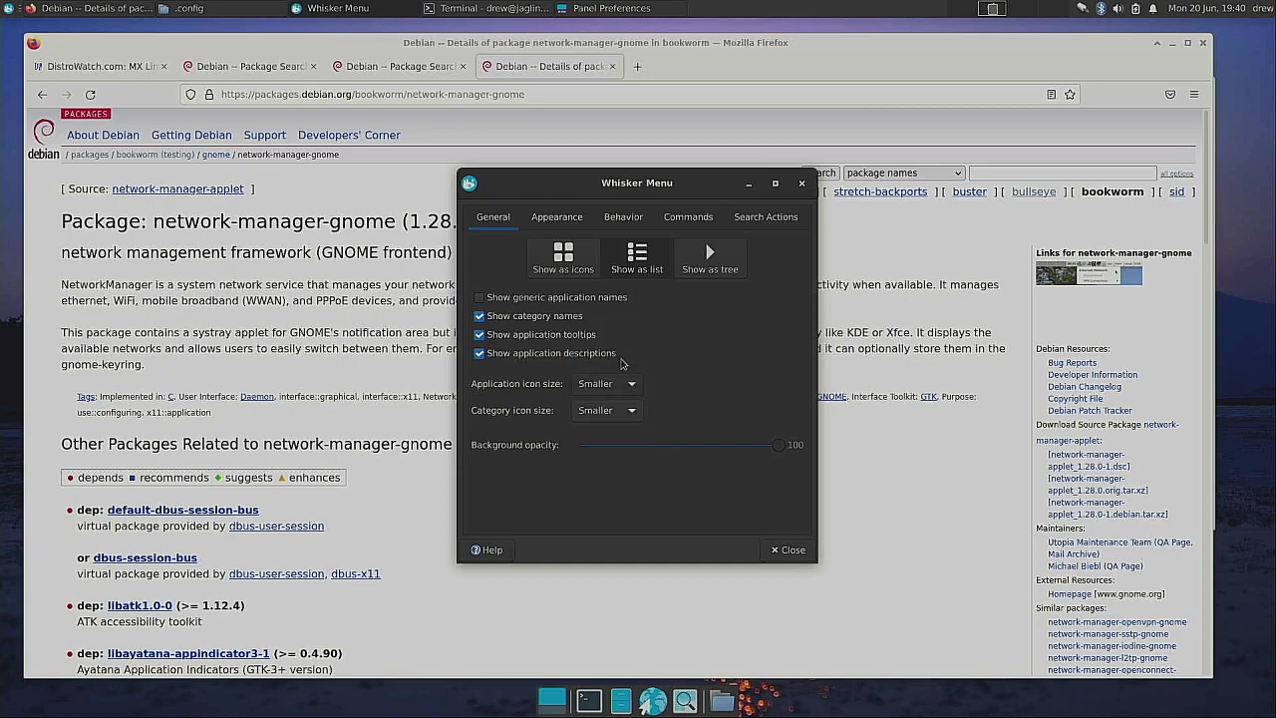
Step: Set the Whisker Menu's default category to All Applications in its behavior settings
{"action": "left_click", "coordinate": [563, 221]}
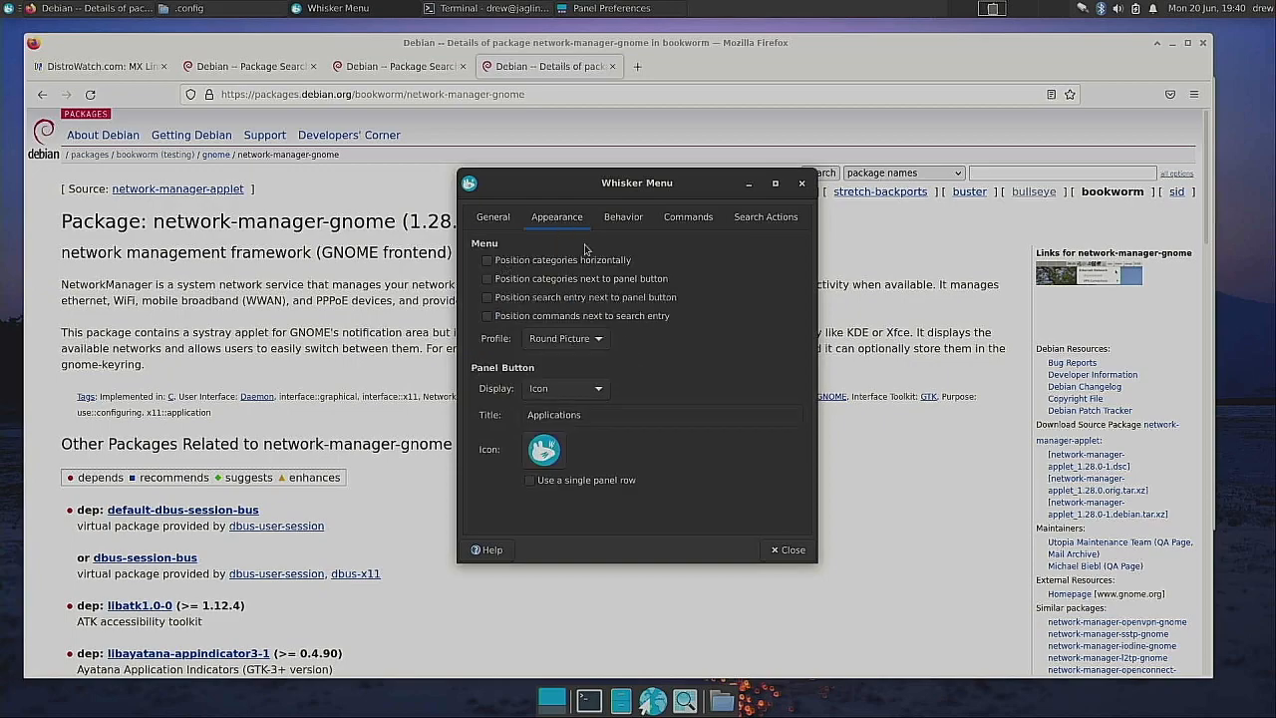
{"action": "left_click", "coordinate": [612, 221]}
{"action": "left_click", "coordinate": [503, 301]}
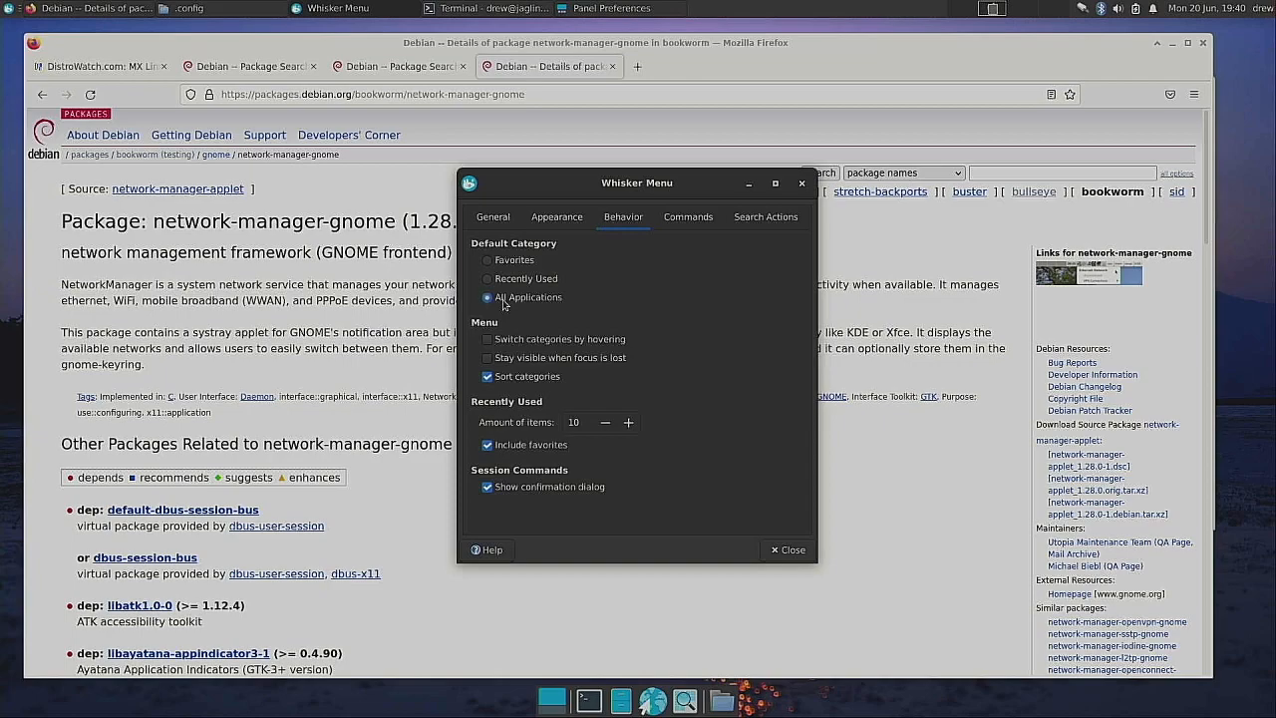
Step: Stretch the open Whisker Menu to the full screen height and try its application search with "fire"
{"action": "left_click", "coordinate": [14, 10]}
{"action": "left_click_drag", "start_coordinate": [295, 345], "coordinate": [282, 712]}
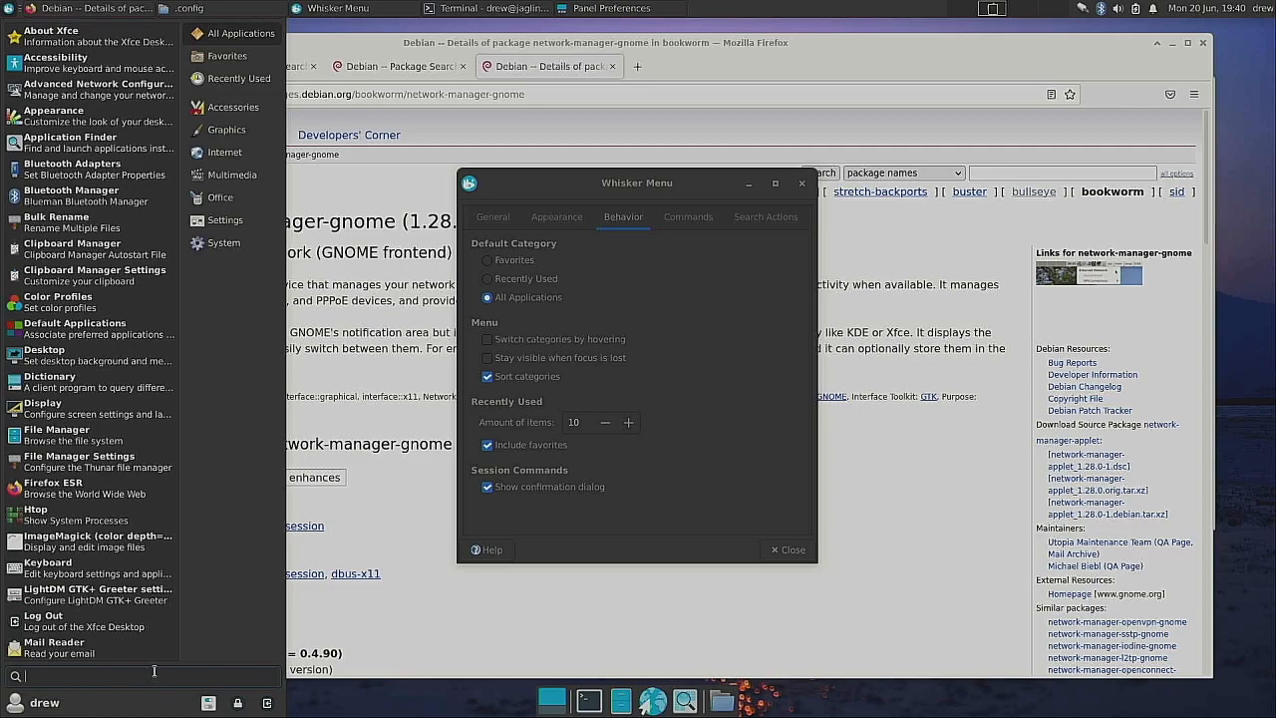
{"action": "type", "text": "fire"}
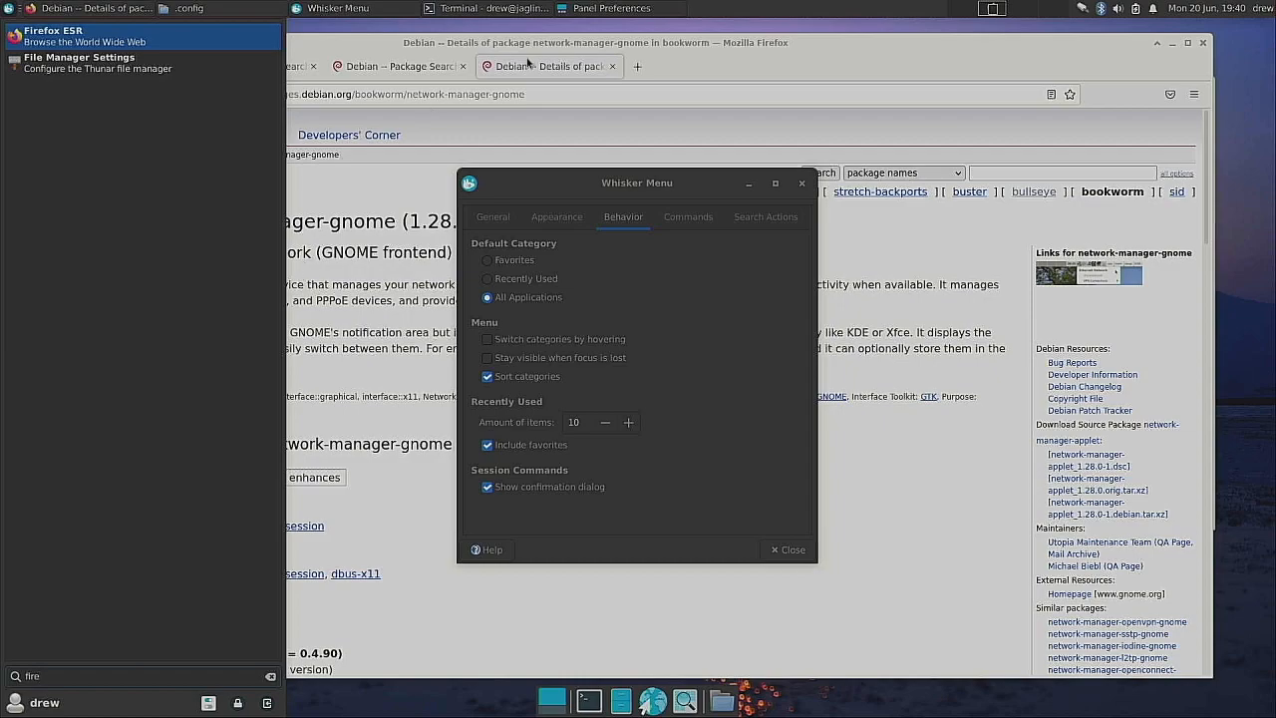
{"action": "left_click", "coordinate": [541, 122]}
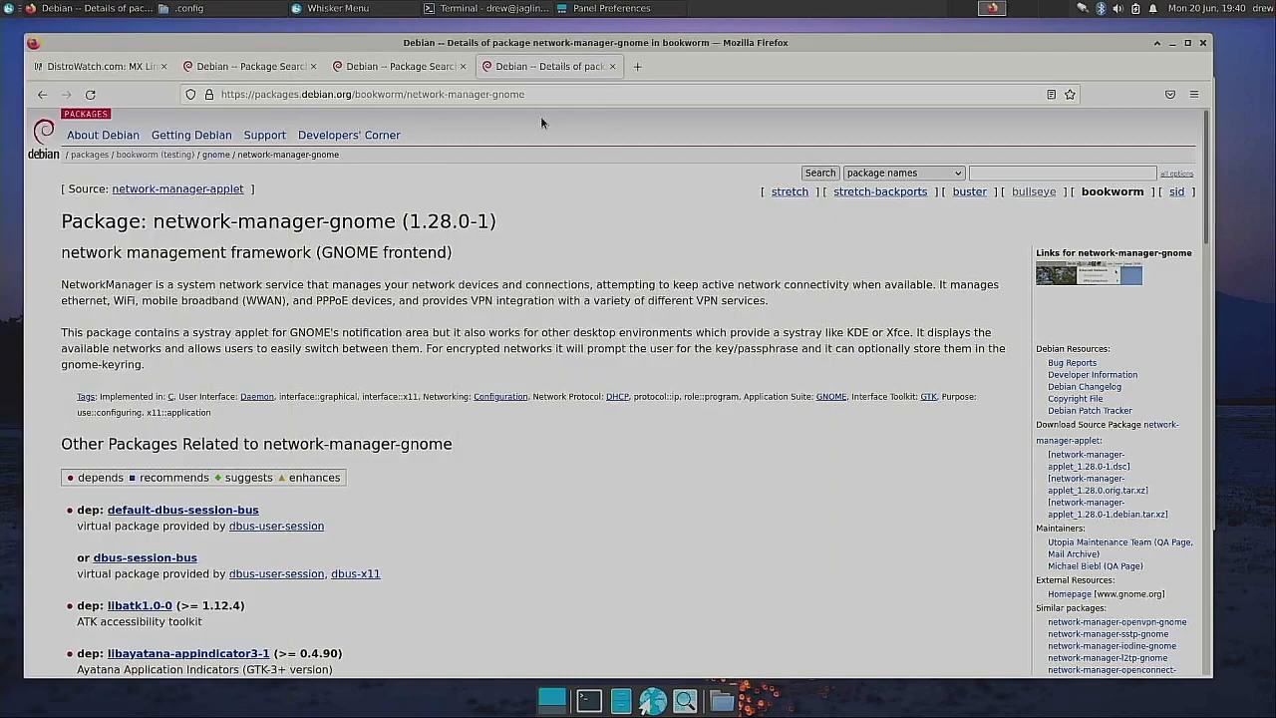
{"action": "left_click", "coordinate": [8, 9]}
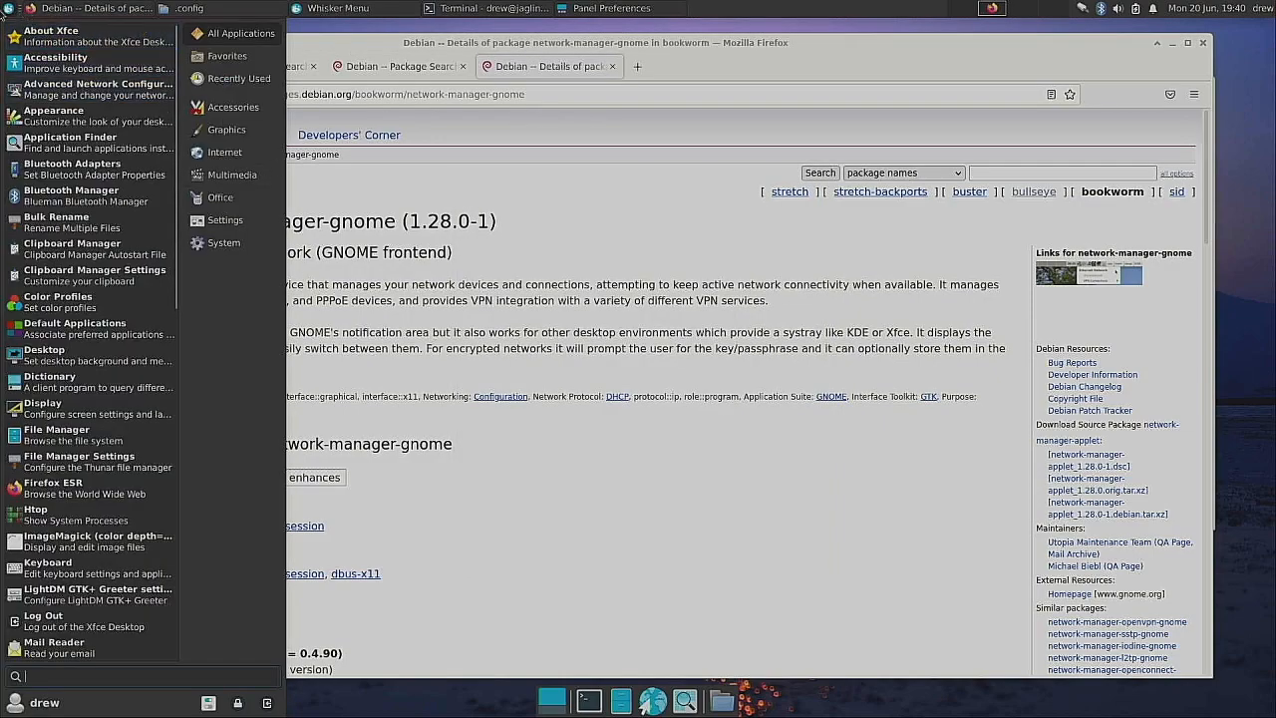
{"action": "right_click", "coordinate": [8, 10]}
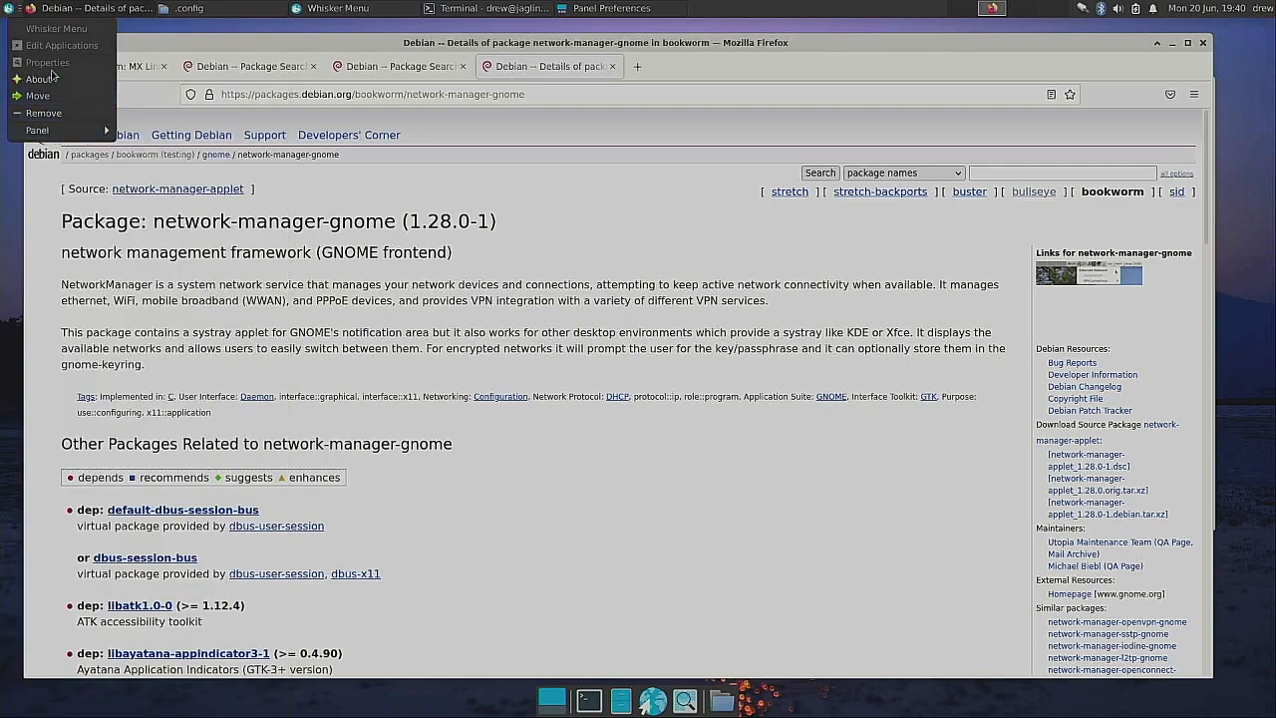
{"action": "left_click", "coordinate": [9, 12]}
{"action": "right_click", "coordinate": [9, 12]}
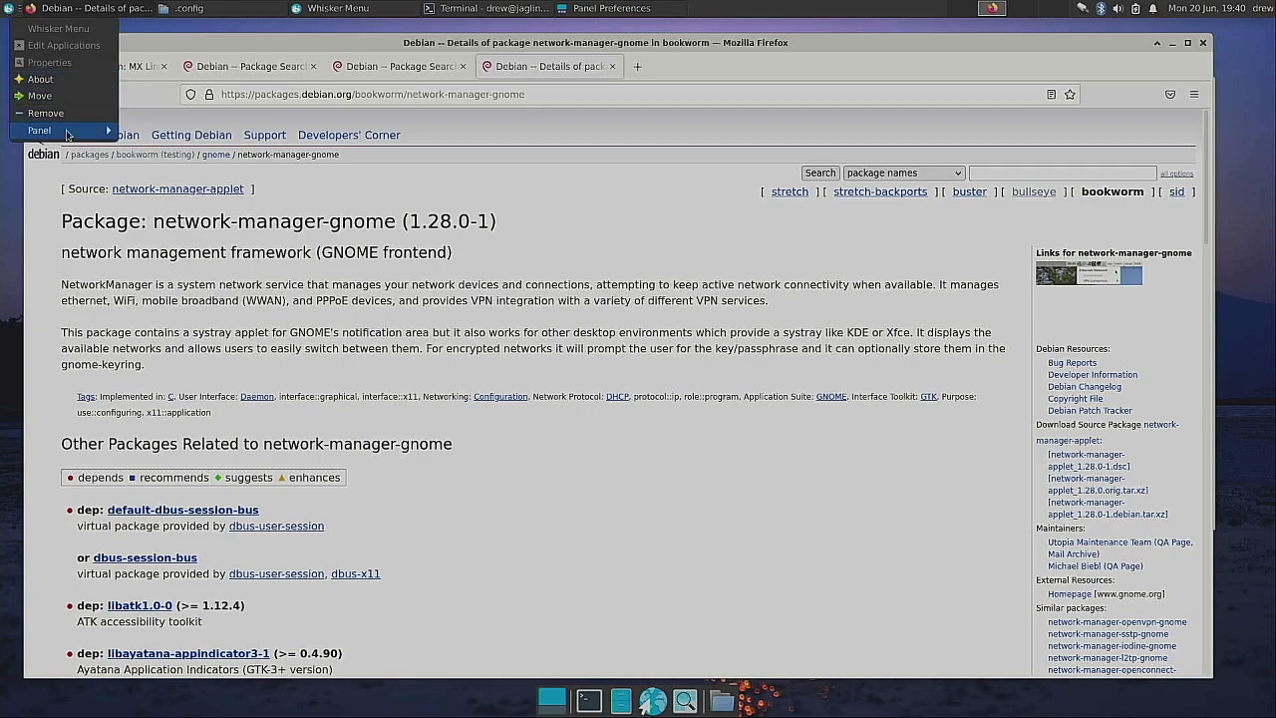
{"action": "left_click", "coordinate": [9, 11]}
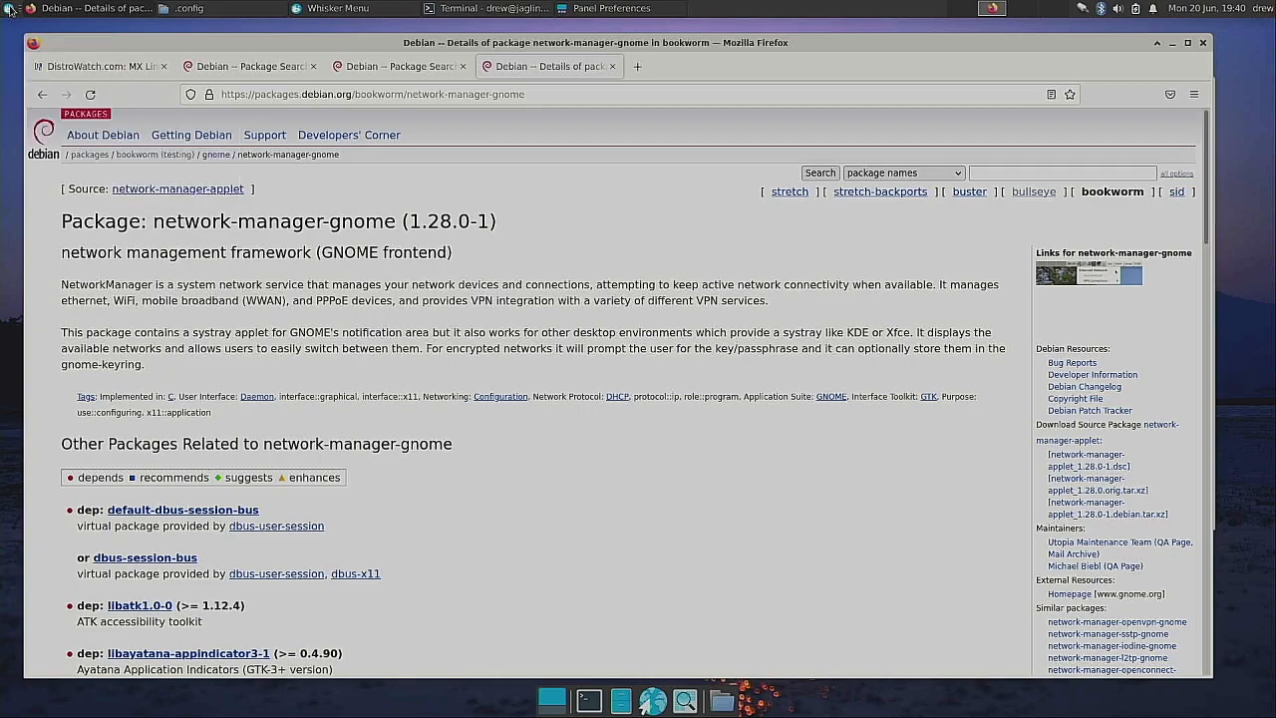
{"action": "left_click", "coordinate": [8, 10]}
Step: Bring up the Panel Preferences window from the Whisker Menu's panel options and close it
{"action": "right_click", "coordinate": [9, 10]}
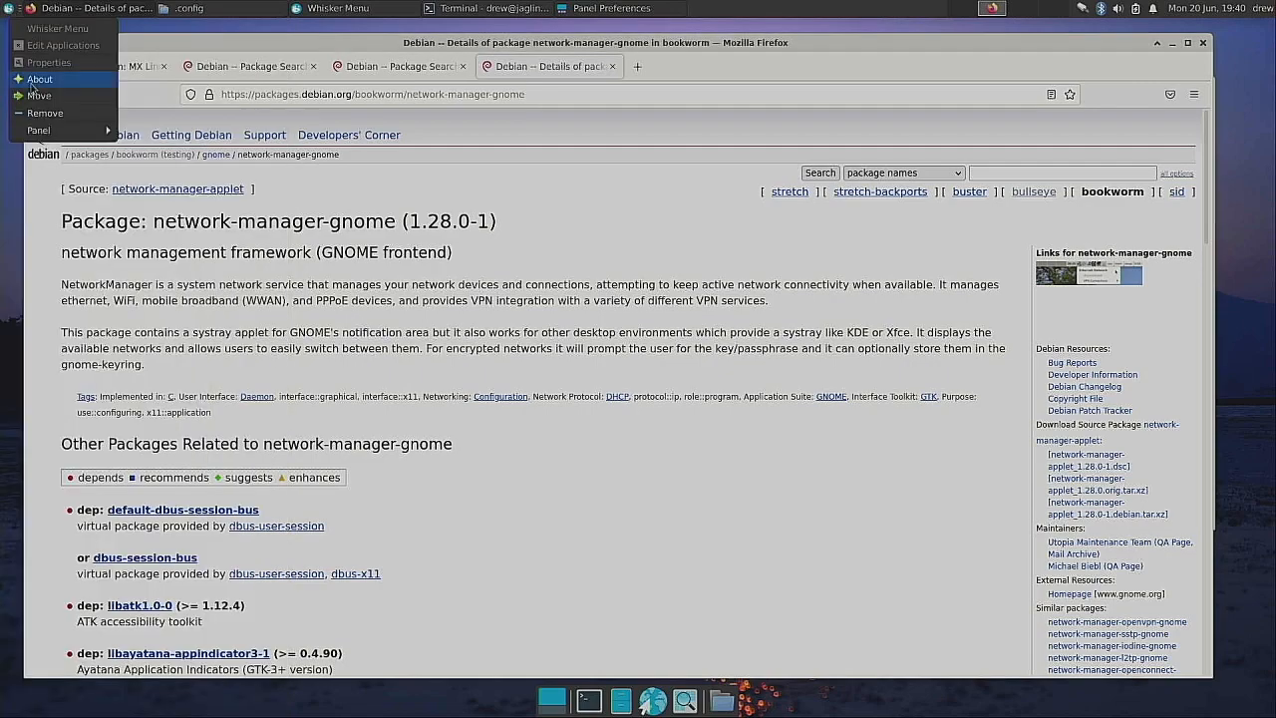
{"action": "mouse_move", "coordinate": [60, 131]}
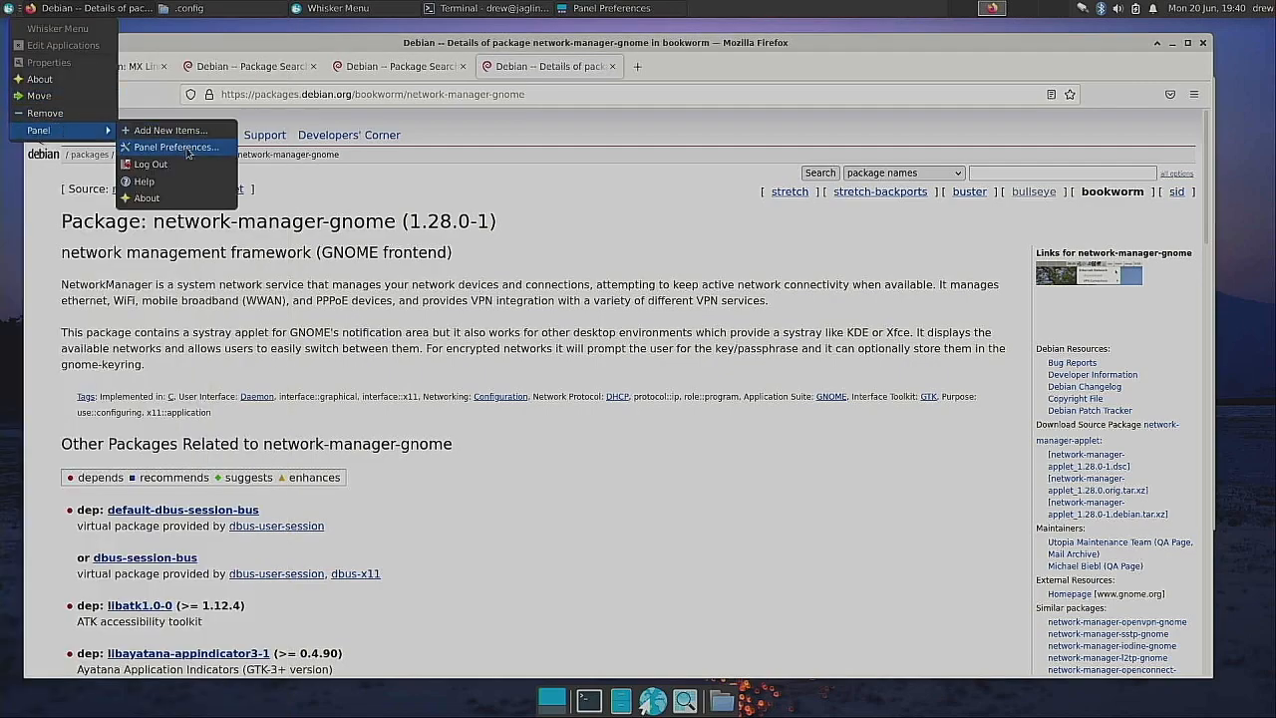
{"action": "left_click", "coordinate": [176, 146]}
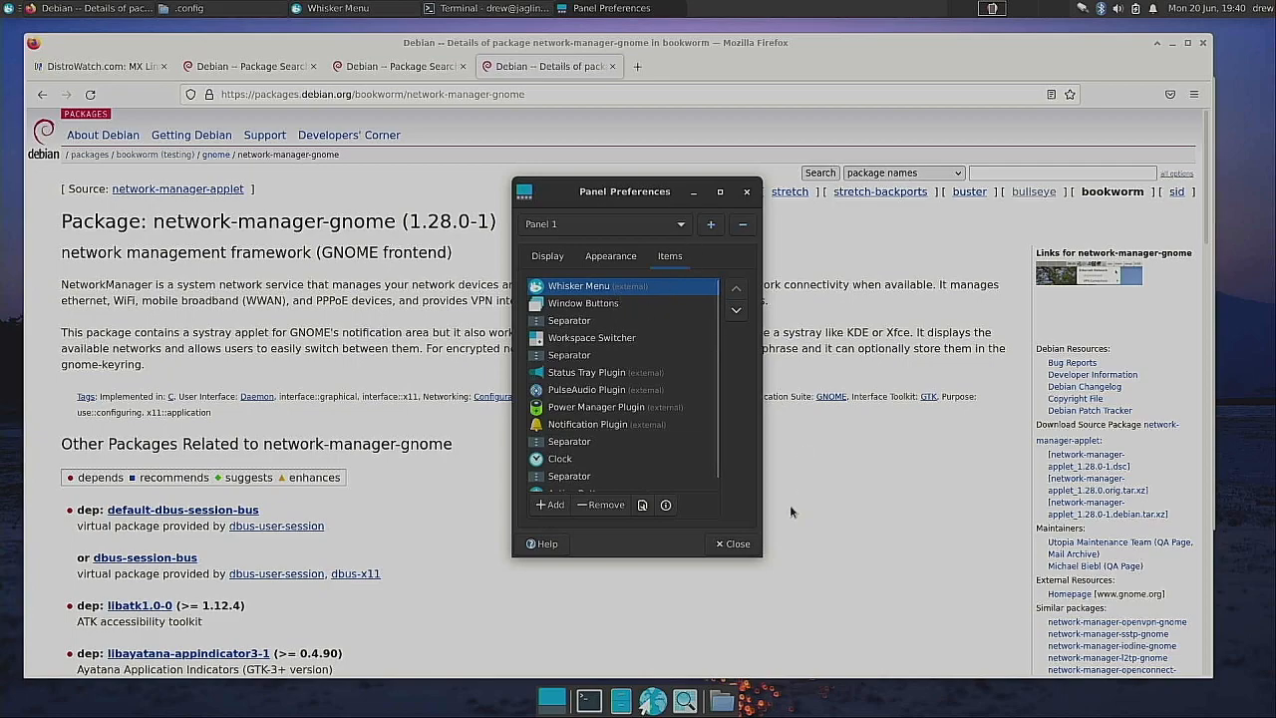
{"action": "left_click", "coordinate": [735, 543]}
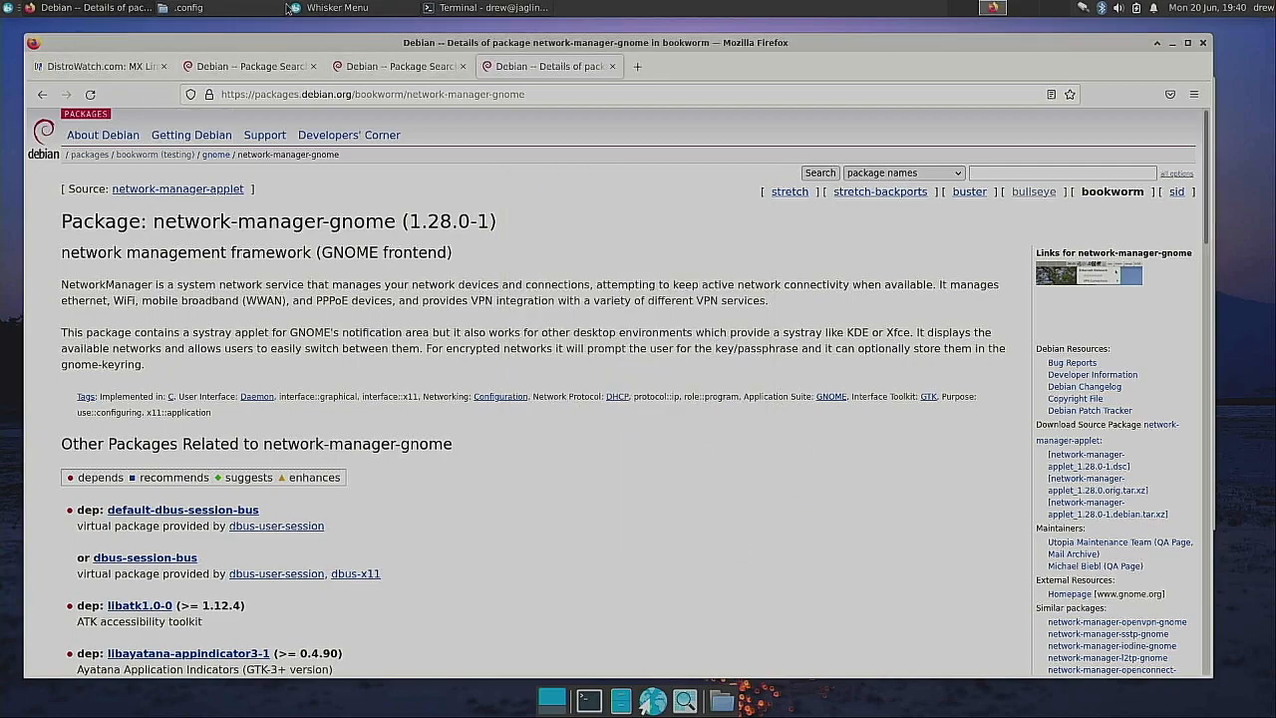
Step: Bring the Whisker Menu properties into clear view, enable switching categories by hovering, and set the default category to Favorites
{"action": "left_click", "coordinate": [123, 7]}
{"action": "left_click_drag", "start_coordinate": [641, 184], "coordinate": [265, 120]}
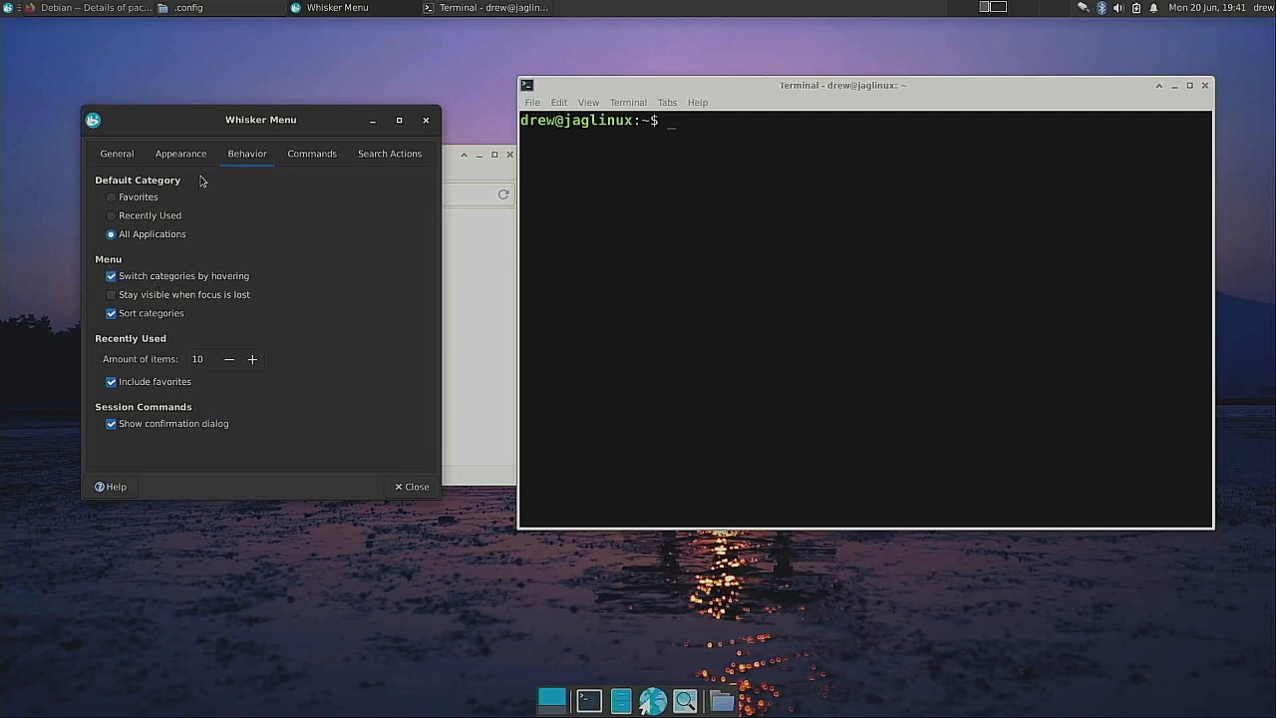
{"action": "left_click", "coordinate": [120, 198]}
Step: Open the Whisker Menu, check the category switching with All Applications, Internet and Office, and close it
{"action": "left_click", "coordinate": [8, 14]}
{"action": "mouse_move", "coordinate": [222, 84]}
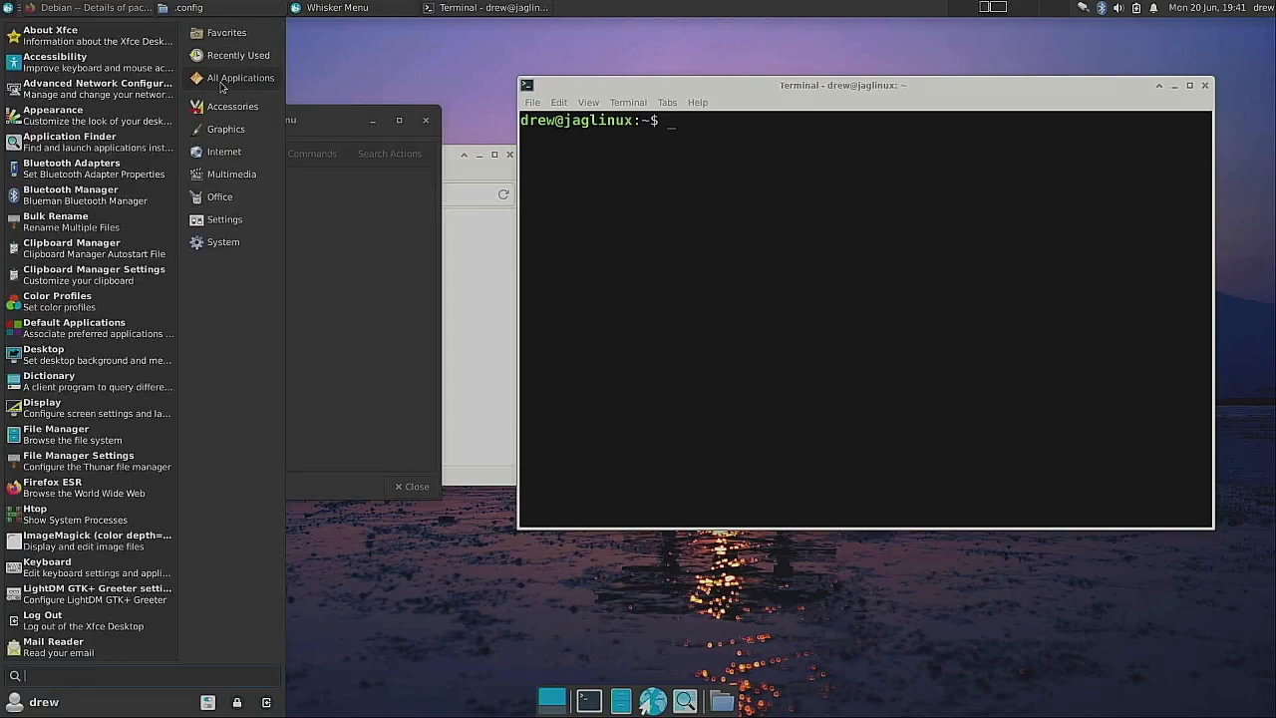
{"action": "mouse_move", "coordinate": [223, 155]}
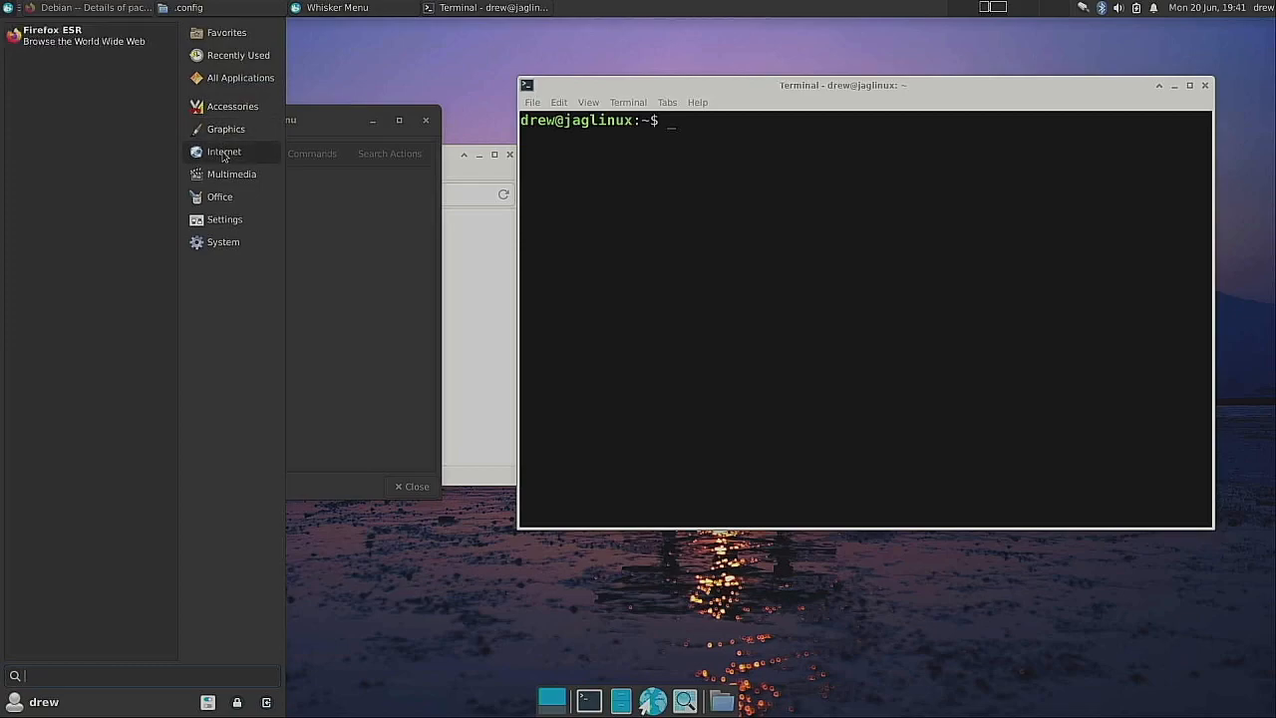
{"action": "mouse_move", "coordinate": [223, 198]}
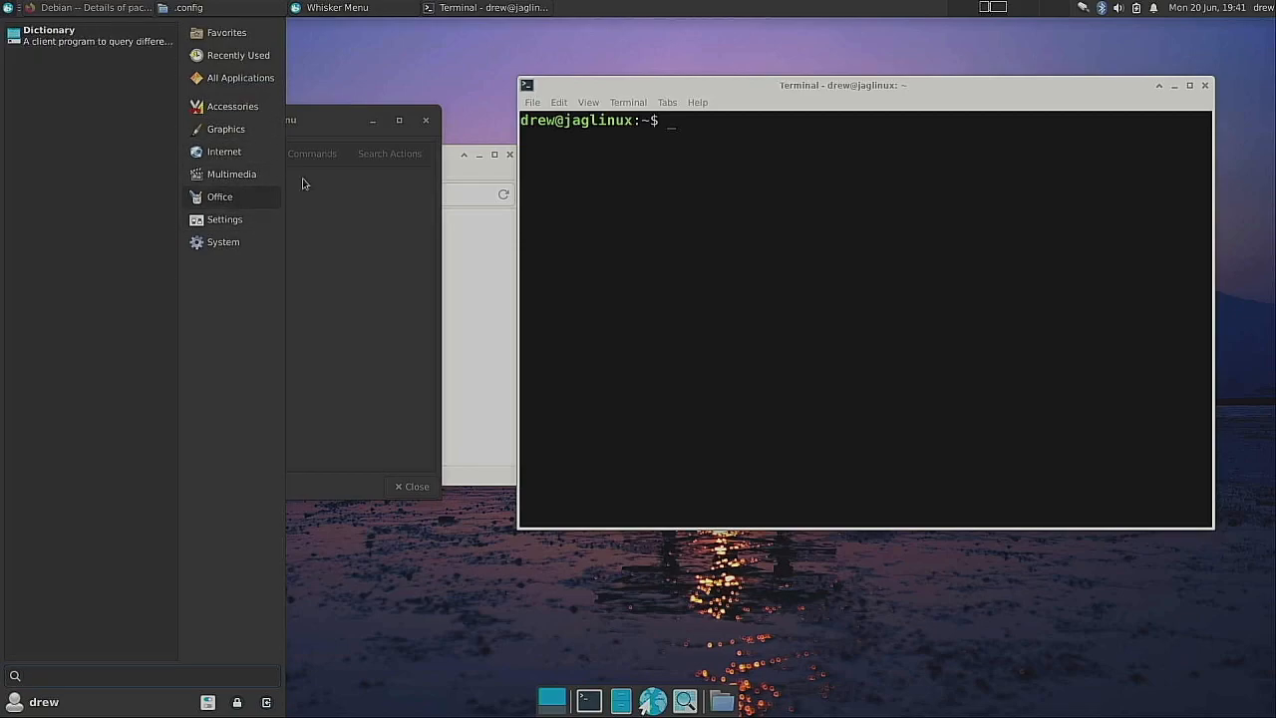
{"action": "left_click", "coordinate": [337, 120]}
Step: Enable positioning the categories next to the panel button and check the resulting menu layout
{"action": "left_click", "coordinate": [185, 157]}
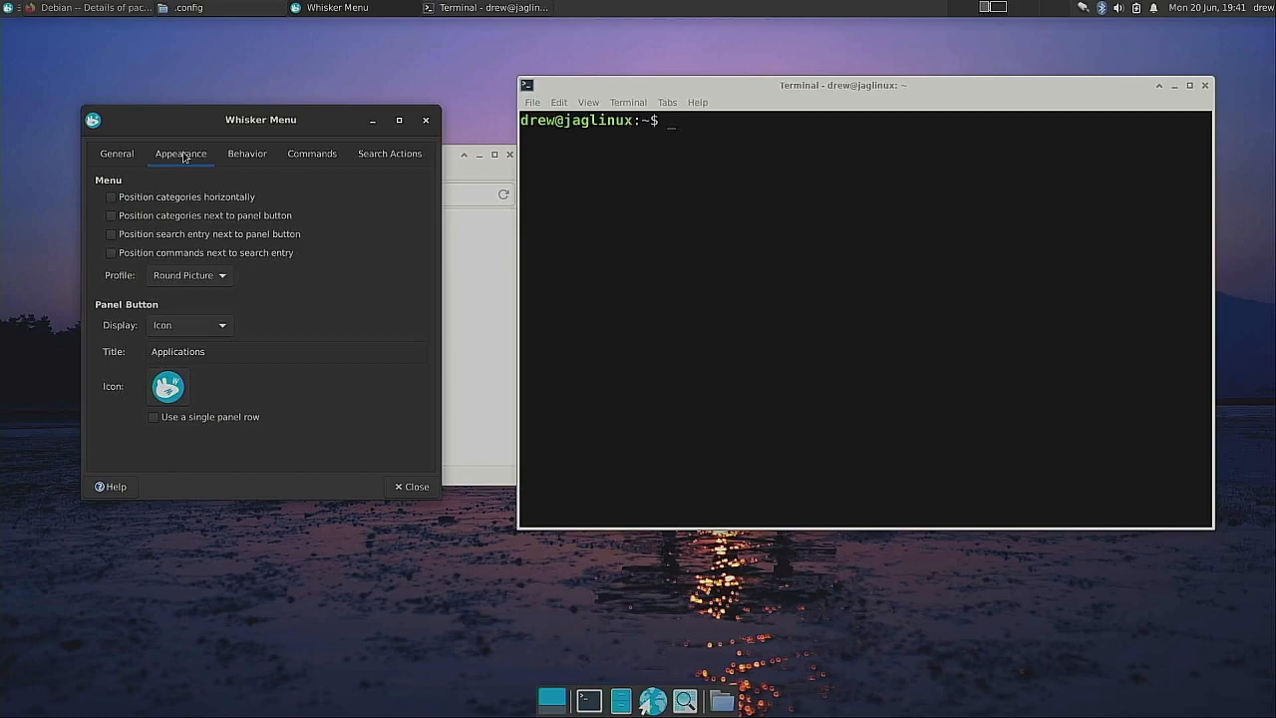
{"action": "left_click", "coordinate": [112, 217]}
{"action": "left_click", "coordinate": [9, 9]}
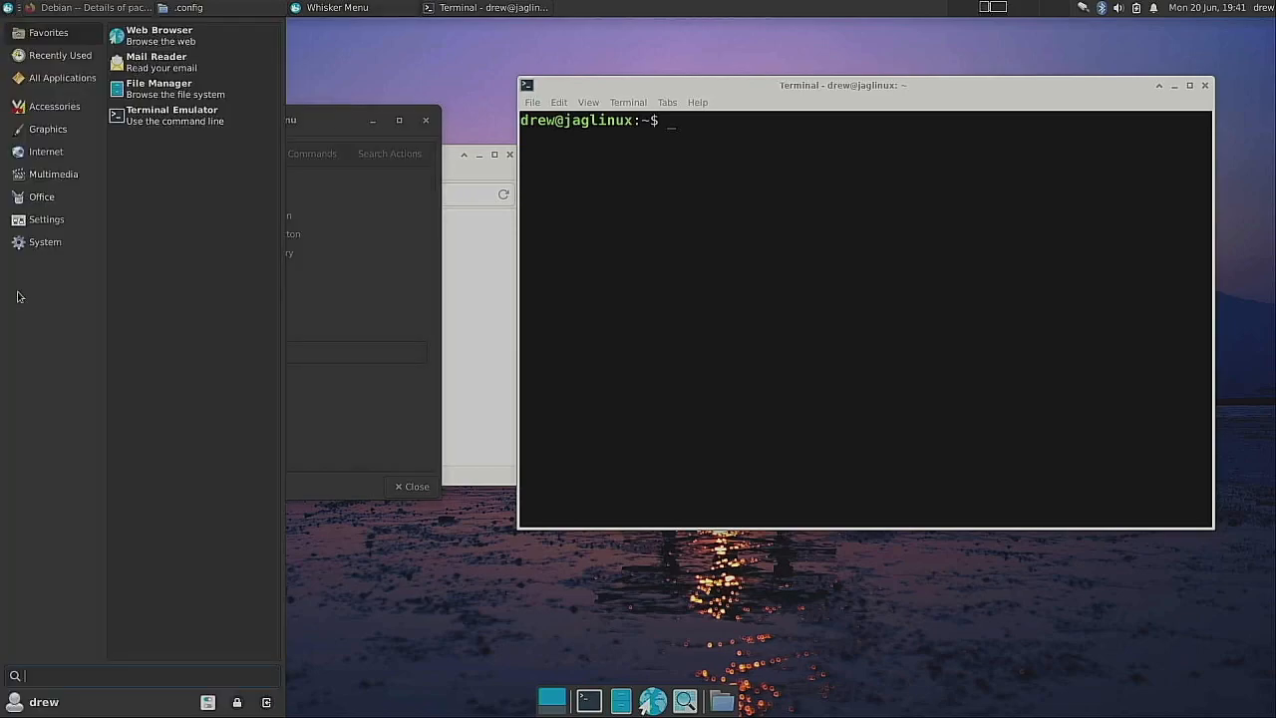
{"action": "mouse_move", "coordinate": [30, 110]}
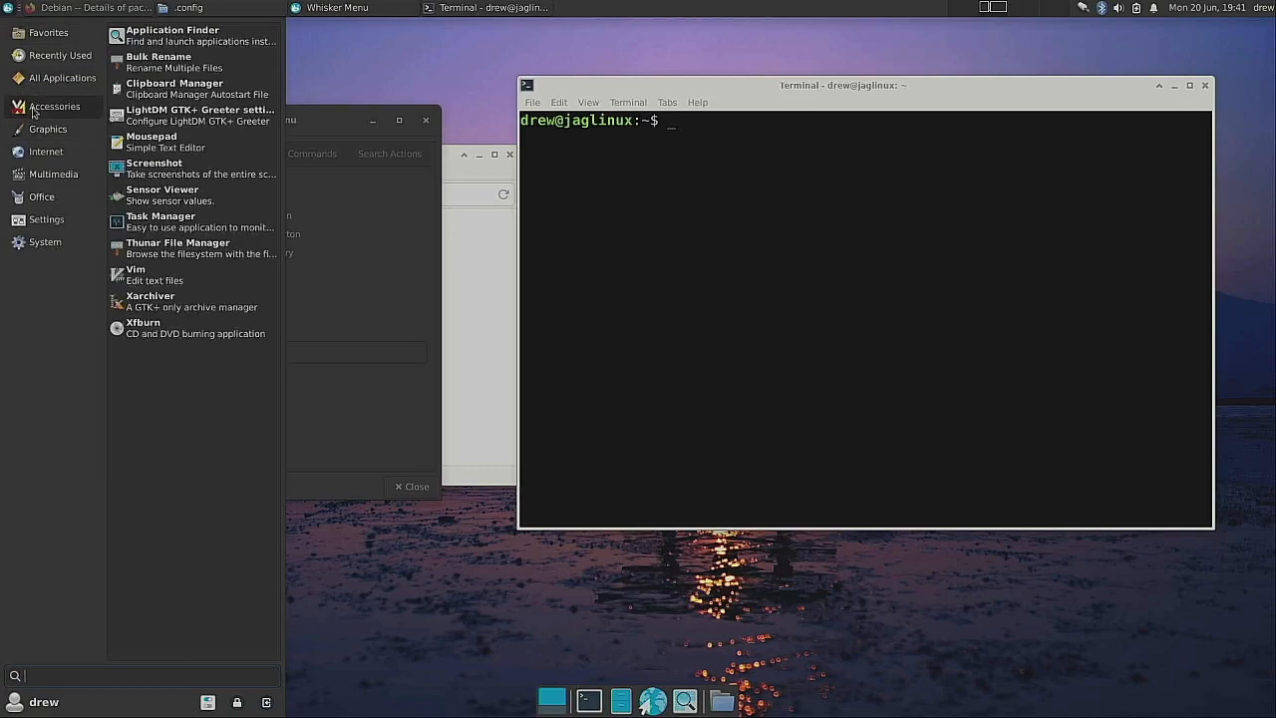
{"action": "left_click", "coordinate": [328, 116]}
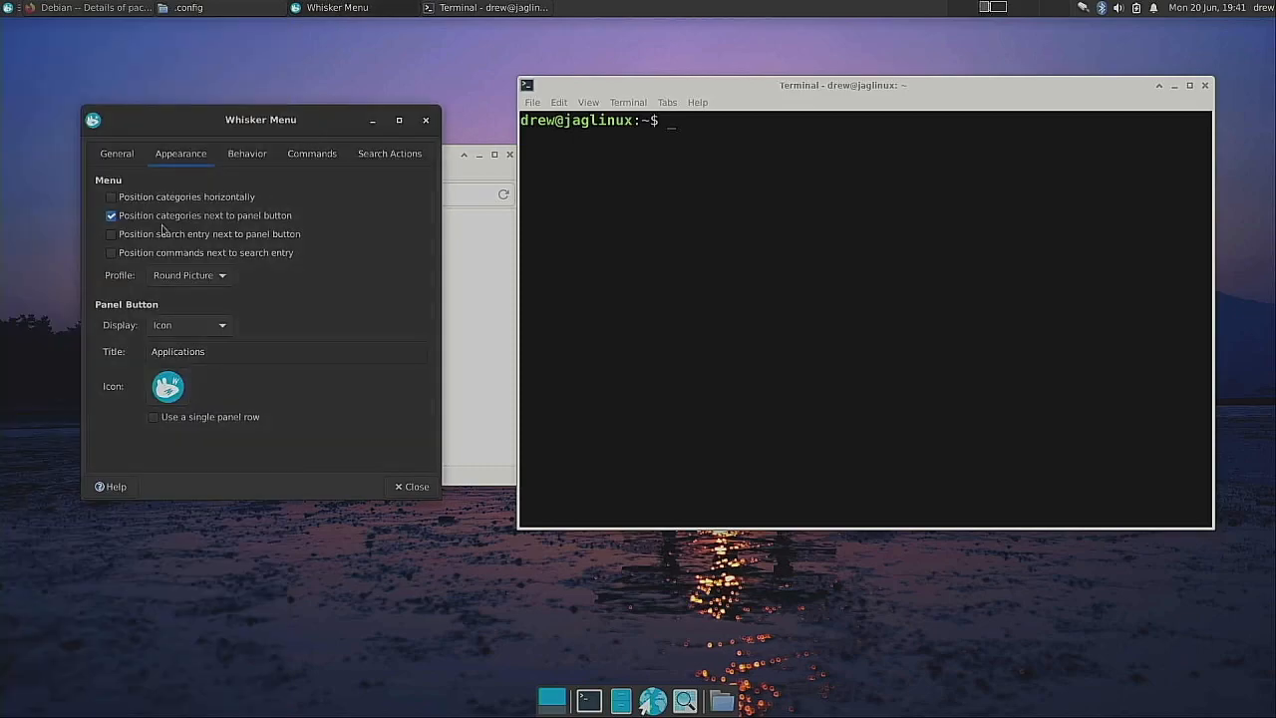
Step: Turn off positioning the categories next to the panel button and check the menu layout
{"action": "left_click", "coordinate": [112, 216]}
{"action": "left_click", "coordinate": [5, 8]}
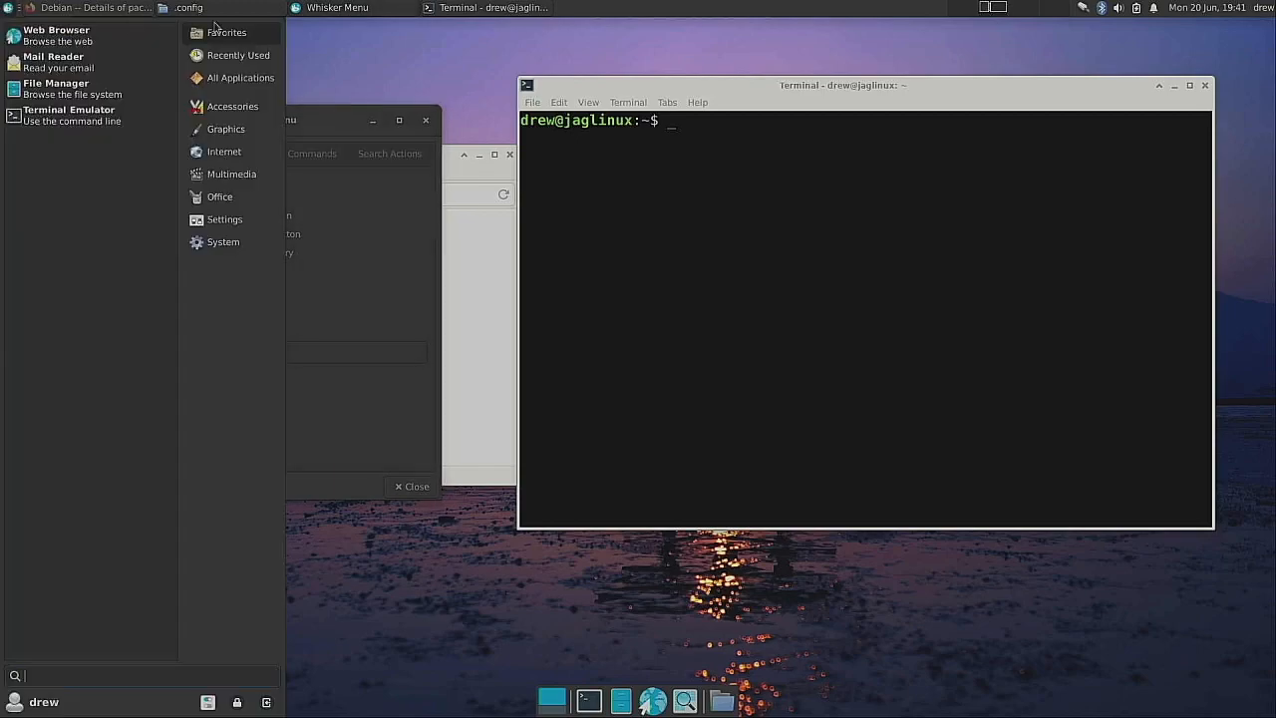
{"action": "mouse_move", "coordinate": [239, 219]}
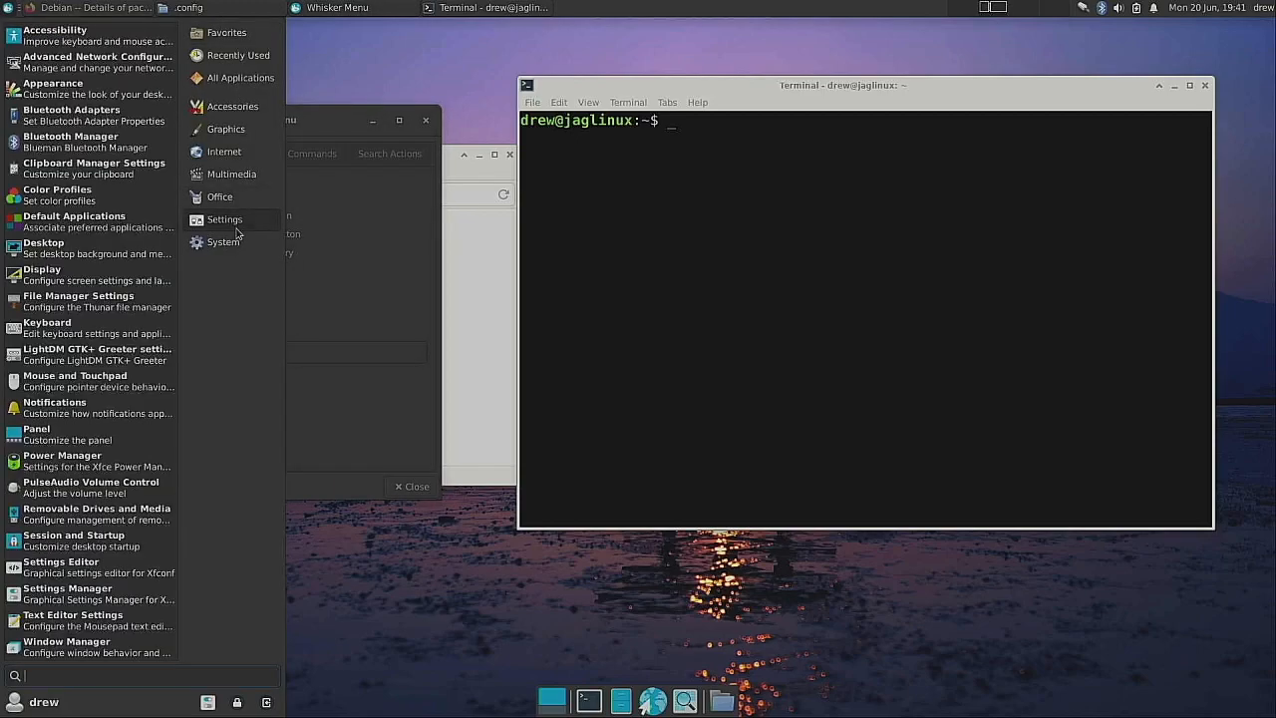
{"action": "left_click", "coordinate": [347, 115]}
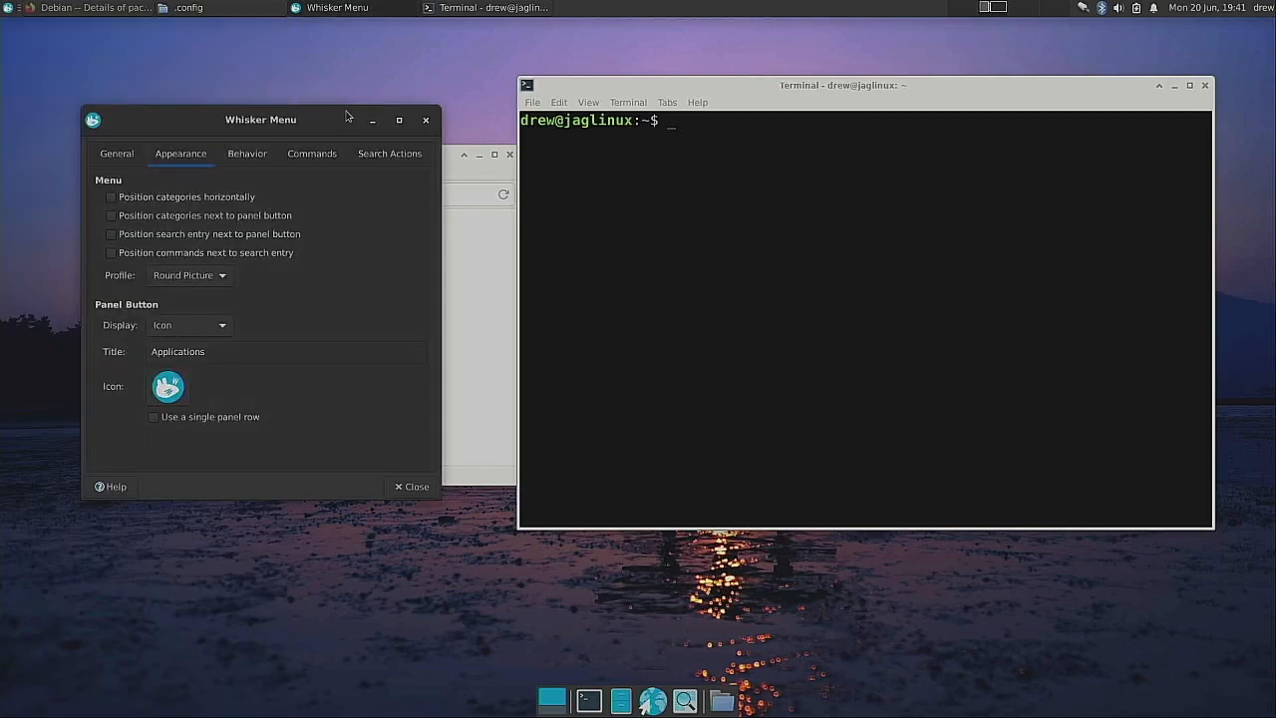
Step: Review the Whisker Menu's general, appearance and behavior settings, and open the menu to browse its categories
{"action": "left_click", "coordinate": [118, 157]}
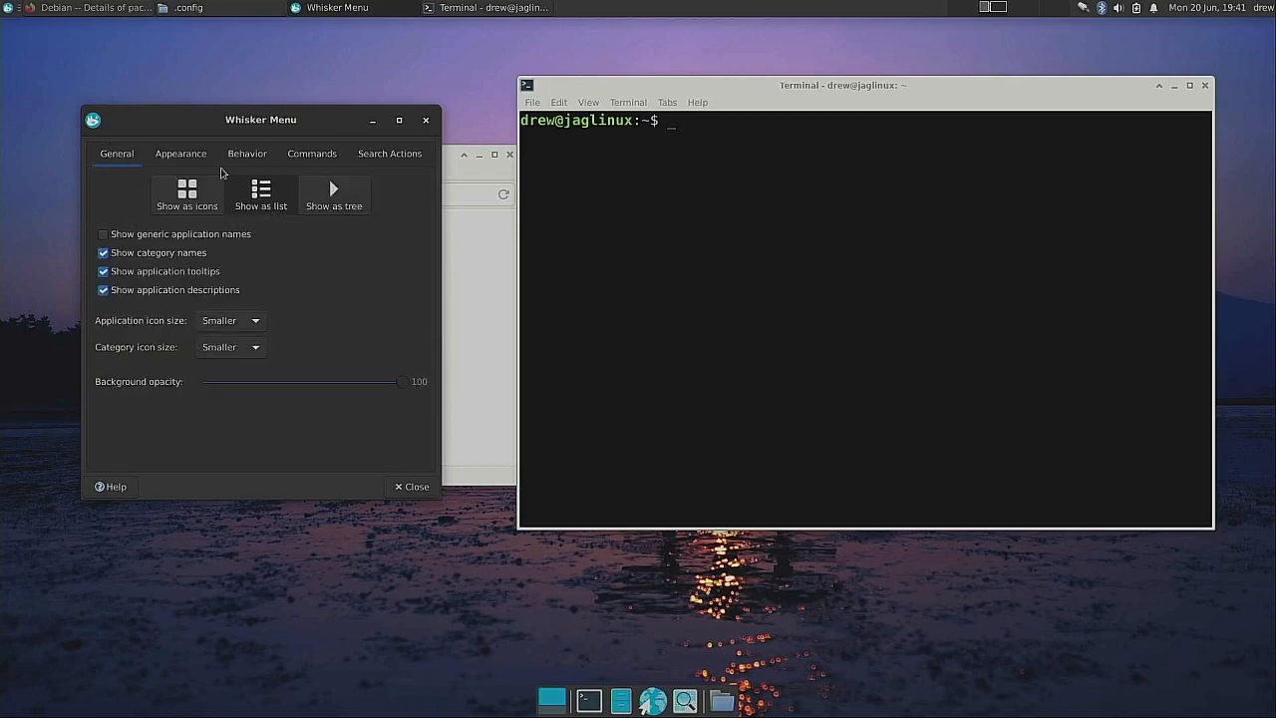
{"action": "left_click", "coordinate": [179, 160]}
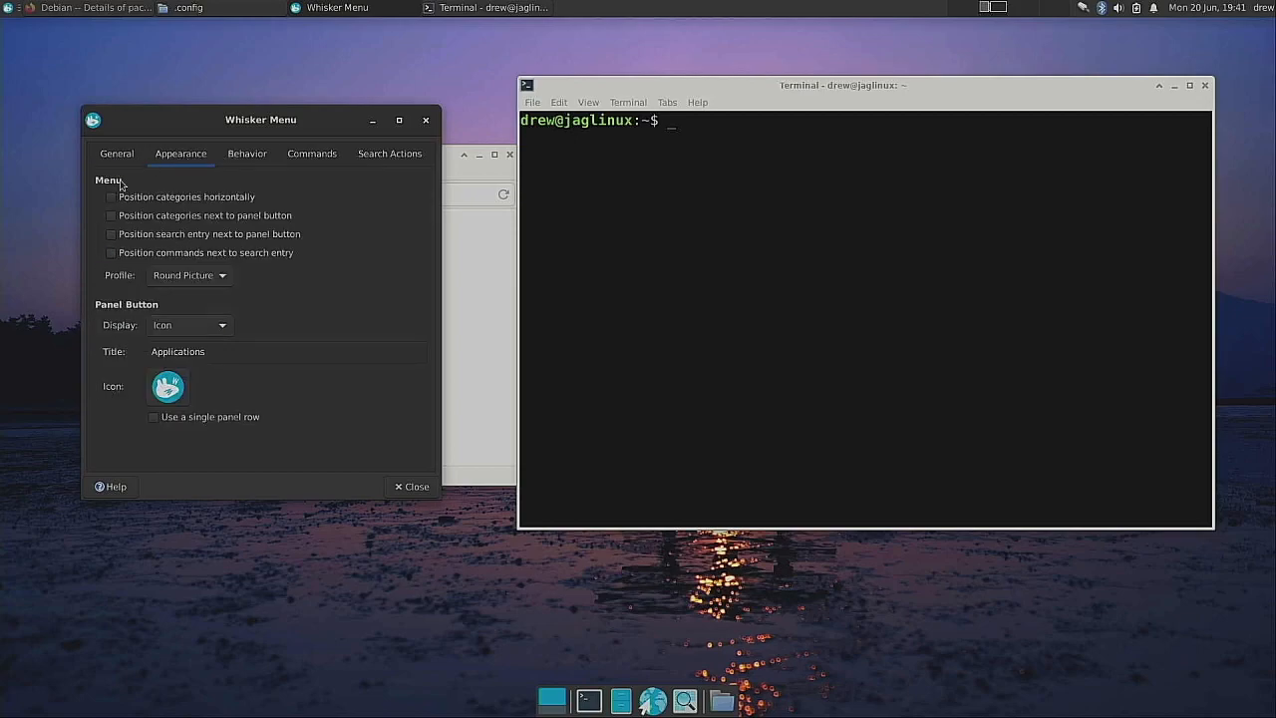
{"action": "left_click", "coordinate": [249, 161]}
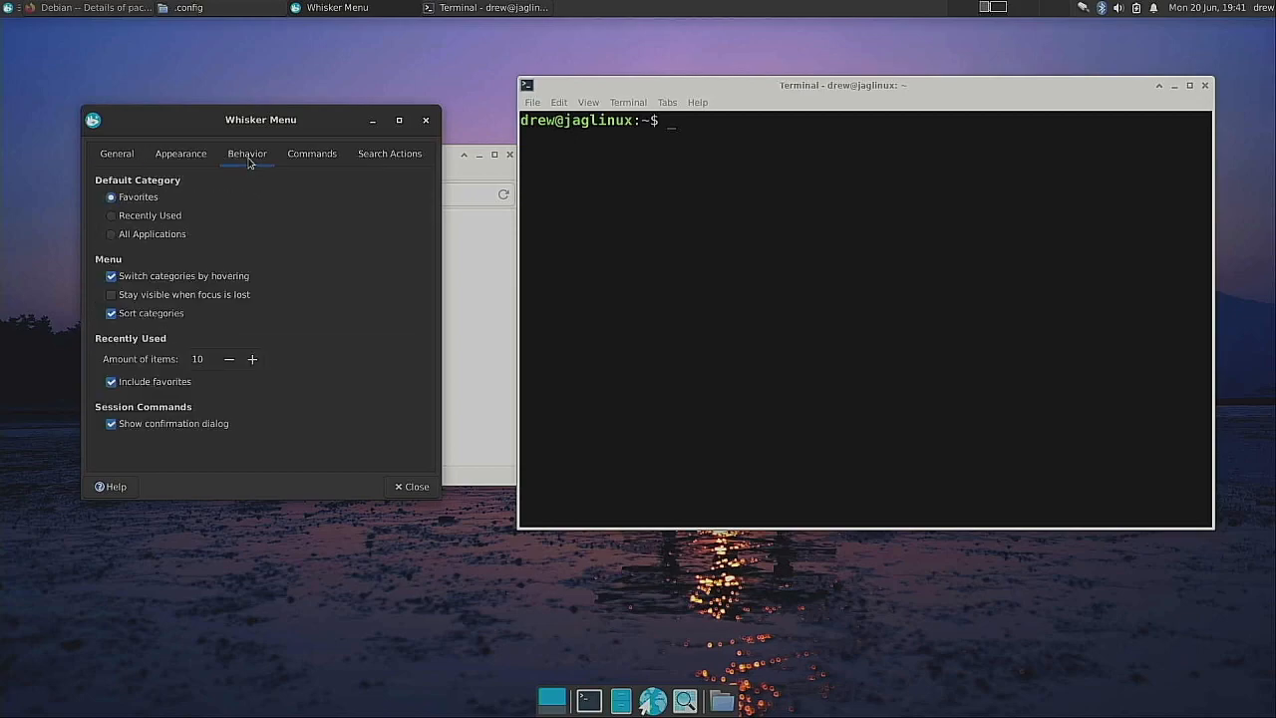
{"action": "left_click", "coordinate": [8, 8]}
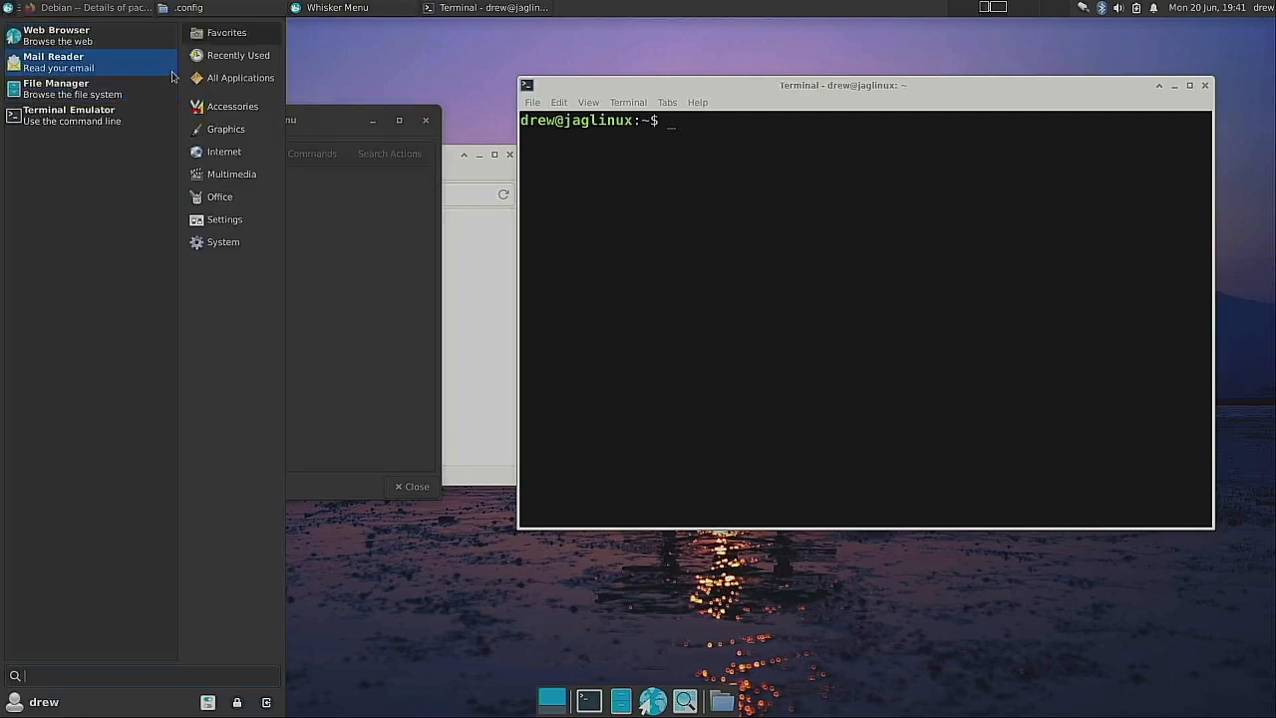
{"action": "mouse_move", "coordinate": [231, 86]}
{"action": "mouse_move", "coordinate": [235, 109]}
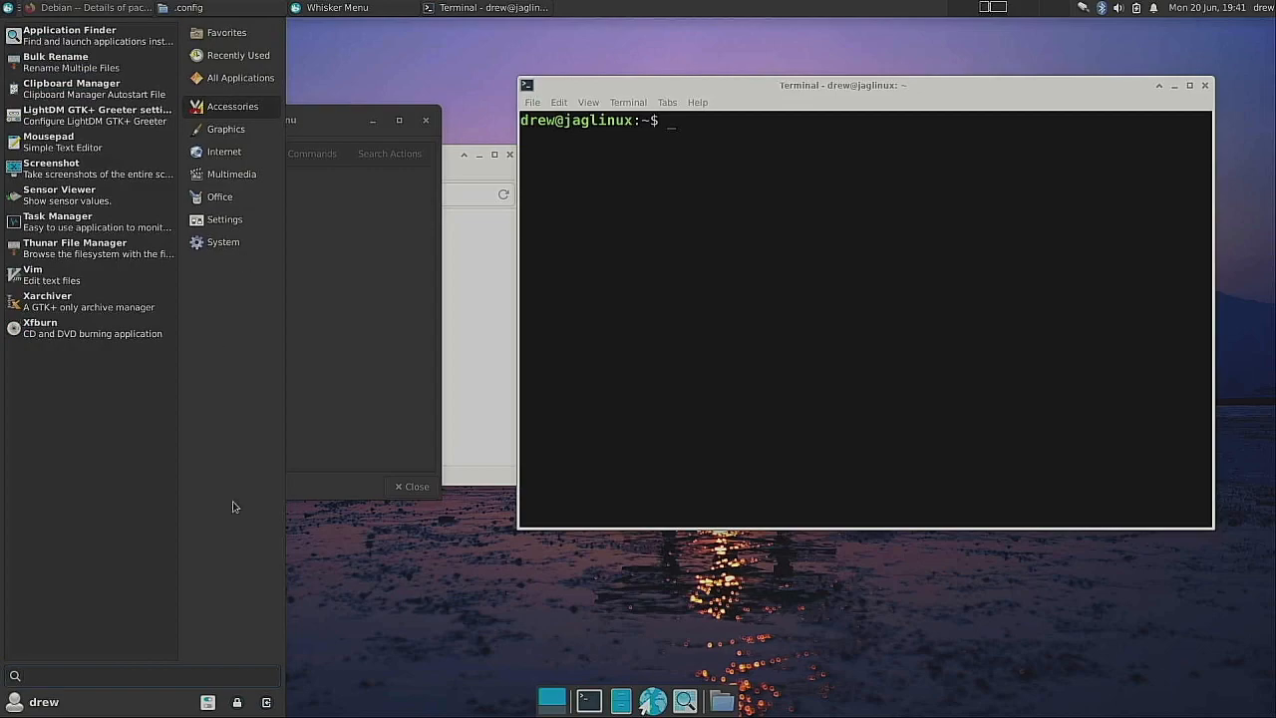
Step: Review the Whisker Menu's appearance settings and check the empty workspace before returning to the first one
{"action": "left_click", "coordinate": [331, 375]}
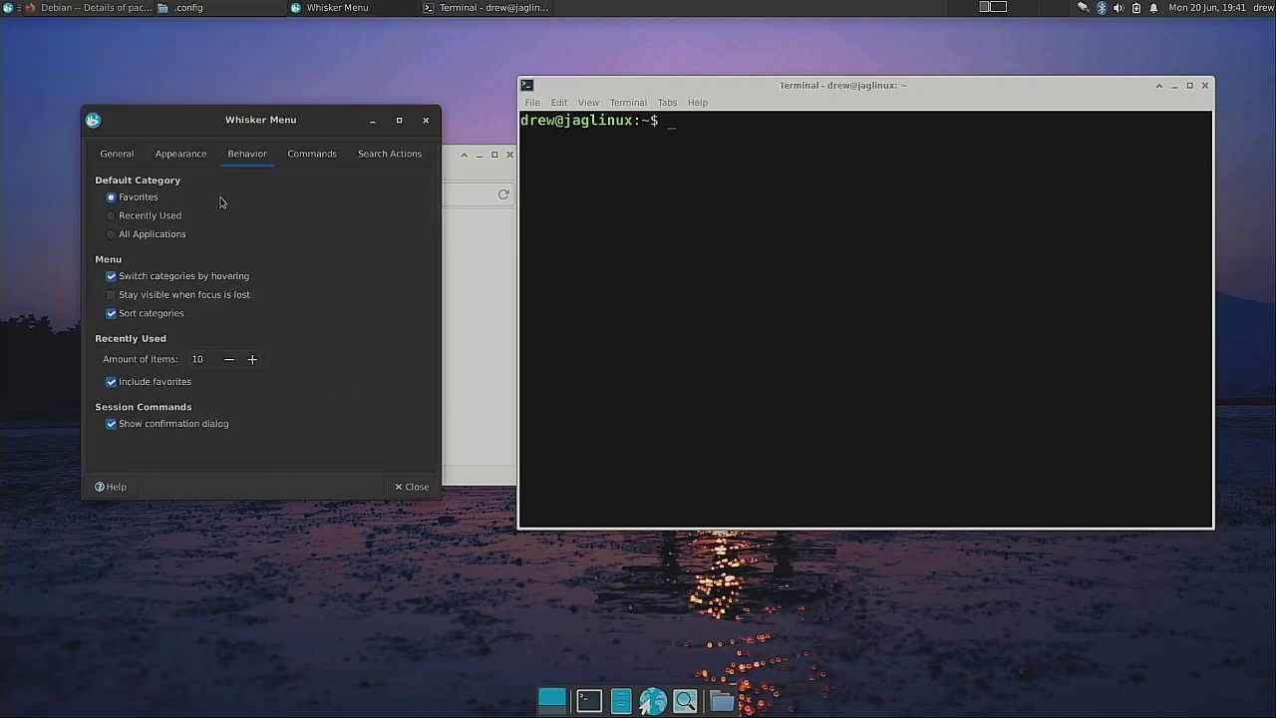
{"action": "left_click", "coordinate": [184, 154]}
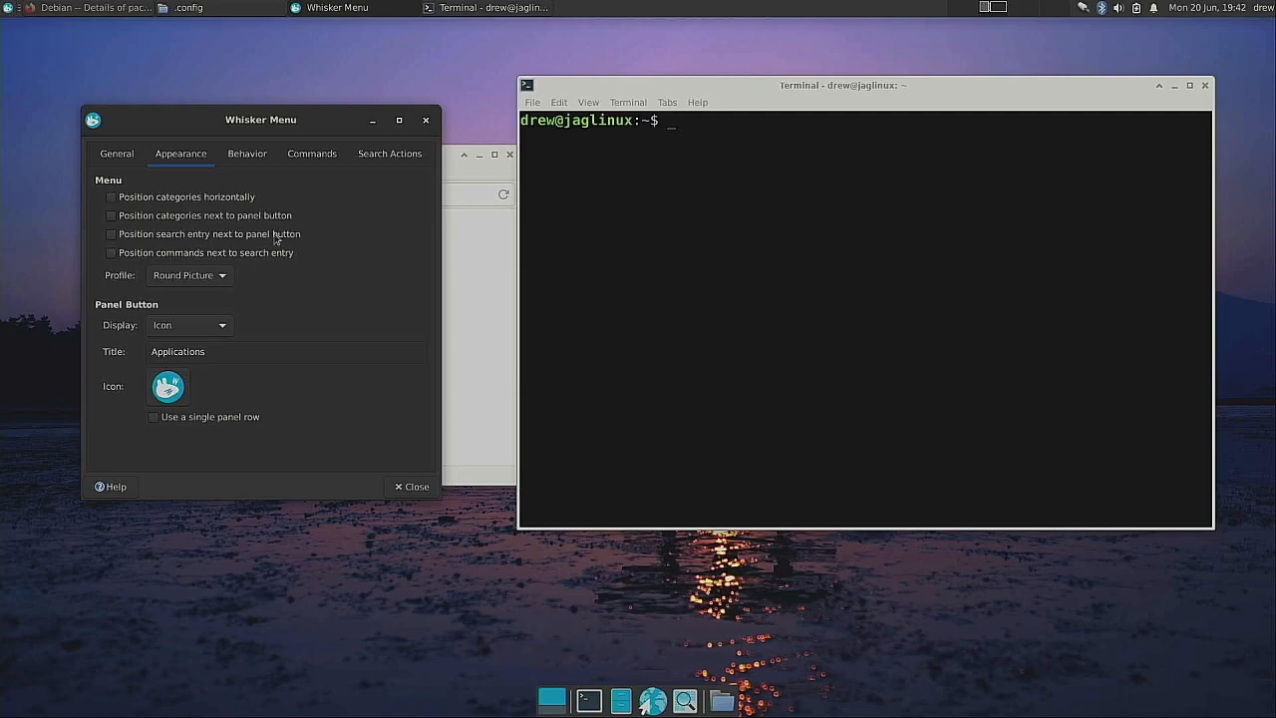
{"action": "left_click_drag", "start_coordinate": [327, 117], "coordinate": [966, 297]}
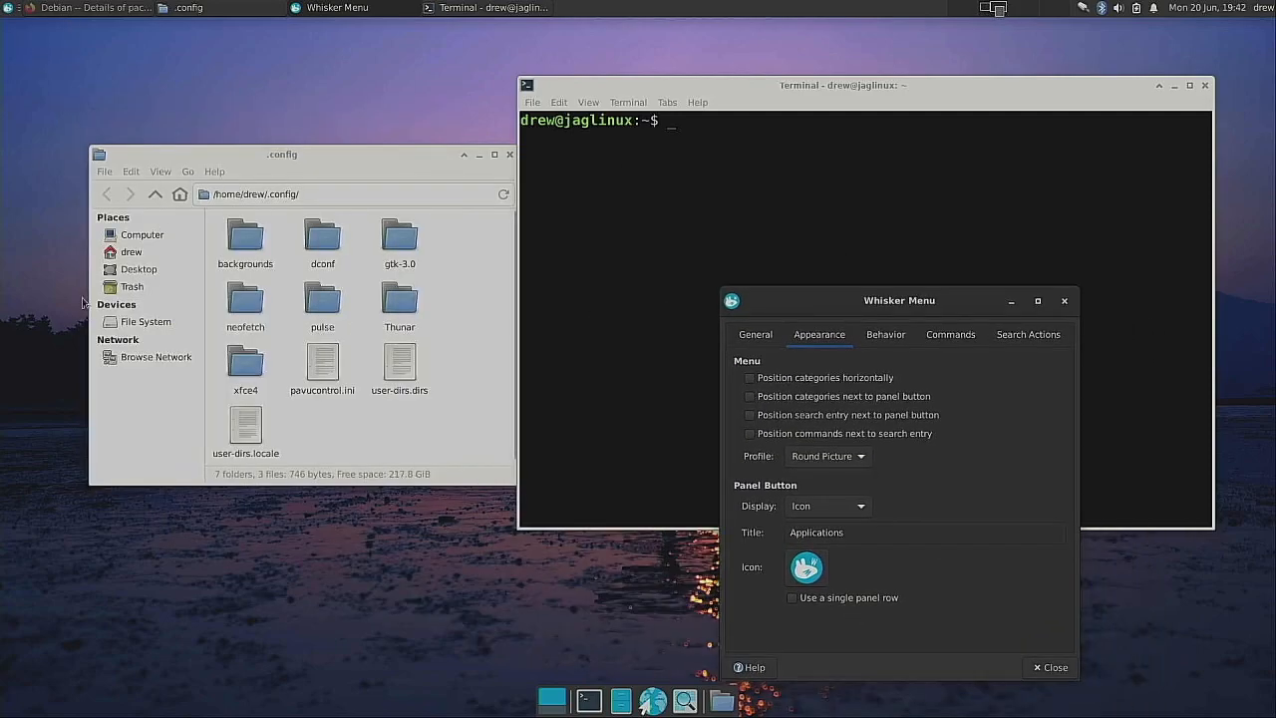
{"action": "left_click", "coordinate": [1026, 12]}
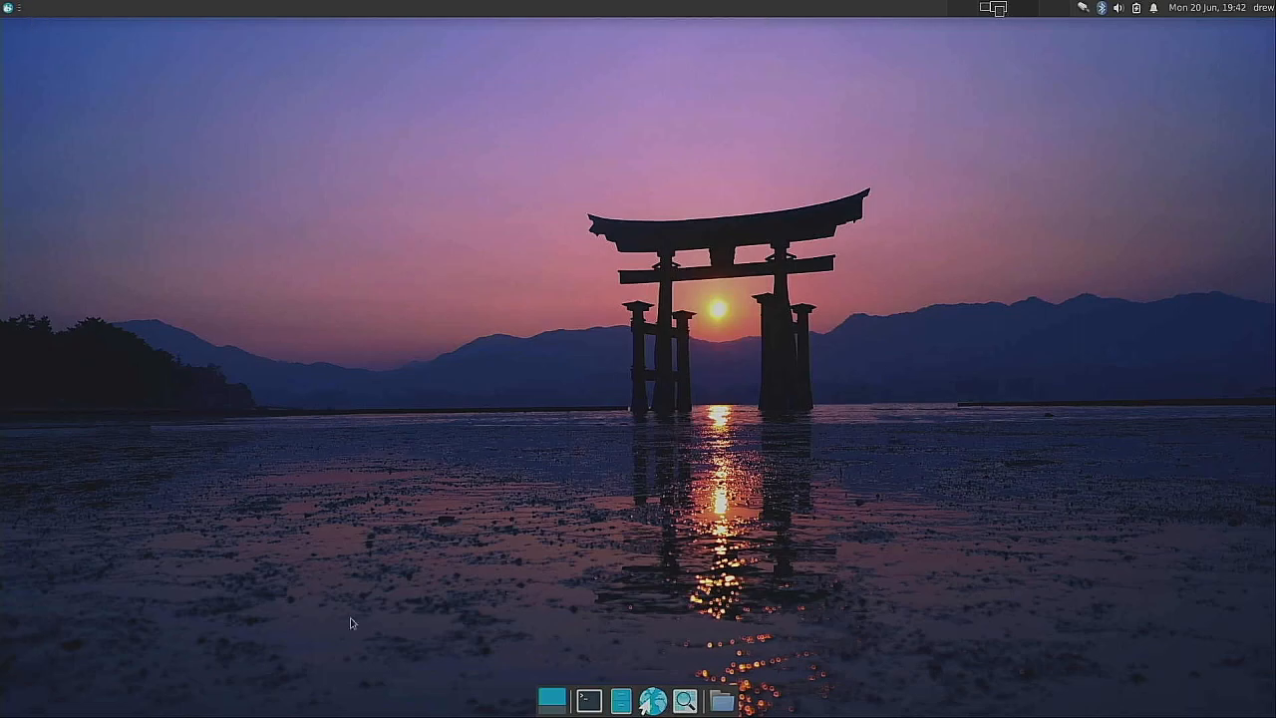
{"action": "left_click", "coordinate": [993, 9]}
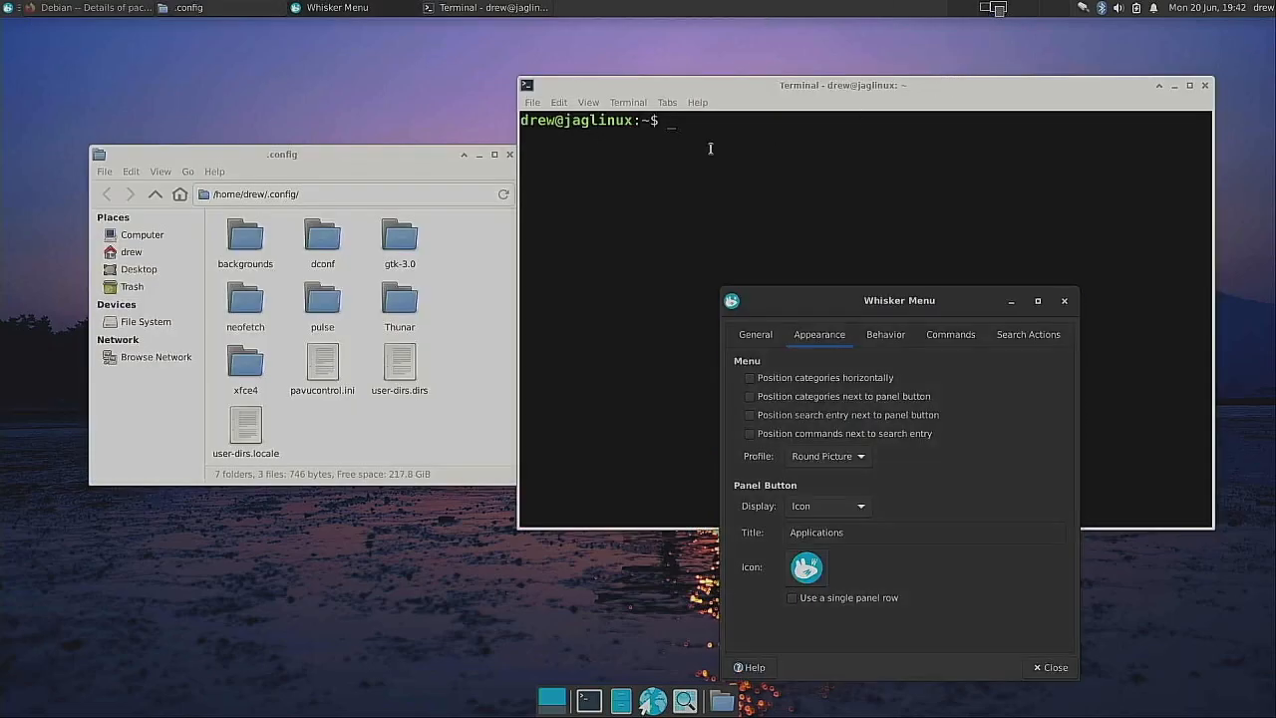
Step: Place the .config file manager window beside the terminal and close the Whisker Menu settings
{"action": "left_click_drag", "start_coordinate": [393, 154], "coordinate": [366, 81]}
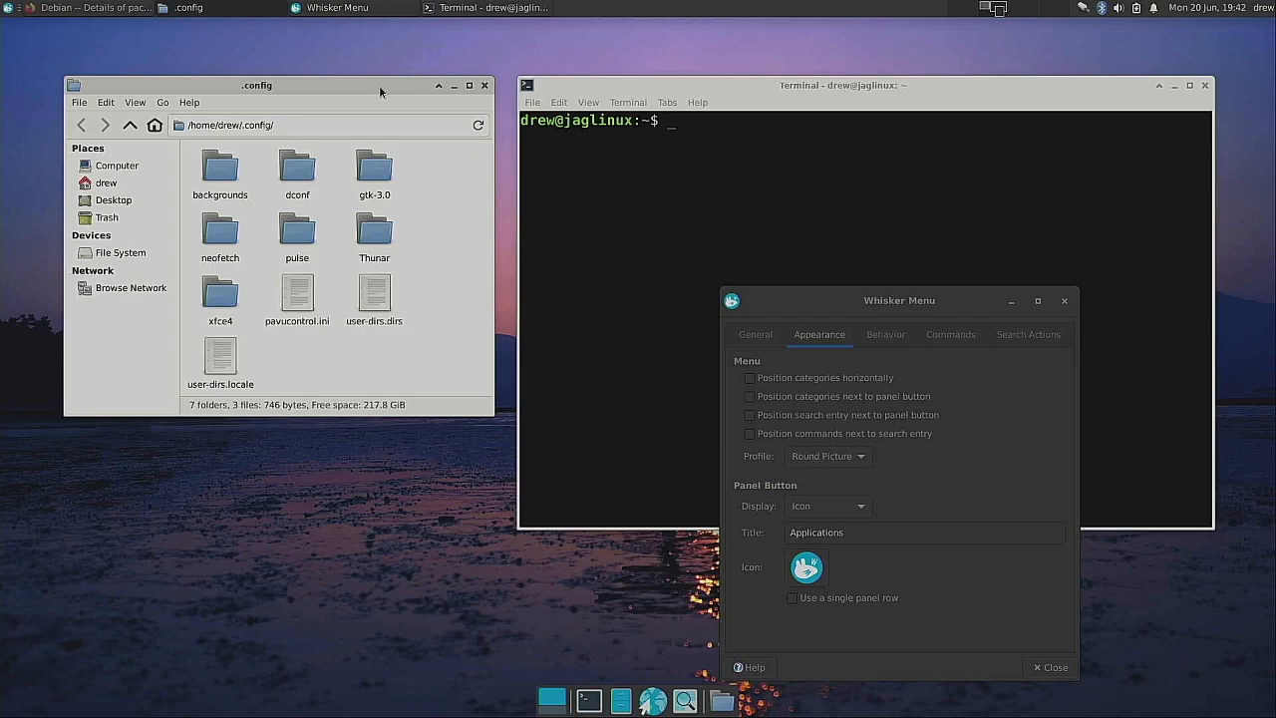
{"action": "left_click_drag", "start_coordinate": [1063, 310], "coordinate": [507, 223]}
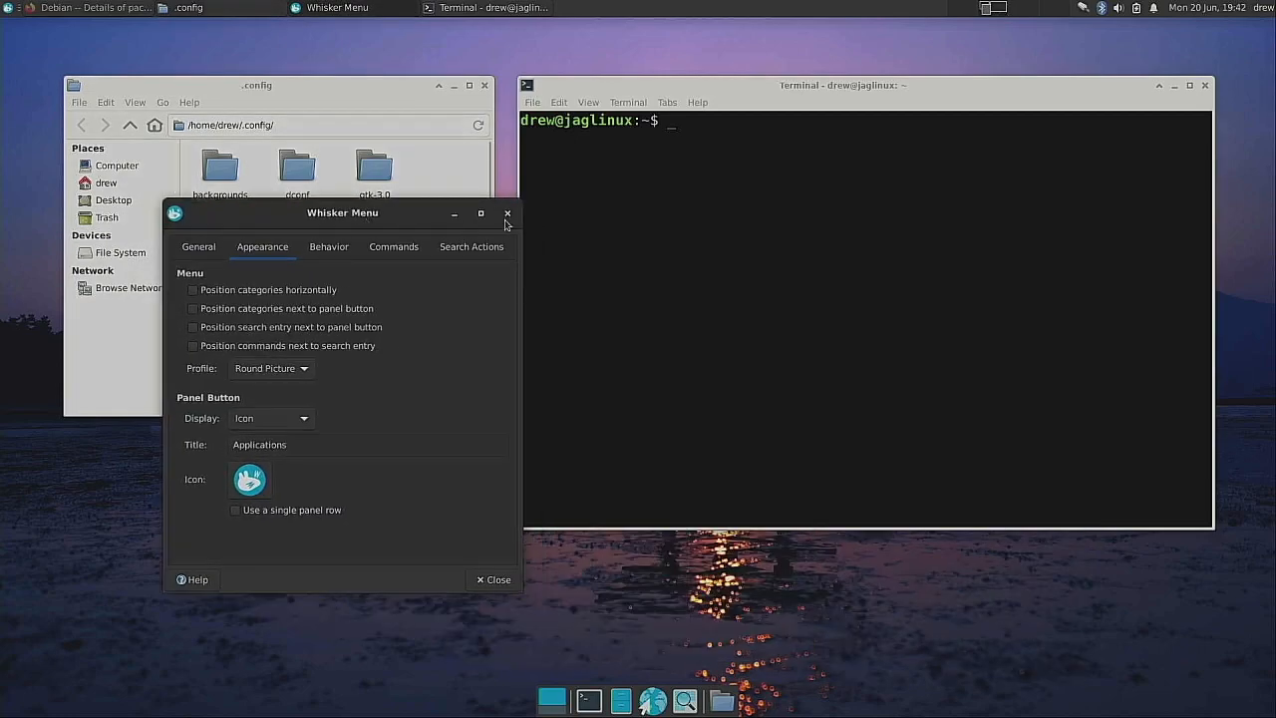
{"action": "left_click", "coordinate": [507, 214]}
Step: Look over the Debian package search results for icon themes in Firefox and minimize the browser
{"action": "left_click", "coordinate": [60, 9]}
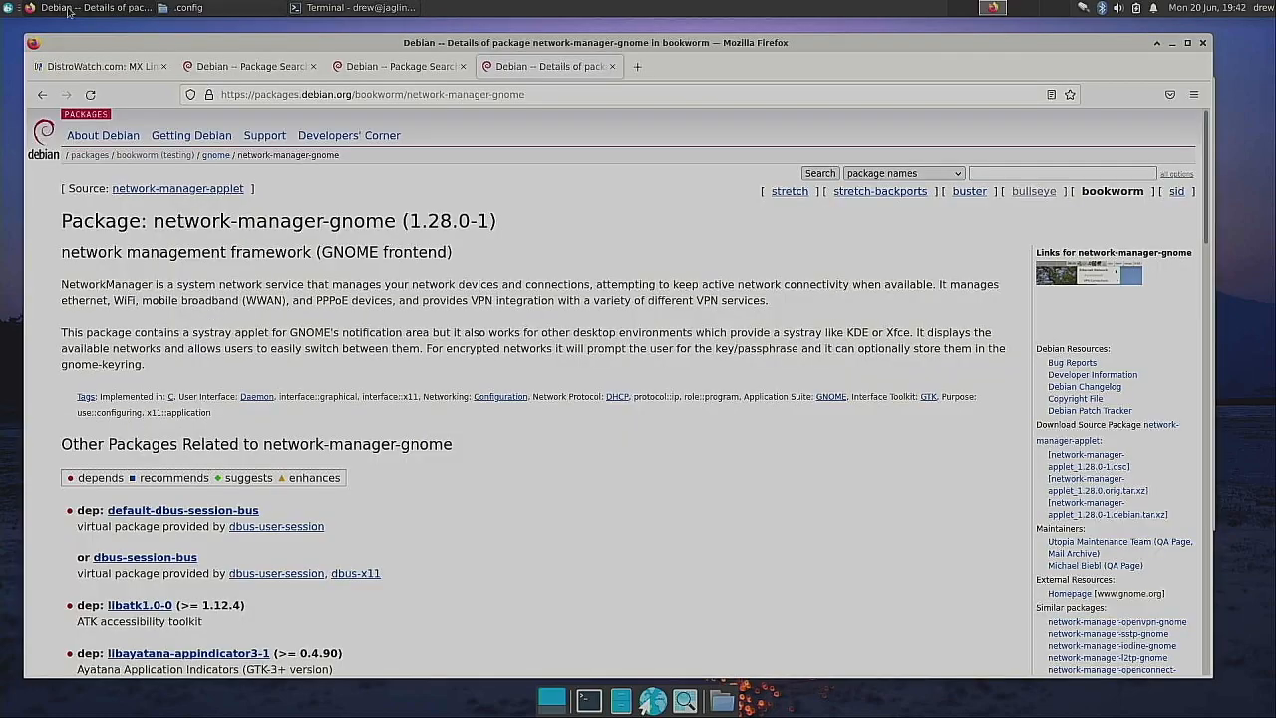
{"action": "left_click", "coordinate": [432, 70]}
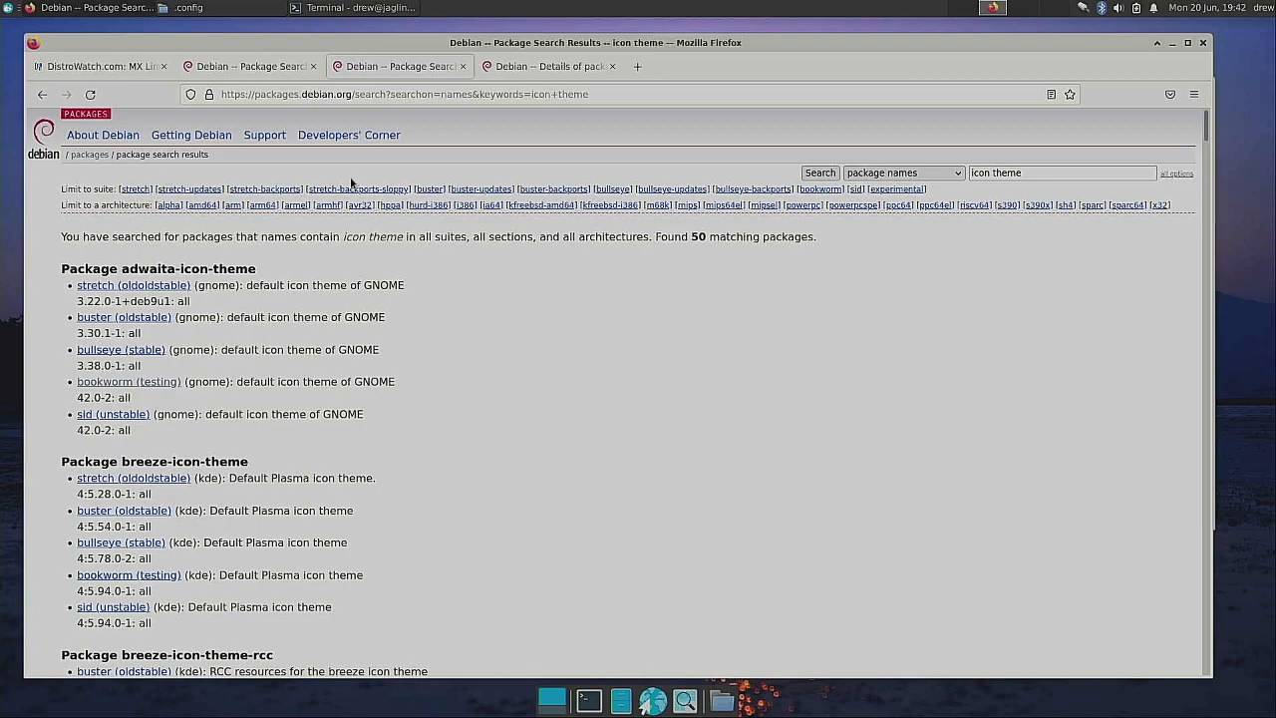
{"action": "left_click", "coordinate": [71, 14]}
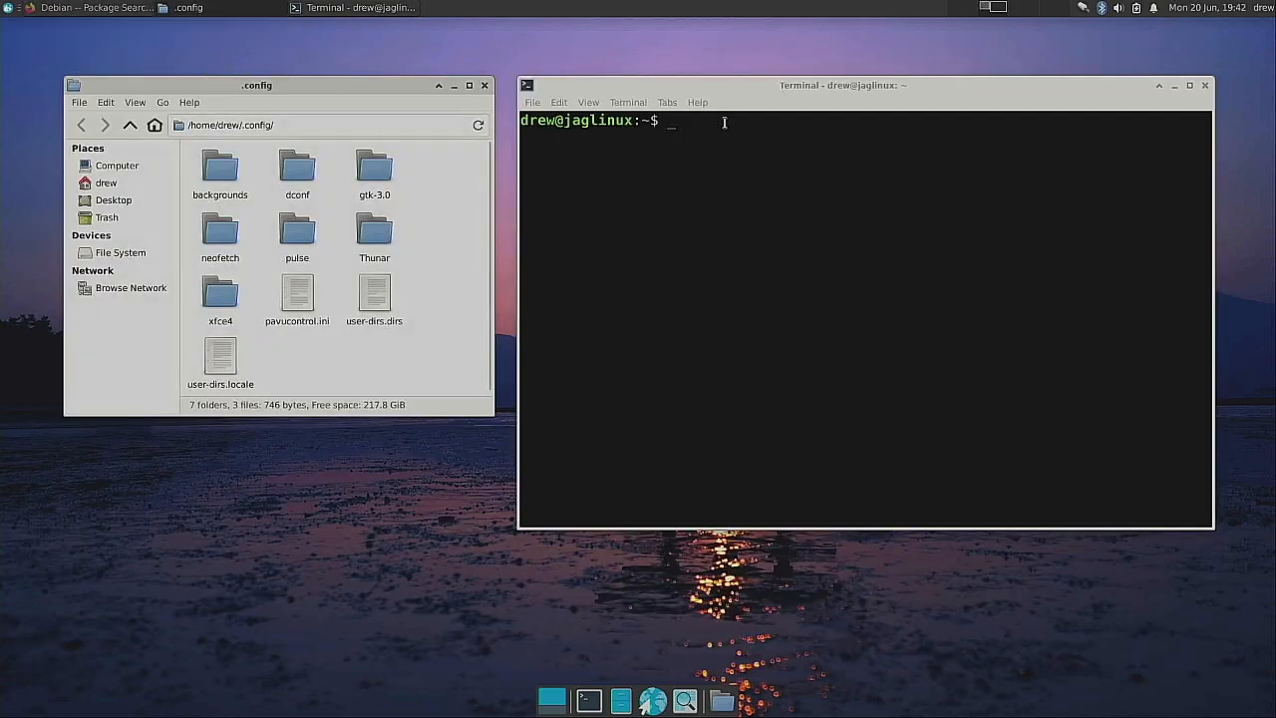
Step: On the empty workspace, search the application menu for "app", open the Appearance settings and move them off the screen centre
{"action": "left_click", "coordinate": [8, 11]}
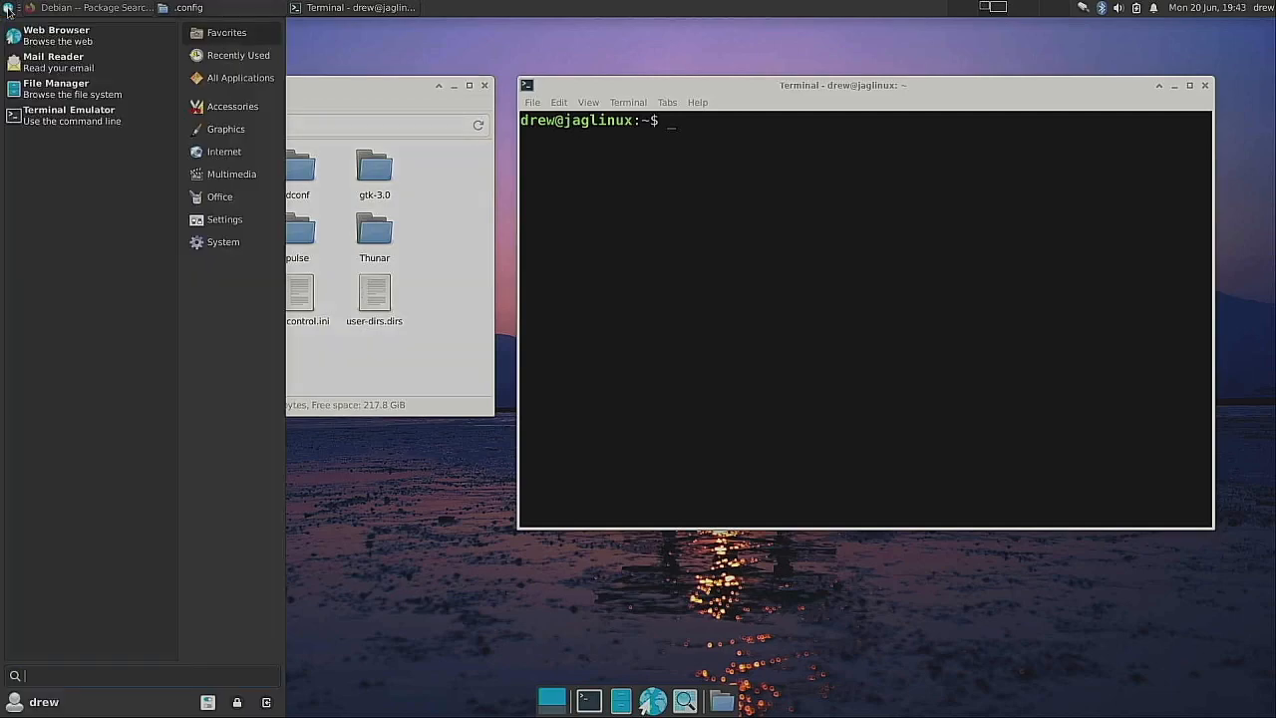
{"action": "left_click", "coordinate": [375, 36]}
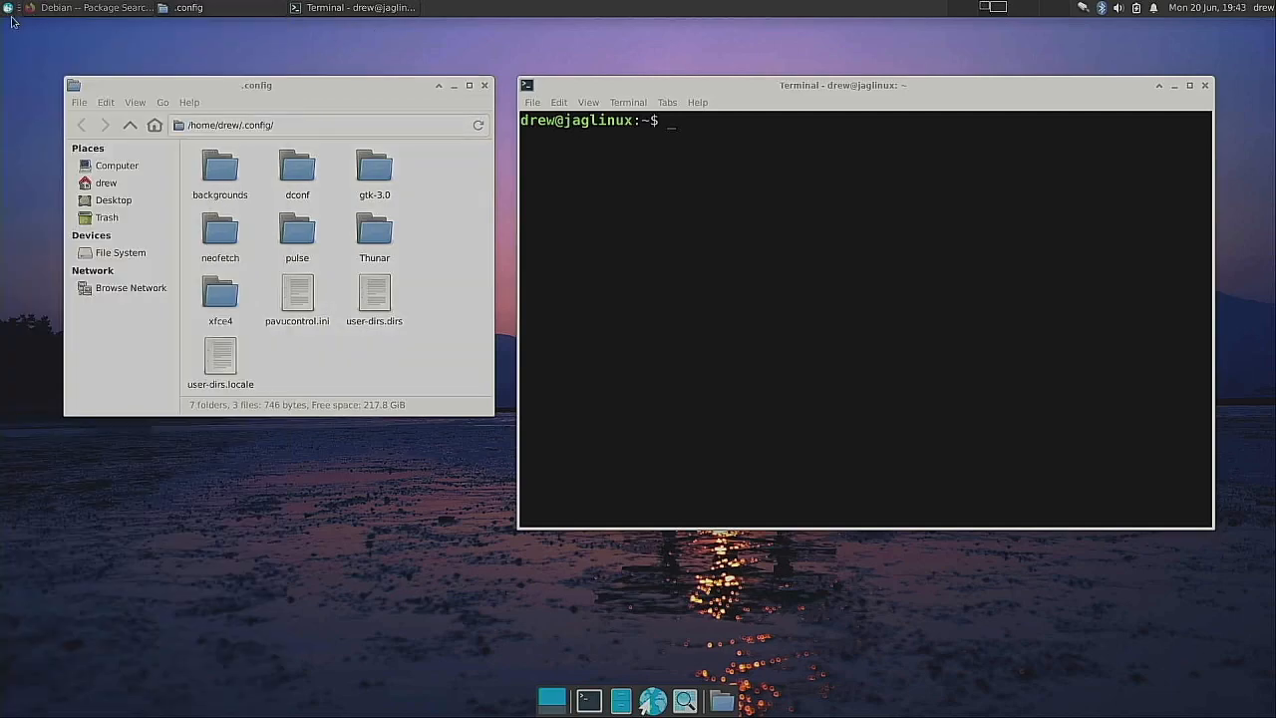
{"action": "left_click", "coordinate": [8, 11]}
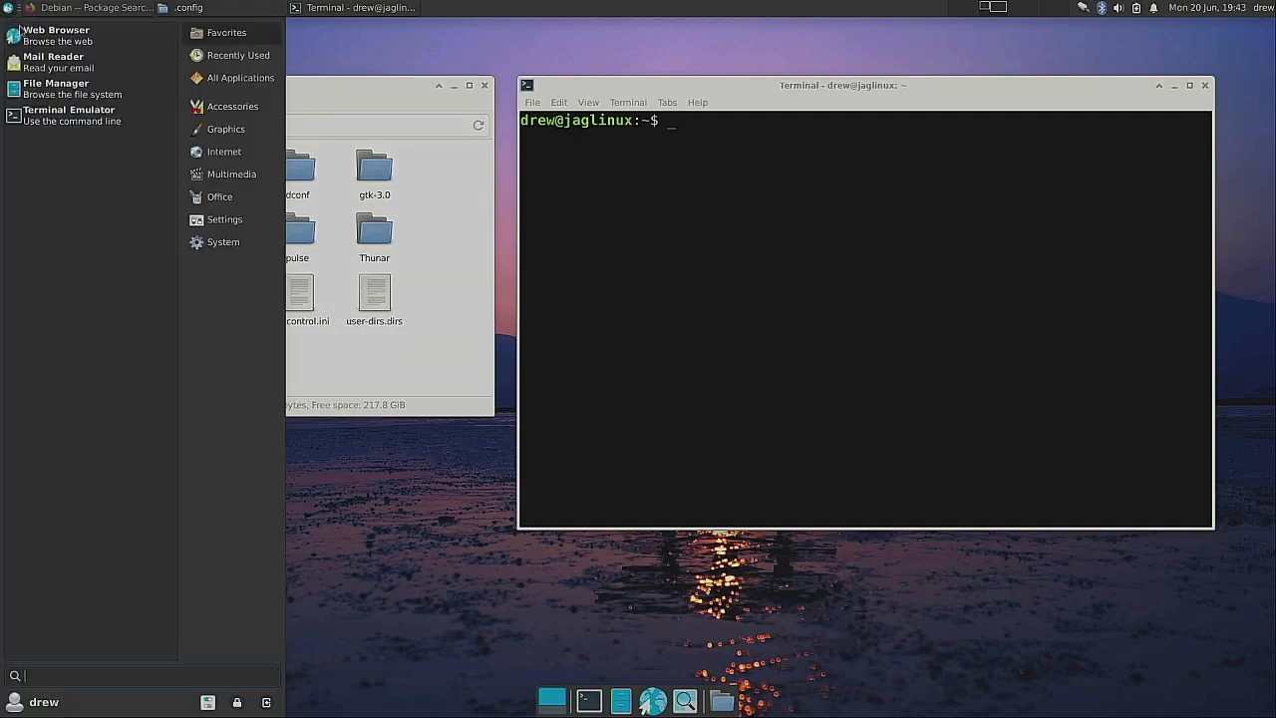
{"action": "left_click", "coordinate": [959, 10]}
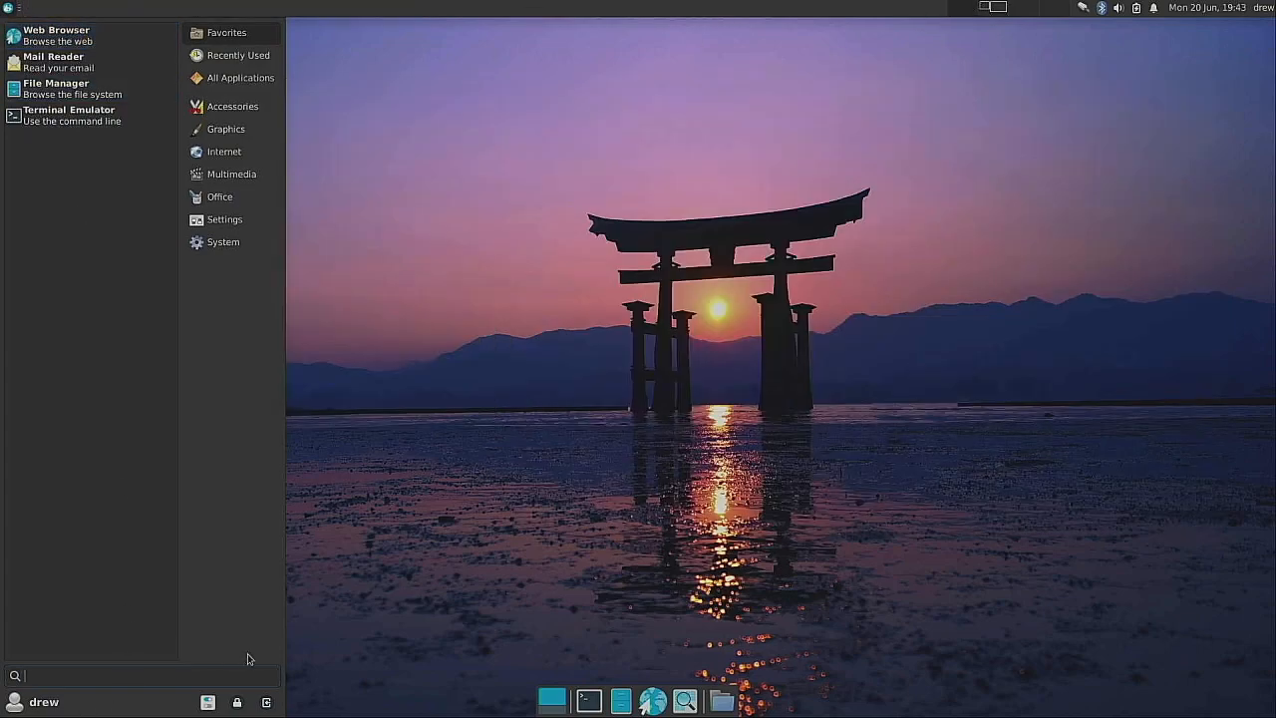
{"action": "type", "text": "app"}
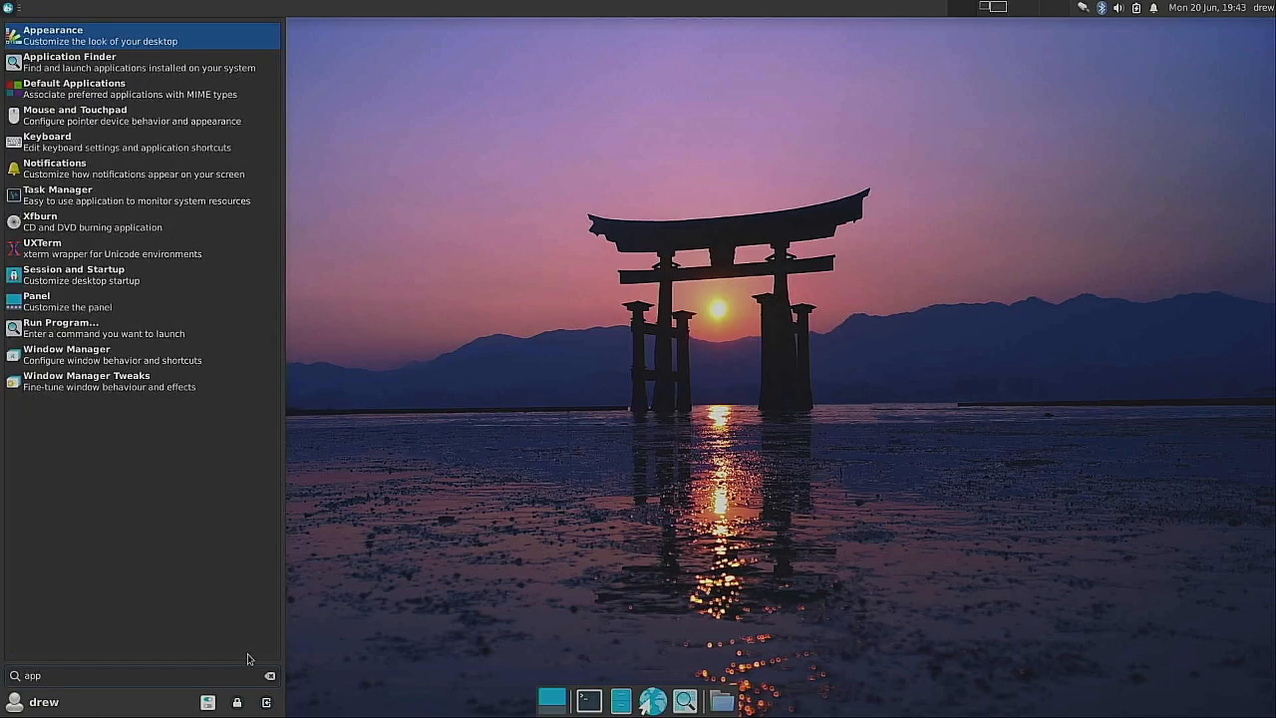
{"action": "key", "text": "Return"}
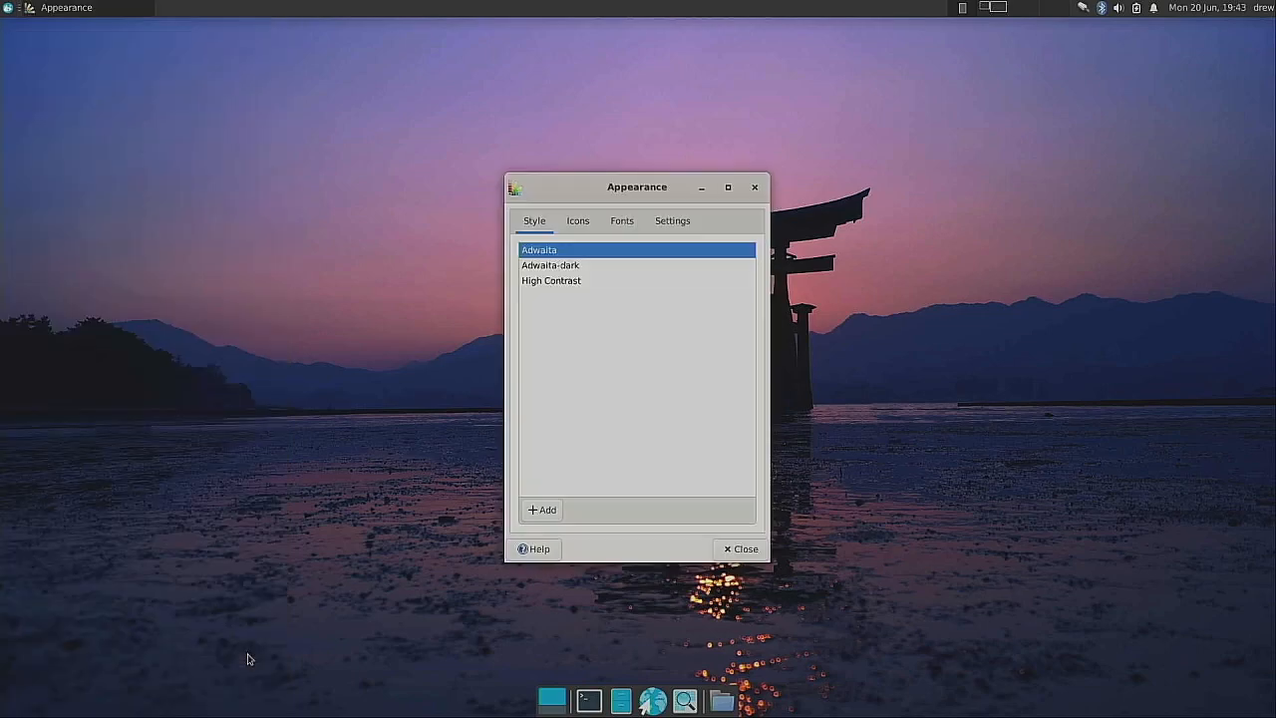
{"action": "left_click_drag", "start_coordinate": [653, 194], "coordinate": [896, 163]}
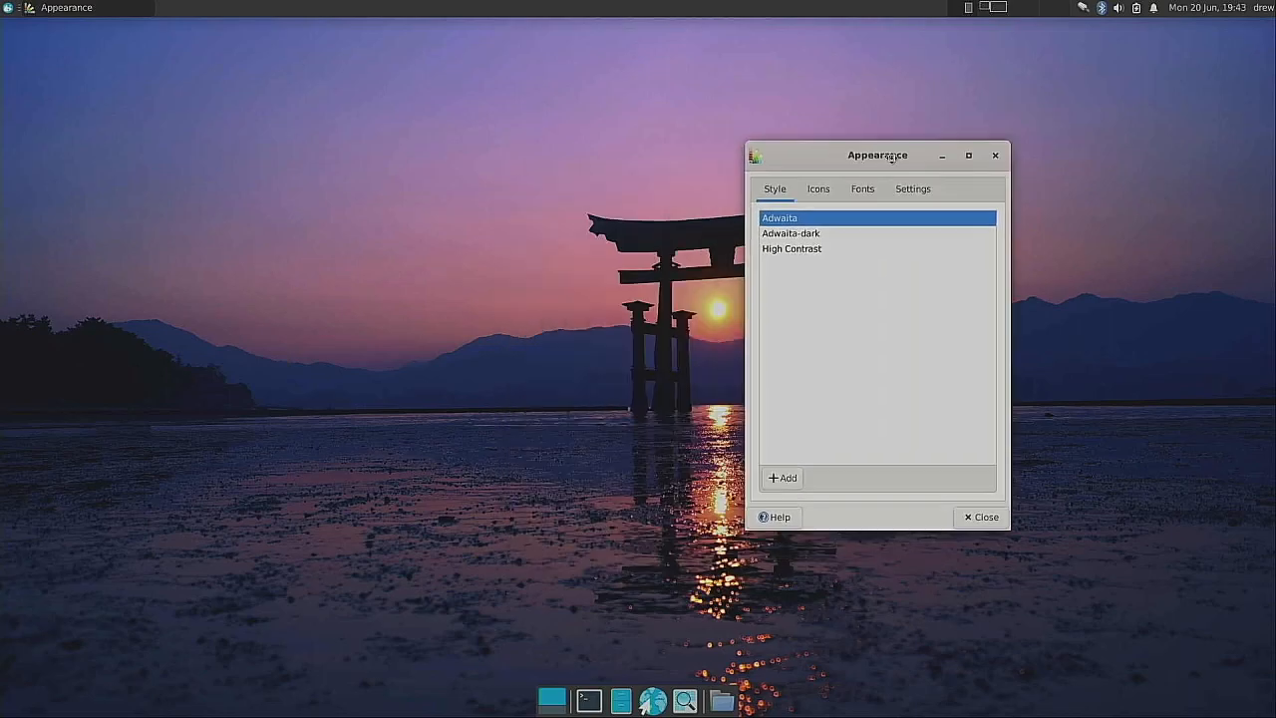
Step: Find and open the Window Manager settings by searching for "wind", and place them beside the Appearance settings
{"action": "left_click", "coordinate": [8, 8]}
{"action": "type", "text": "wind"}
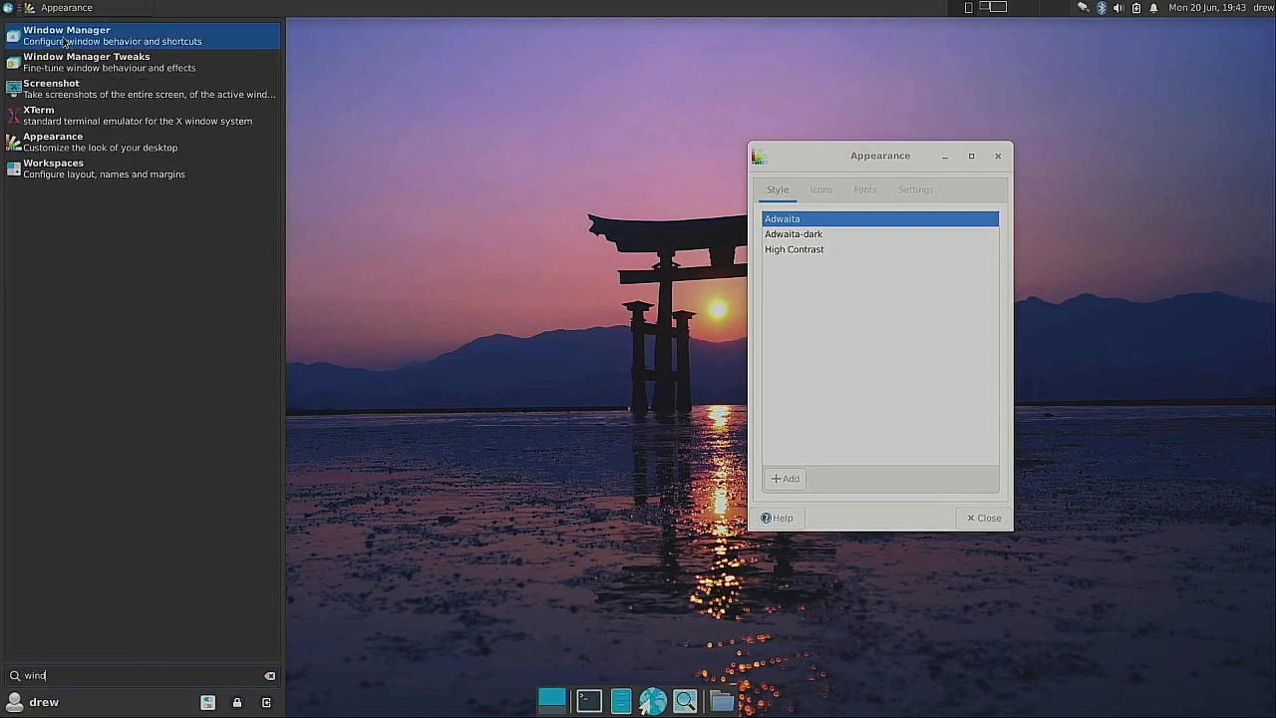
{"action": "left_click", "coordinate": [64, 39]}
{"action": "left_click_drag", "start_coordinate": [685, 196], "coordinate": [369, 168]}
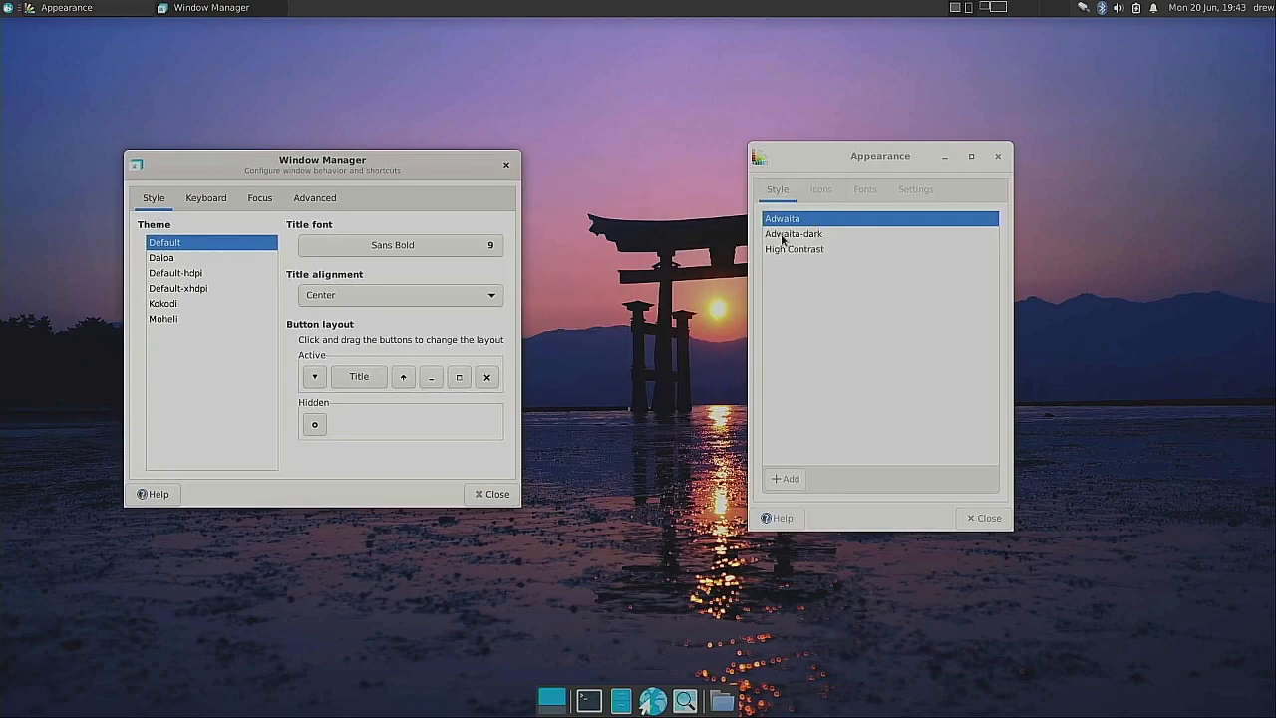
Step: Open the file manager on the home folder and arrange it side by side with the Window Manager and Appearance settings
{"action": "left_click", "coordinate": [620, 700]}
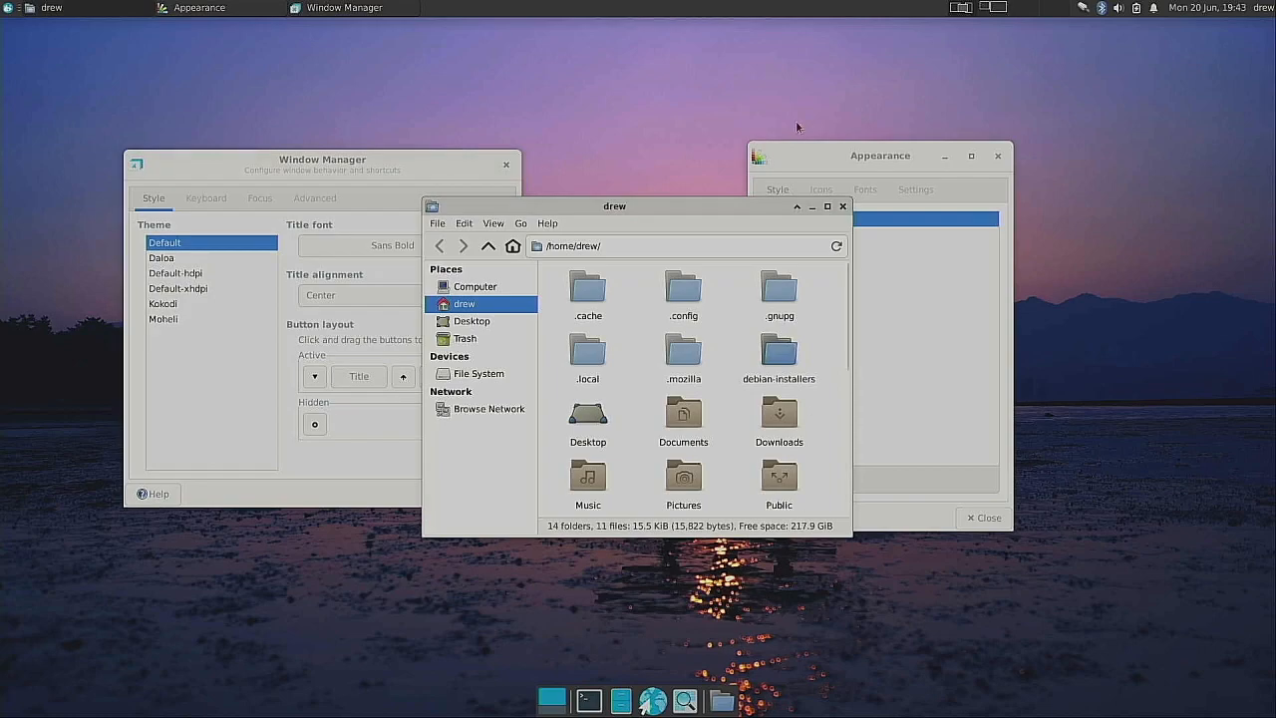
{"action": "left_click_drag", "start_coordinate": [745, 210], "coordinate": [1191, 200]}
{"action": "left_click_drag", "start_coordinate": [857, 152], "coordinate": [653, 161]}
{"action": "left_click_drag", "start_coordinate": [1085, 201], "coordinate": [1037, 112]}
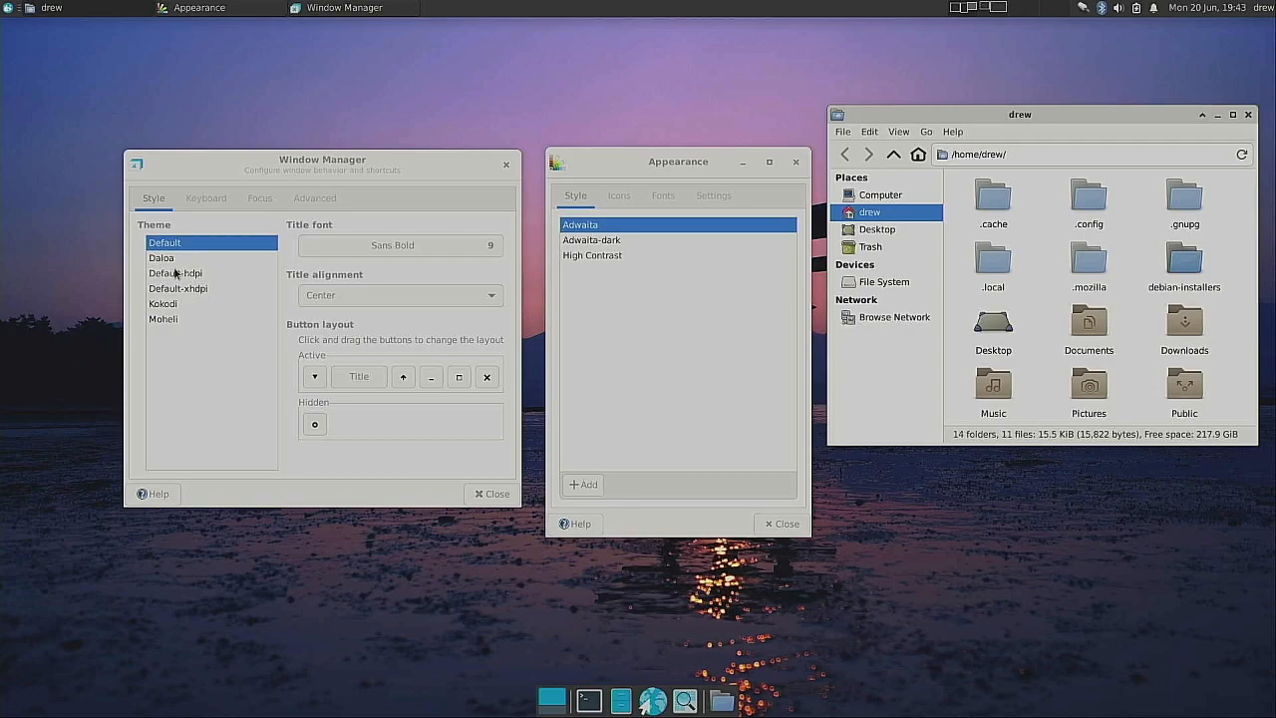
Step: Set the icon theme to Adwaita and the style to Adwaita-dark, and space out the settings windows
{"action": "left_click", "coordinate": [619, 196]}
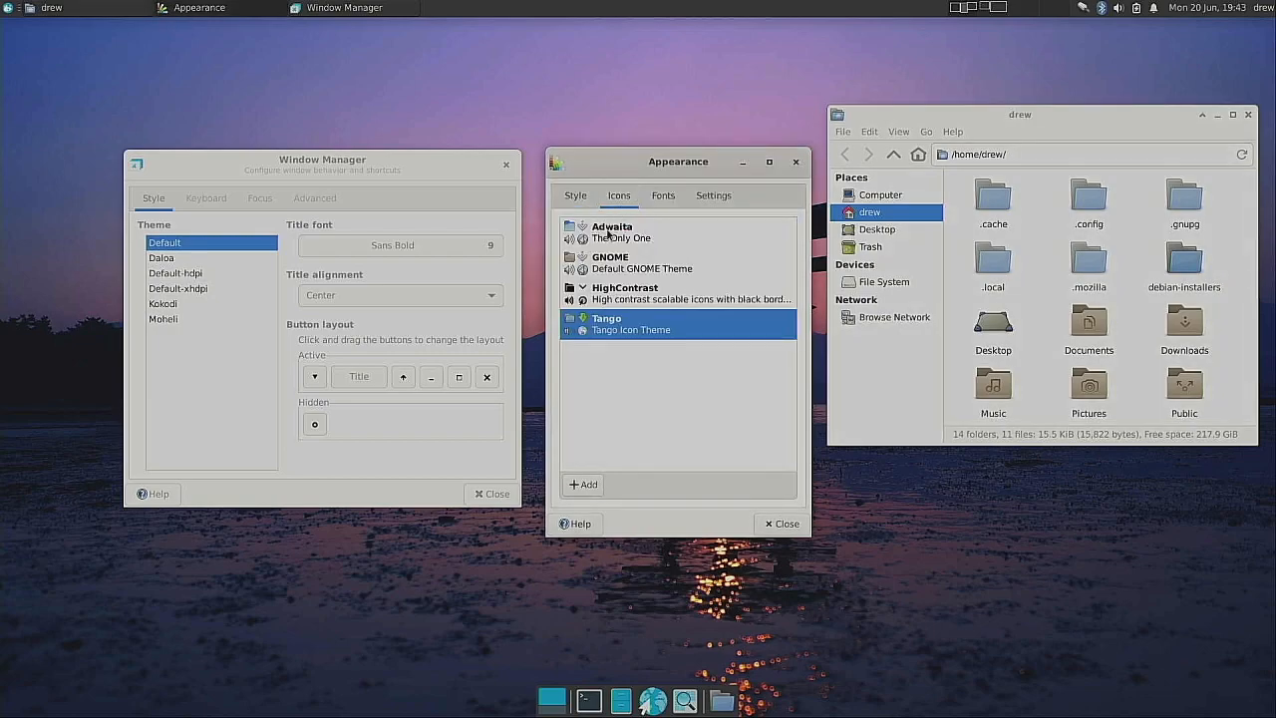
{"action": "left_click", "coordinate": [608, 233]}
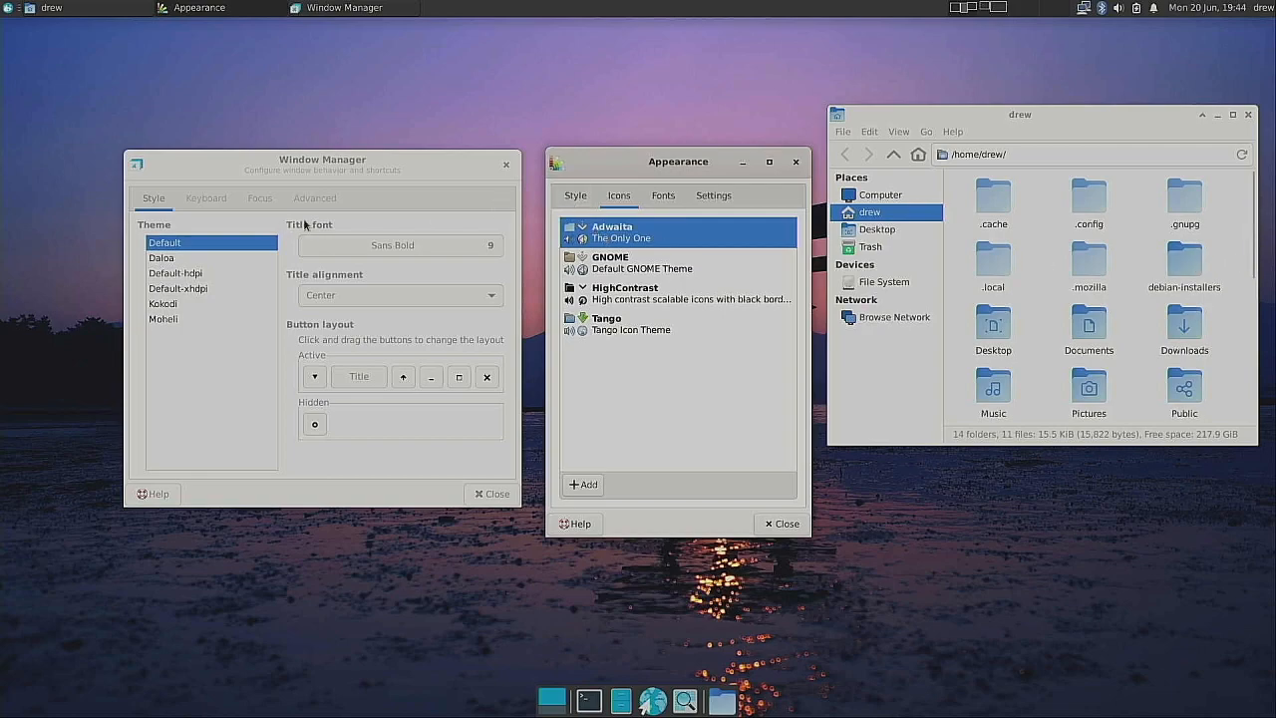
{"action": "left_click", "coordinate": [574, 196]}
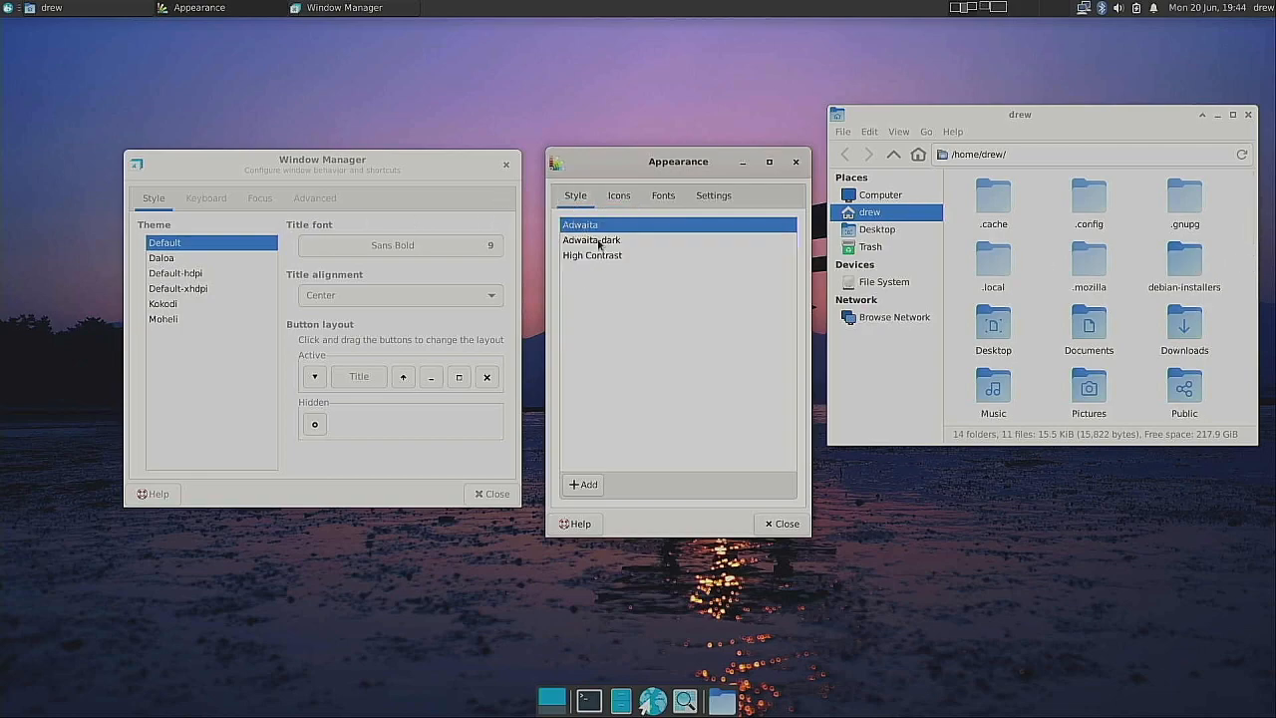
{"action": "left_click", "coordinate": [599, 241]}
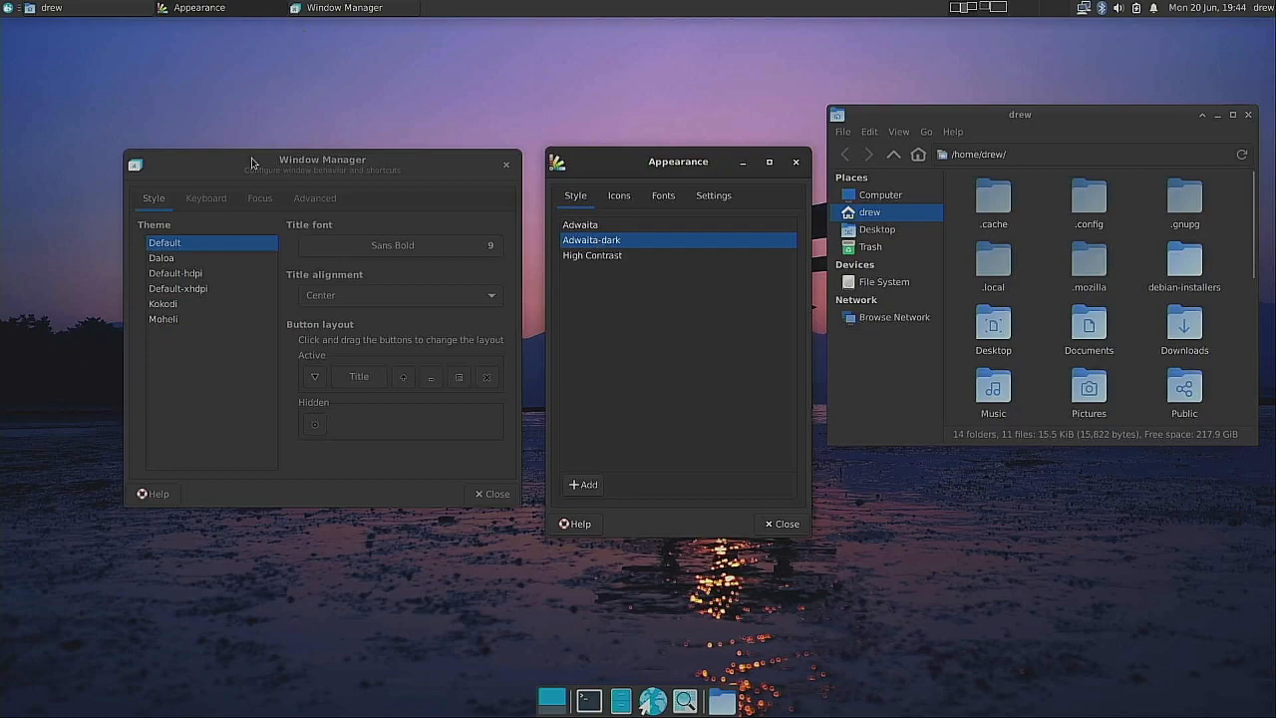
{"action": "left_click_drag", "start_coordinate": [364, 164], "coordinate": [319, 163]}
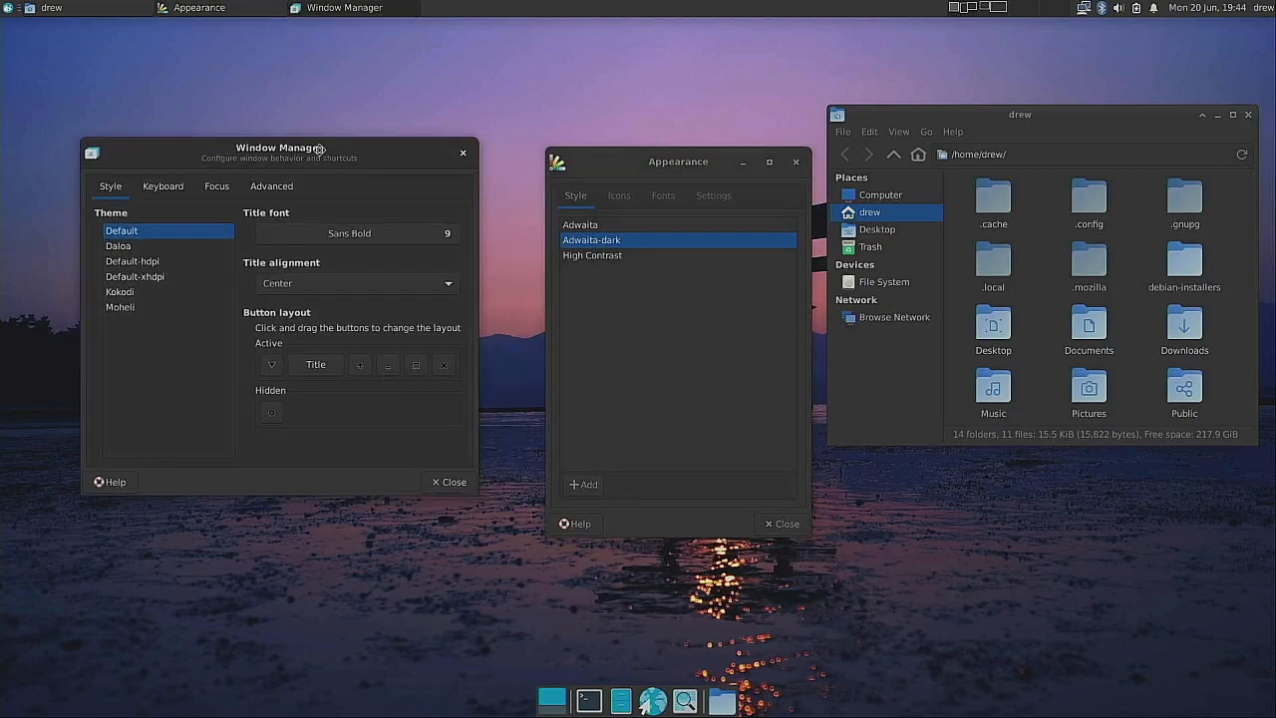
{"action": "left_click_drag", "start_coordinate": [685, 160], "coordinate": [647, 122]}
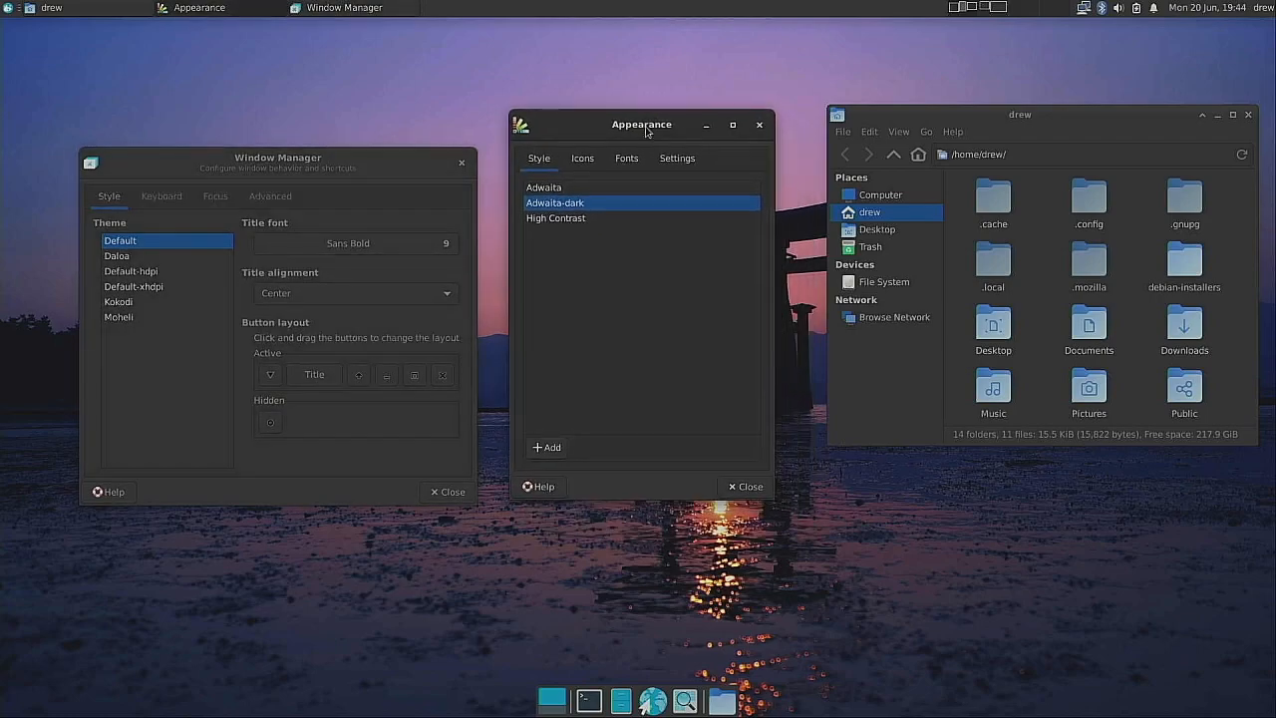
Step: Try moving the Close, Maximize and Minimize buttons ahead of the title in the Window Manager's button layout
{"action": "left_click", "coordinate": [409, 377]}
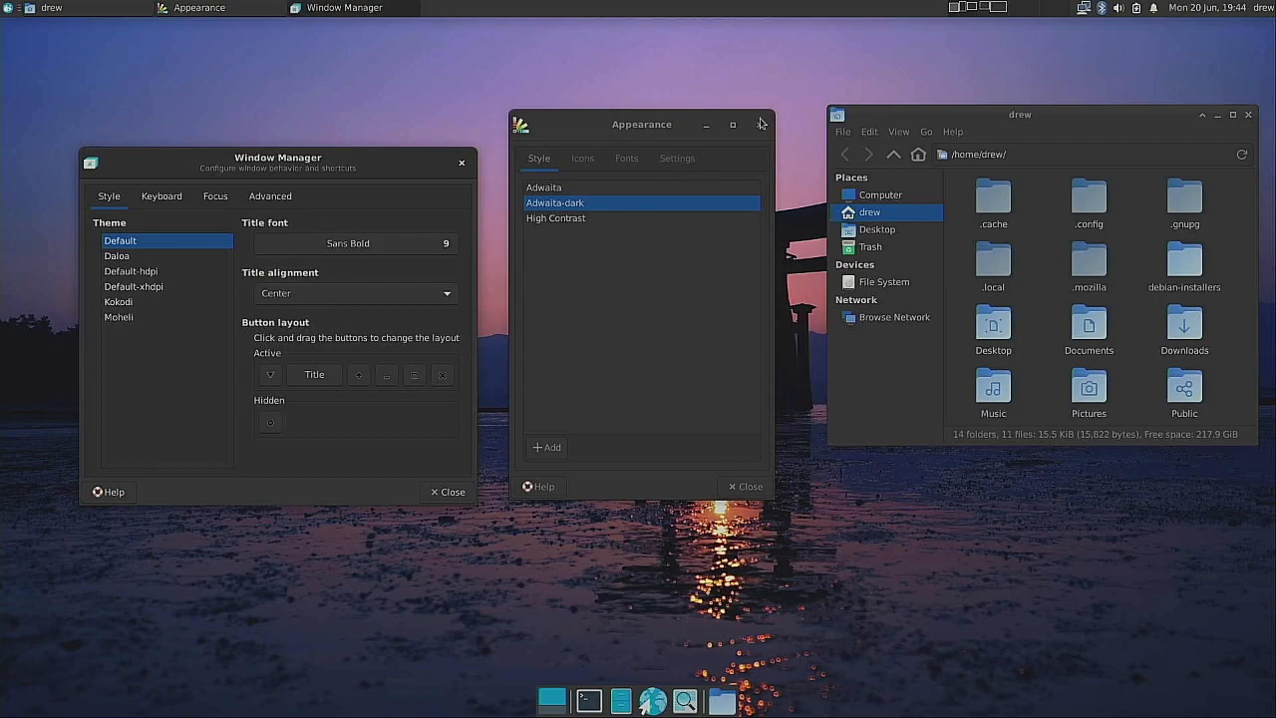
{"action": "mouse_move", "coordinate": [568, 123]}
{"action": "left_mouse_down"}
{"action": "mouse_move", "coordinate": [568, 172]}
{"action": "mouse_move", "coordinate": [569, 123]}
{"action": "left_mouse_up"}
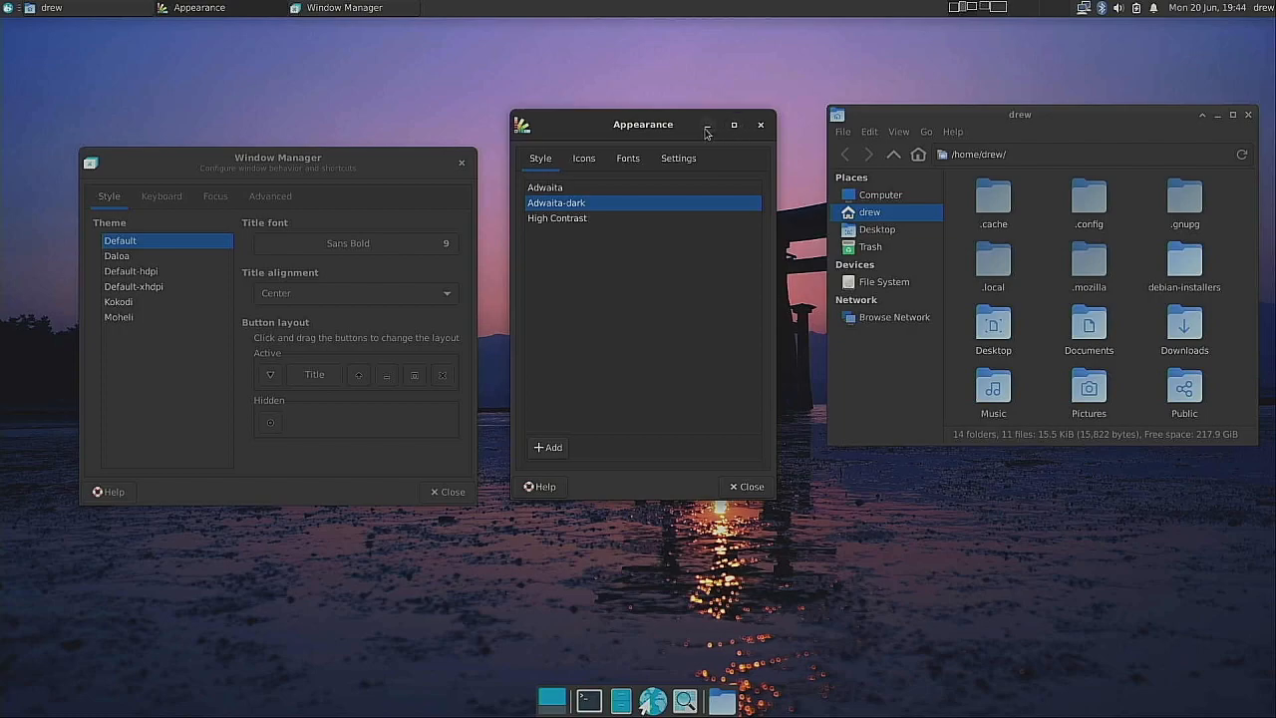
{"action": "left_click", "coordinate": [393, 380]}
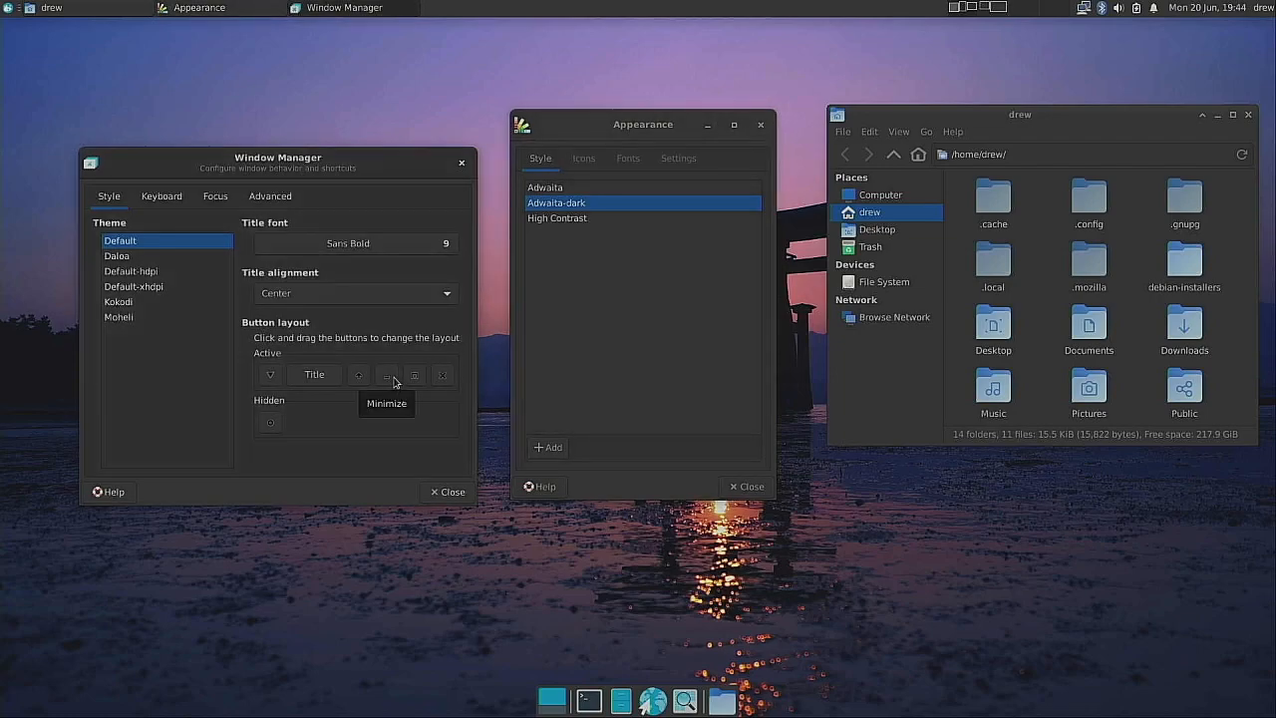
{"action": "left_click_drag", "start_coordinate": [445, 380], "coordinate": [263, 376]}
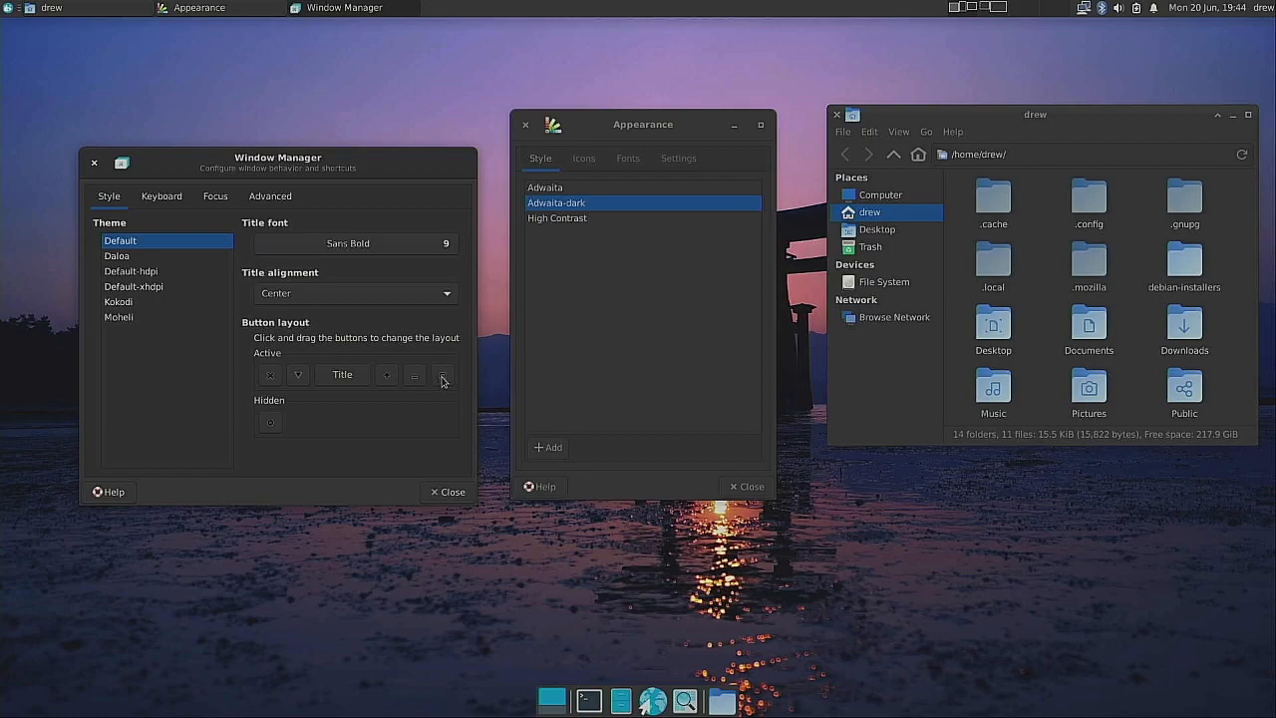
{"action": "mouse_move", "coordinate": [444, 384]}
{"action": "left_mouse_down"}
{"action": "mouse_move", "coordinate": [285, 378]}
{"action": "mouse_move", "coordinate": [313, 376]}
{"action": "left_mouse_up"}
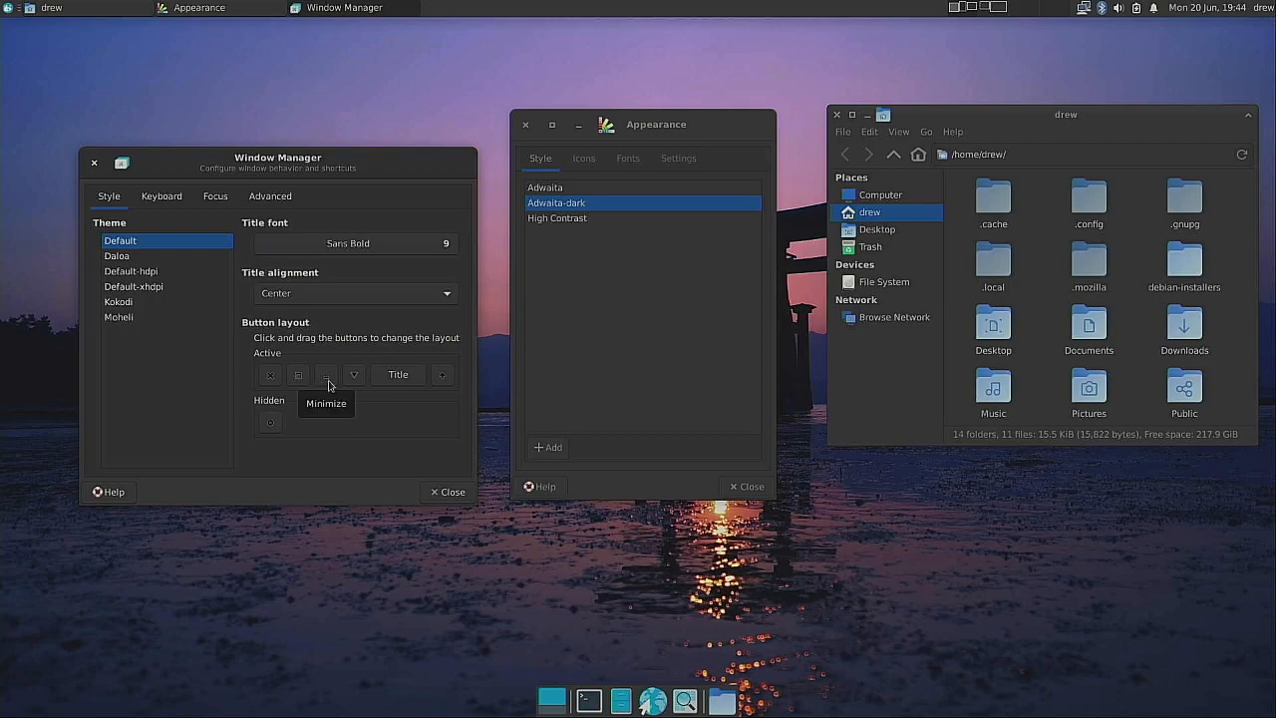
Step: Restore the window button layout by moving Minimize, Maximize and Close back after the title
{"action": "left_click_drag", "start_coordinate": [328, 385], "coordinate": [456, 383]}
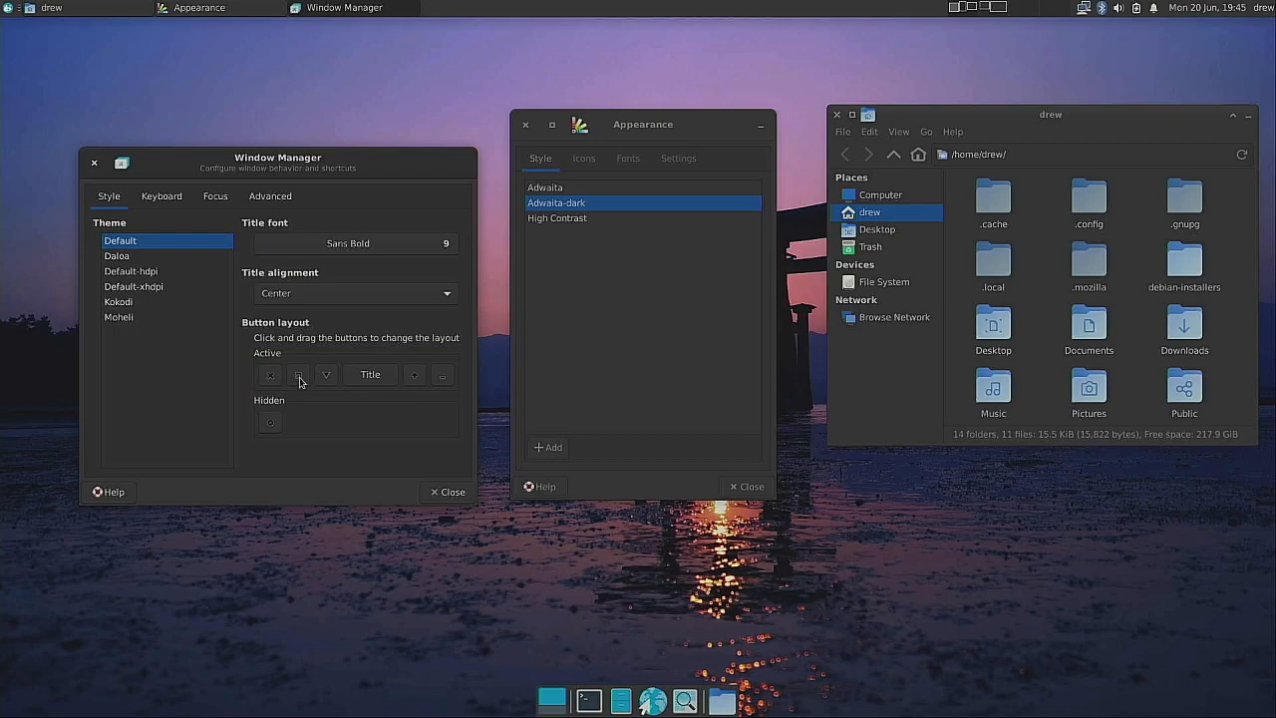
{"action": "left_click_drag", "start_coordinate": [298, 378], "coordinate": [451, 379]}
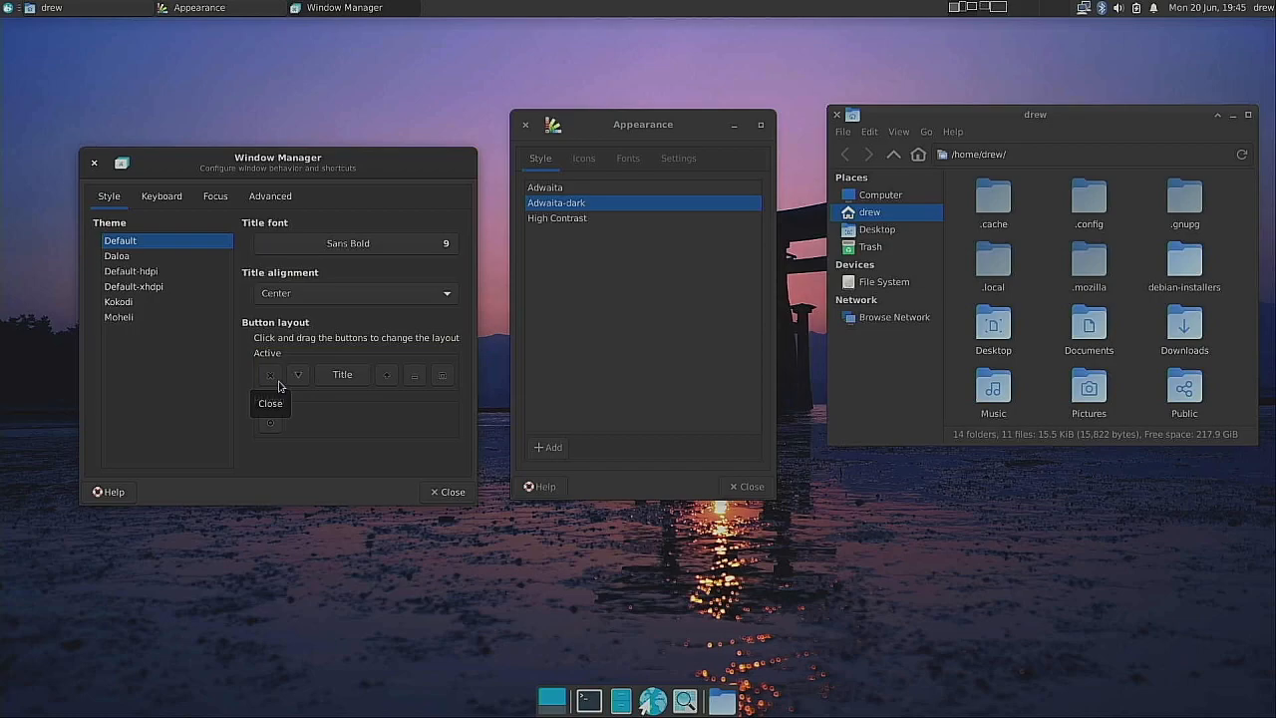
{"action": "left_click_drag", "start_coordinate": [277, 380], "coordinate": [455, 373]}
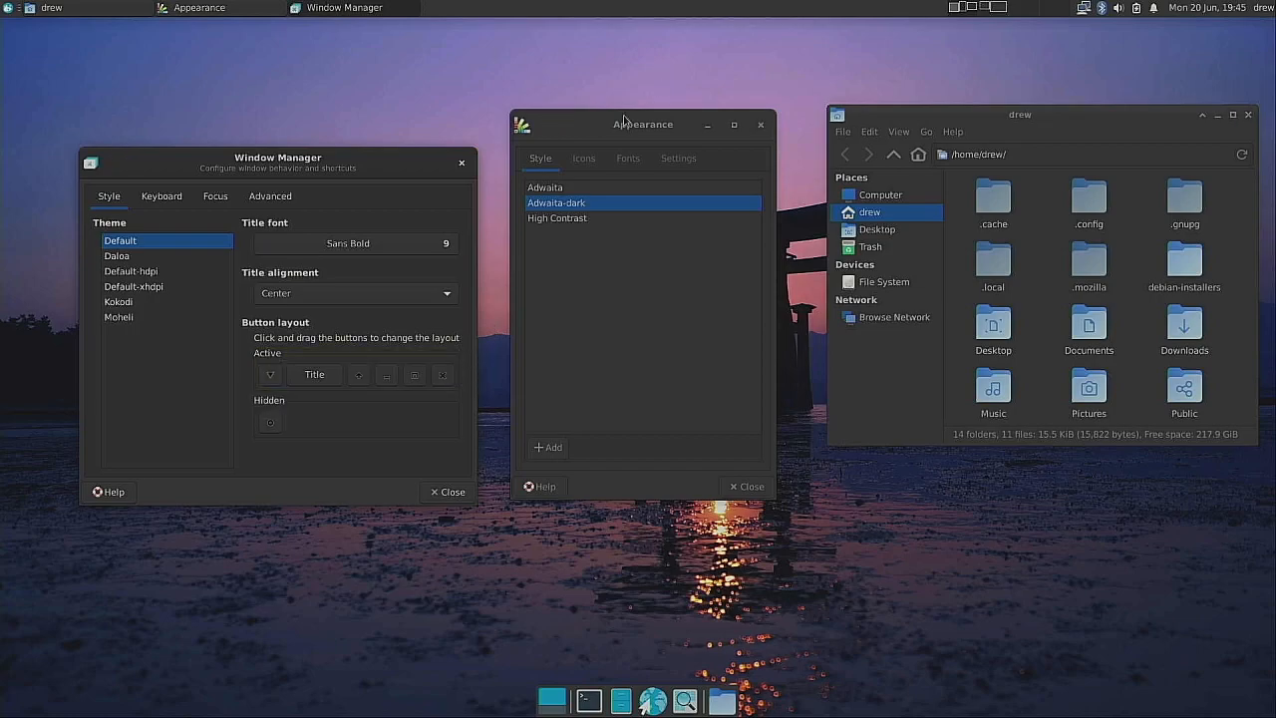
Step: Close the Appearance and Window Manager settings, leaving the button layout as it is
{"action": "mouse_move", "coordinate": [644, 123]}
{"action": "left_mouse_down"}
{"action": "mouse_move", "coordinate": [614, 122]}
{"action": "mouse_move", "coordinate": [631, 130]}
{"action": "left_mouse_up"}
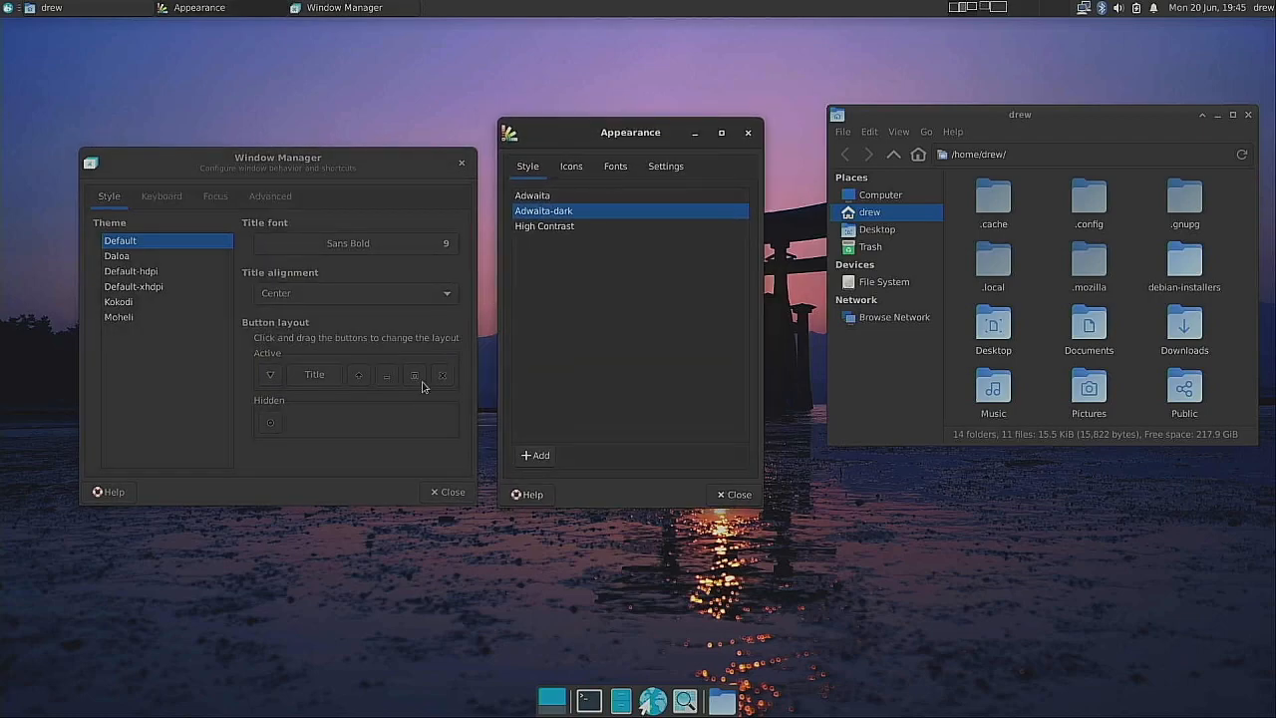
{"action": "left_click", "coordinate": [387, 384]}
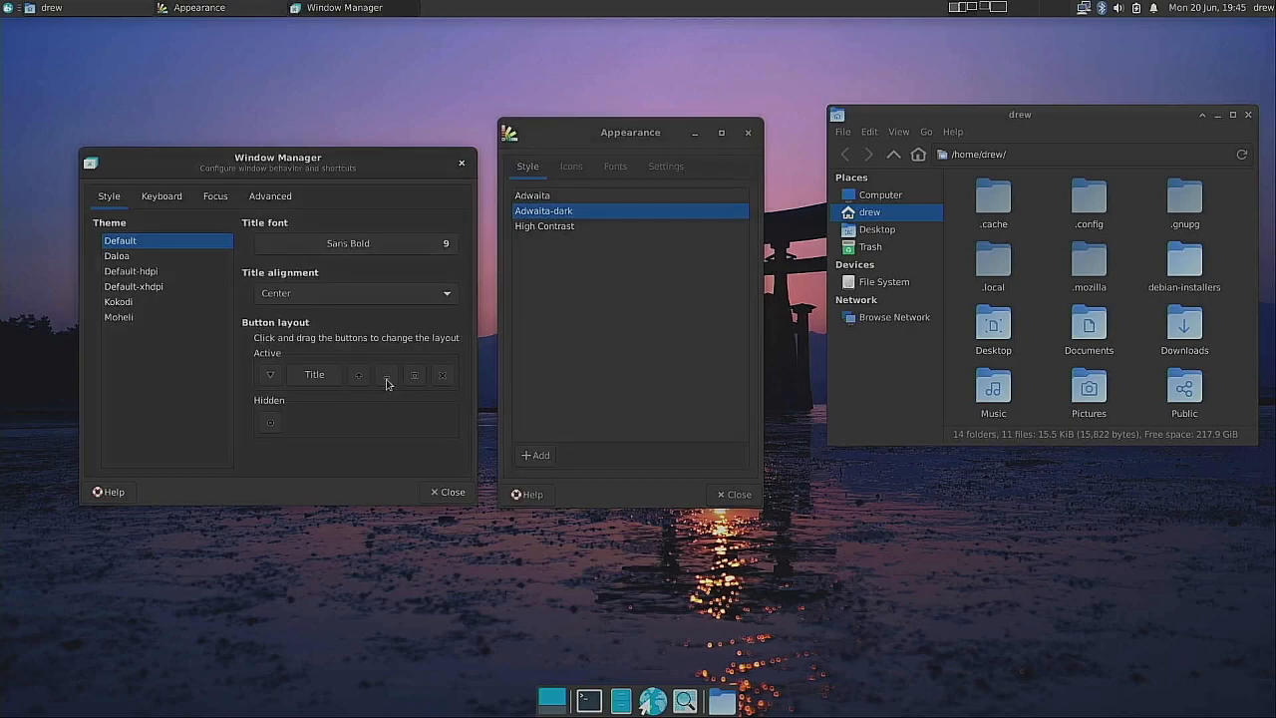
{"action": "mouse_move", "coordinate": [389, 381]}
{"action": "left_mouse_down"}
{"action": "mouse_move", "coordinate": [388, 407]}
{"action": "mouse_move", "coordinate": [372, 370]}
{"action": "mouse_move", "coordinate": [386, 382]}
{"action": "mouse_move", "coordinate": [397, 356]}
{"action": "mouse_move", "coordinate": [384, 415]}
{"action": "mouse_move", "coordinate": [399, 377]}
{"action": "left_mouse_up"}
{"action": "left_click", "coordinate": [747, 132]}
{"action": "left_click", "coordinate": [462, 164]}
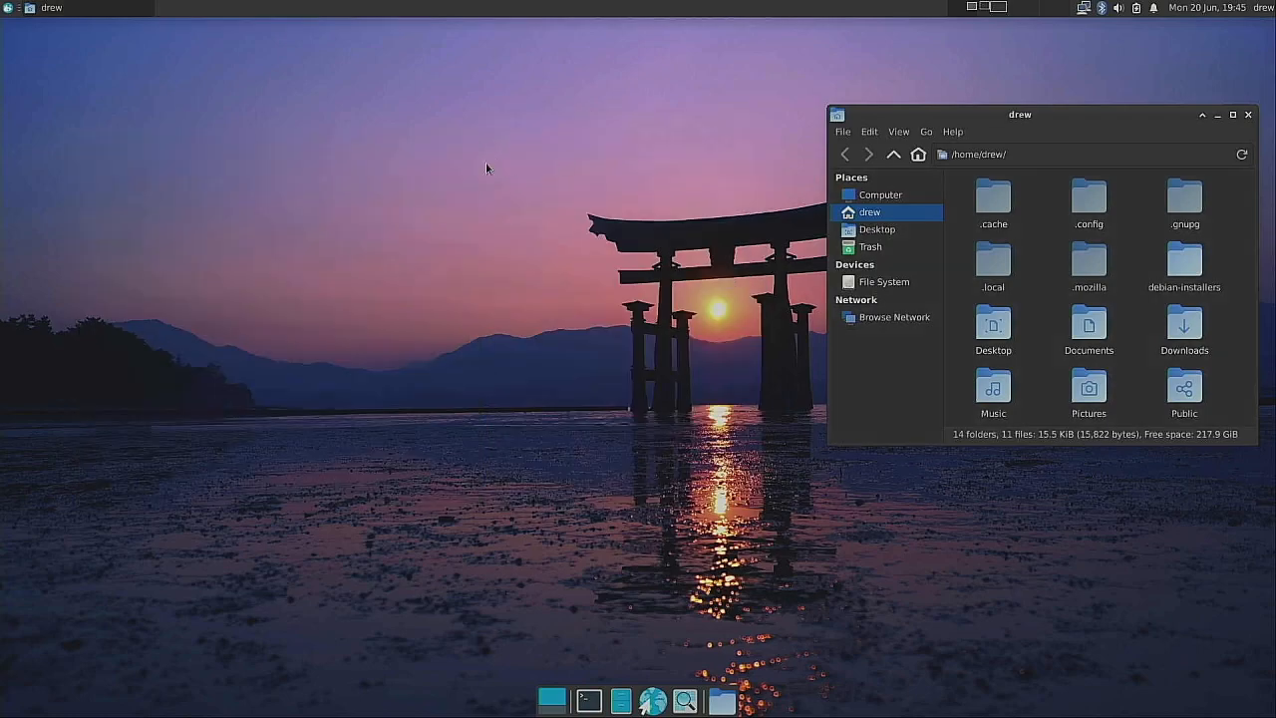
Step: Move the home folder window aside, close the .config folder on the second workspace, and arrange Firefox and the terminal there
{"action": "left_click_drag", "start_coordinate": [985, 115], "coordinate": [181, 173]}
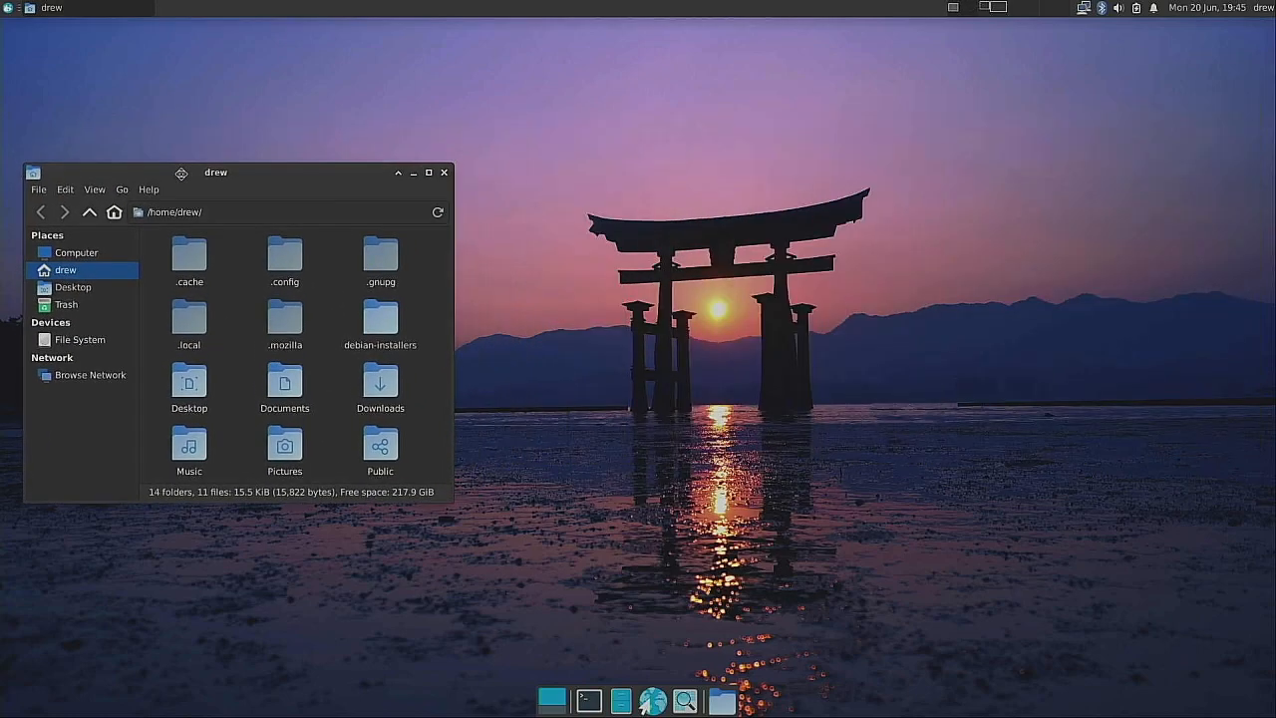
{"action": "left_click", "coordinate": [990, 7]}
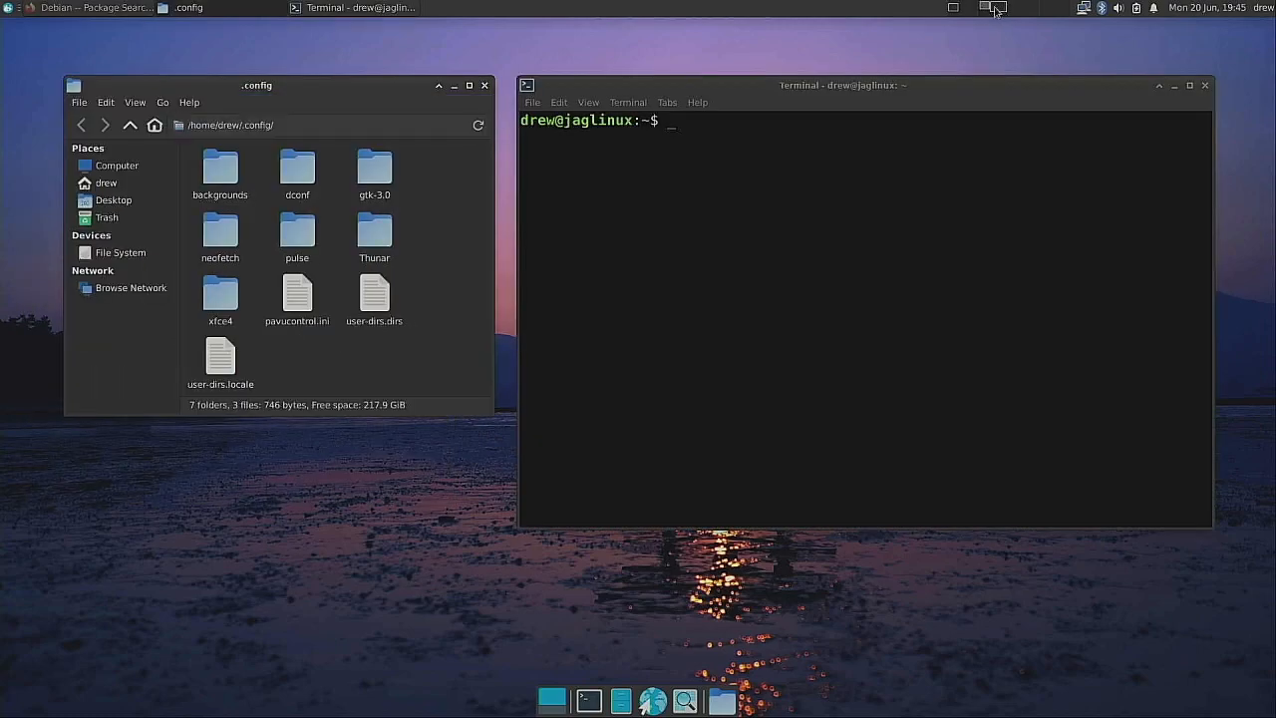
{"action": "left_click", "coordinate": [484, 85]}
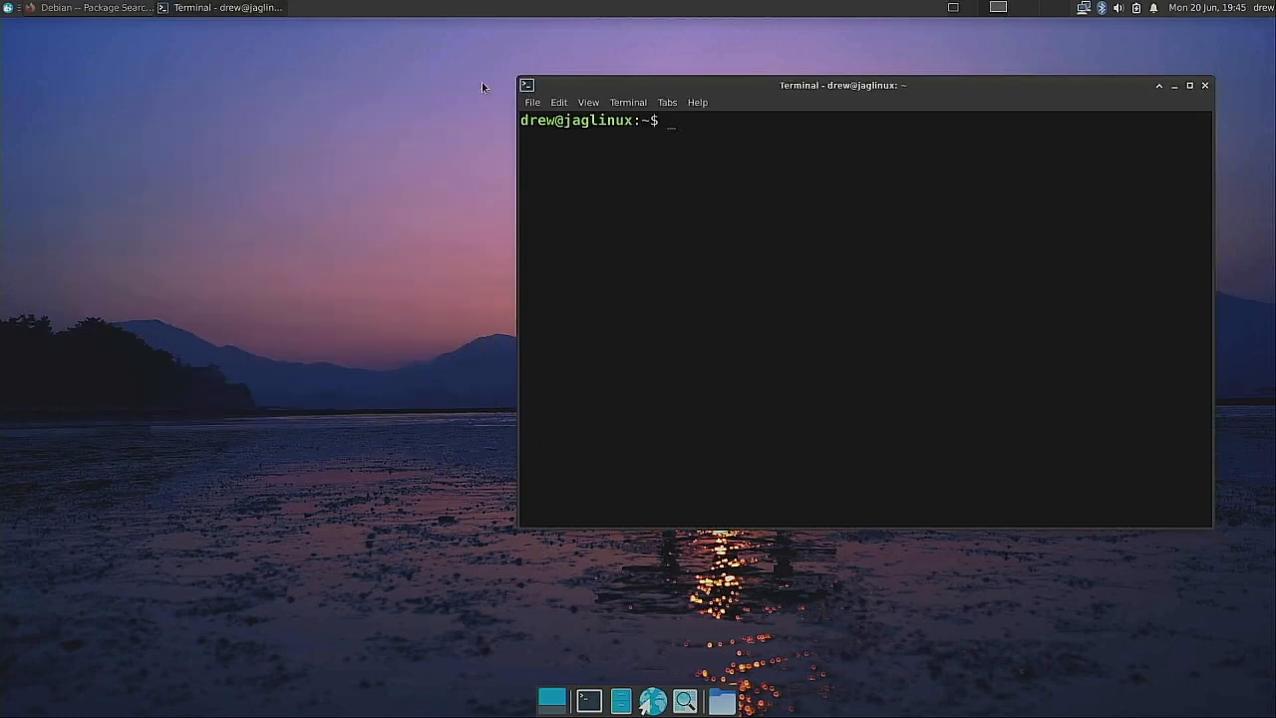
{"action": "left_click", "coordinate": [76, 9]}
{"action": "left_click_drag", "start_coordinate": [1022, 35], "coordinate": [1033, 186]}
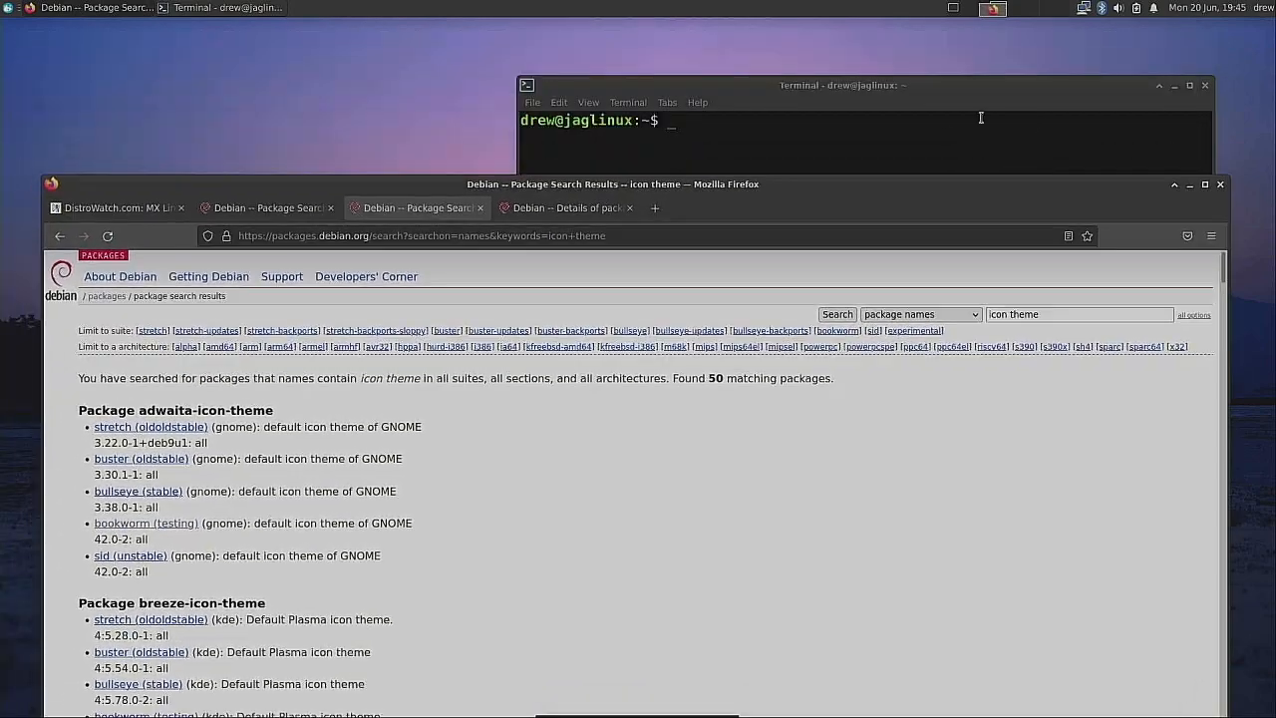
{"action": "left_click_drag", "start_coordinate": [776, 84], "coordinate": [813, 71]}
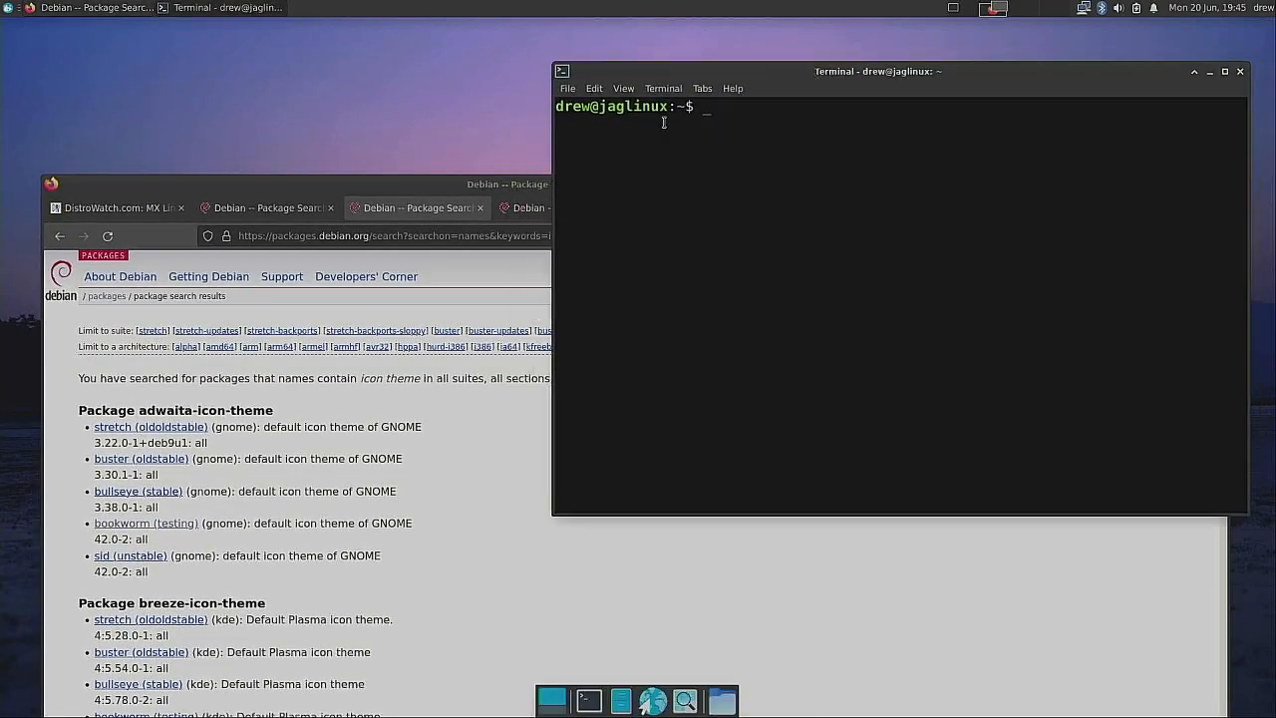
Step: Set the terminal's color preferences to use system theme colors for text and background, and close the preferences
{"action": "left_click", "coordinate": [596, 92]}
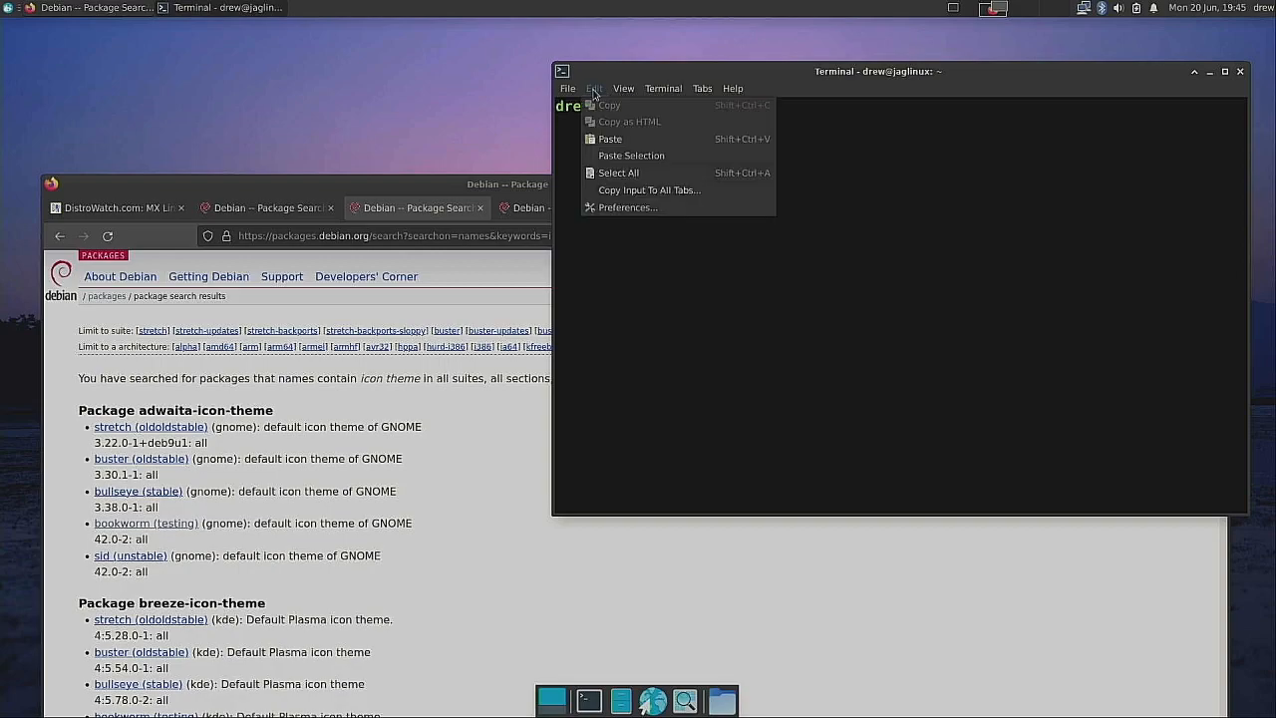
{"action": "left_click", "coordinate": [624, 208]}
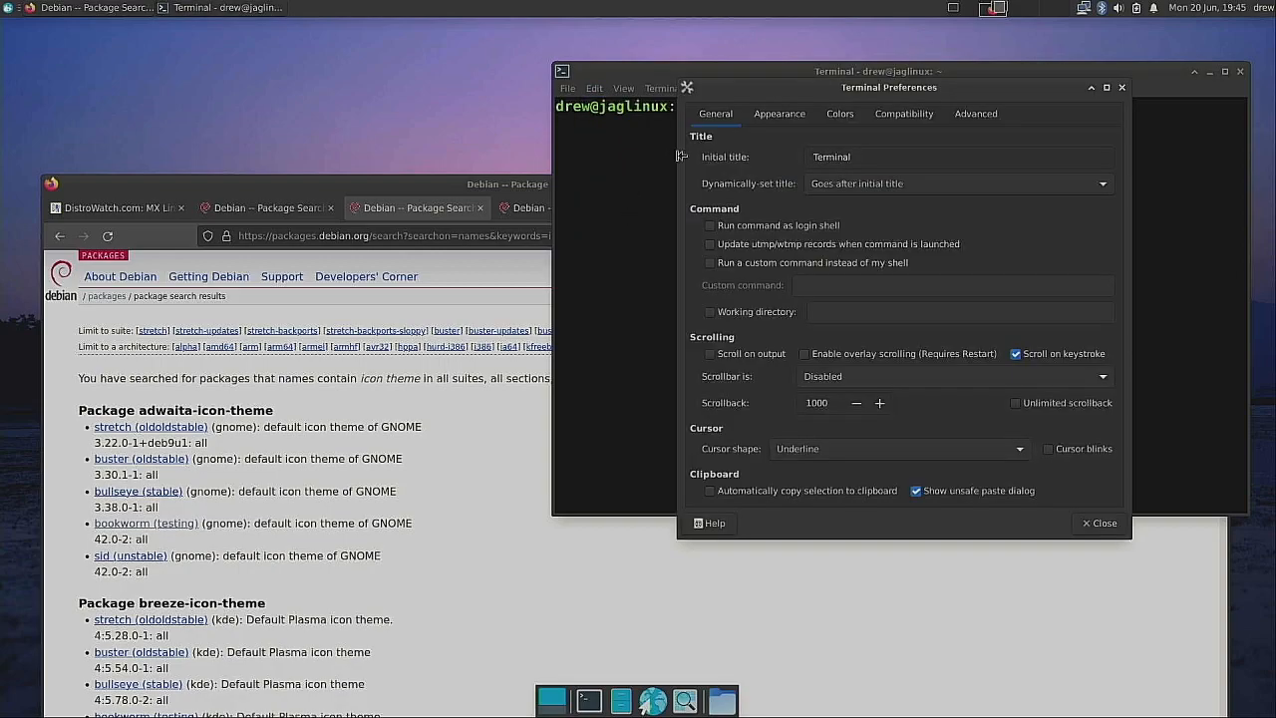
{"action": "left_click", "coordinate": [789, 116]}
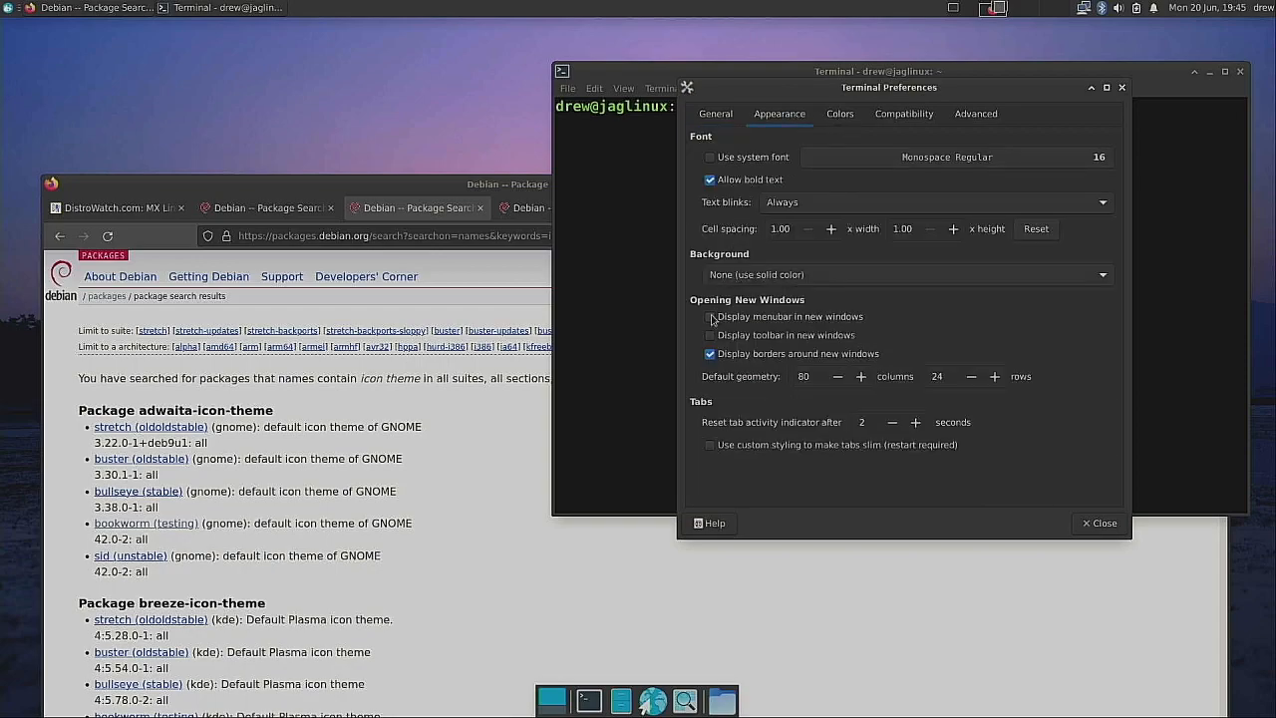
{"action": "left_click", "coordinate": [840, 114]}
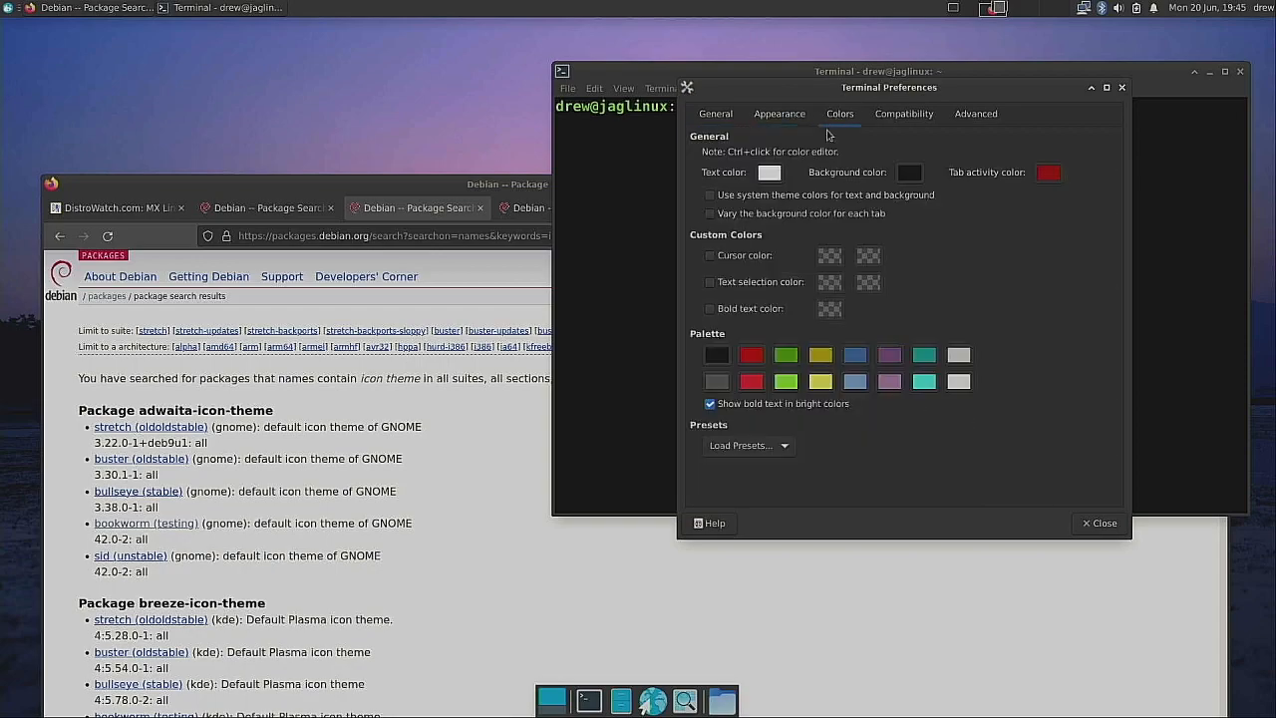
{"action": "left_click", "coordinate": [709, 196]}
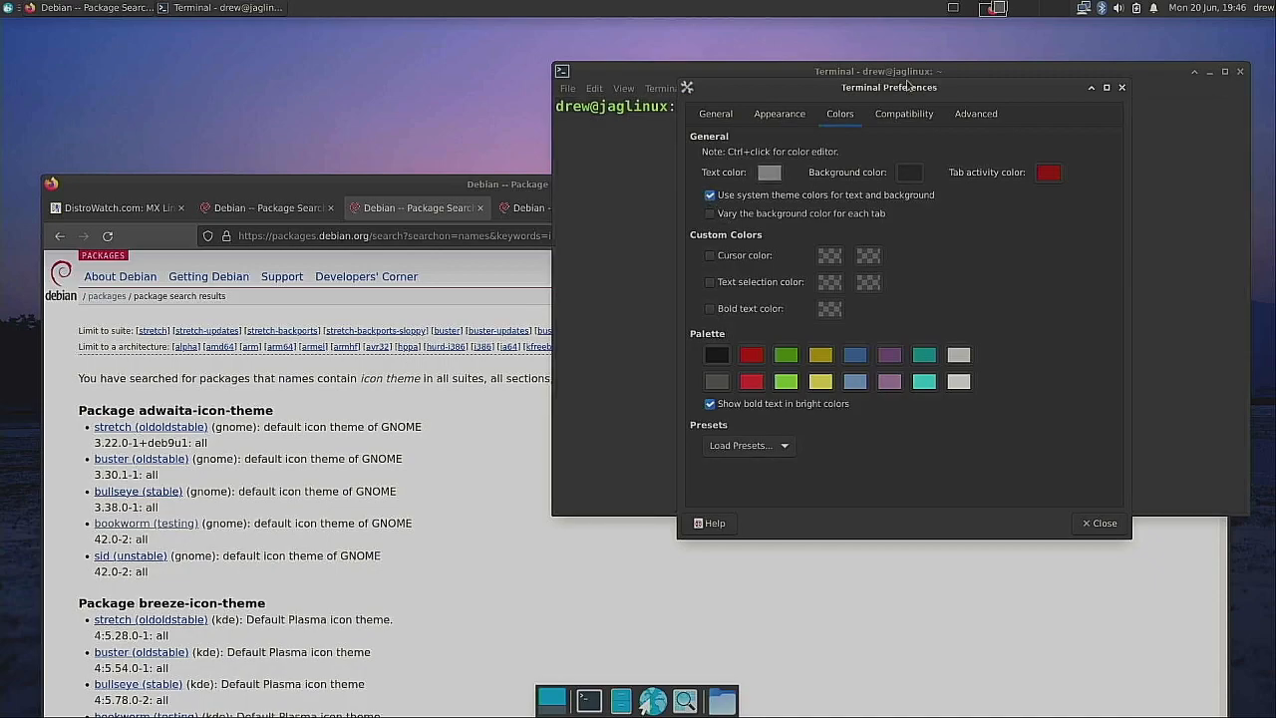
{"action": "left_click_drag", "start_coordinate": [897, 96], "coordinate": [400, 173]}
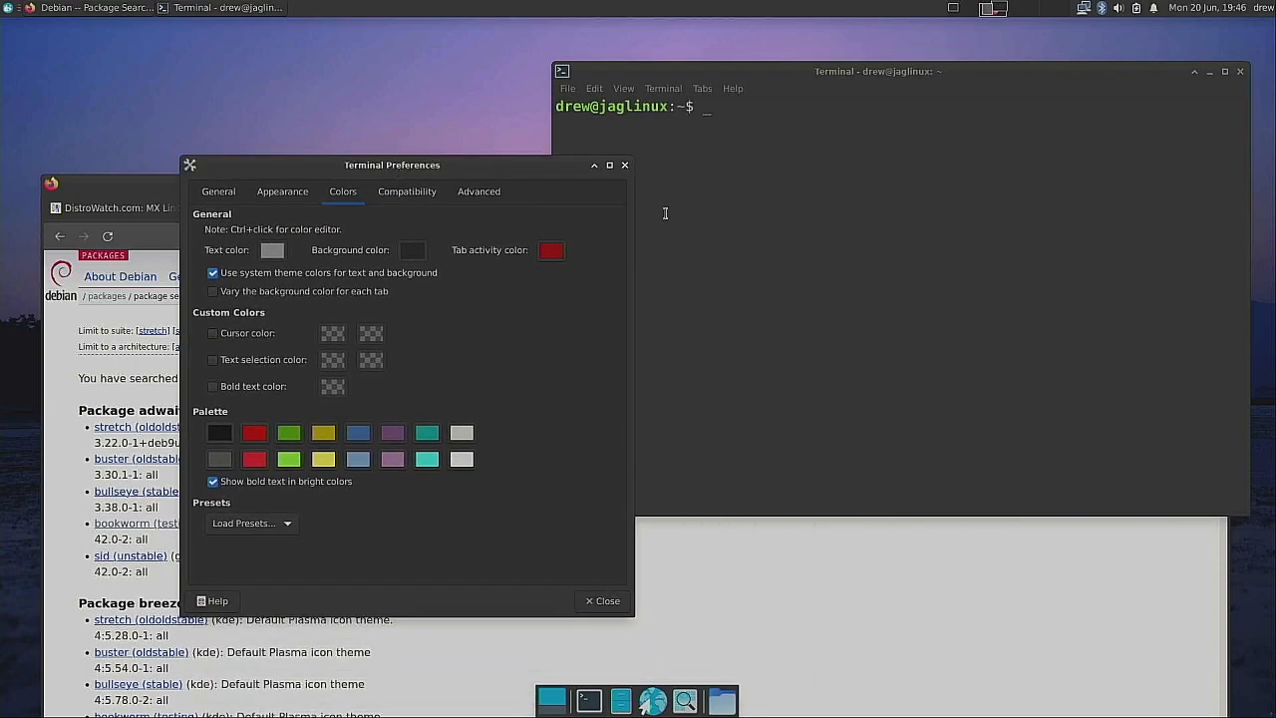
{"action": "left_click_drag", "start_coordinate": [491, 167], "coordinate": [978, 188]}
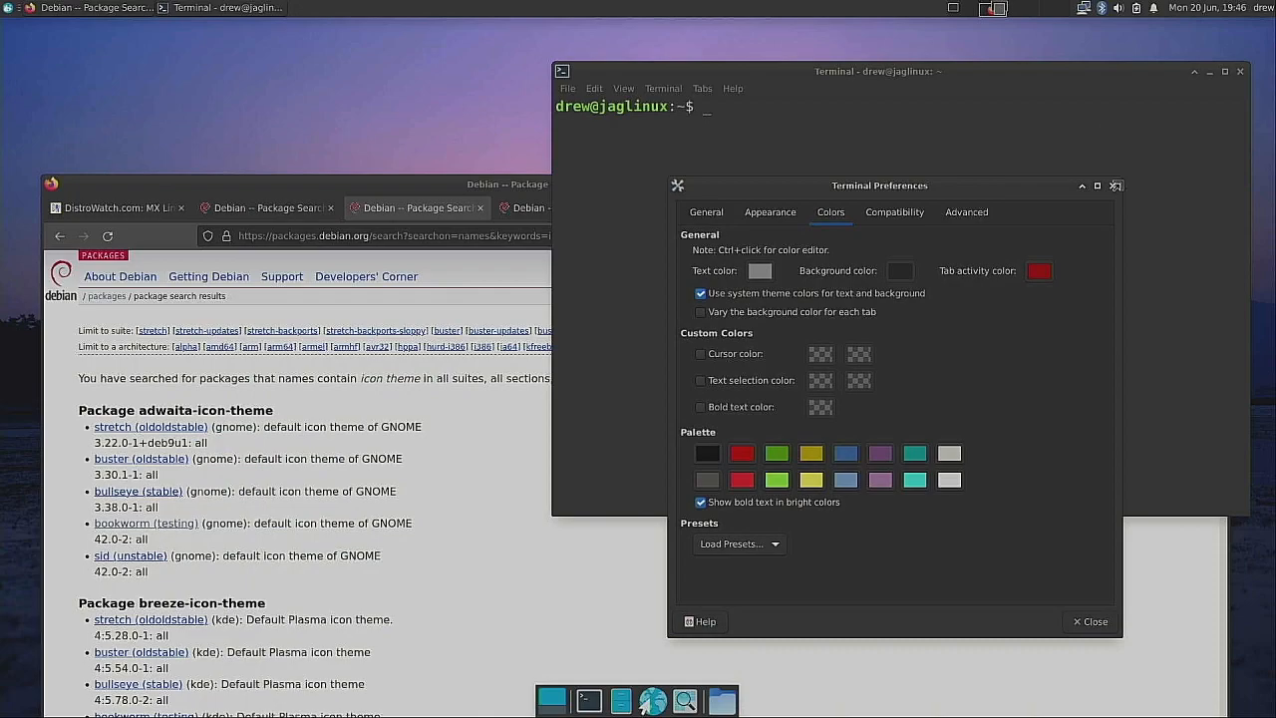
{"action": "left_click", "coordinate": [1113, 187]}
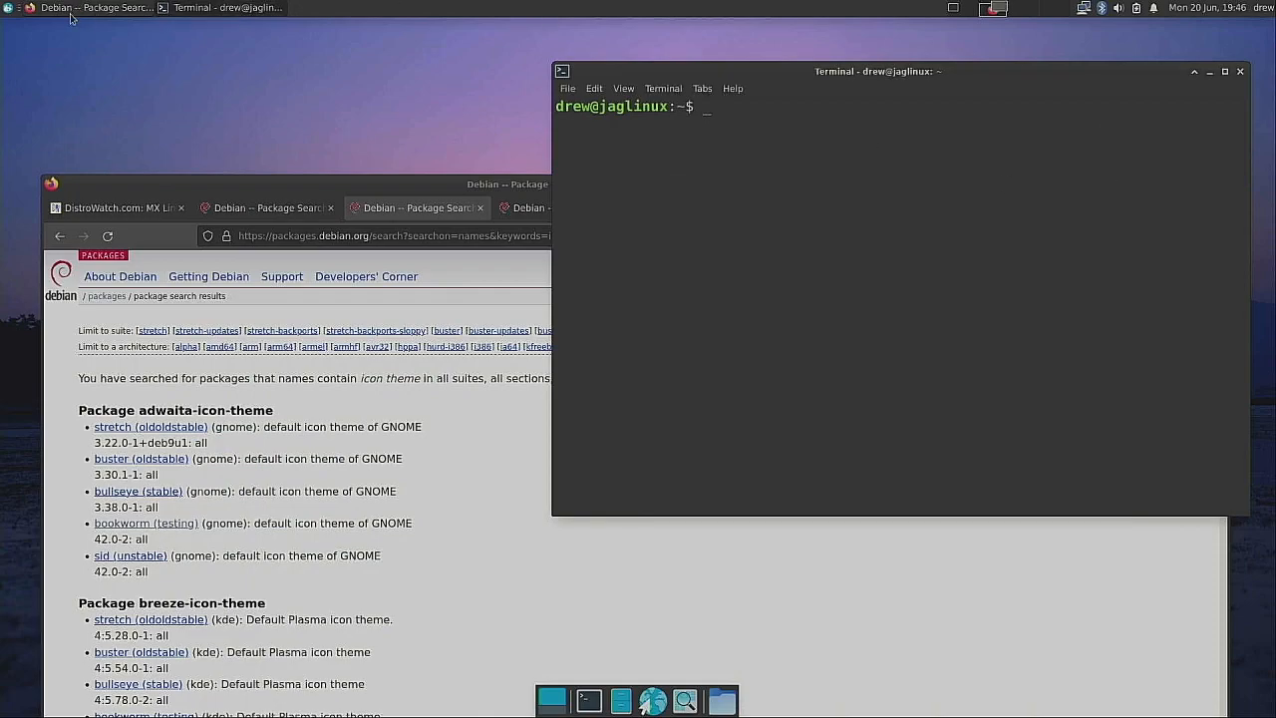
Step: Move the Firefox window to the third workspace and return to the terminal on the second workspace
{"action": "left_click", "coordinate": [962, 9]}
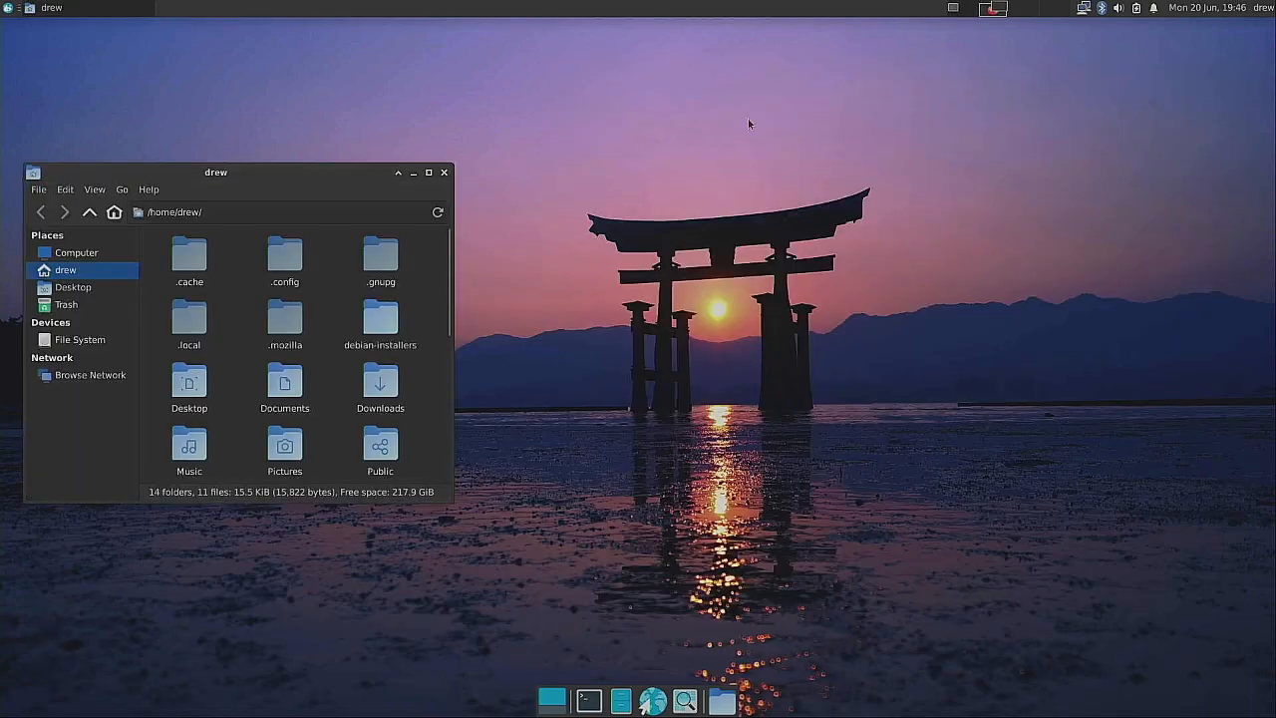
{"action": "left_click", "coordinate": [1000, 12]}
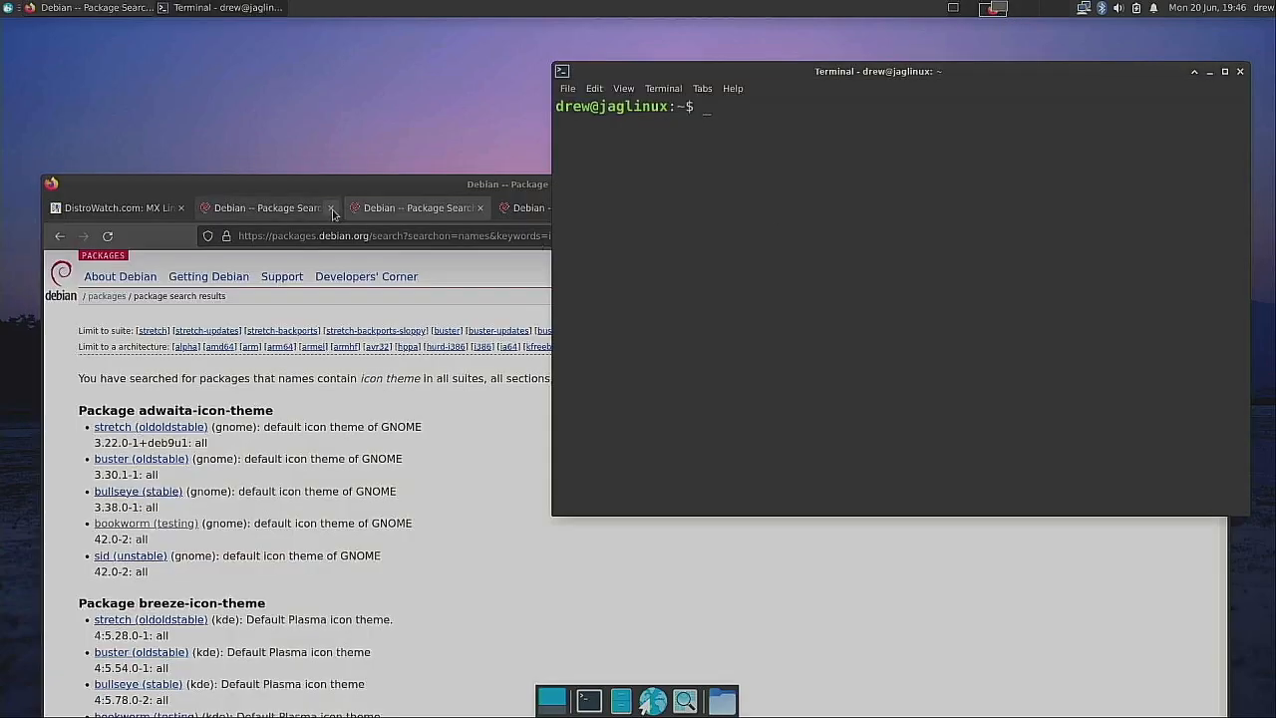
{"action": "left_click_drag", "start_coordinate": [369, 186], "coordinate": [541, 79]}
{"action": "left_click", "coordinate": [1000, 7]}
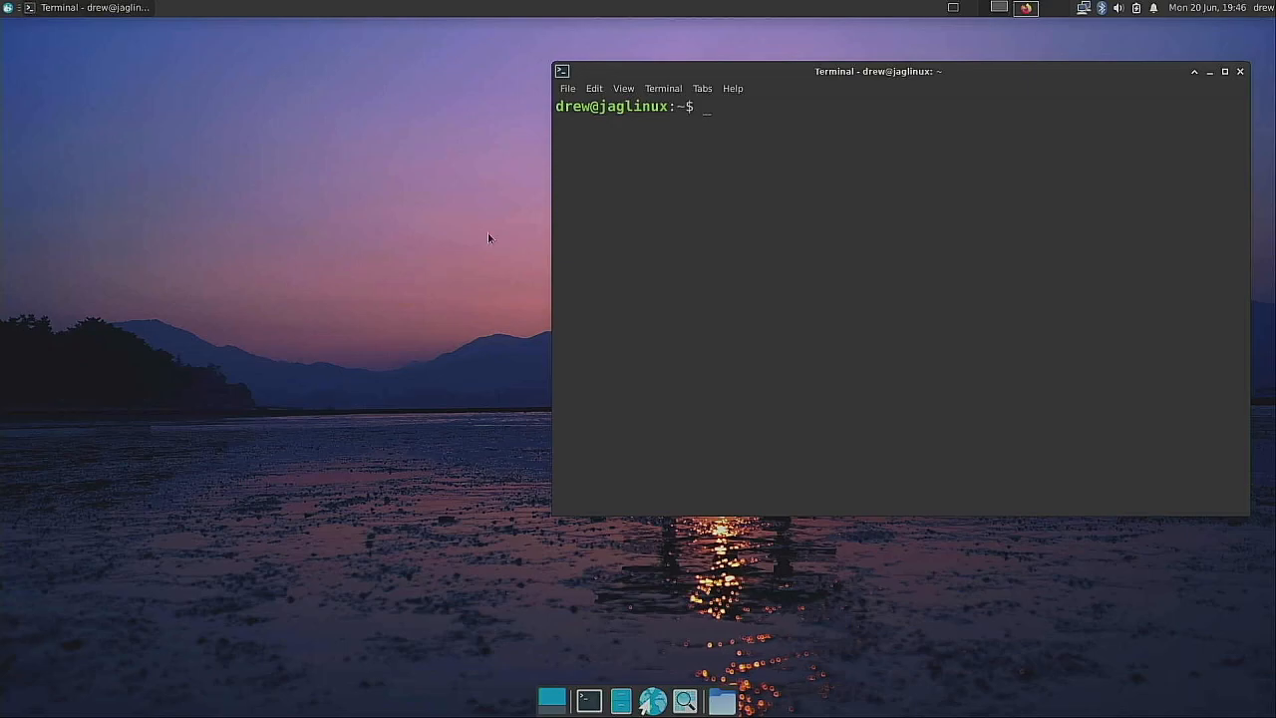
Step: Open the recently used Appearance settings, try the Adwaita style, and place the window beside the terminal
{"action": "left_click", "coordinate": [9, 7]}
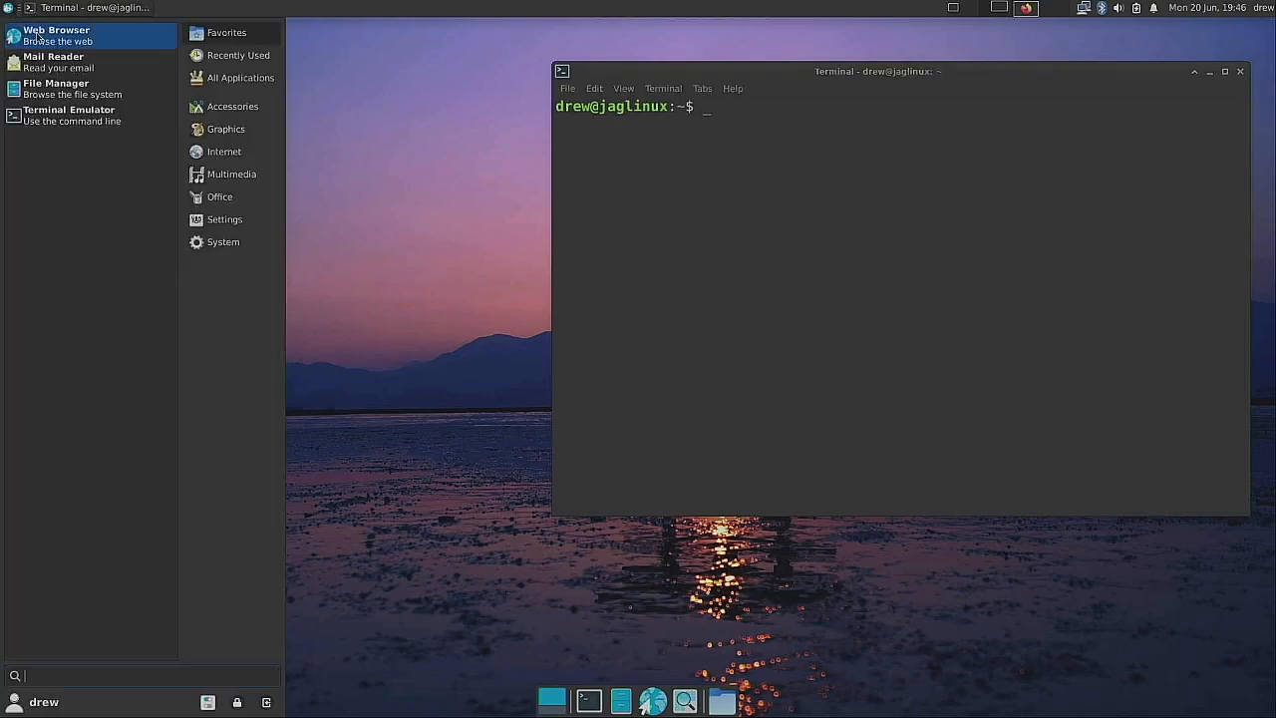
{"action": "left_click", "coordinate": [199, 63]}
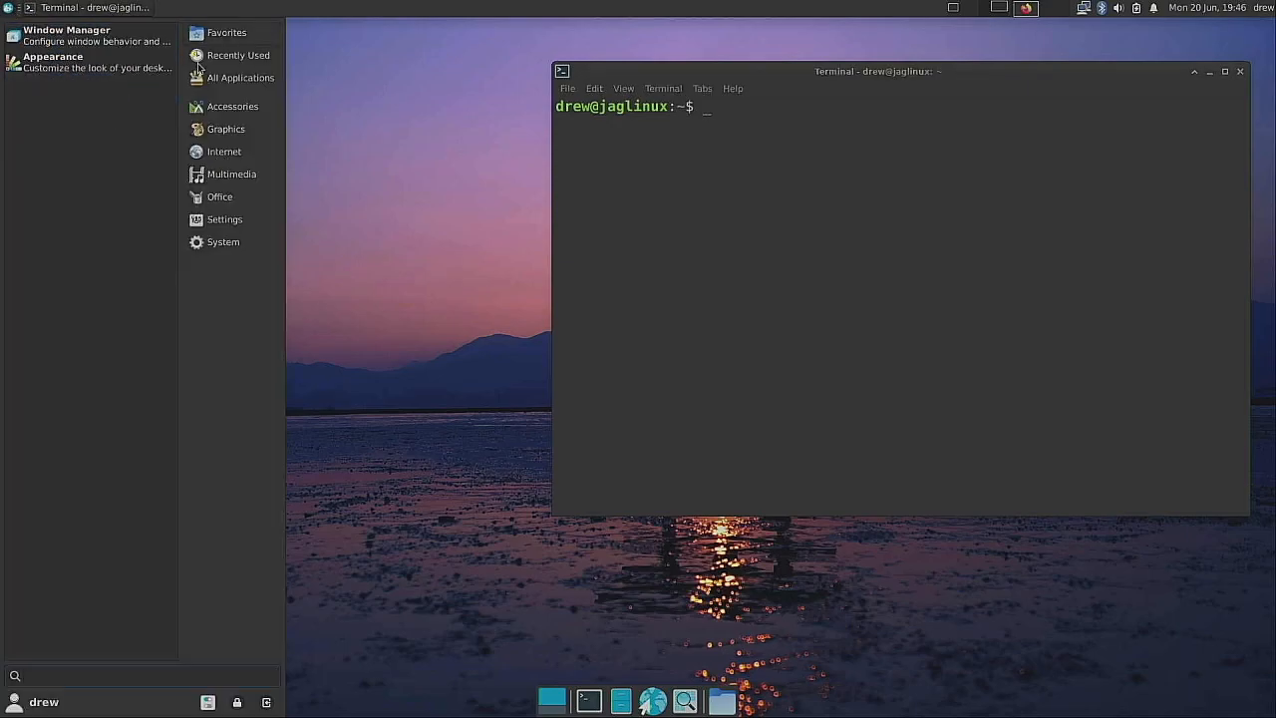
{"action": "left_click", "coordinate": [125, 63]}
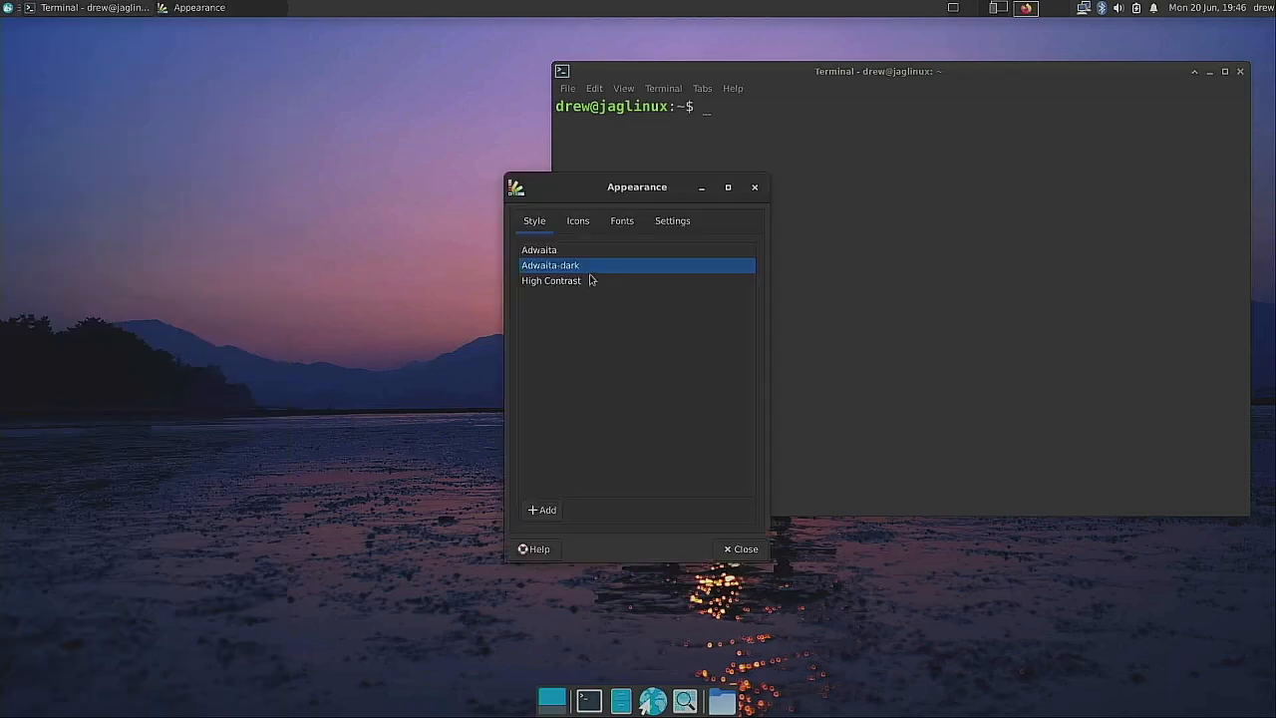
{"action": "left_click", "coordinate": [549, 255]}
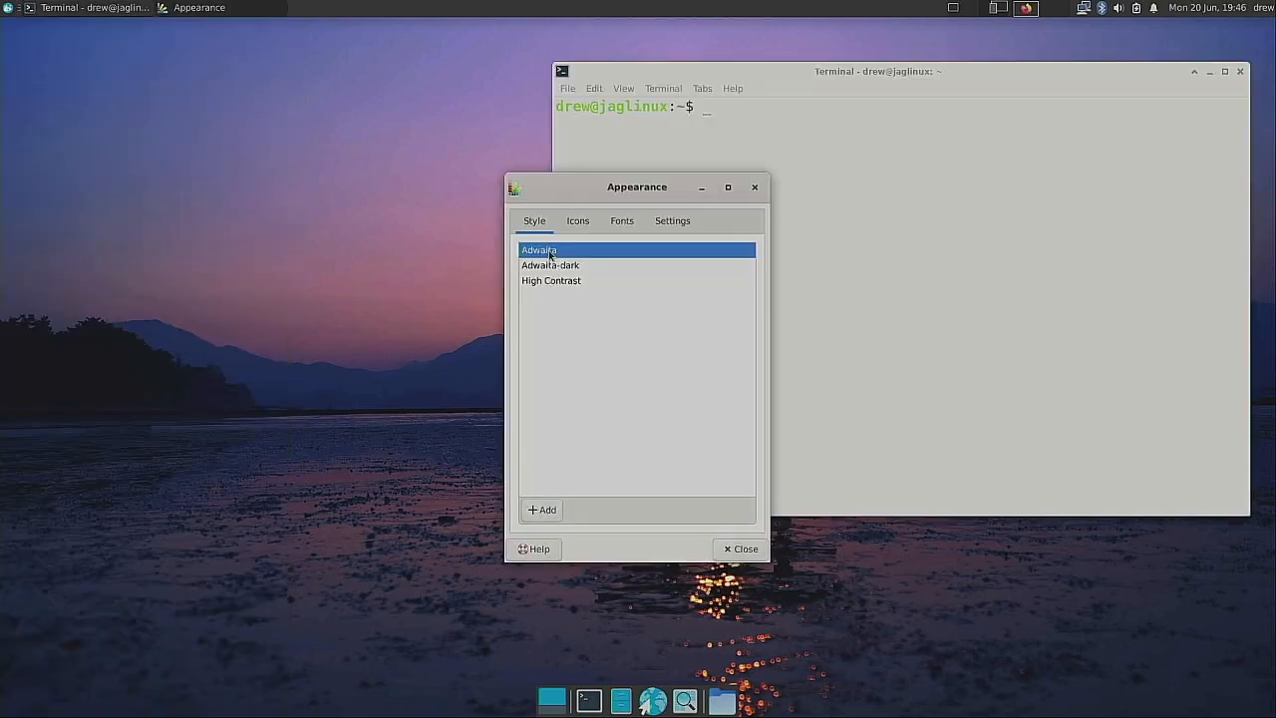
{"action": "left_click_drag", "start_coordinate": [665, 189], "coordinate": [305, 125]}
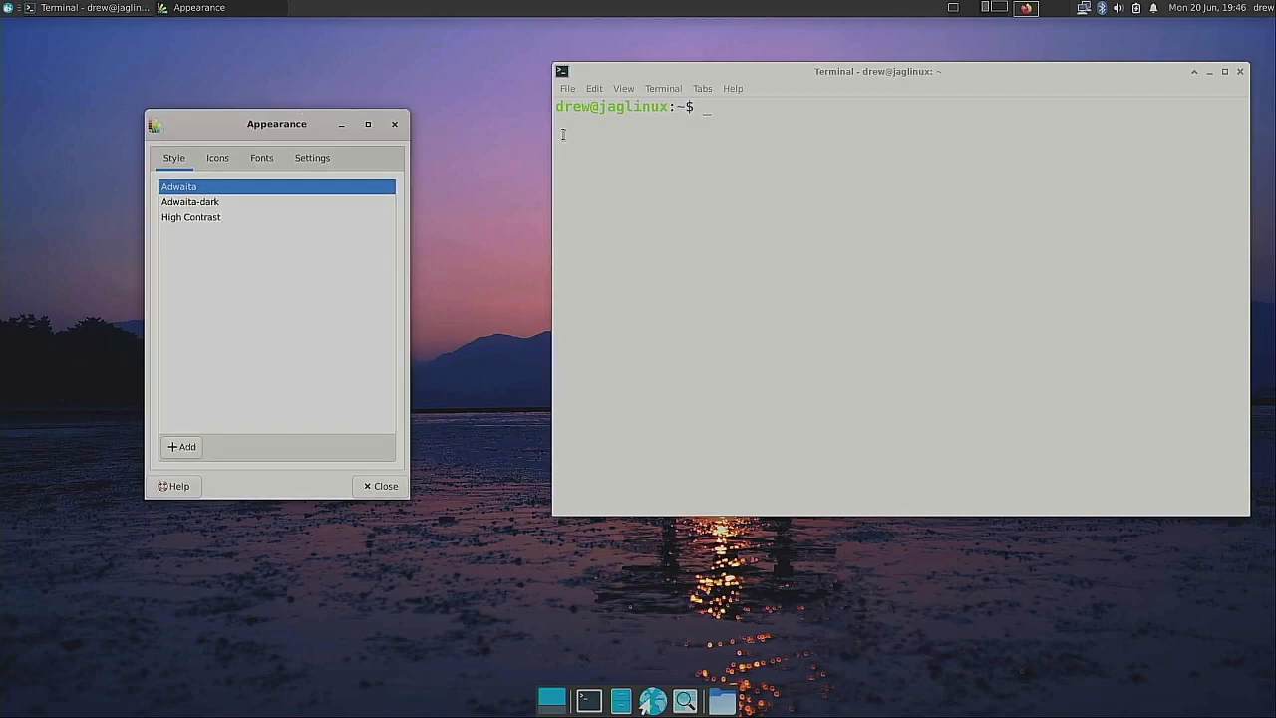
Step: Restore the Adwaita-dark style and reposition the terminal next to the Appearance settings
{"action": "left_click", "coordinate": [203, 204]}
{"action": "left_click_drag", "start_coordinate": [708, 71], "coordinate": [660, 102]}
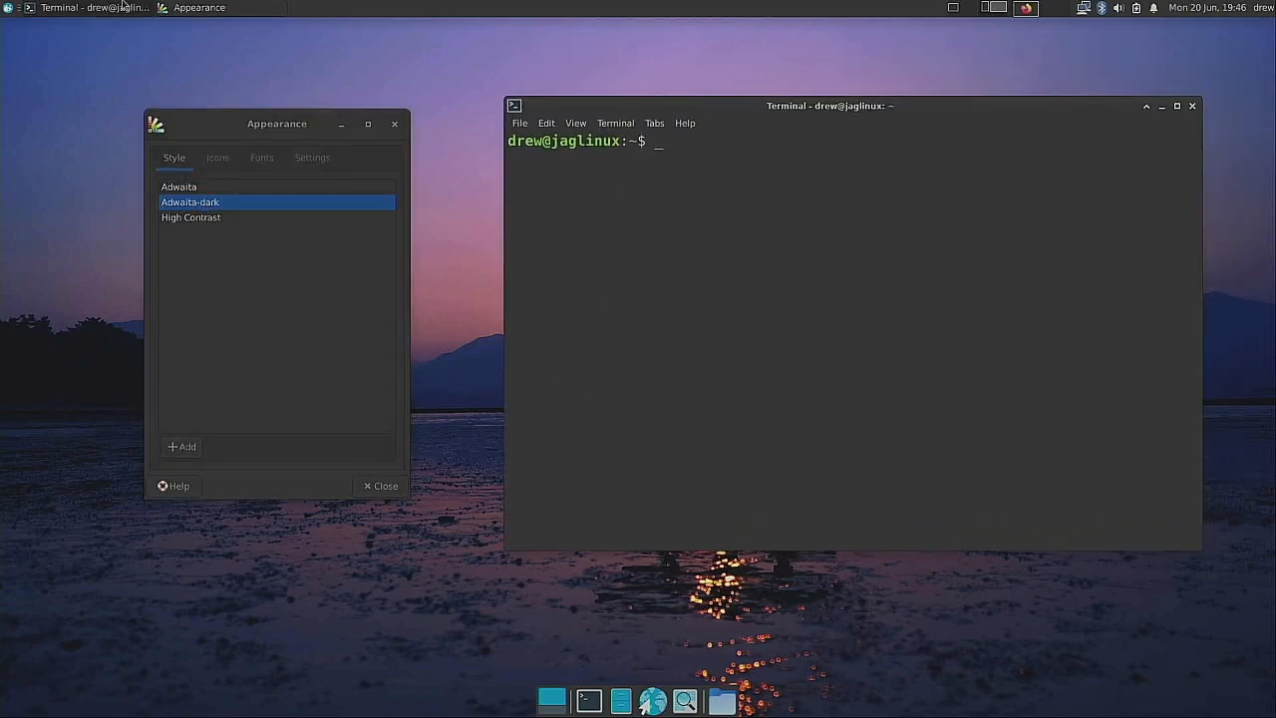
{"action": "left_click", "coordinate": [192, 10]}
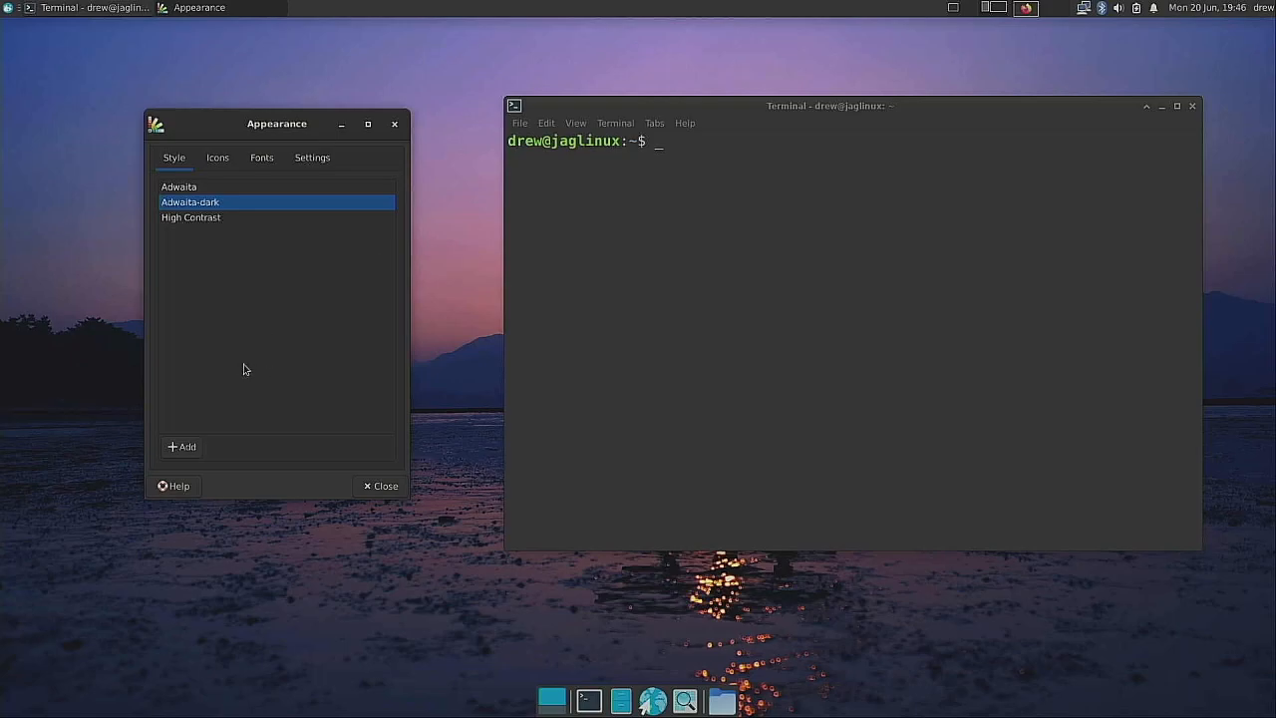
Step: Look through the Debian icon theme packages in Firefox on the third workspace, down to the papirus-icon-theme bookworm version
{"action": "left_click", "coordinate": [1034, 10]}
{"action": "left_click_drag", "start_coordinate": [802, 81], "coordinate": [639, 46]}
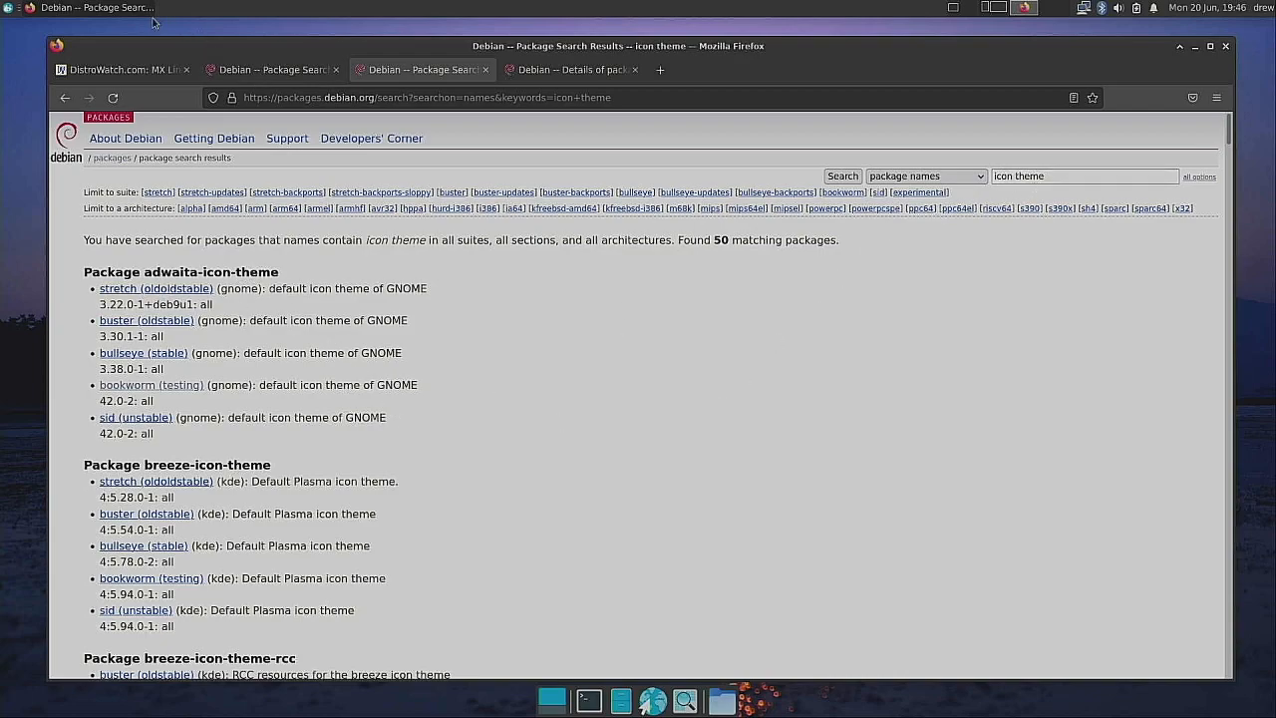
{"action": "scroll", "coordinate": [264, 404], "scroll_direction": "down", "scroll_amount": 10}
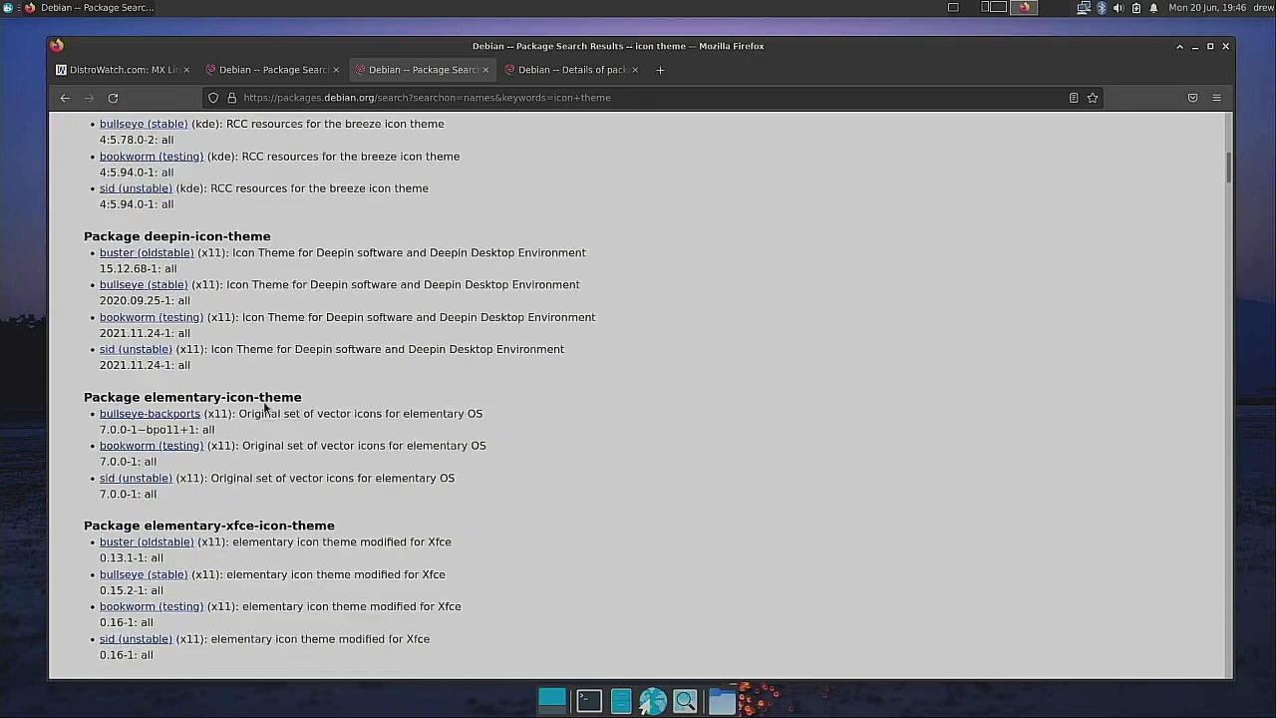
{"action": "scroll", "coordinate": [264, 403], "scroll_direction": "down", "scroll_amount": 6}
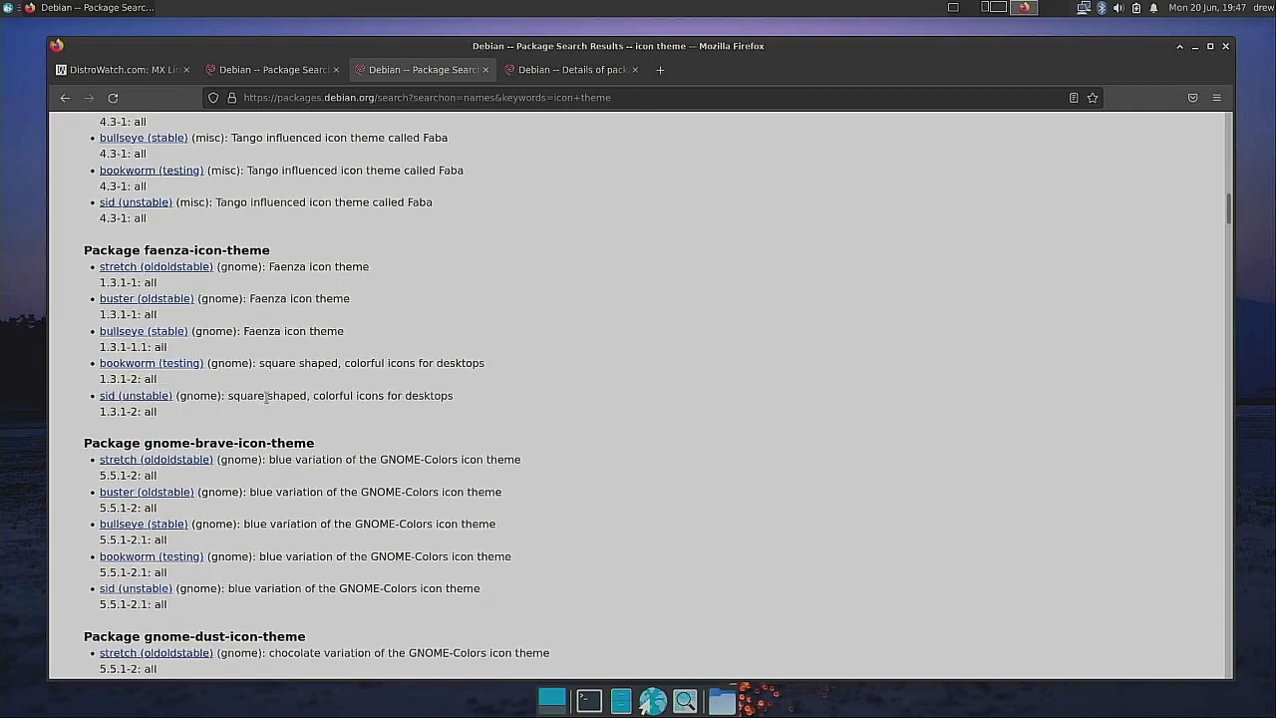
{"action": "scroll", "coordinate": [266, 397], "scroll_direction": "up", "scroll_amount": 3}
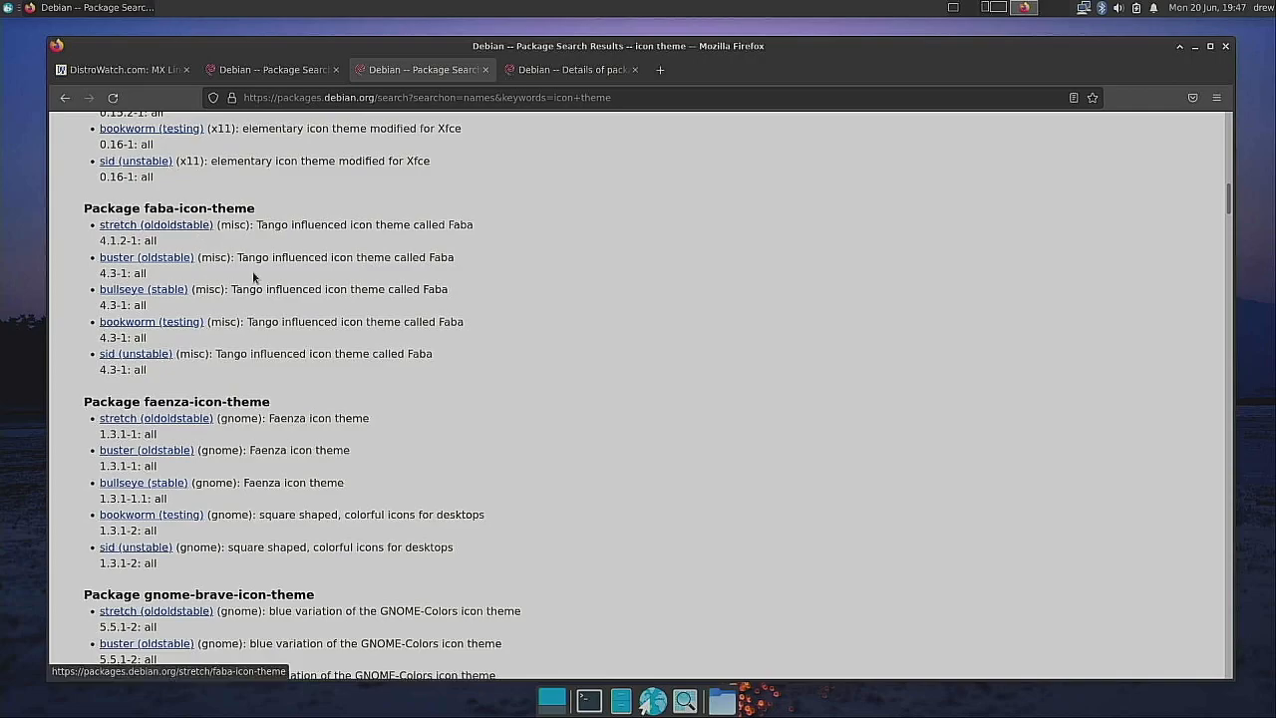
{"action": "scroll", "coordinate": [251, 272], "scroll_direction": "down", "scroll_amount": 20}
{"action": "scroll", "coordinate": [251, 286], "scroll_direction": "down", "scroll_amount": 20}
{"action": "scroll", "coordinate": [252, 285], "scroll_direction": "down", "scroll_amount": 20}
{"action": "scroll", "coordinate": [261, 299], "scroll_direction": "down", "scroll_amount": 20}
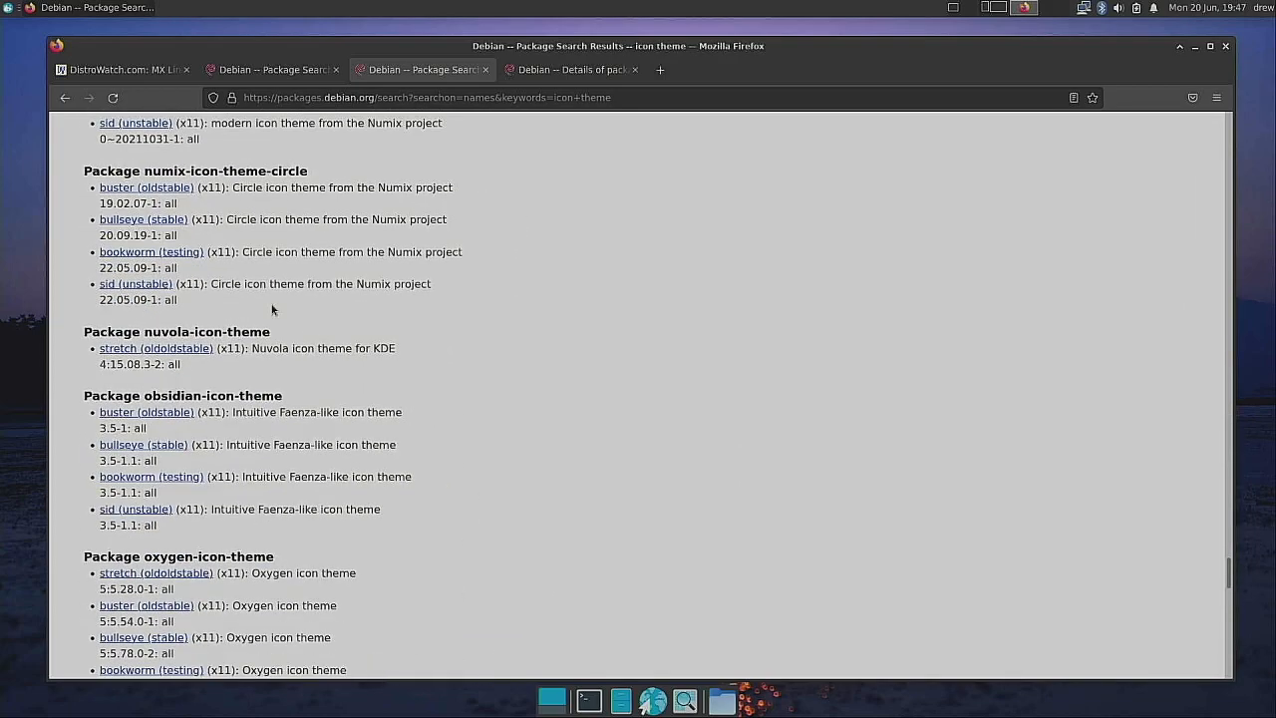
{"action": "scroll", "coordinate": [276, 311], "scroll_direction": "up", "scroll_amount": 3}
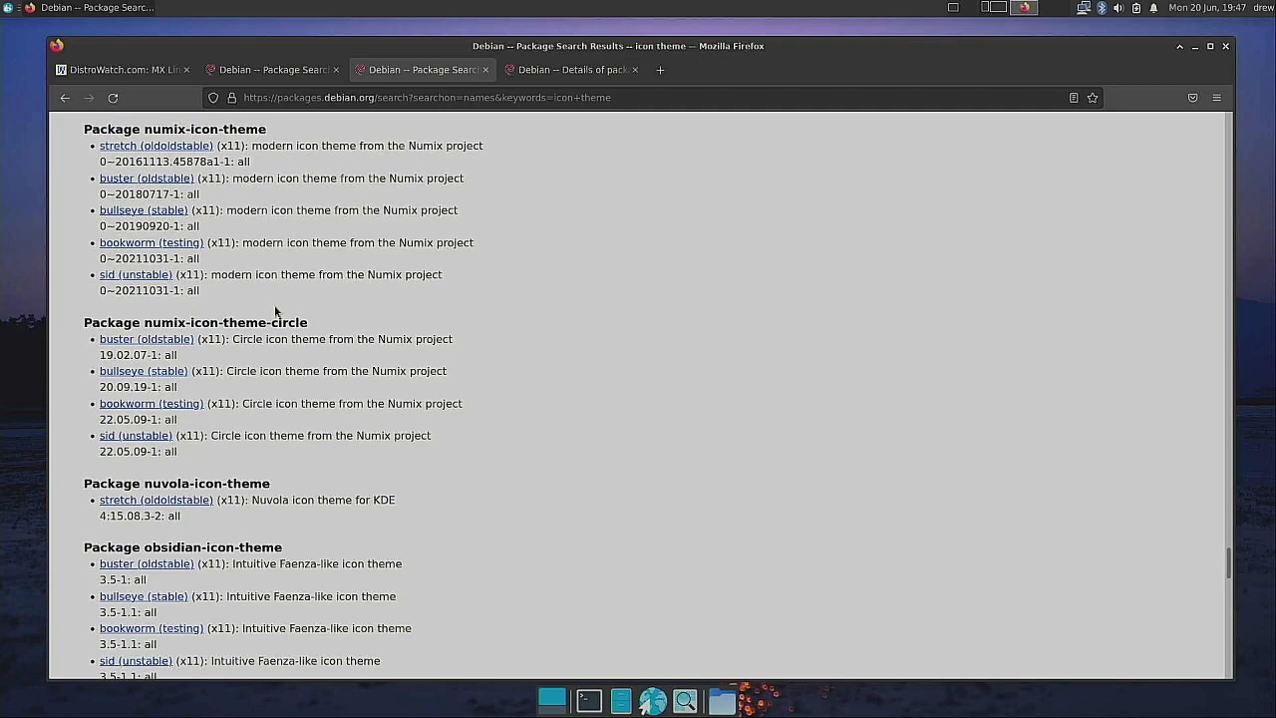
{"action": "scroll", "coordinate": [277, 312], "scroll_direction": "down", "scroll_amount": 20}
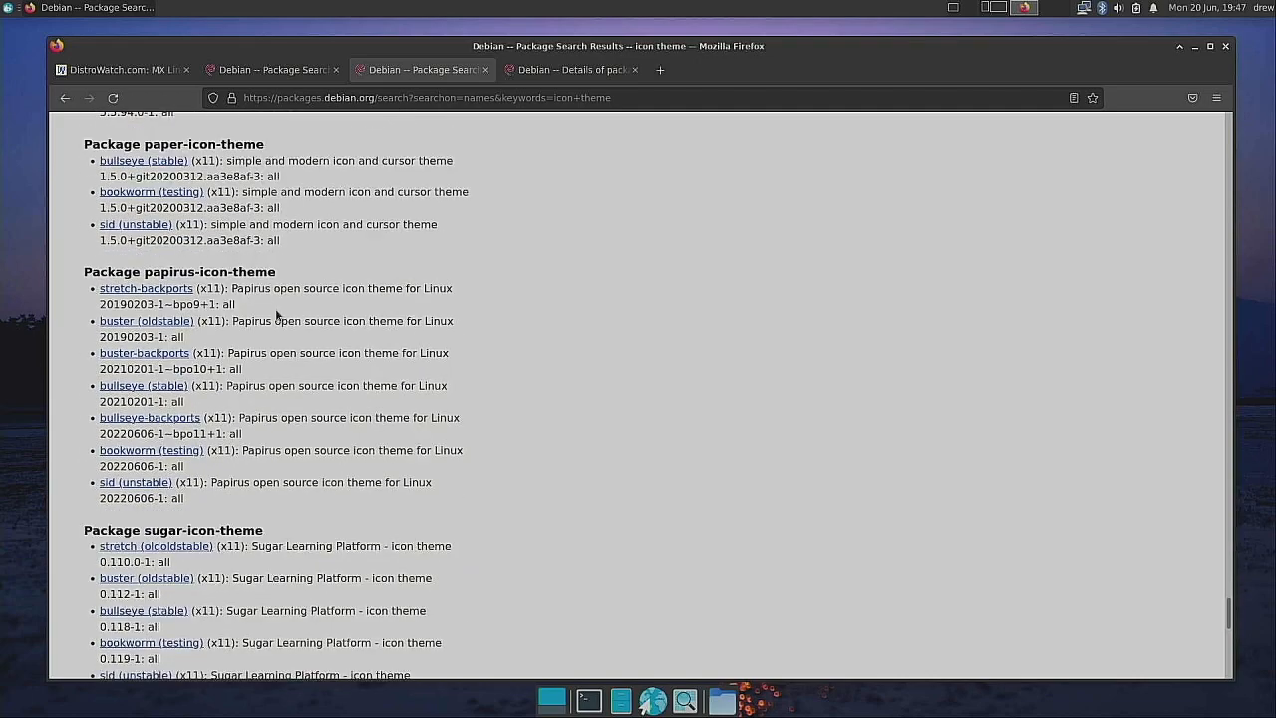
{"action": "scroll", "coordinate": [278, 315], "scroll_direction": "up", "scroll_amount": 5}
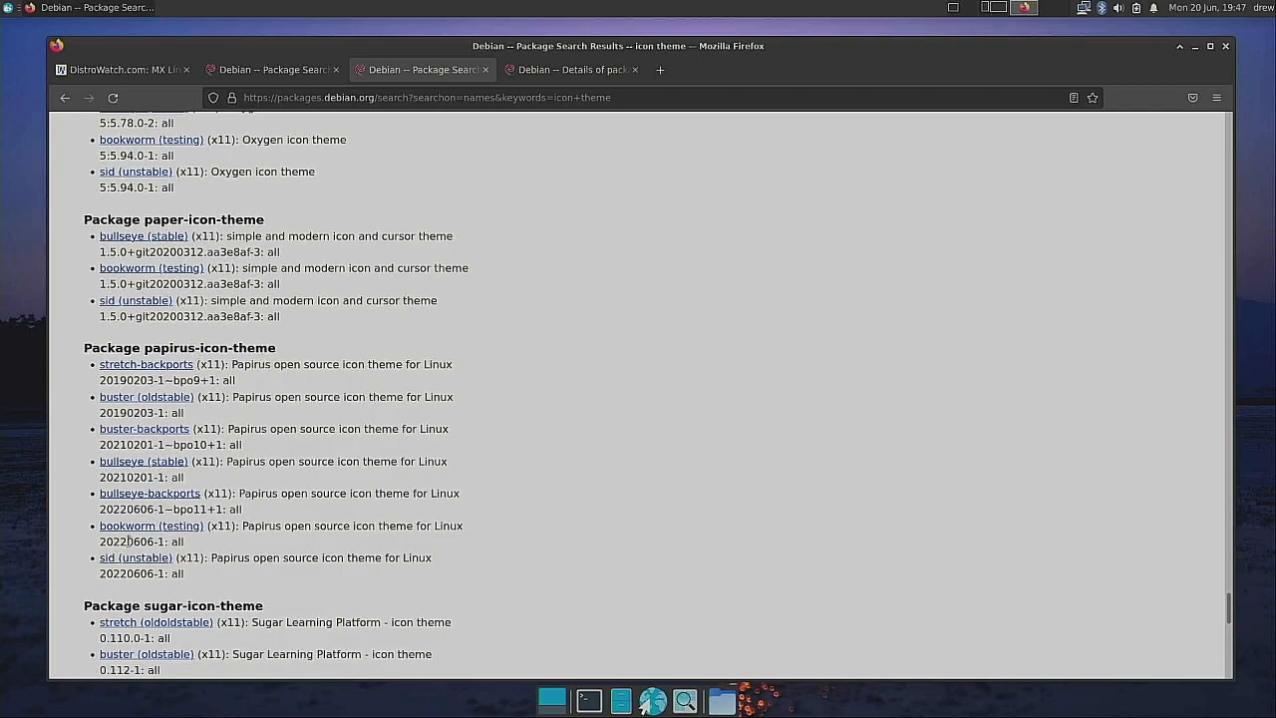
{"action": "left_click_drag", "start_coordinate": [128, 541], "coordinate": [155, 542]}
Step: Open a terminal over Firefox and install papirus-icon-theme with sudo apt install, authorizing with the account password
{"action": "left_click", "coordinate": [592, 704]}
{"action": "left_click_drag", "start_coordinate": [405, 287], "coordinate": [892, 198]}
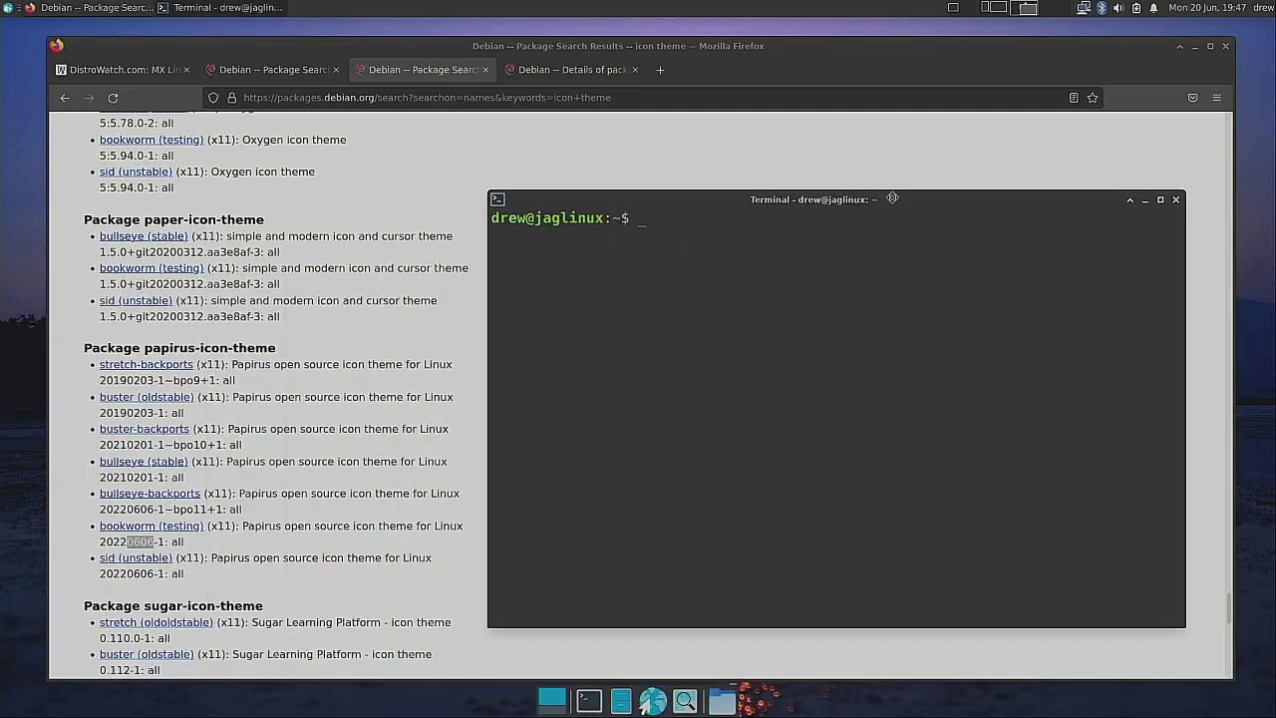
{"action": "type", "text": "sudo apt install "}
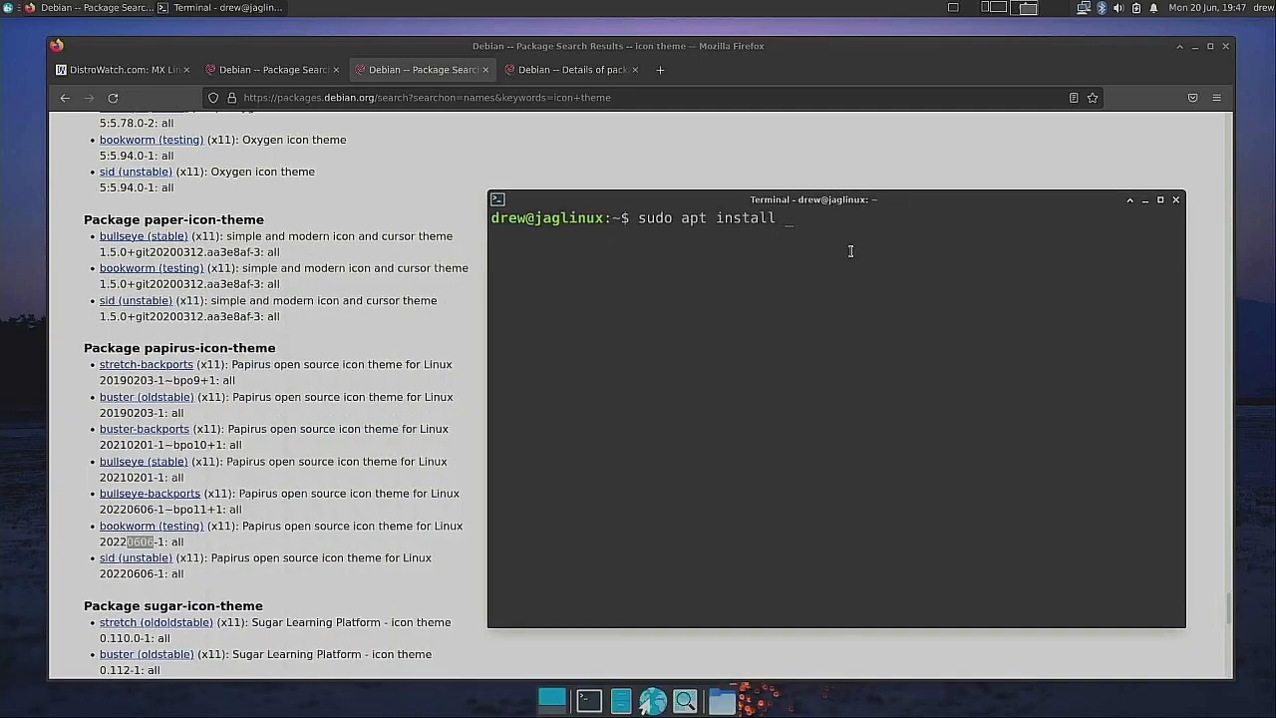
{"action": "type", "text": "papirus-icon-theme"}
{"action": "key", "text": "Return"}
{"action": "key", "text": "Return"}
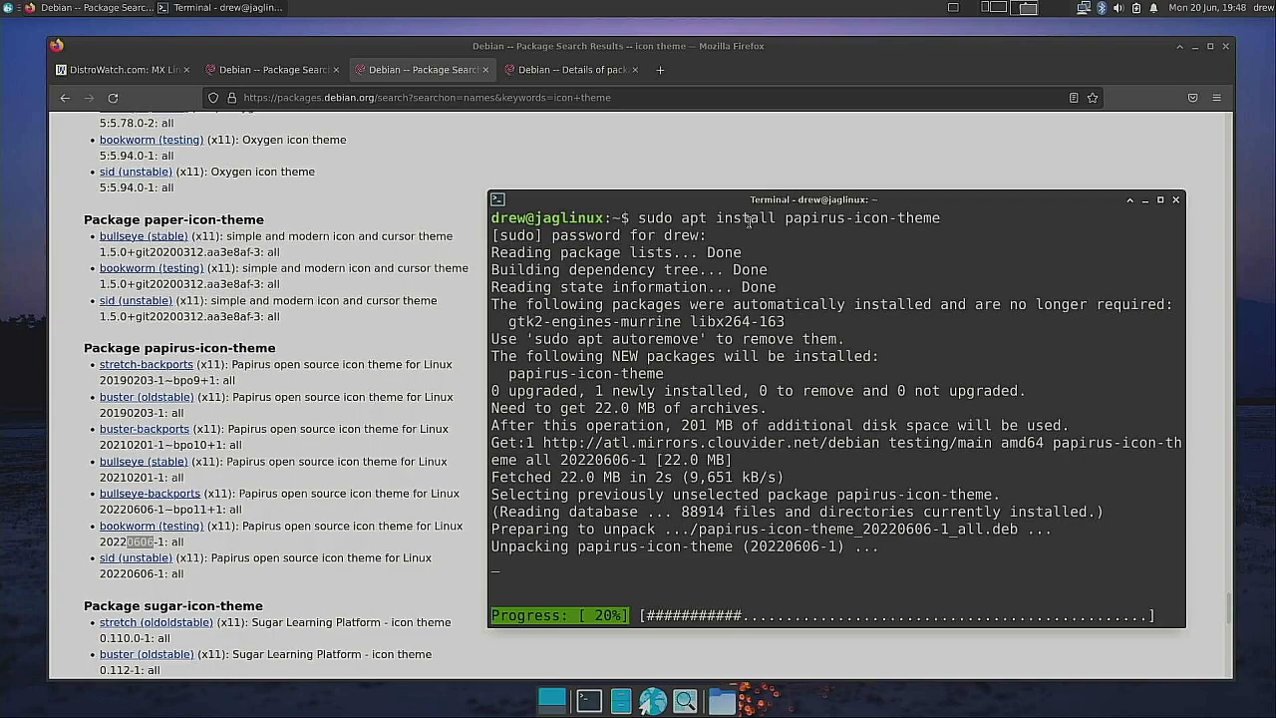
{"action": "left_click_drag", "start_coordinate": [805, 198], "coordinate": [680, 152]}
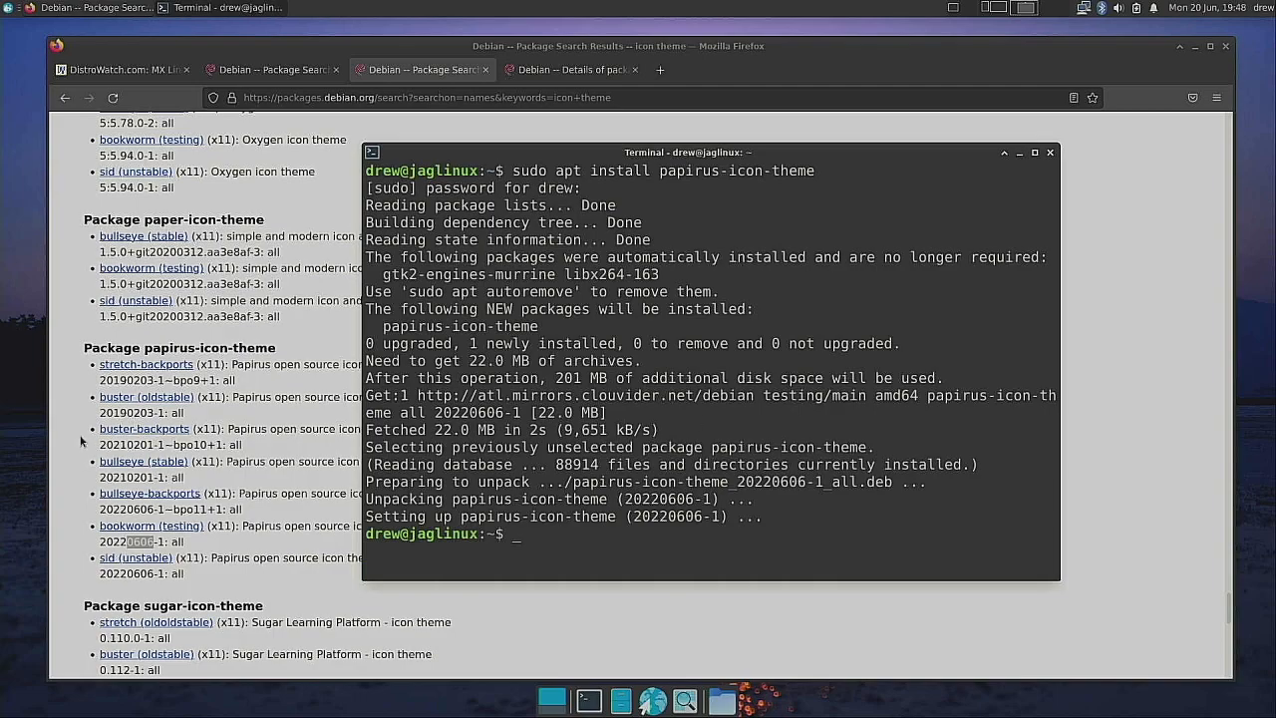
Step: Check the other icon theme packages around moka-icon-theme and place a second terminal beside the list
{"action": "left_click", "coordinate": [233, 392]}
{"action": "scroll", "coordinate": [224, 389], "scroll_direction": "down", "scroll_amount": 8}
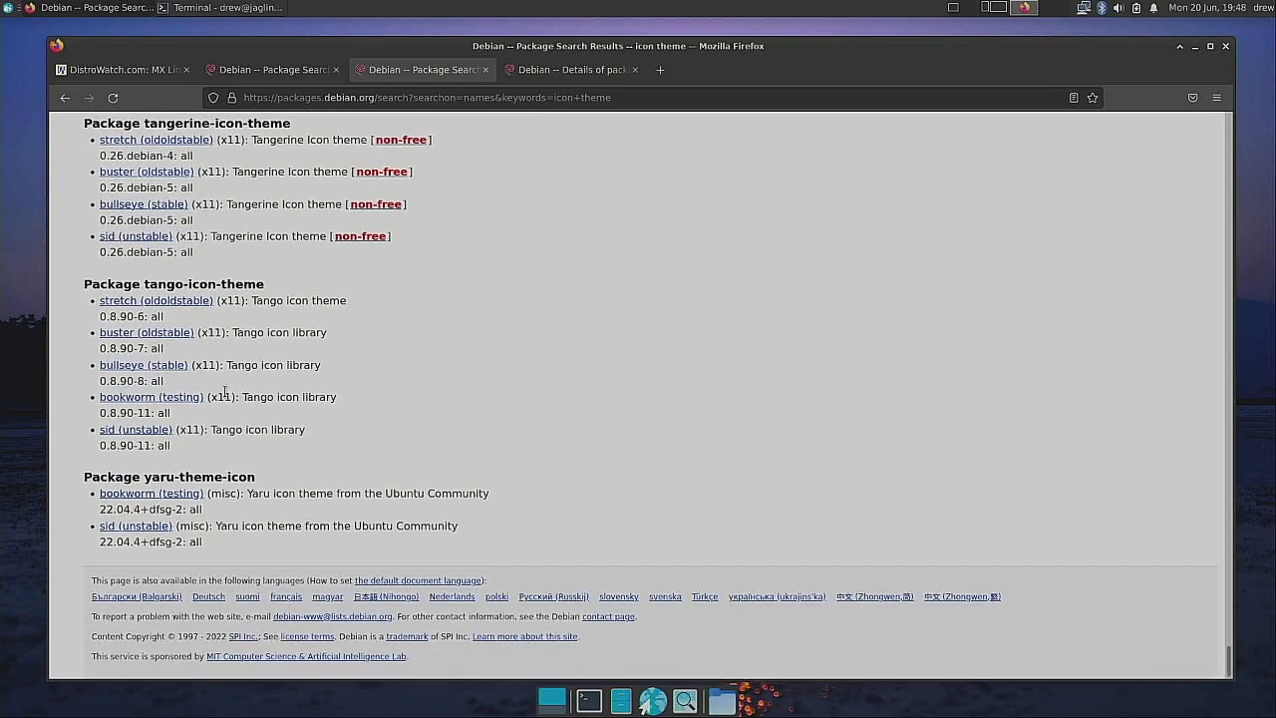
{"action": "scroll", "coordinate": [225, 392], "scroll_direction": "up", "scroll_amount": 15}
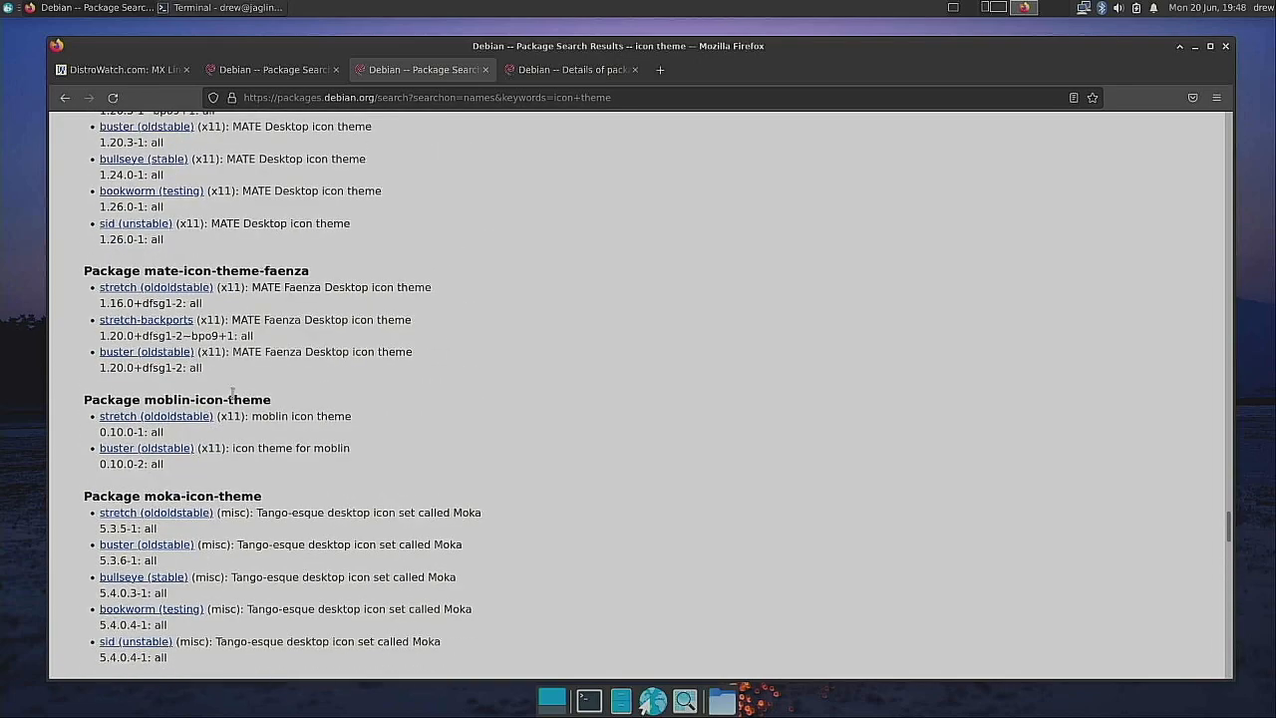
{"action": "scroll", "coordinate": [231, 392], "scroll_direction": "down", "scroll_amount": 1}
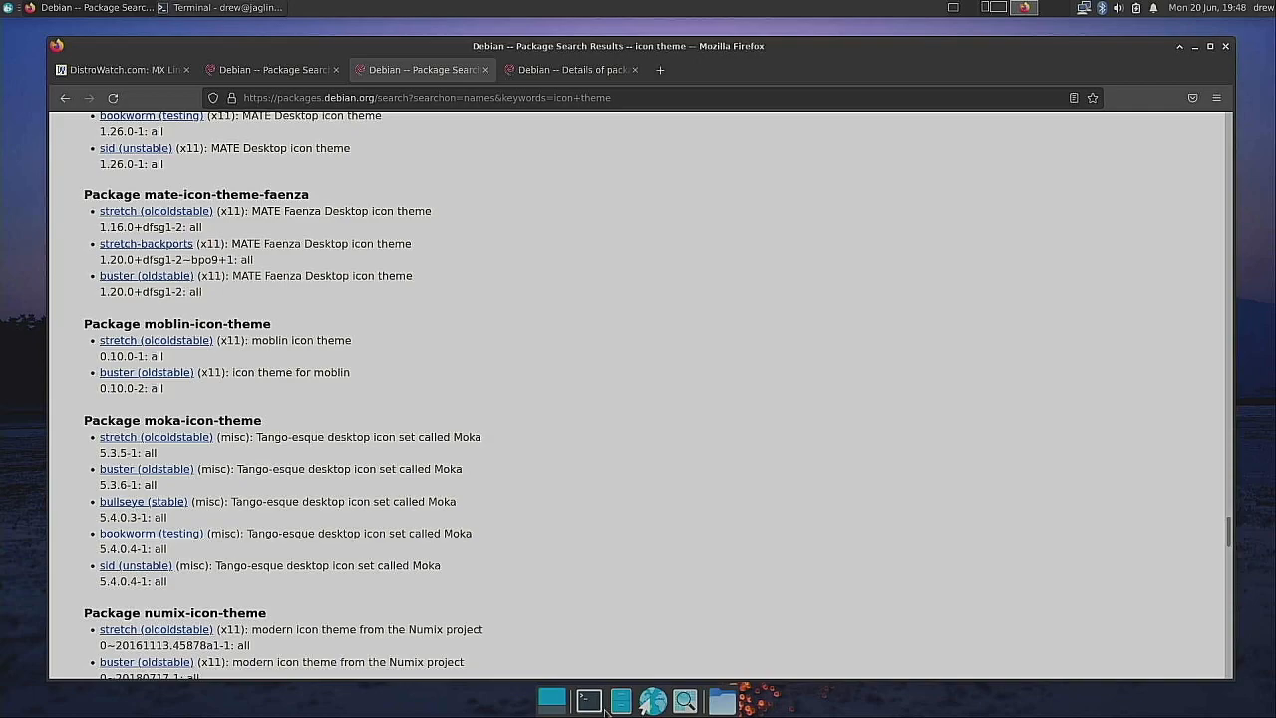
{"action": "left_click", "coordinate": [599, 706]}
{"action": "left_click_drag", "start_coordinate": [475, 288], "coordinate": [969, 180]}
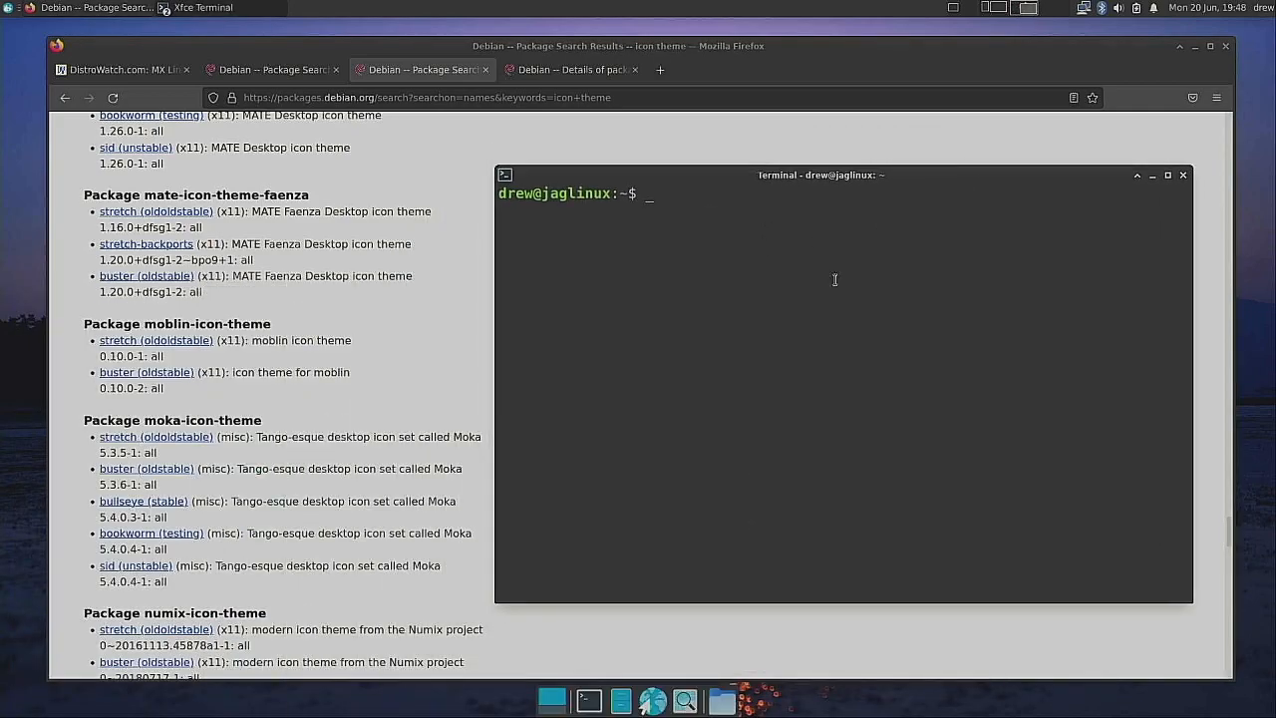
Step: Install moka-icon-theme with sudo apt install in the new terminal, authorizing with the account password and accepting the download
{"action": "type", "text": "sudo apt isnt"}
{"action": "key", "text": "BackSpace"}
{"action": "key", "text": "BackSpace"}
{"action": "key", "text": "BackSpace"}
{"action": "type", "text": "nstall "}
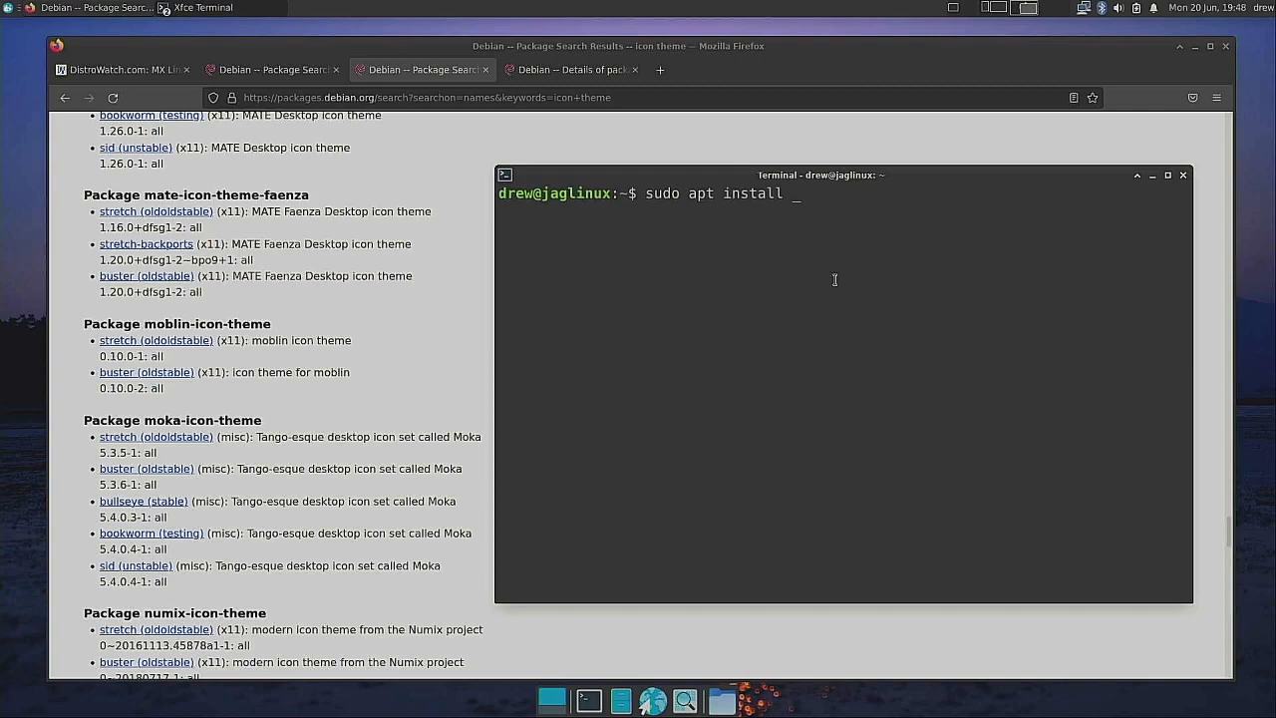
{"action": "type", "text": "moka0"}
{"action": "key", "text": "BackSpace"}
{"action": "type", "text": "-"}
{"action": "key", "text": "Tab"}
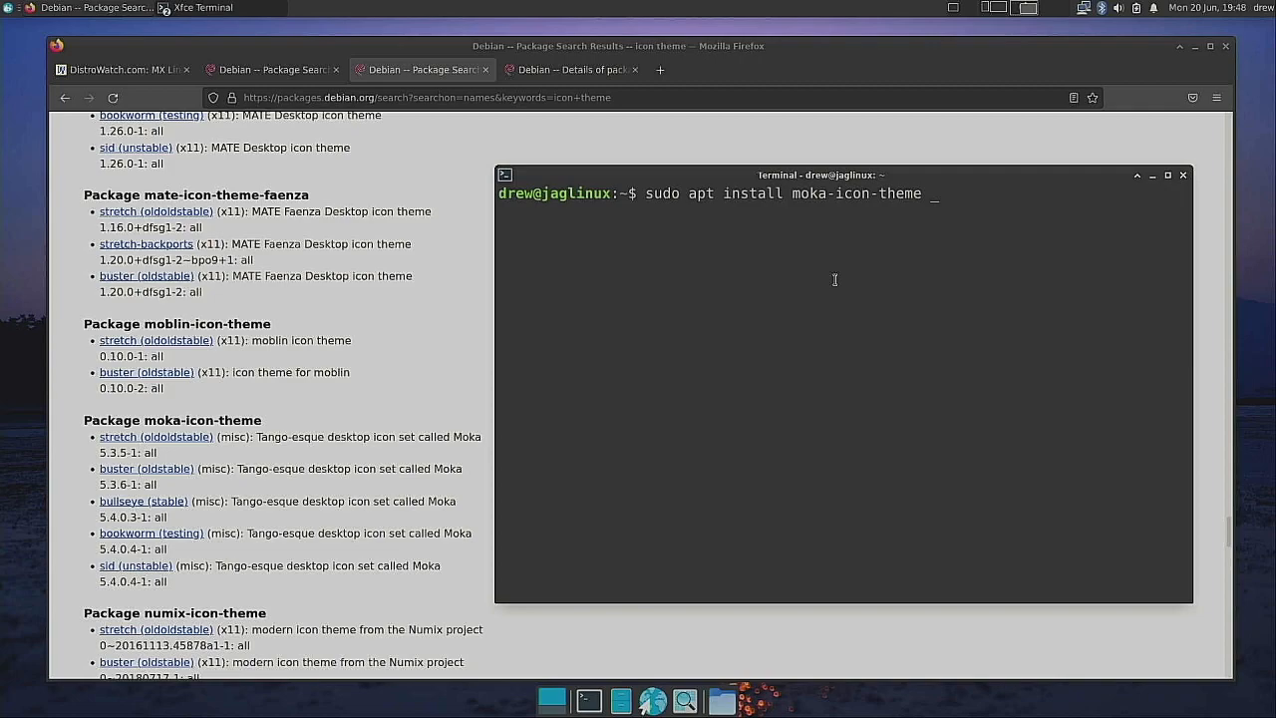
{"action": "key", "text": "Return"}
{"action": "key", "text": "Return"}
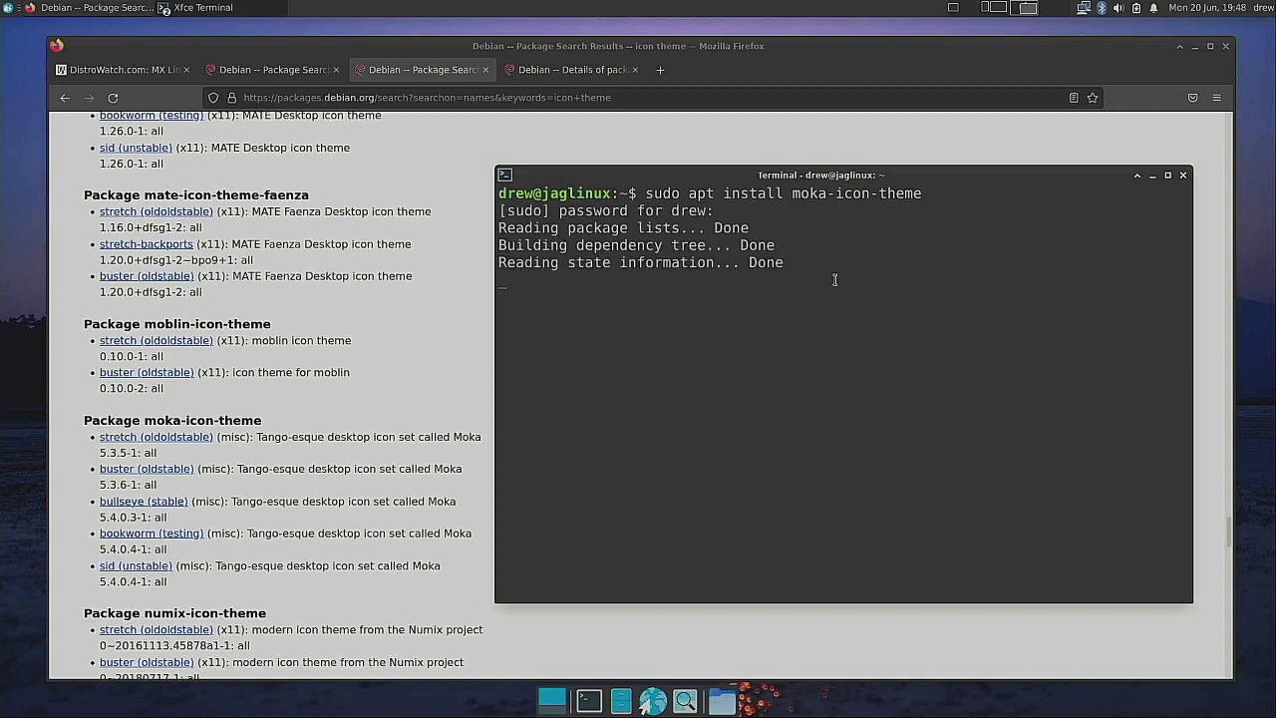
{"action": "key", "text": "Return"}
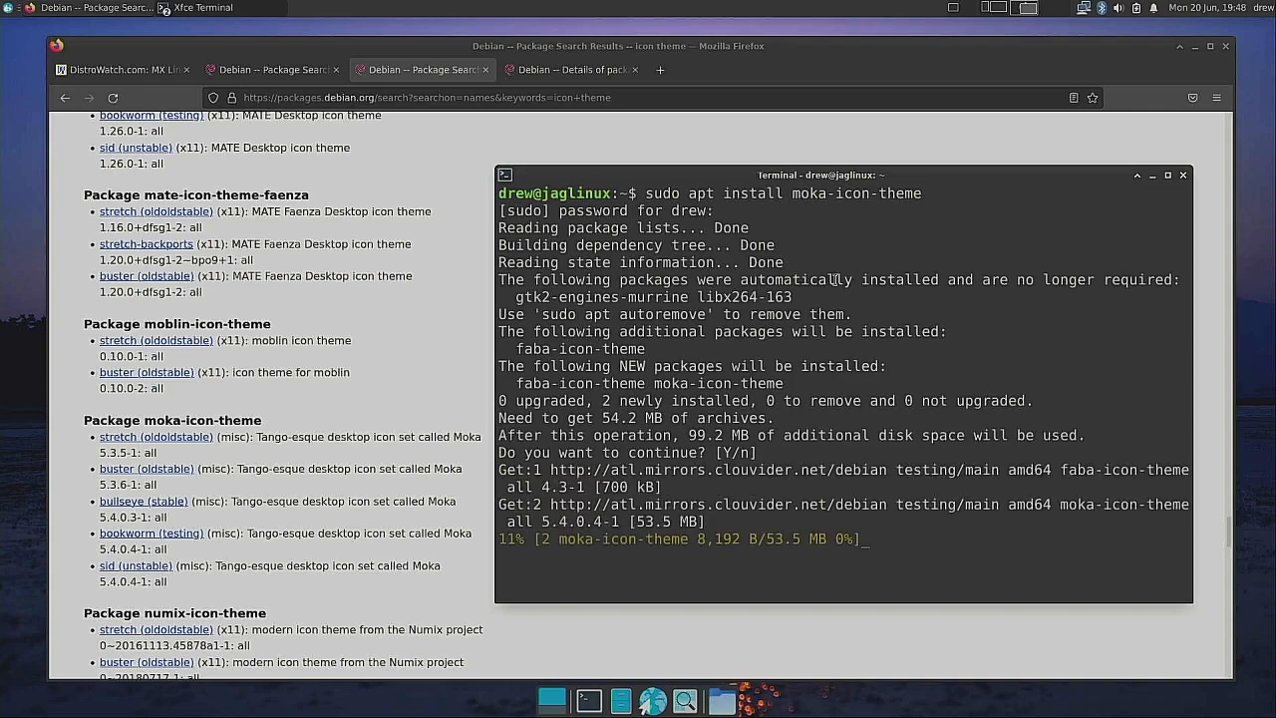
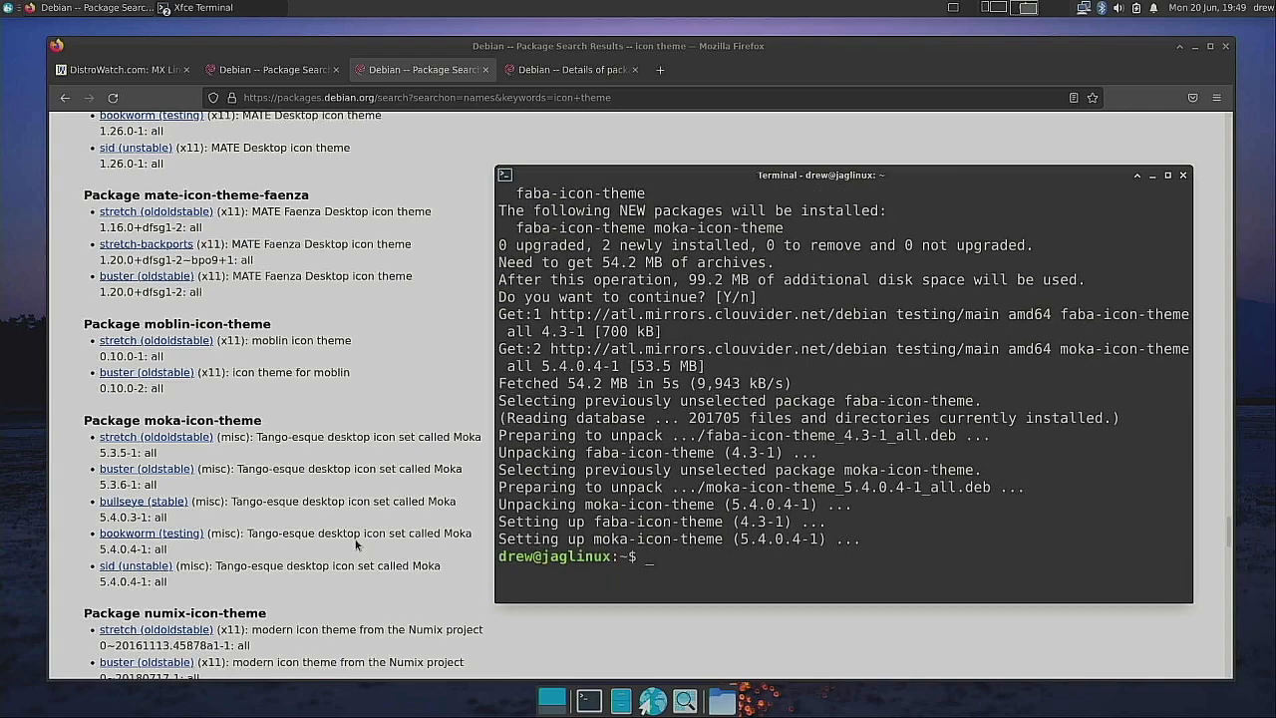
Step: Install numix-icon-theme with sudo apt install in the same terminal
{"action": "type", "text": "sudo apt isntall"}
{"action": "key", "text": "BackSpace"}
{"action": "key", "text": "BackSpace"}
{"action": "key", "text": "BackSpace"}
{"action": "key", "text": "BackSpace"}
{"action": "key", "text": "BackSpace"}
{"action": "key", "text": "BackSpace"}
{"action": "key", "text": "BackSpace"}
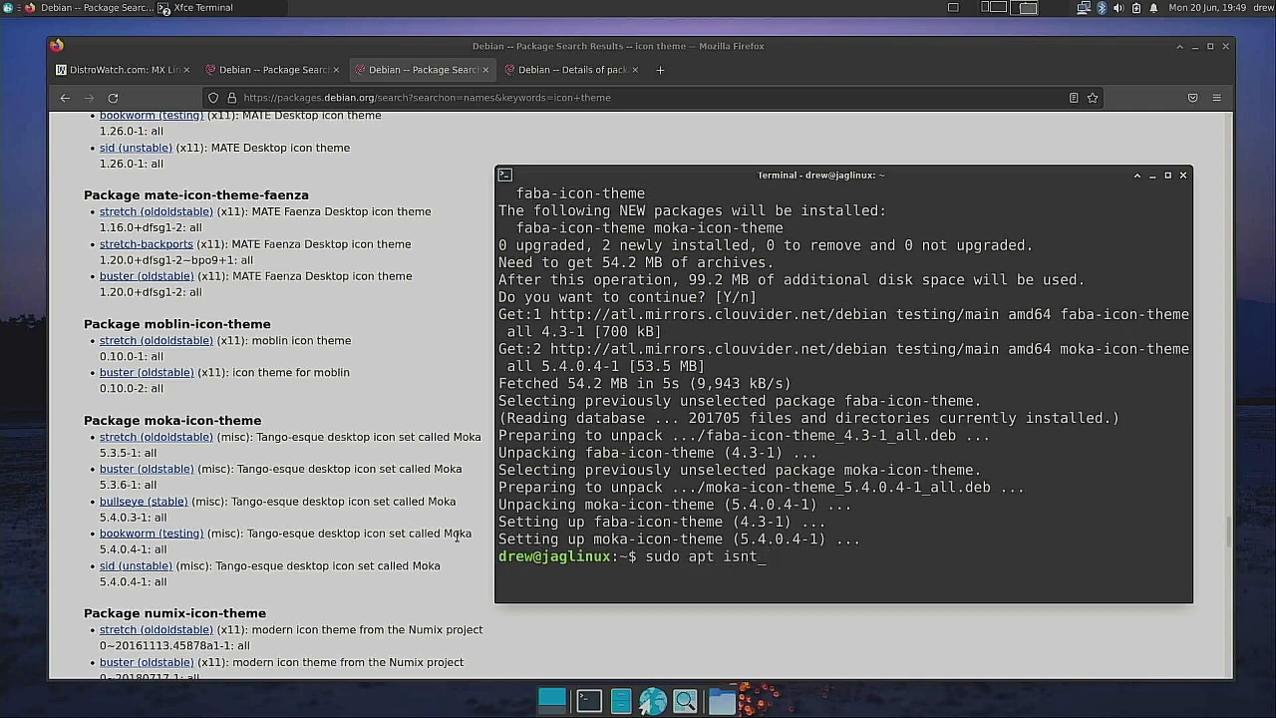
{"action": "type", "text": "nstall num"}
{"action": "type", "text": "iz"}
{"action": "key", "text": "Tab"}
{"action": "key", "text": "Return"}
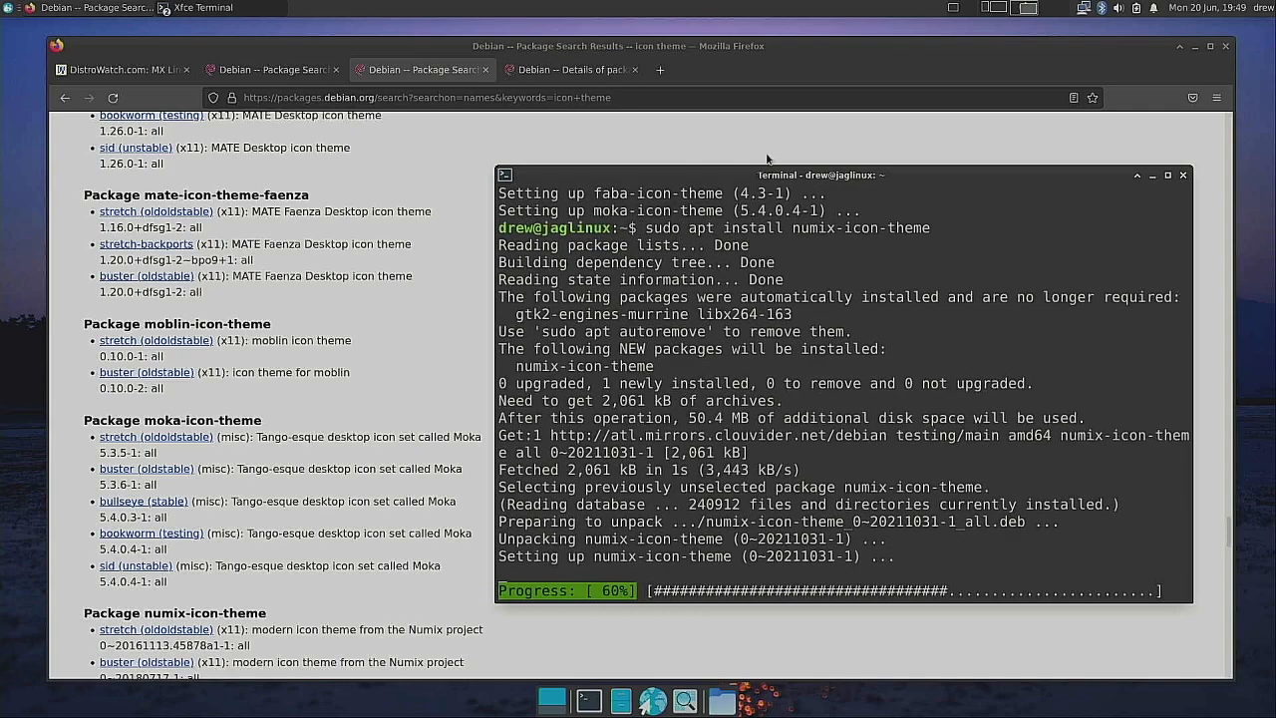
Step: Check the Debian package pages open in Firefox and look through the gtk theme search results as far as greybird-gtk-theme
{"action": "left_click", "coordinate": [277, 75]}
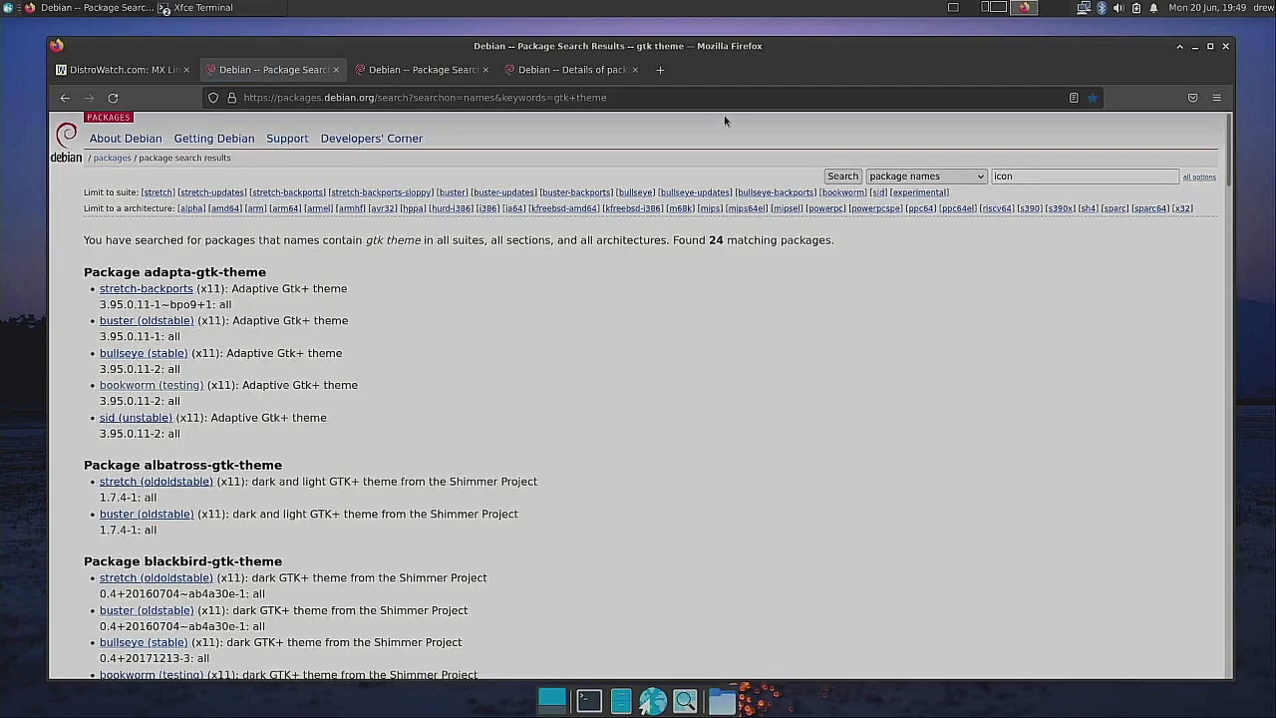
{"action": "left_click", "coordinate": [430, 72]}
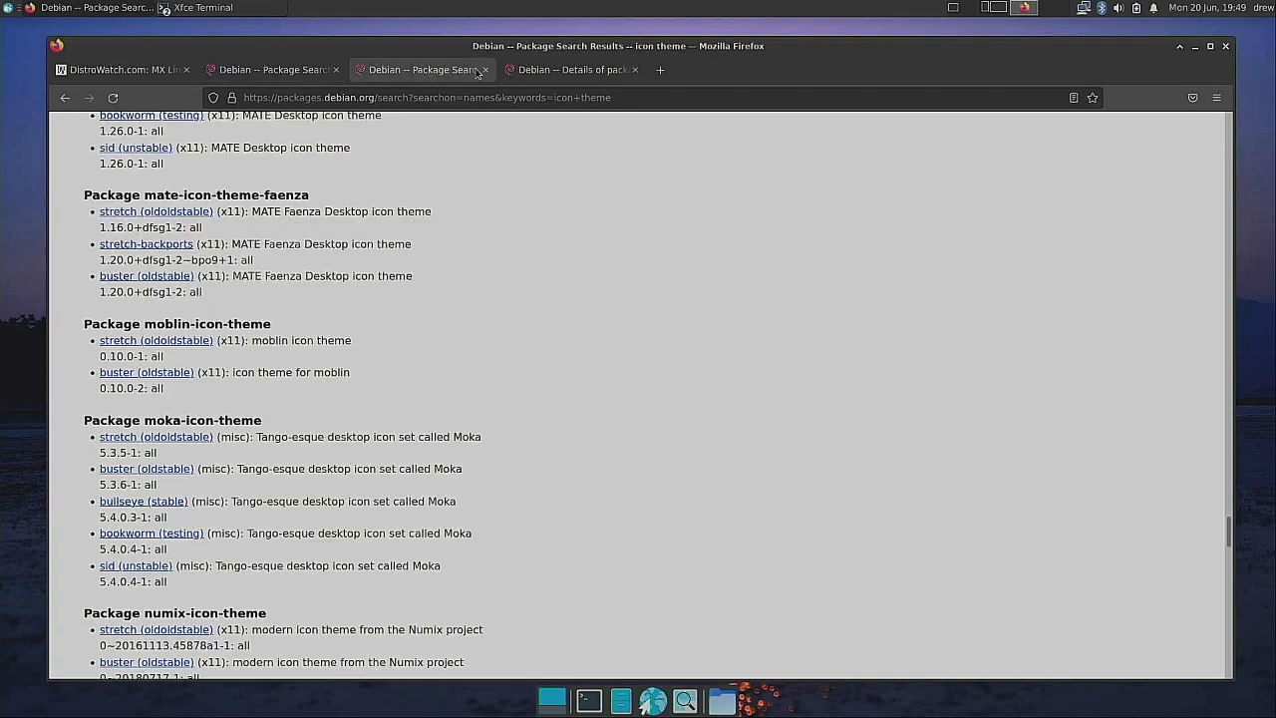
{"action": "left_click", "coordinate": [546, 72]}
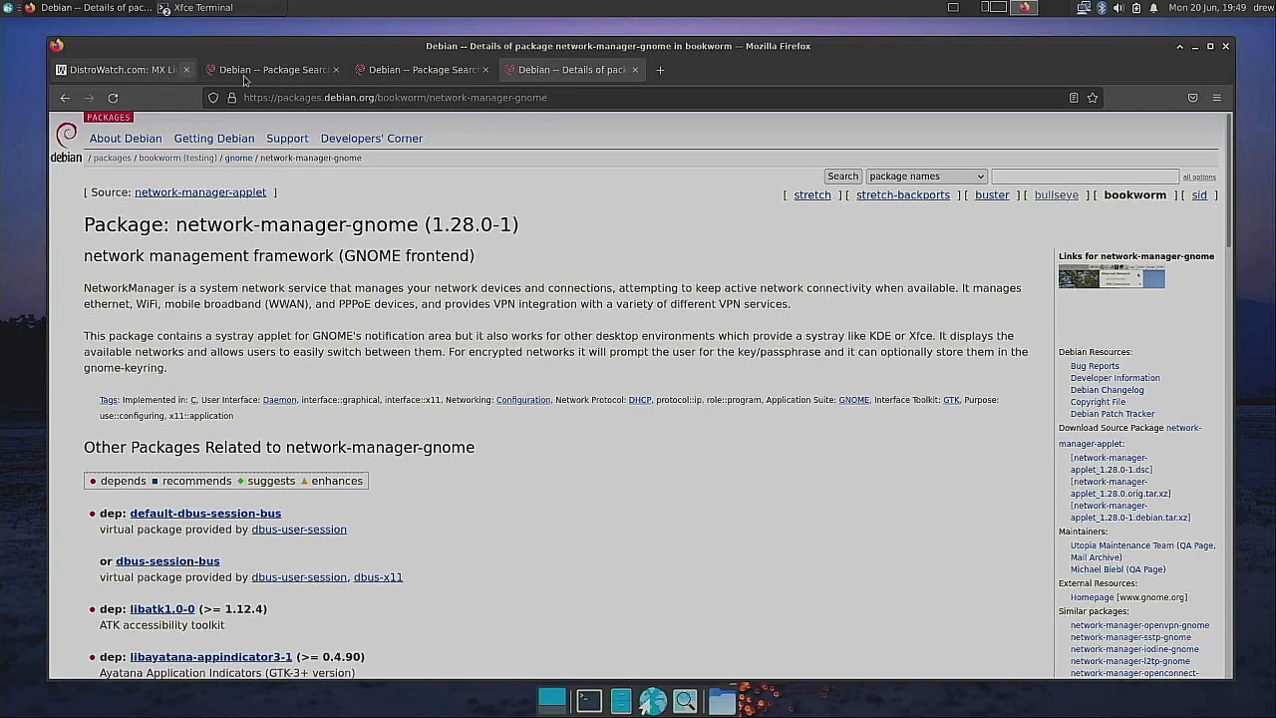
{"action": "left_click", "coordinate": [306, 76]}
{"action": "double_click", "coordinate": [999, 177]}
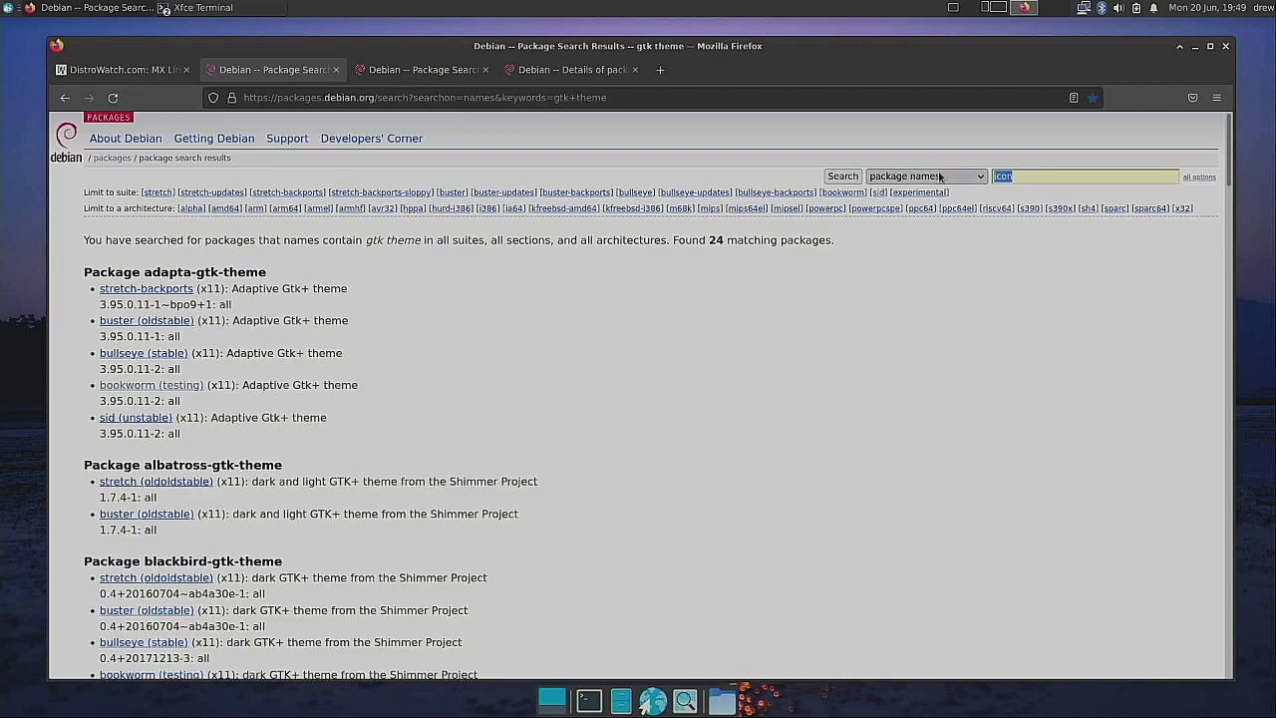
{"action": "scroll", "coordinate": [217, 274], "scroll_direction": "down", "scroll_amount": 3}
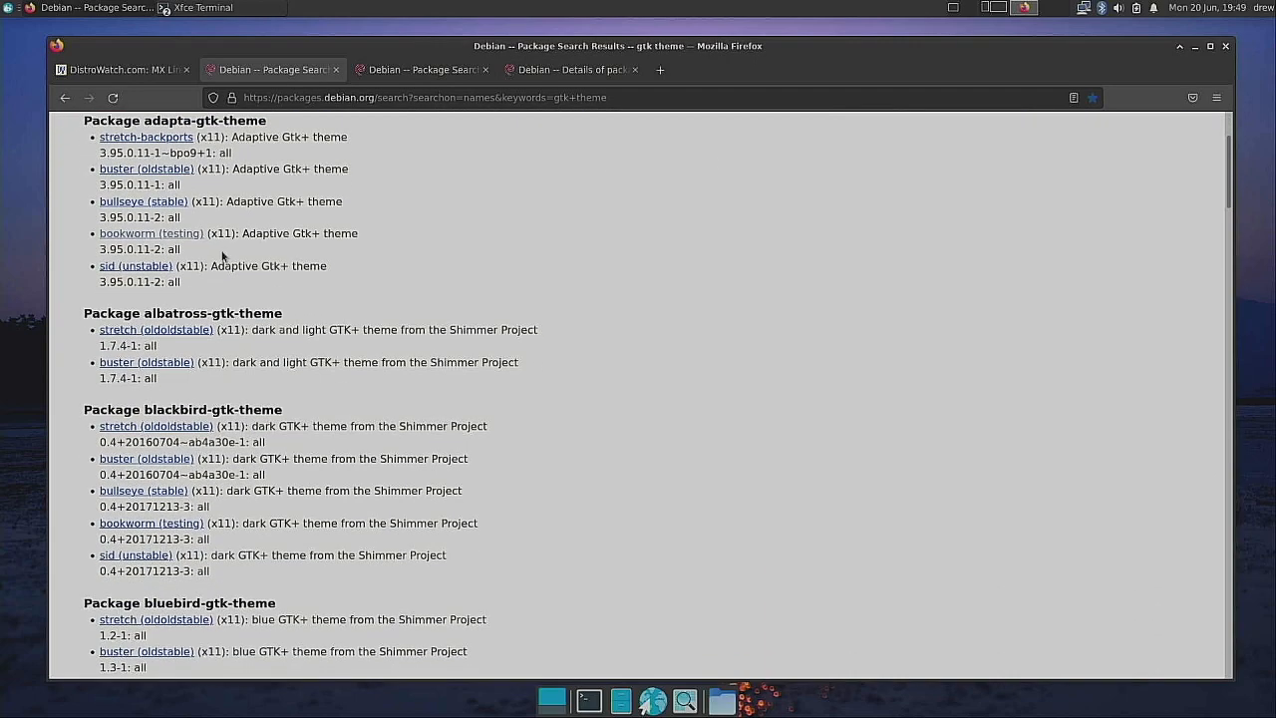
{"action": "scroll", "coordinate": [264, 289], "scroll_direction": "down", "scroll_amount": 8}
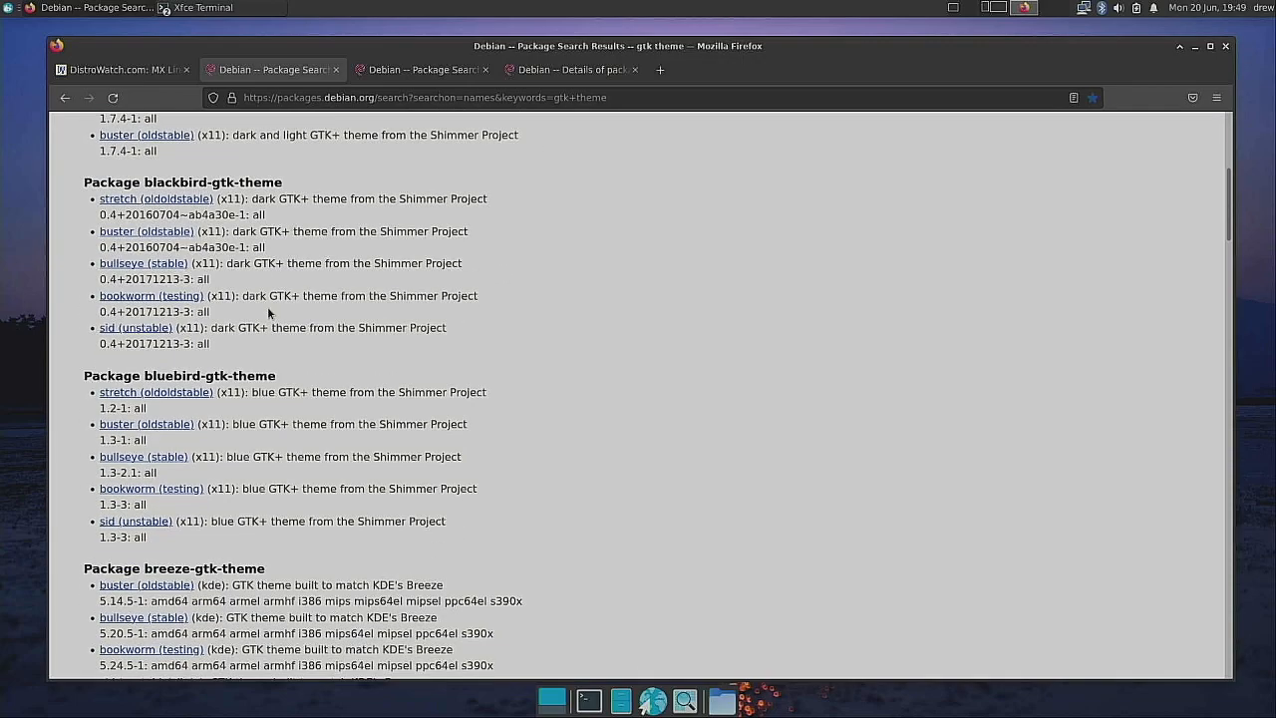
{"action": "scroll", "coordinate": [246, 400], "scroll_direction": "down", "scroll_amount": 20}
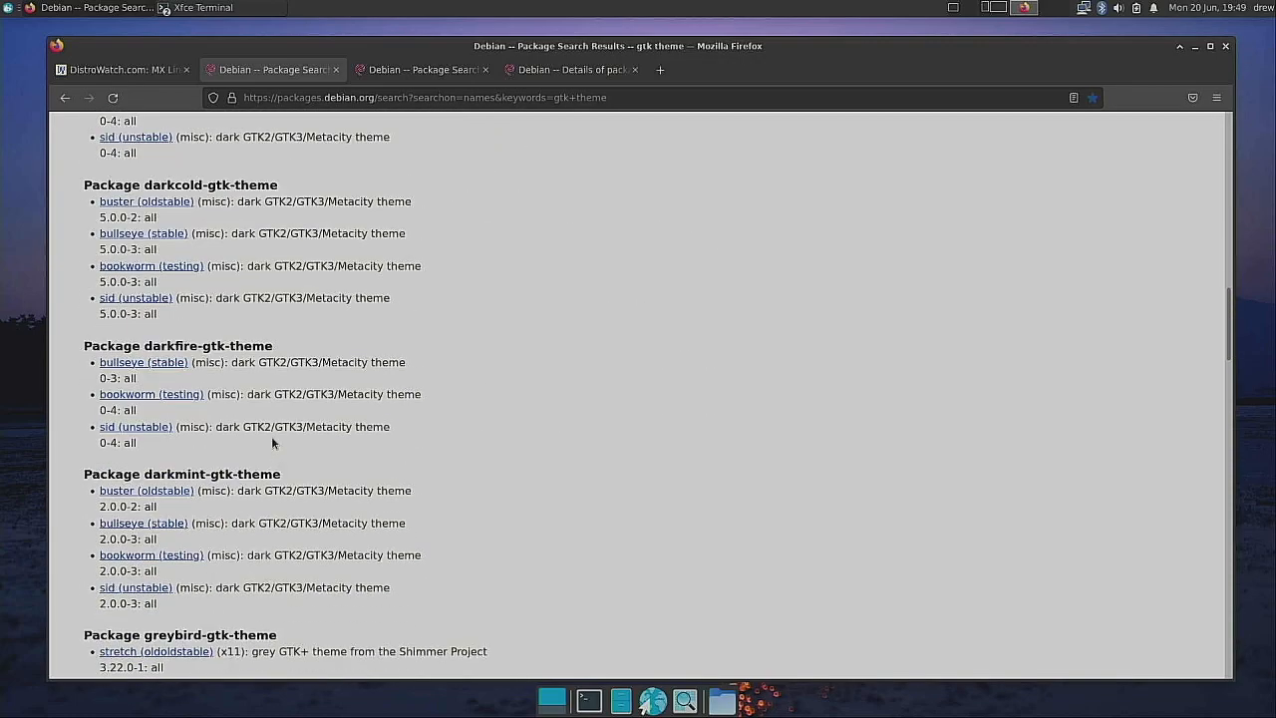
{"action": "scroll", "coordinate": [274, 439], "scroll_direction": "up", "scroll_amount": 6}
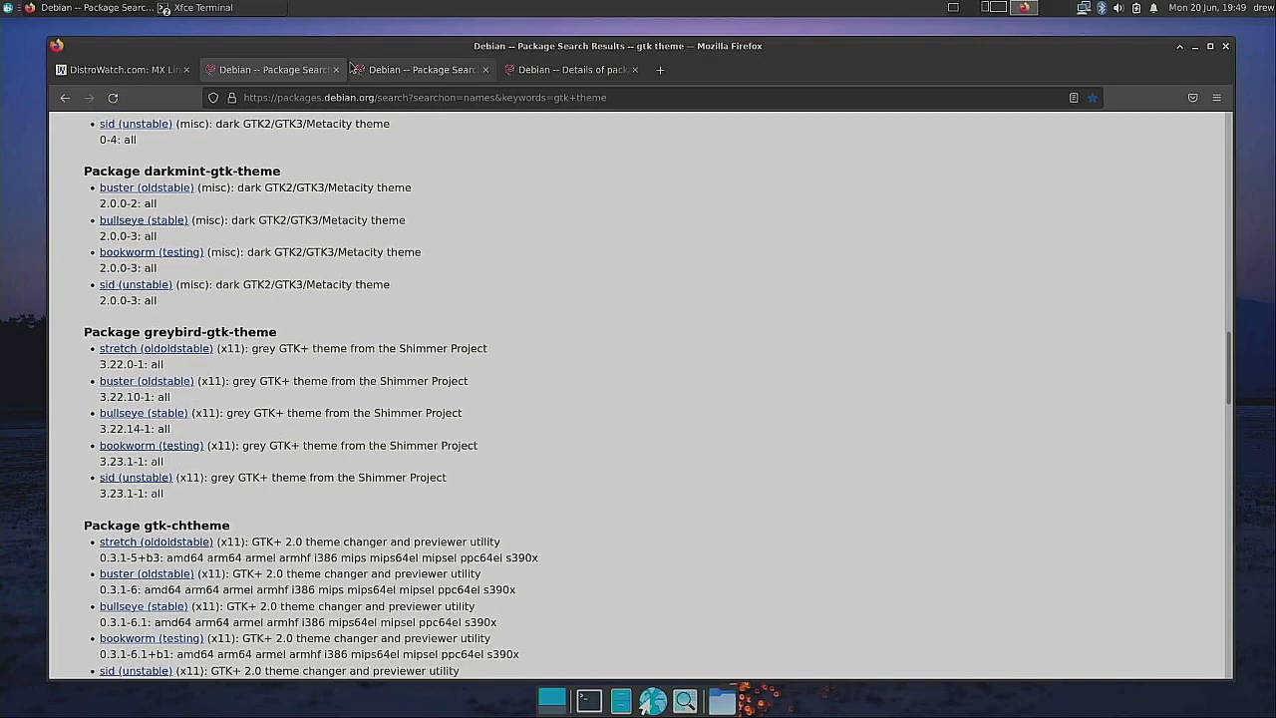
Step: Minimize Firefox and install arc-theme with sudo apt install in the front terminal
{"action": "left_click", "coordinate": [83, 10]}
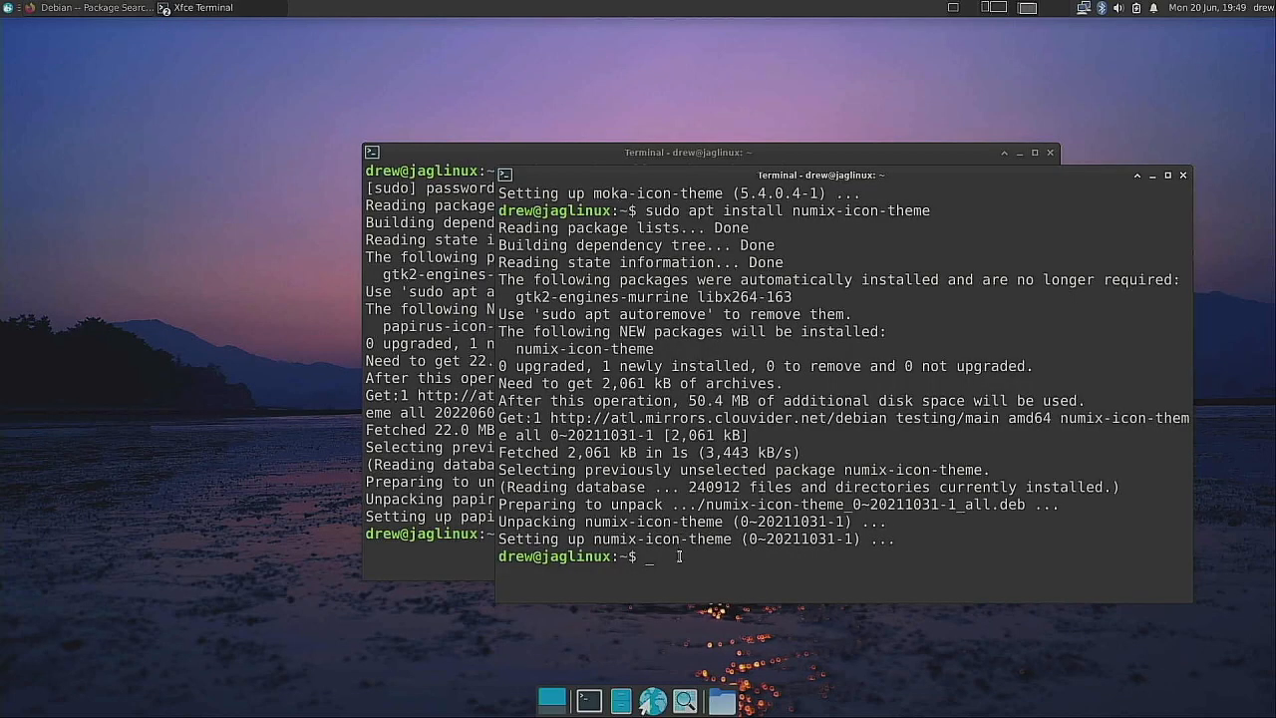
{"action": "type", "text": "udo apt insta"}
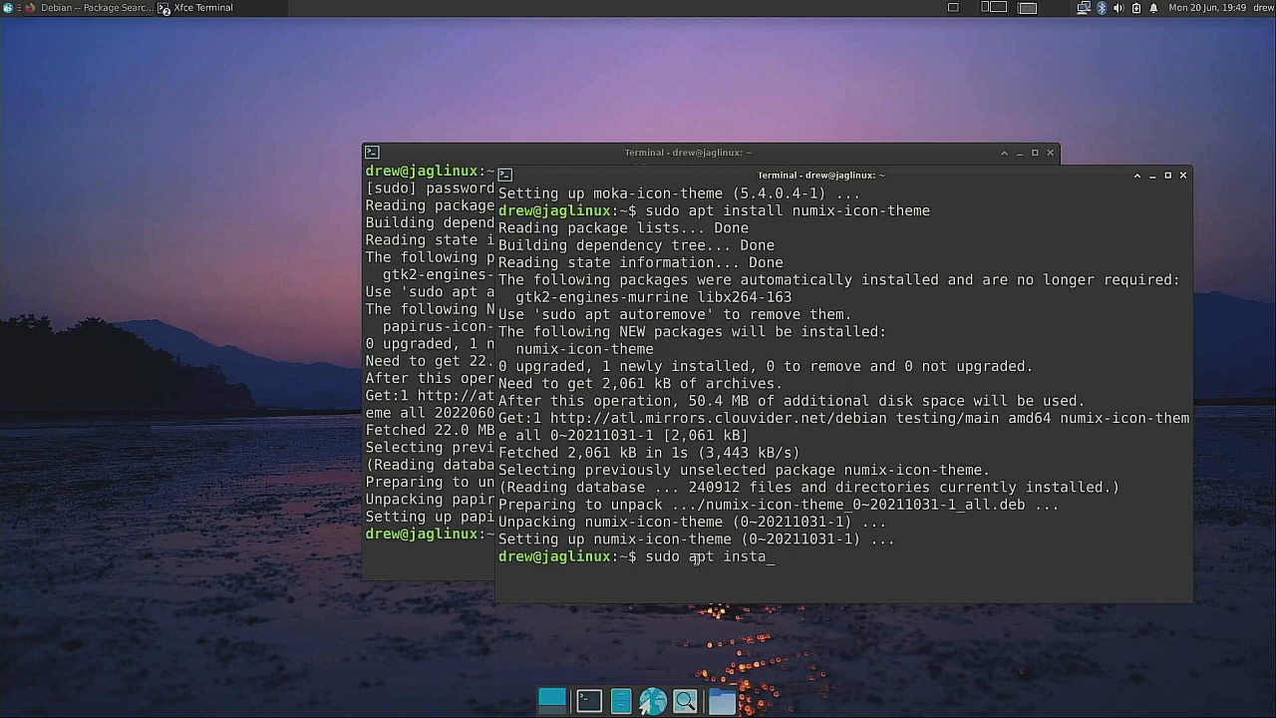
{"action": "type", "text": "ll arc-theme"}
{"action": "key", "text": "Return"}
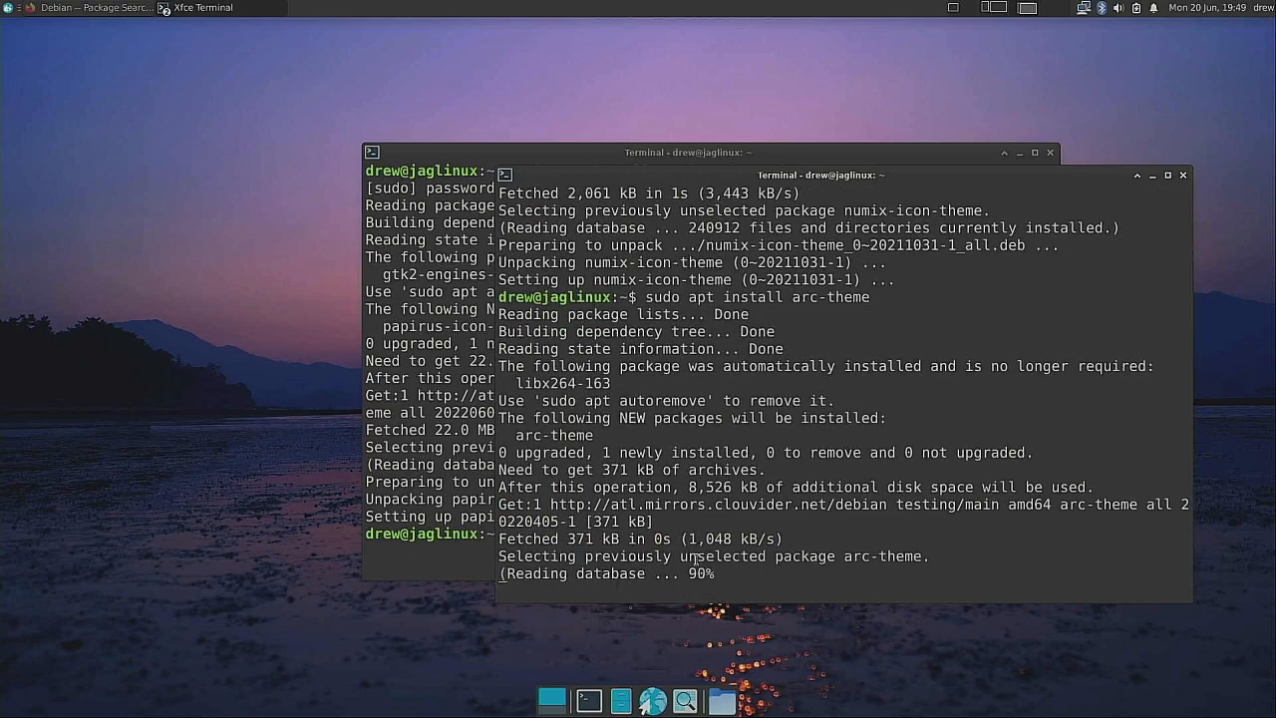
Step: Restore the Firefox window, close the terminal used for the arc-theme installation, and move Firefox back up the screen
{"action": "left_click", "coordinate": [107, 9]}
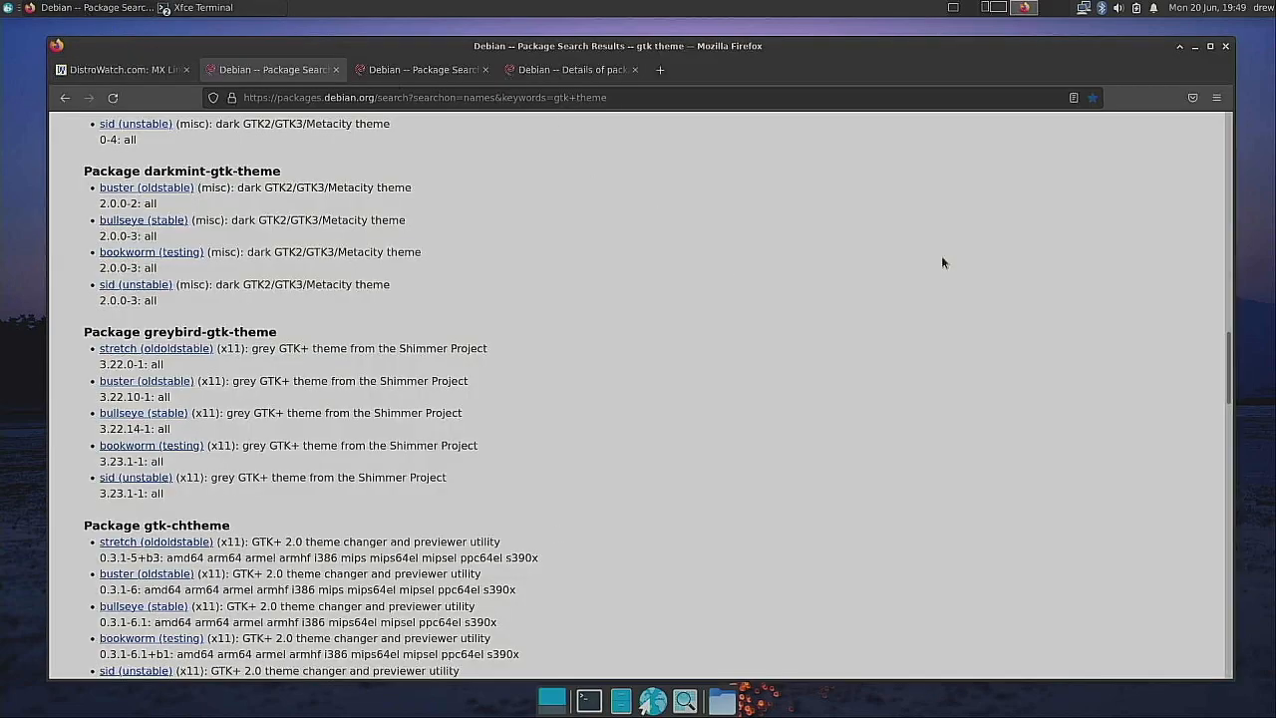
{"action": "left_click_drag", "start_coordinate": [998, 47], "coordinate": [939, 351]}
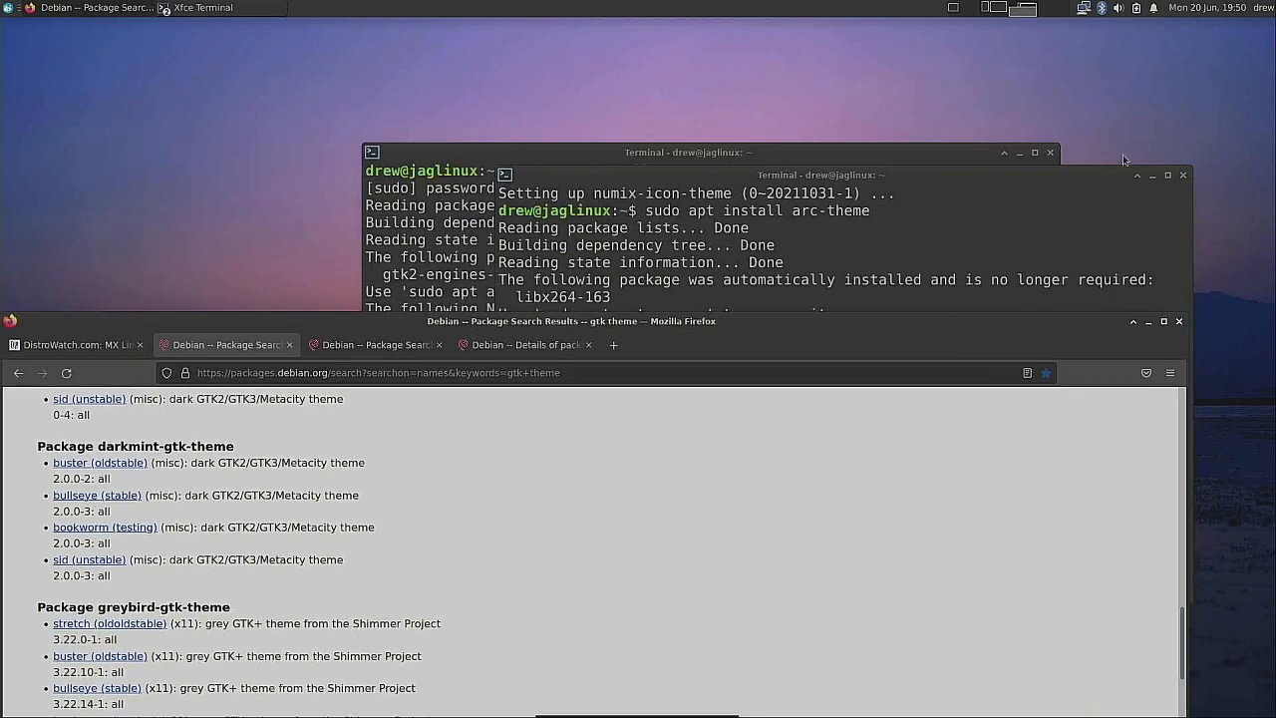
{"action": "left_click", "coordinate": [1184, 177]}
{"action": "left_click_drag", "start_coordinate": [730, 326], "coordinate": [759, 63]}
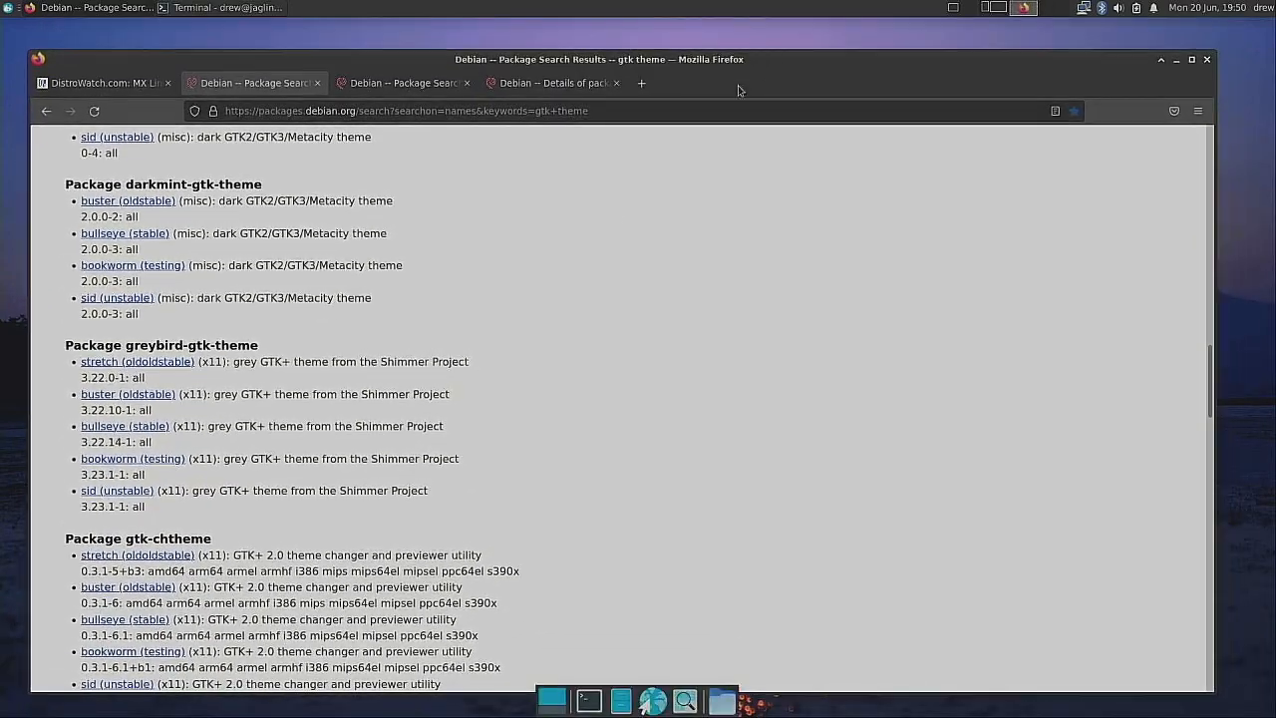
Step: Find numix-gtk-theme in the gtk theme search results and enter sudo apt install numix-gtk-theme in the terminal without running it
{"action": "scroll", "coordinate": [501, 328], "scroll_direction": "down", "scroll_amount": 10}
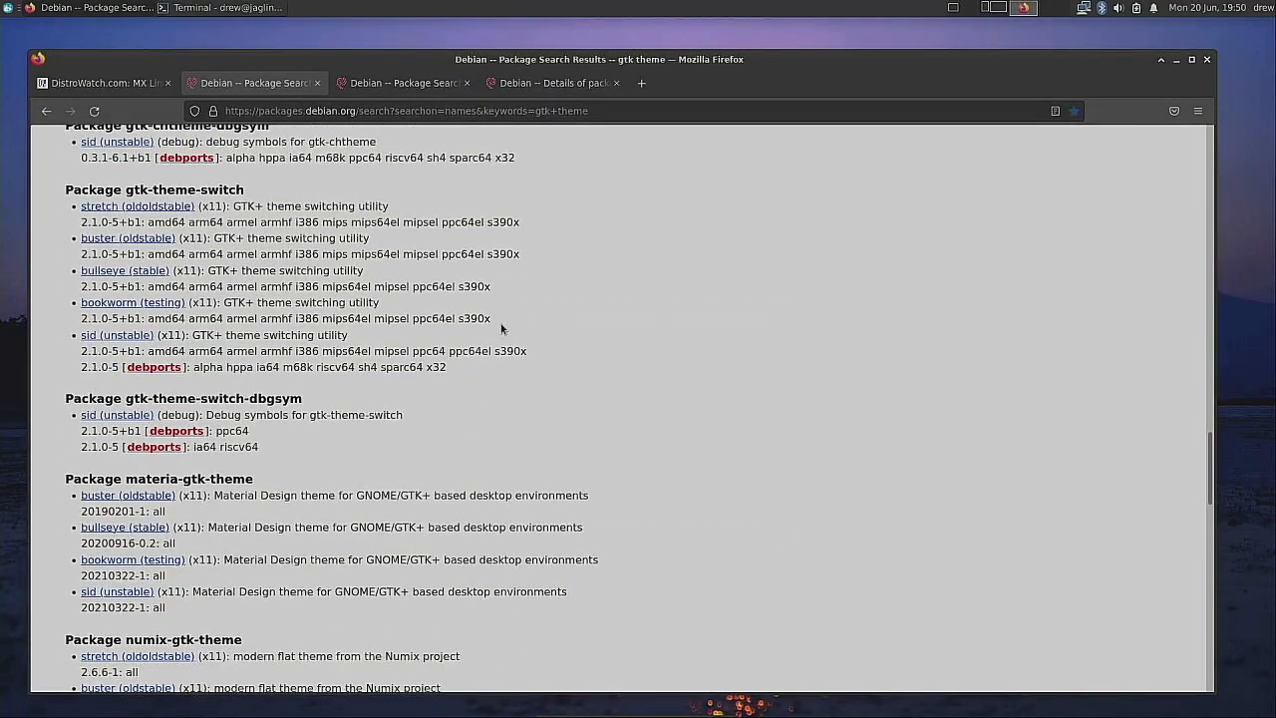
{"action": "scroll", "coordinate": [501, 328], "scroll_direction": "down", "scroll_amount": 1}
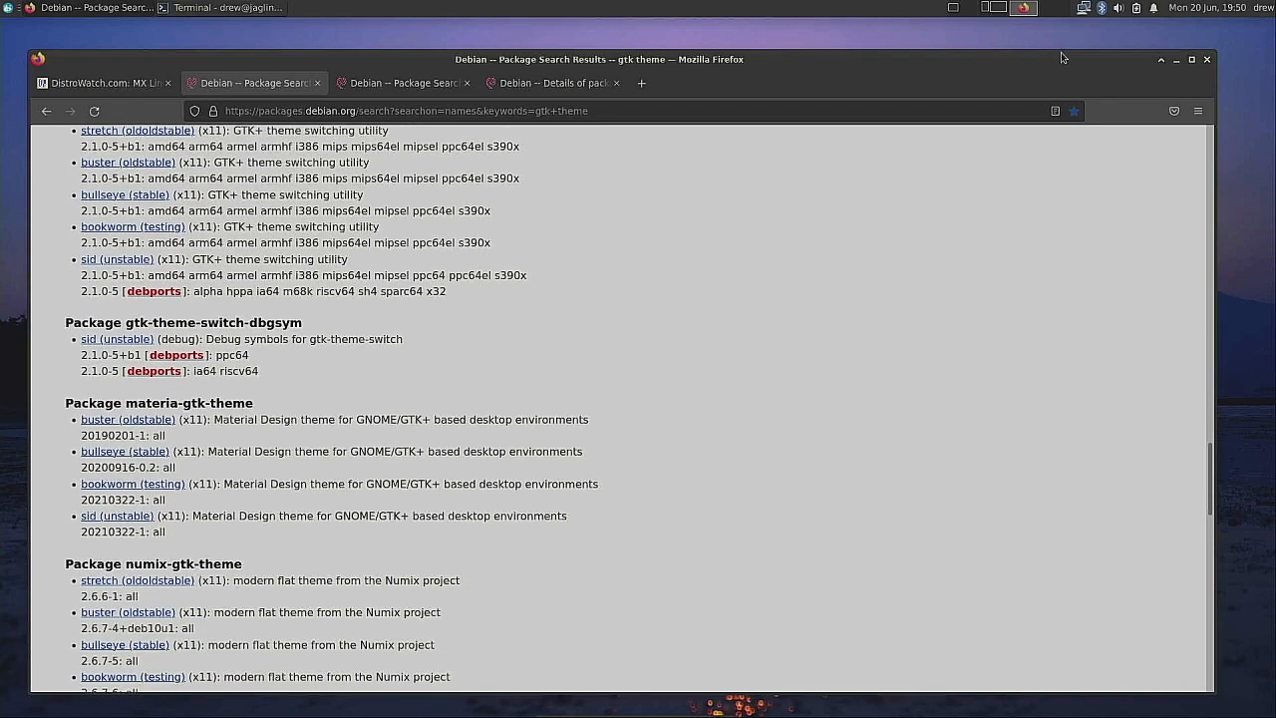
{"action": "left_click_drag", "start_coordinate": [1074, 66], "coordinate": [1100, 213]}
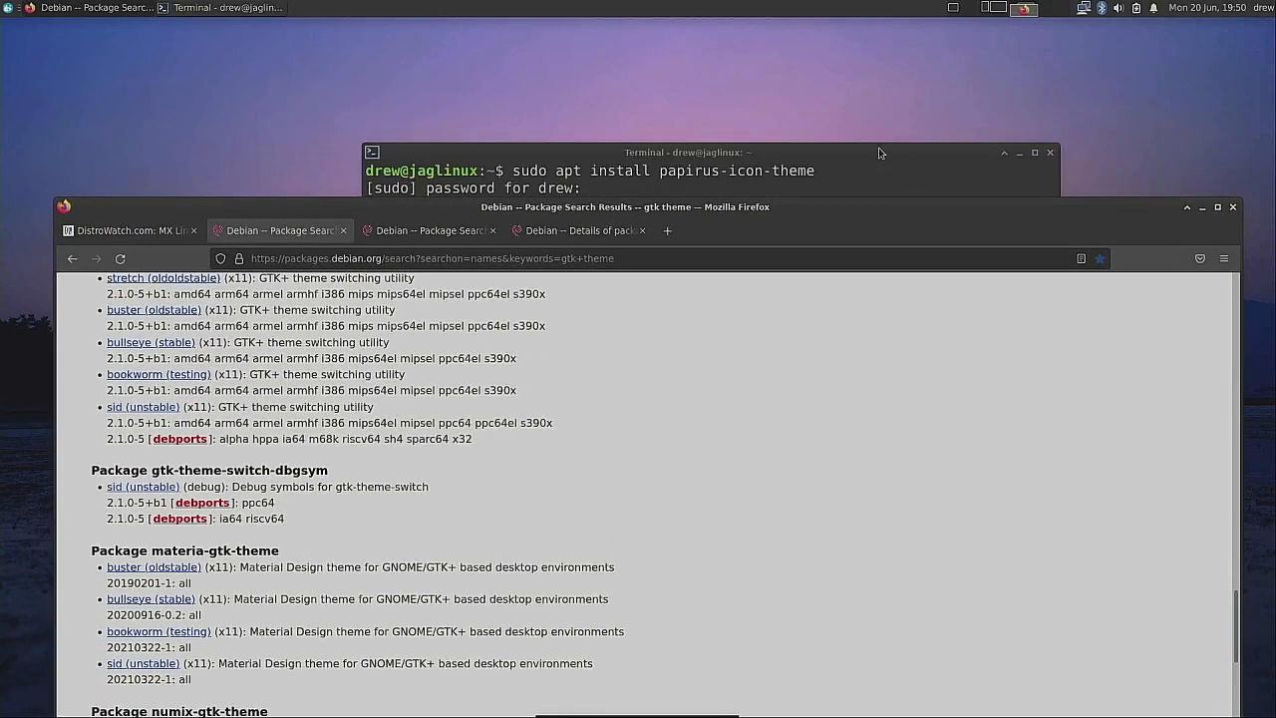
{"action": "left_click", "coordinate": [964, 179]}
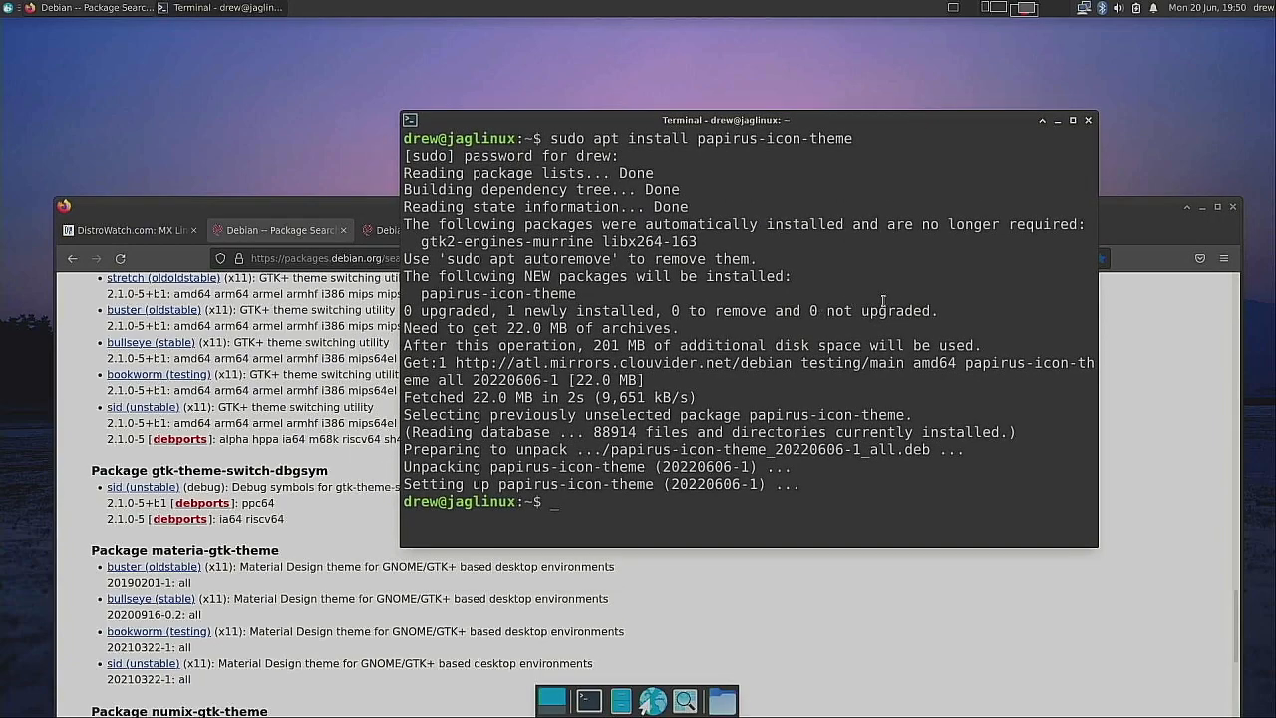
{"action": "type", "text": "sudo apt install"}
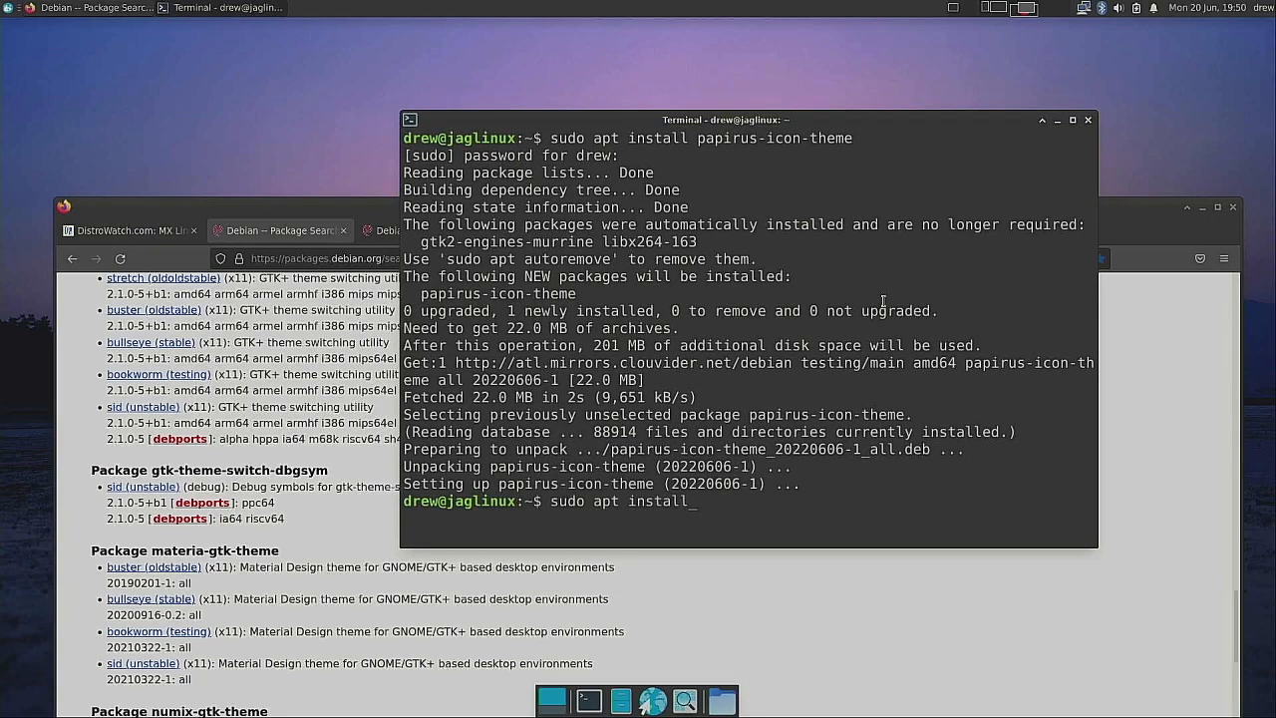
{"action": "type", "text": " numix-gtk-them"}
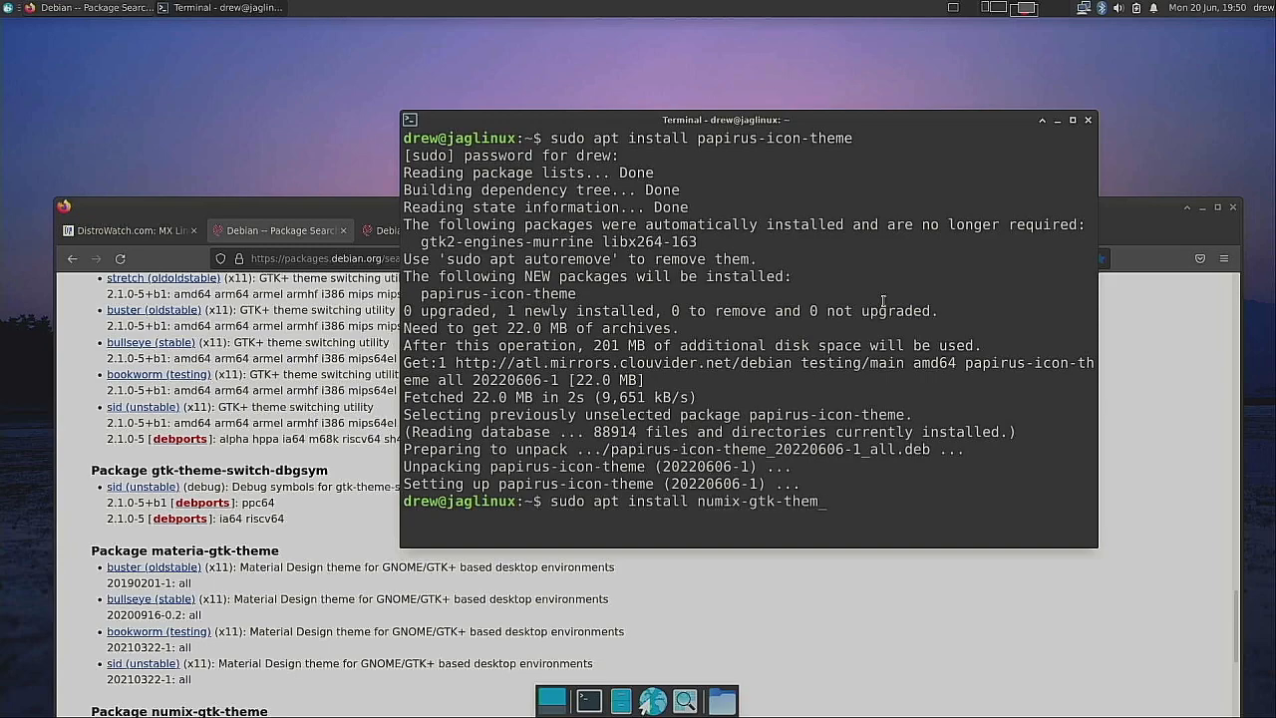
Step: Look back through the Debian gtk theme search results in Firefox for another theme package to install
{"action": "left_click", "coordinate": [284, 511]}
{"action": "scroll", "coordinate": [284, 510], "scroll_direction": "down", "scroll_amount": 10}
{"action": "scroll", "coordinate": [285, 511], "scroll_direction": "down", "scroll_amount": 5}
{"action": "scroll", "coordinate": [284, 510], "scroll_direction": "up", "scroll_amount": 10}
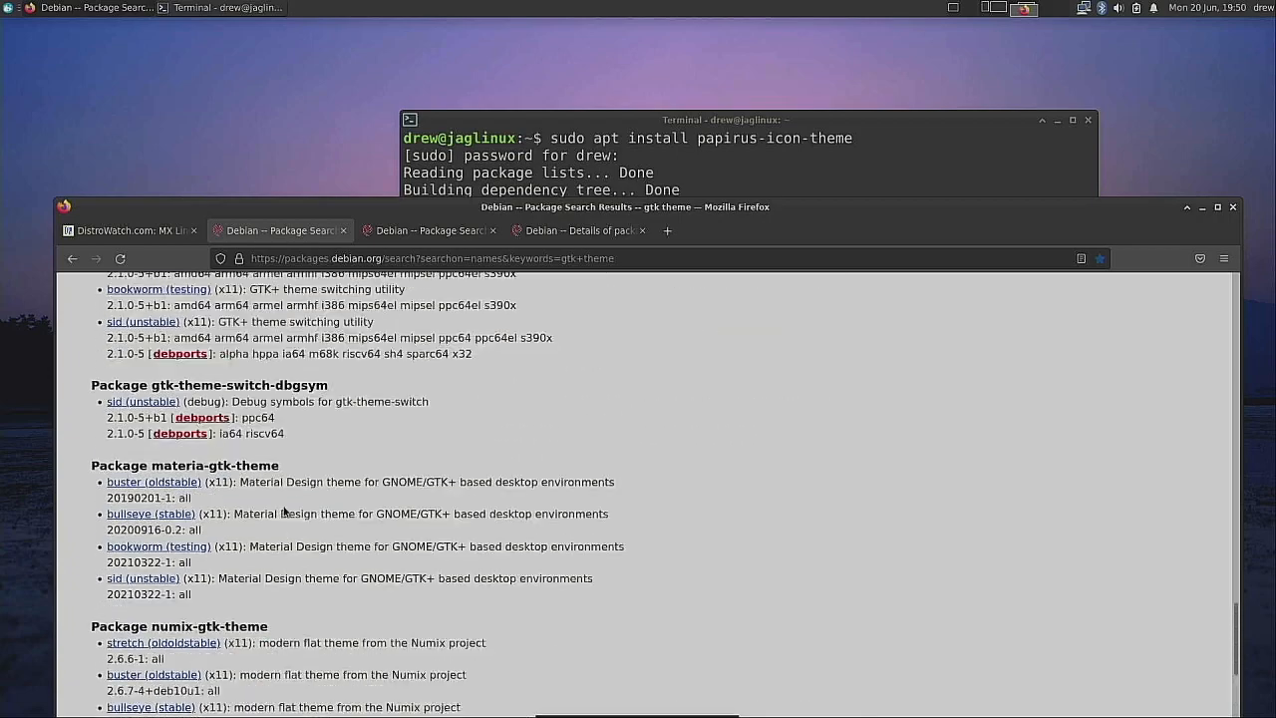
{"action": "scroll", "coordinate": [284, 510], "scroll_direction": "up", "scroll_amount": 5}
{"action": "scroll", "coordinate": [284, 510], "scroll_direction": "up", "scroll_amount": 4}
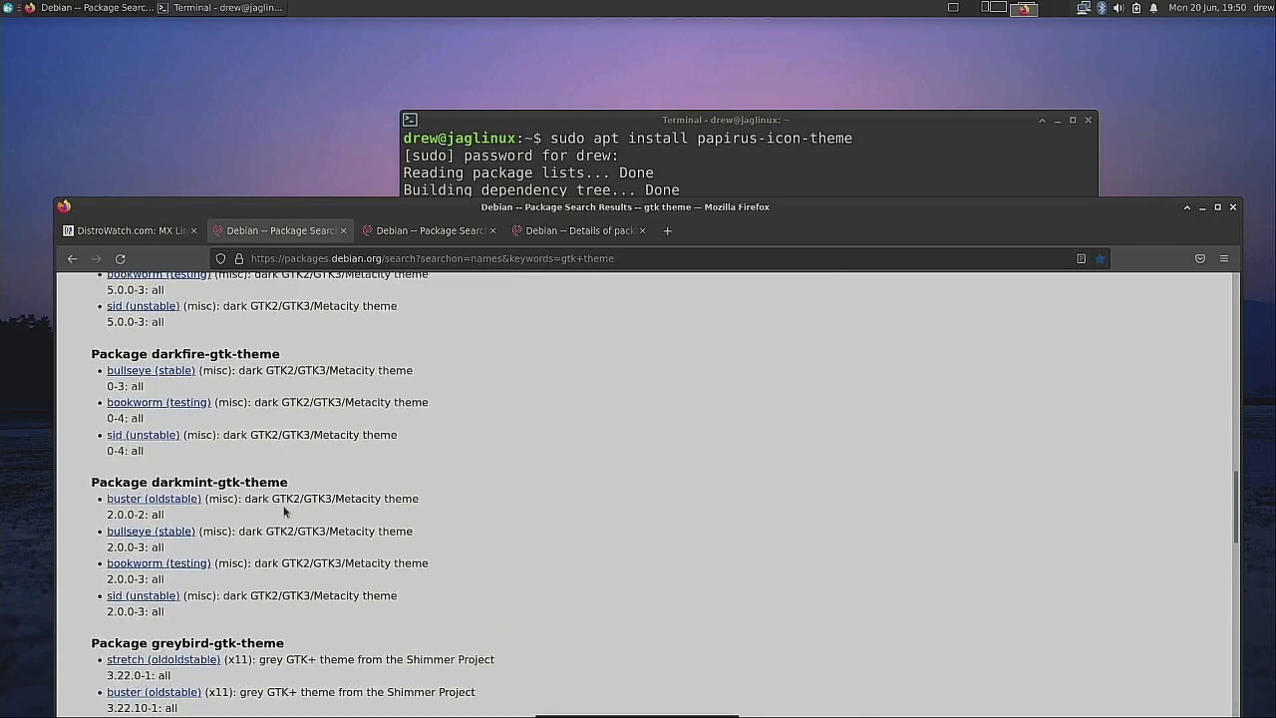
{"action": "scroll", "coordinate": [284, 510], "scroll_direction": "down", "scroll_amount": 2}
{"action": "scroll", "coordinate": [284, 510], "scroll_direction": "up", "scroll_amount": 7}
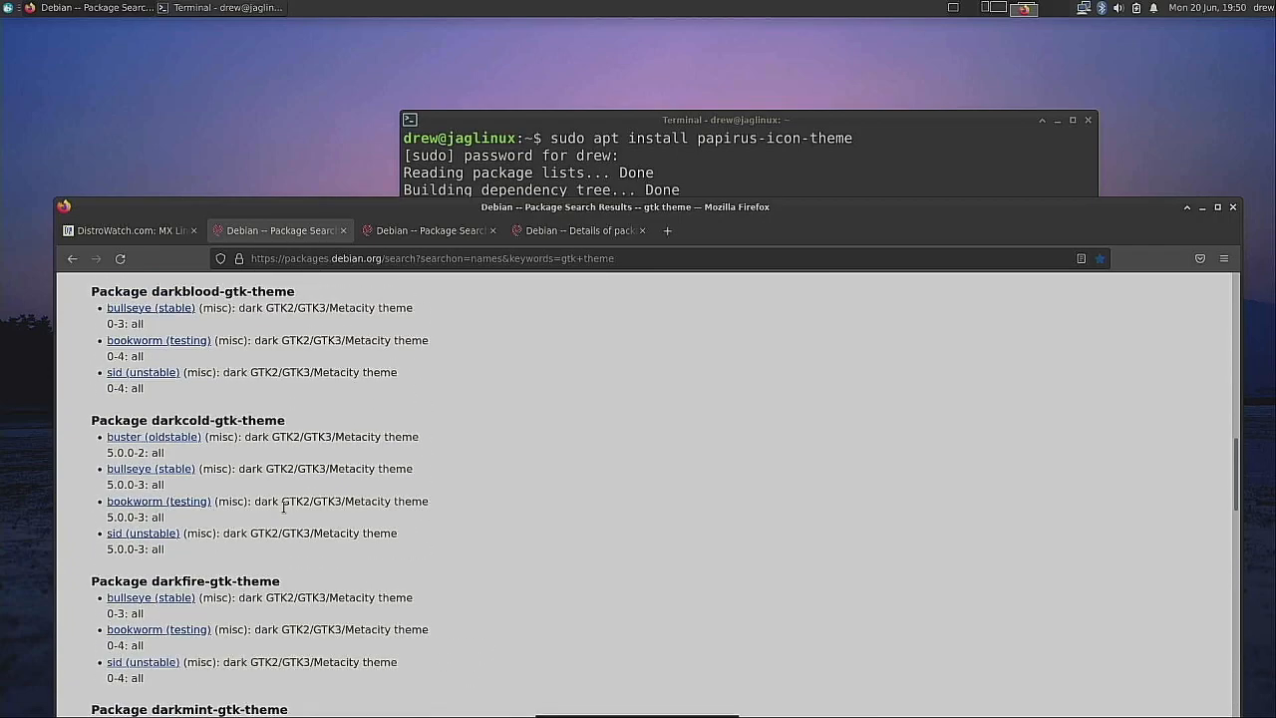
Step: Add greybird-gtk-theme to the pending install command, run it, and close the terminal once the installation has finished
{"action": "left_click", "coordinate": [807, 133]}
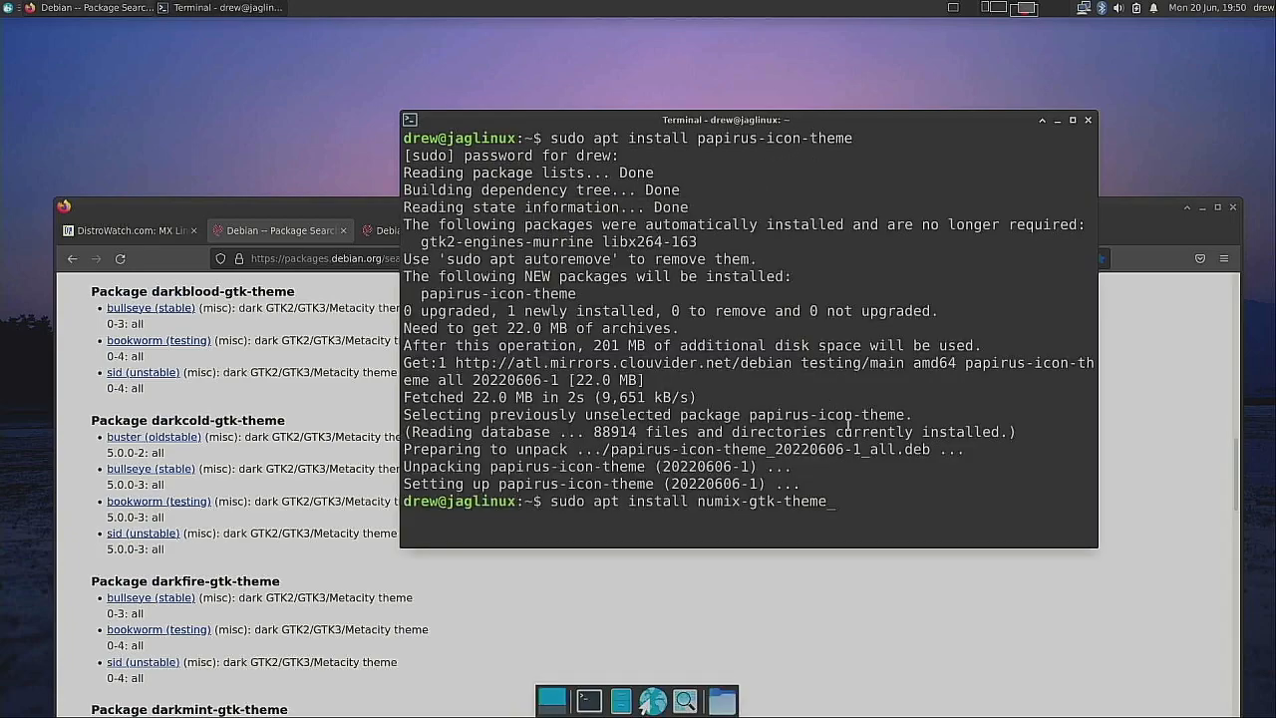
{"action": "type", "text": "greybird-gtk-theme"}
{"action": "key", "text": "Return"}
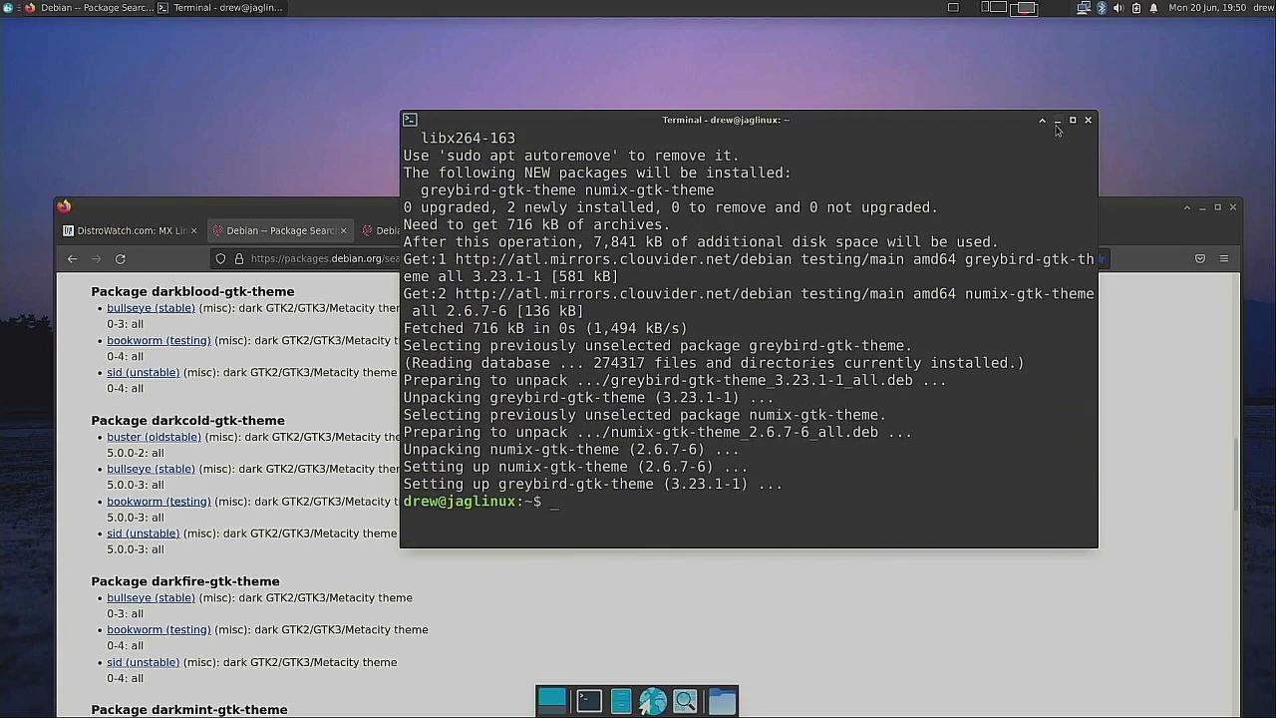
{"action": "left_click", "coordinate": [1088, 120]}
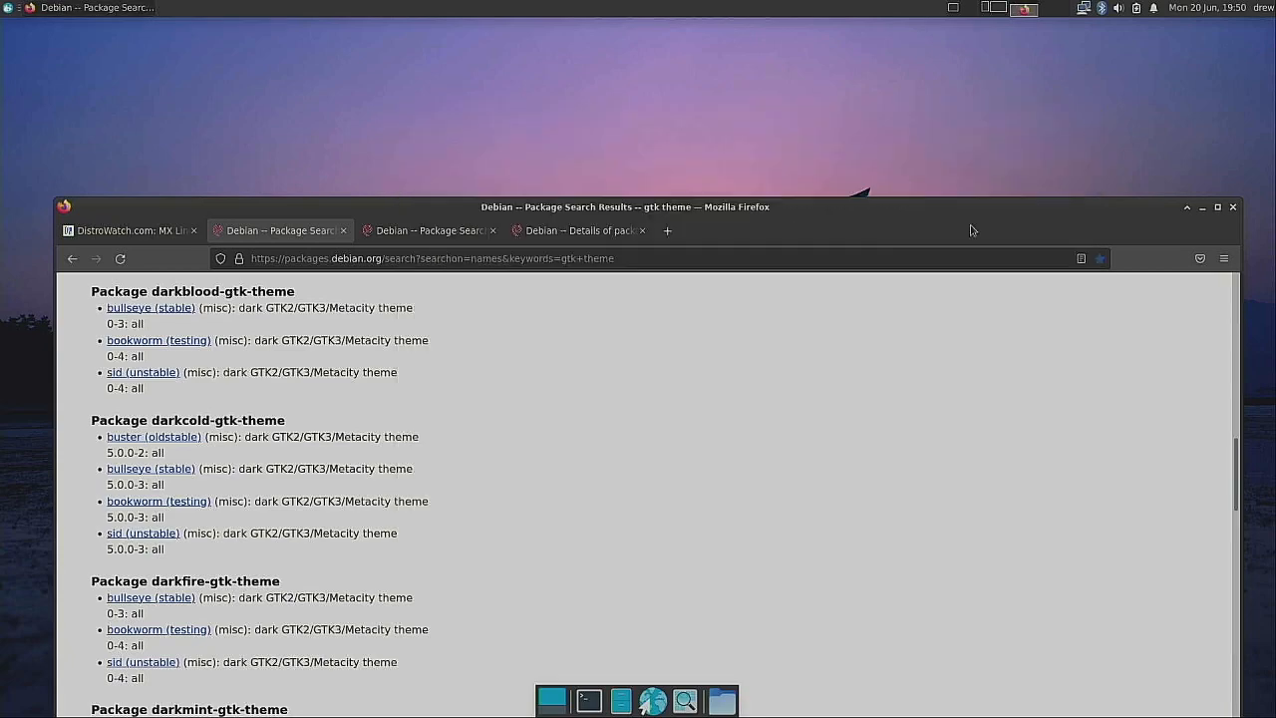
Step: Move Firefox back up the screen, then switch to the workspace holding Appearance and close both the terminal and Appearance there
{"action": "left_click_drag", "start_coordinate": [786, 212], "coordinate": [788, 50]}
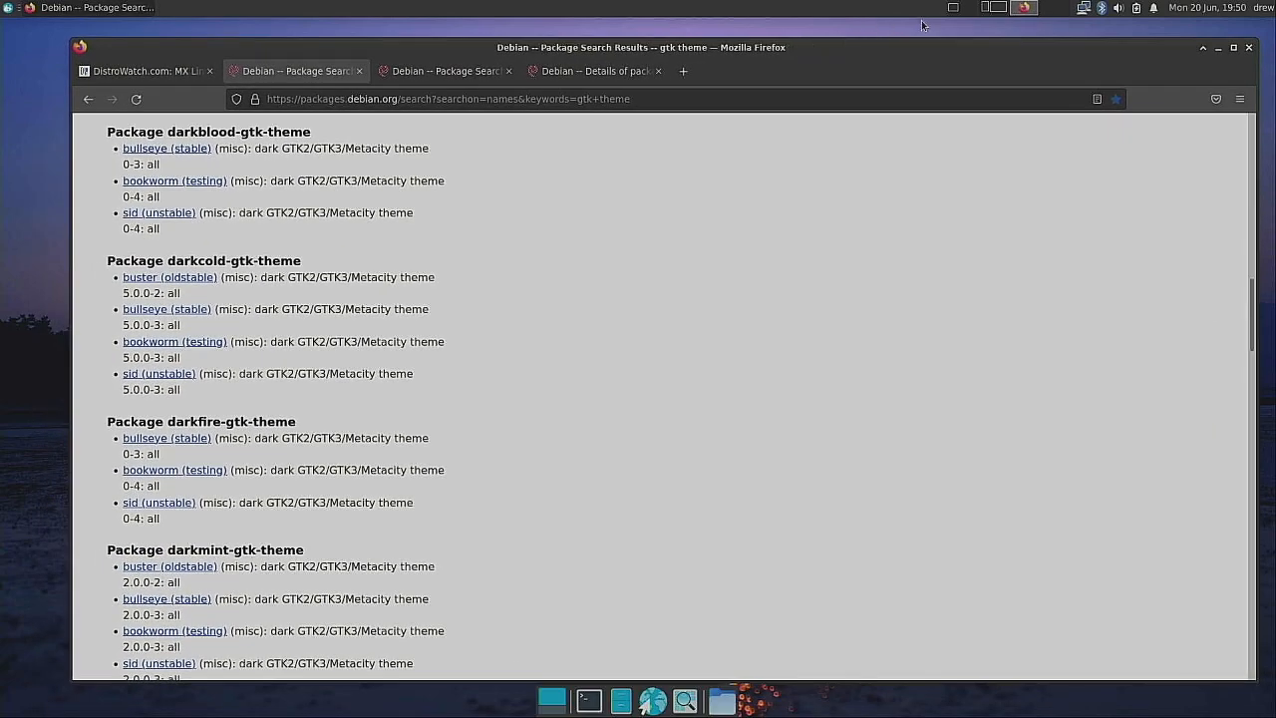
{"action": "left_click", "coordinate": [957, 9]}
{"action": "left_click", "coordinate": [992, 12]}
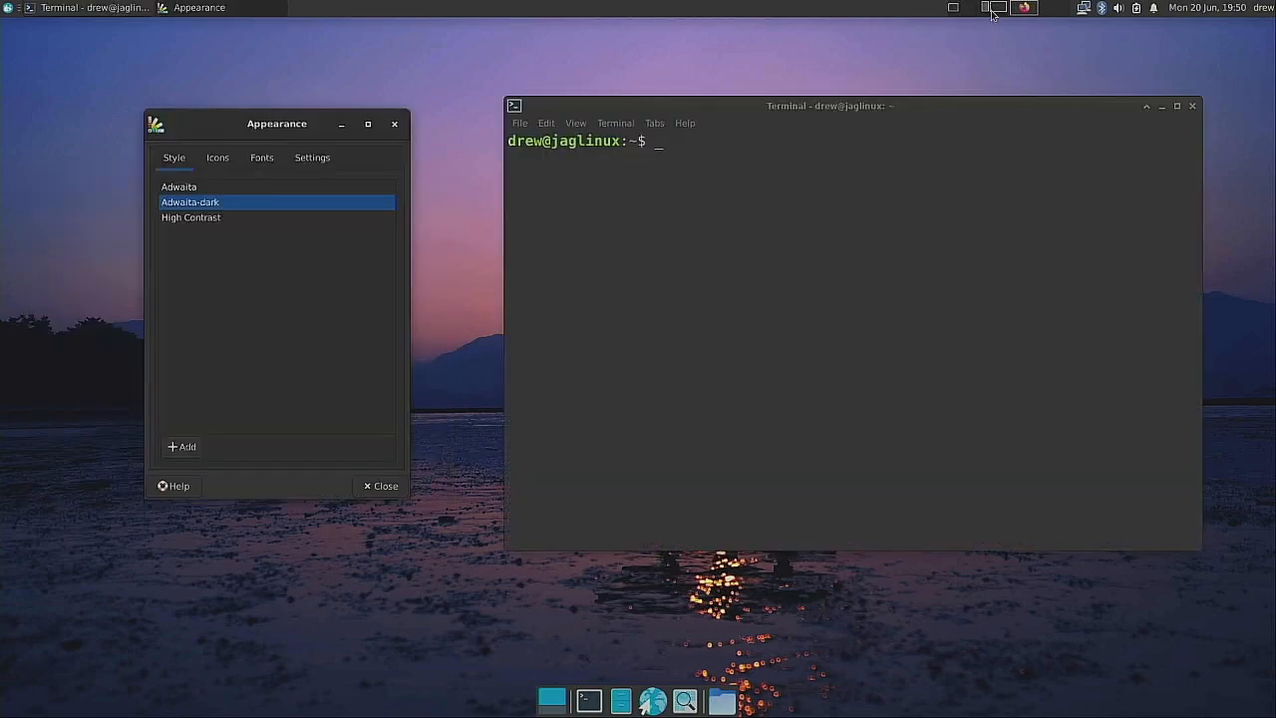
{"action": "left_click", "coordinate": [1192, 106]}
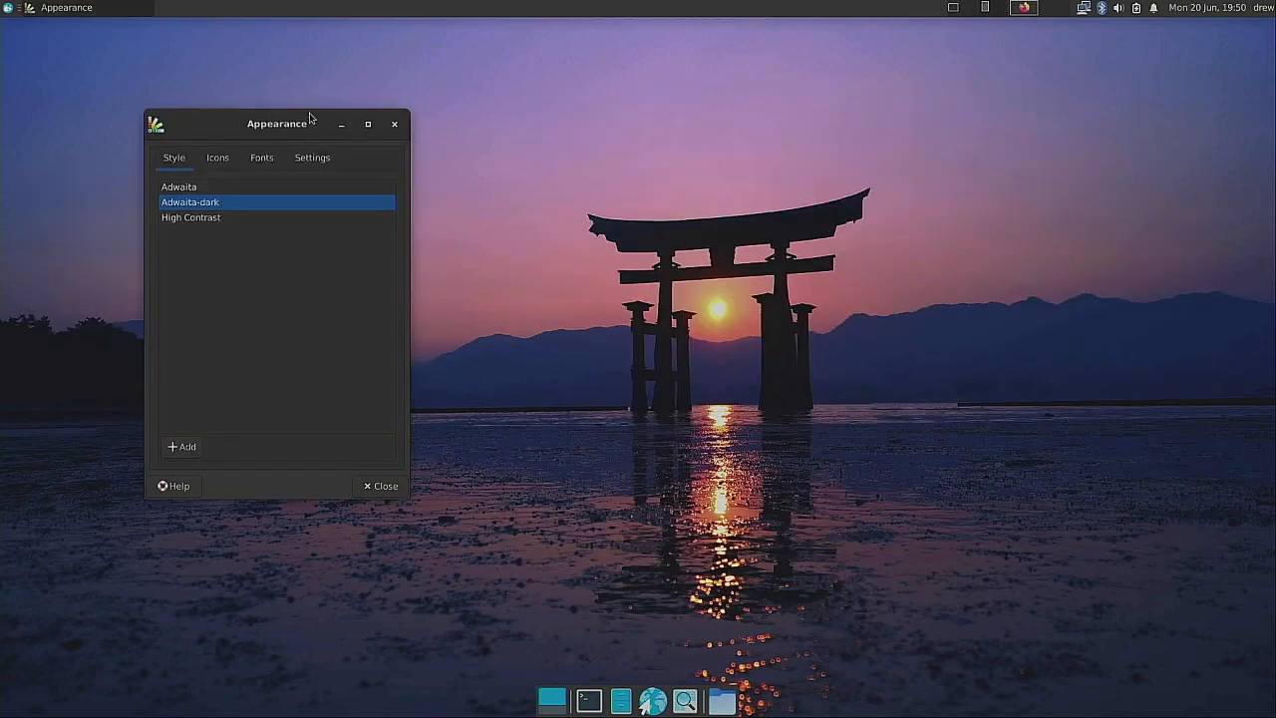
{"action": "left_click", "coordinate": [391, 125]}
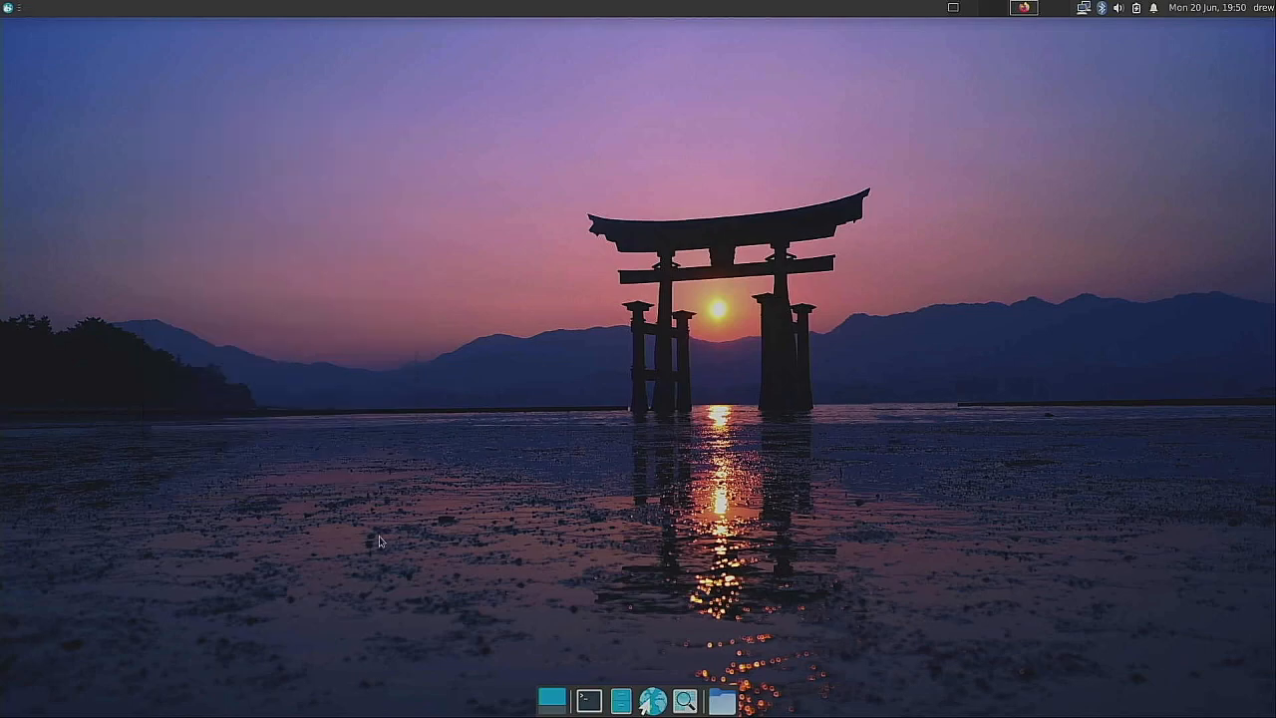
Step: Reopen the Appearance settings to load the newly installed themes and move the window to the desktop's left side
{"action": "left_click", "coordinate": [6, 10]}
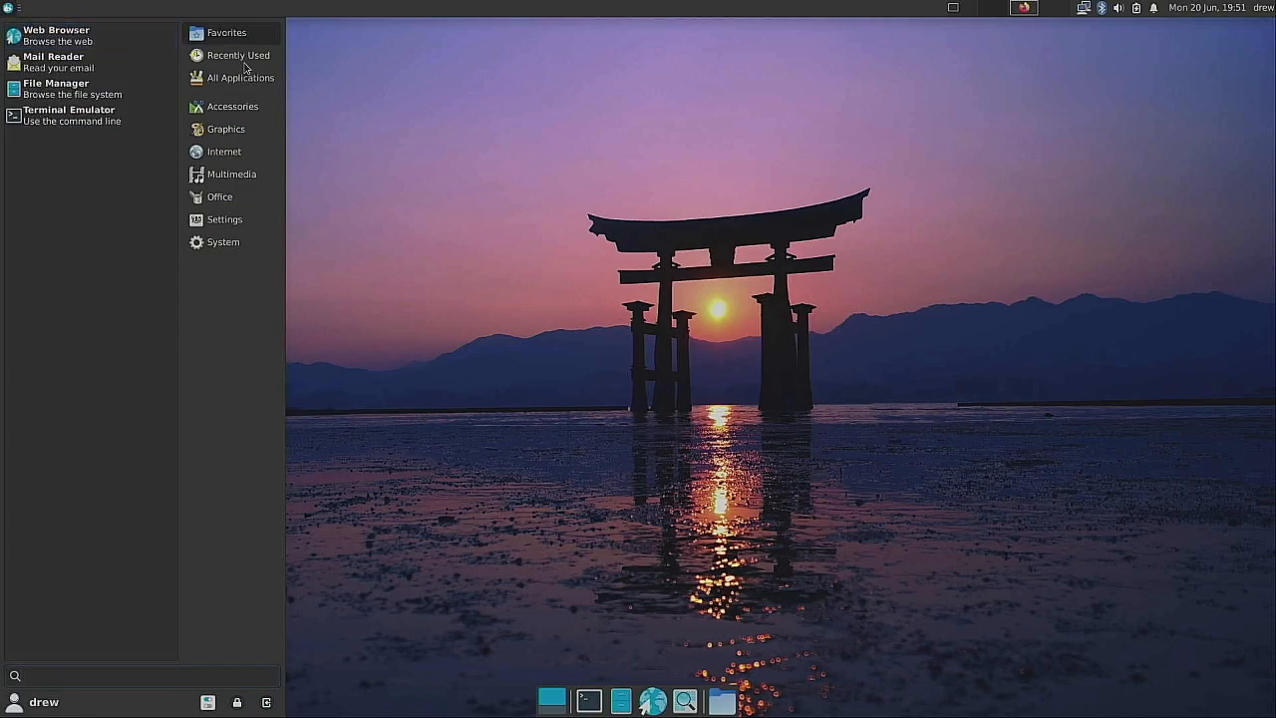
{"action": "left_click", "coordinate": [97, 38]}
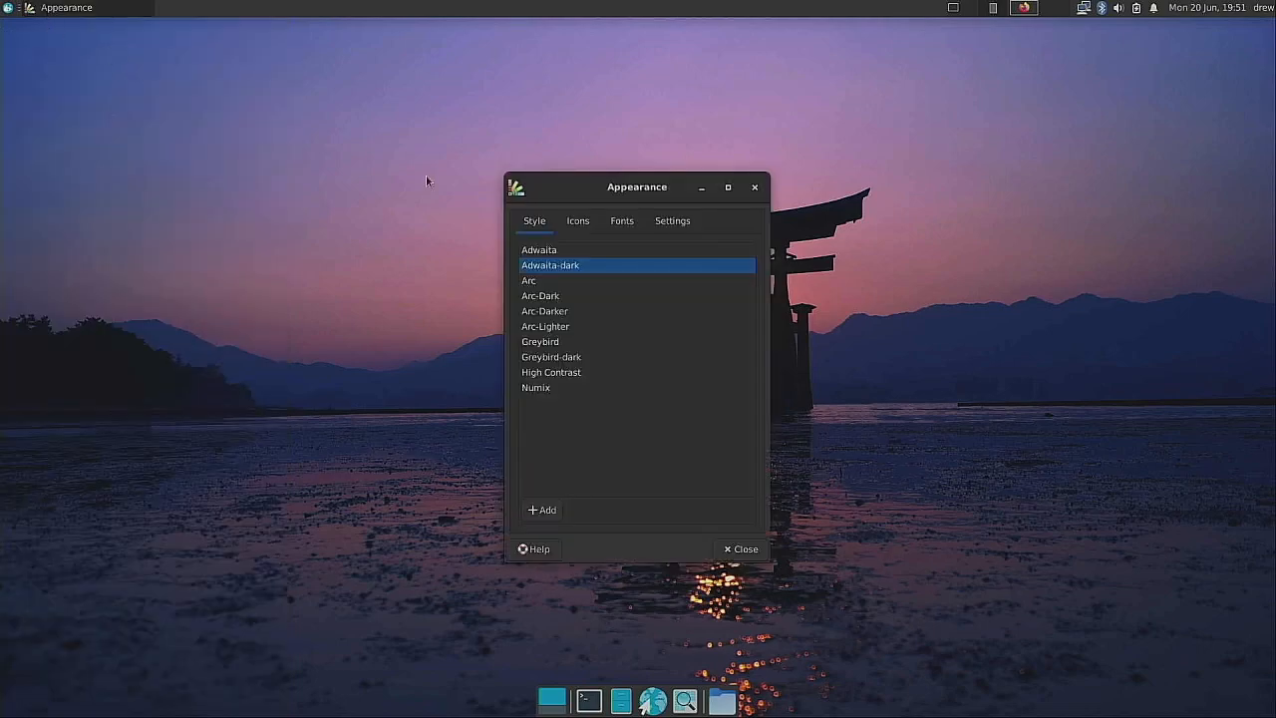
{"action": "left_click_drag", "start_coordinate": [639, 186], "coordinate": [167, 171]}
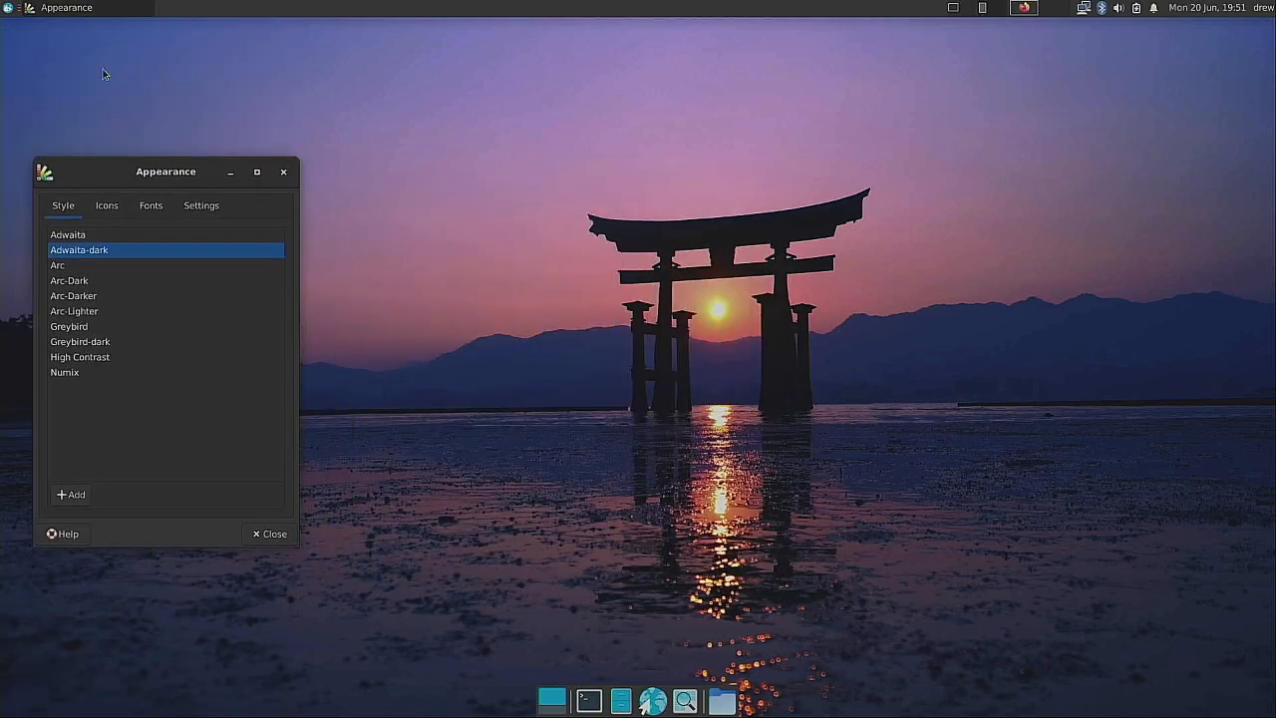
Step: Open the Window Manager settings and a file manager window on the home folder, arranging both beside the Appearance window
{"action": "left_click", "coordinate": [8, 8]}
{"action": "left_click", "coordinate": [238, 56]}
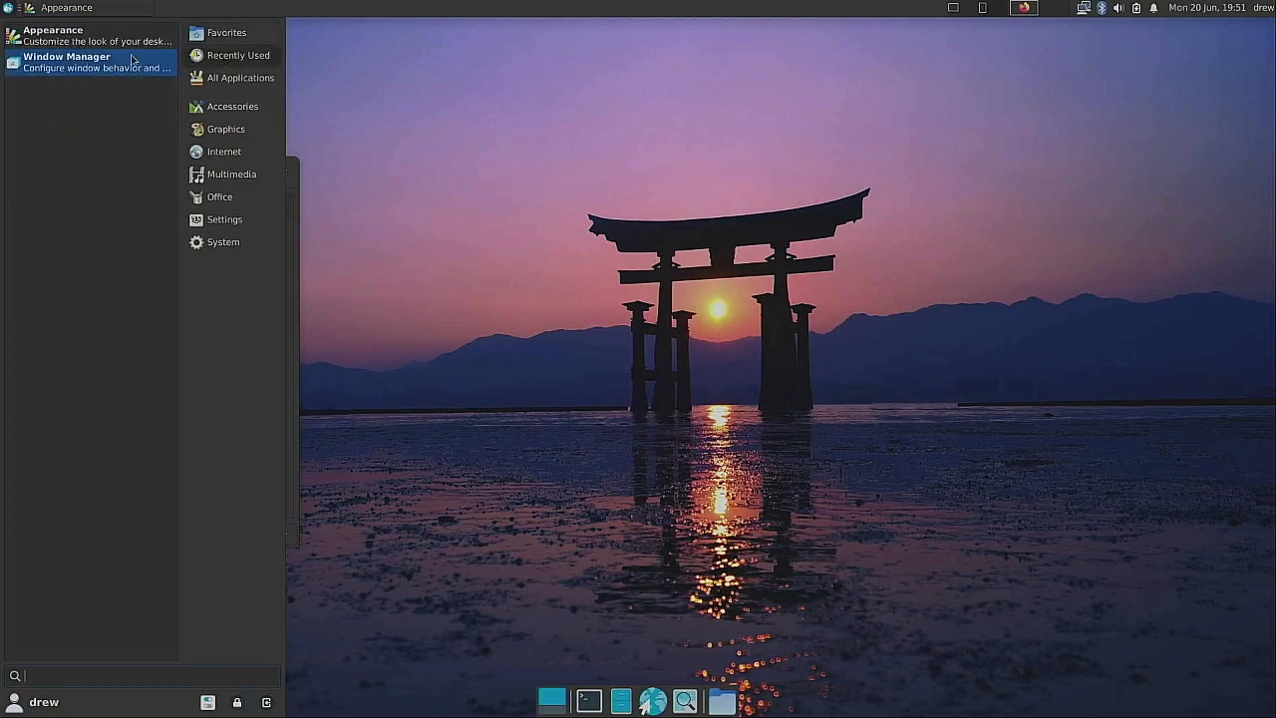
{"action": "left_click", "coordinate": [133, 60]}
{"action": "left_click_drag", "start_coordinate": [600, 169], "coordinate": [507, 168]}
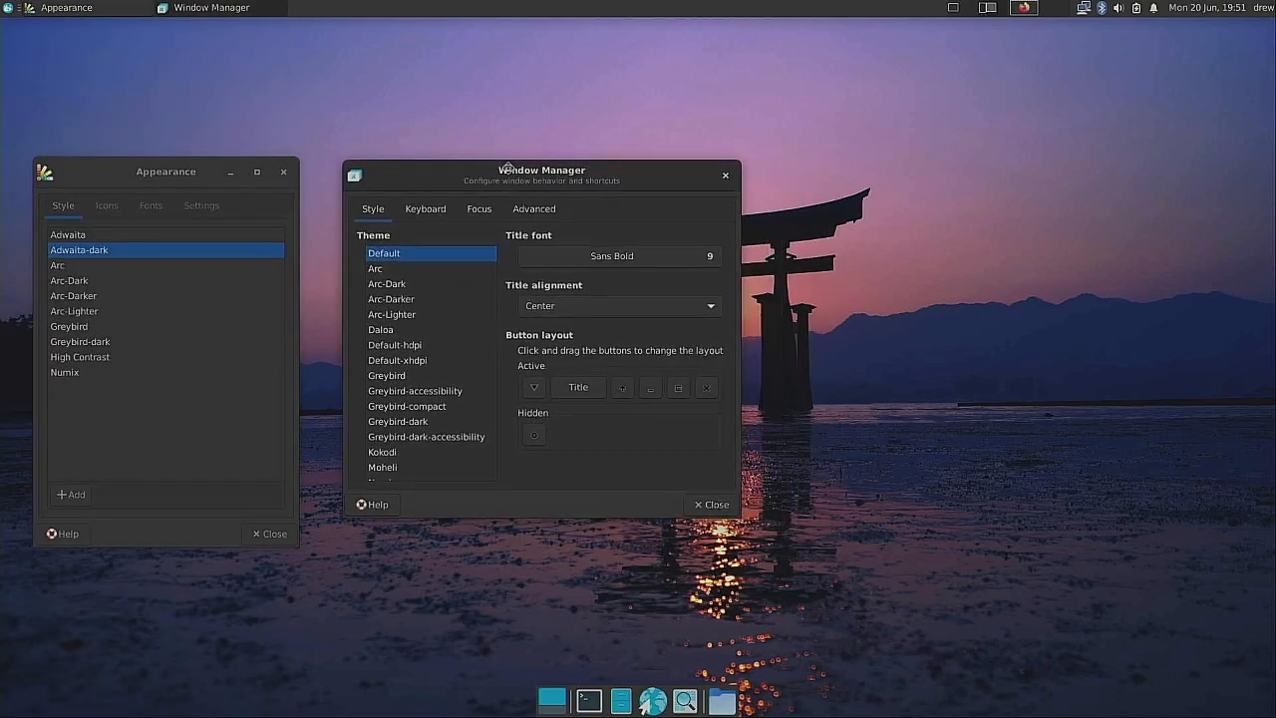
{"action": "left_click", "coordinate": [621, 700]}
{"action": "mouse_move", "coordinate": [648, 200]}
{"action": "left_mouse_down"}
{"action": "mouse_move", "coordinate": [797, 170]}
{"action": "mouse_move", "coordinate": [1029, 156]}
{"action": "mouse_move", "coordinate": [998, 152]}
{"action": "left_mouse_up"}
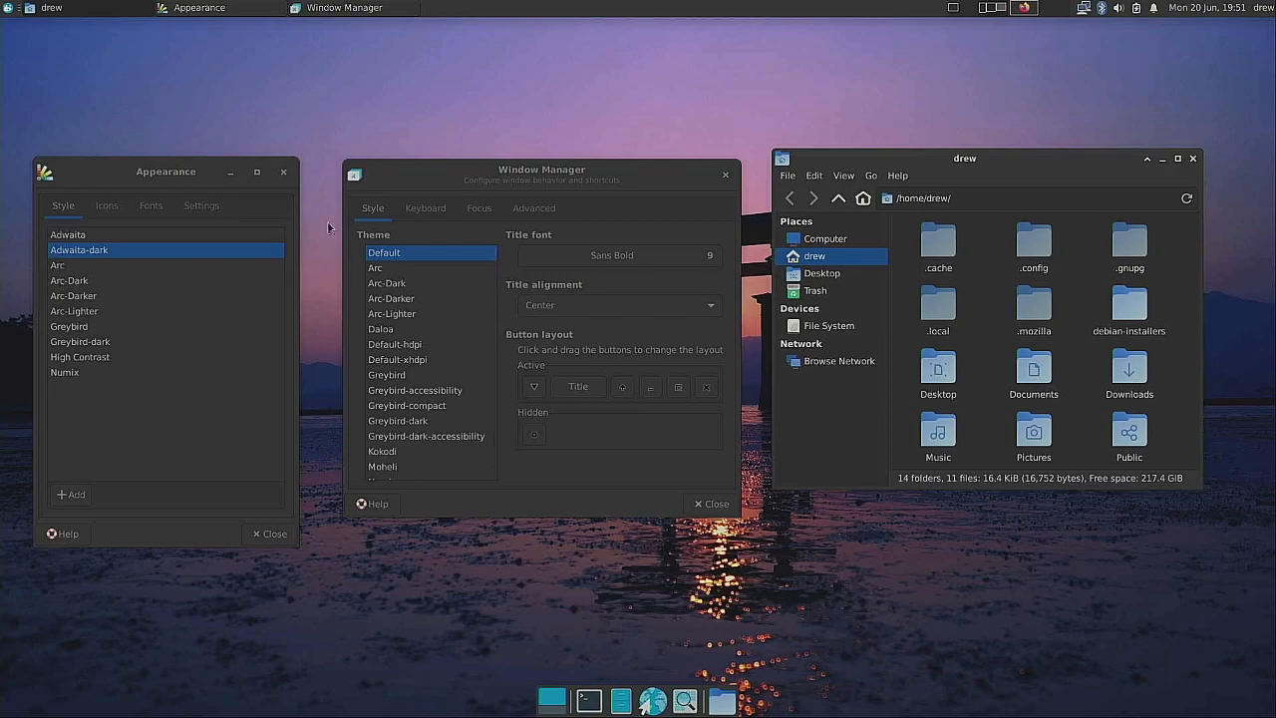
Step: Try Arc as both the Appearance style and the window manager theme, and check the file manager's title bar
{"action": "left_click", "coordinate": [116, 207]}
{"action": "left_click", "coordinate": [49, 209]}
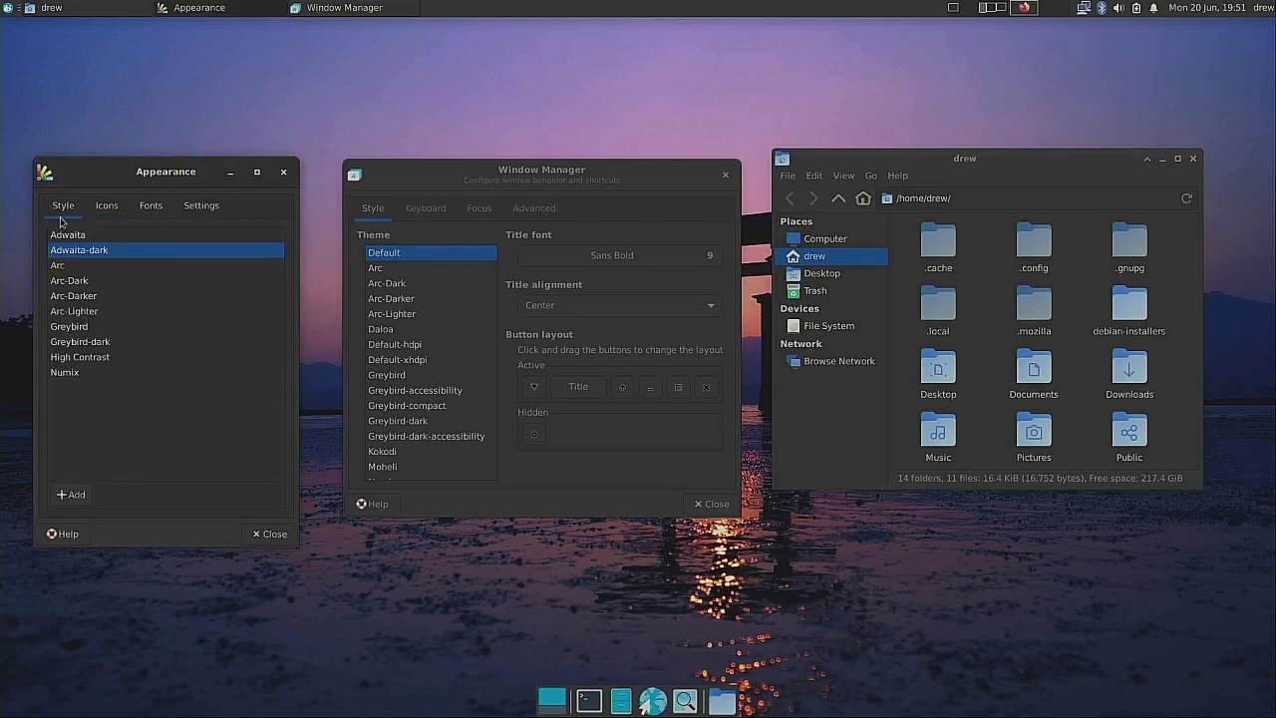
{"action": "left_click", "coordinate": [57, 267]}
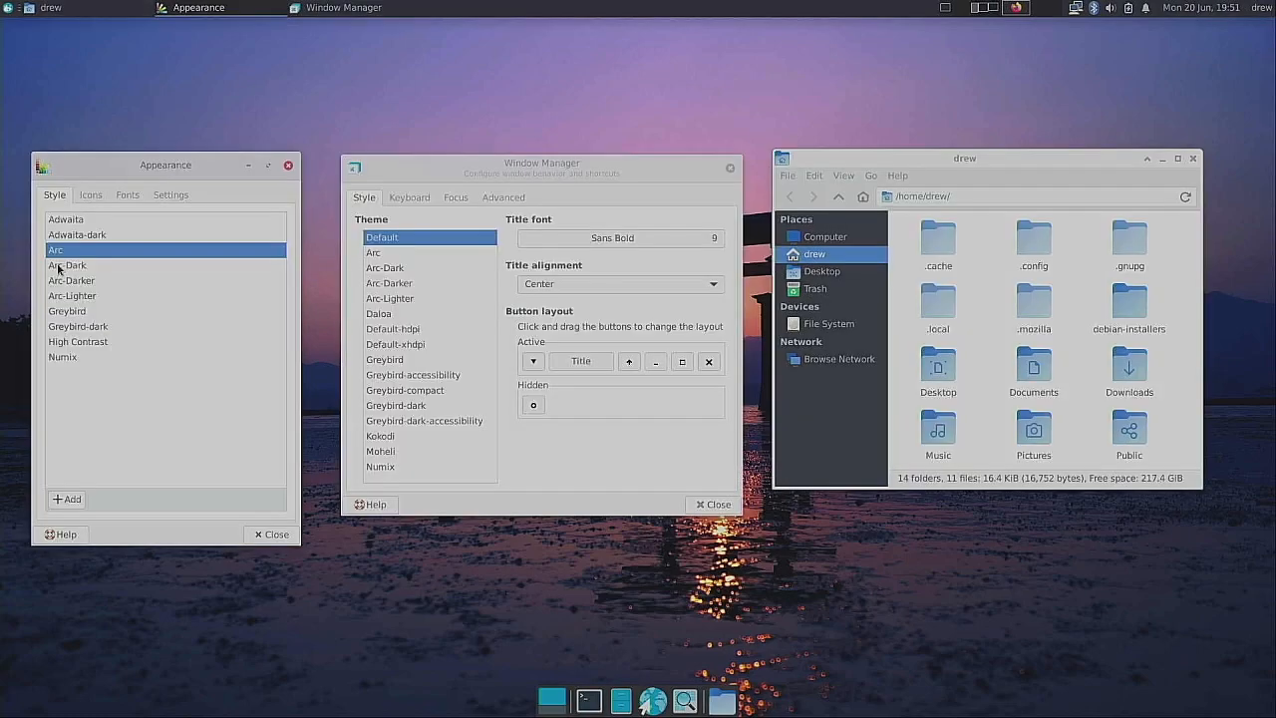
{"action": "left_click", "coordinate": [387, 256]}
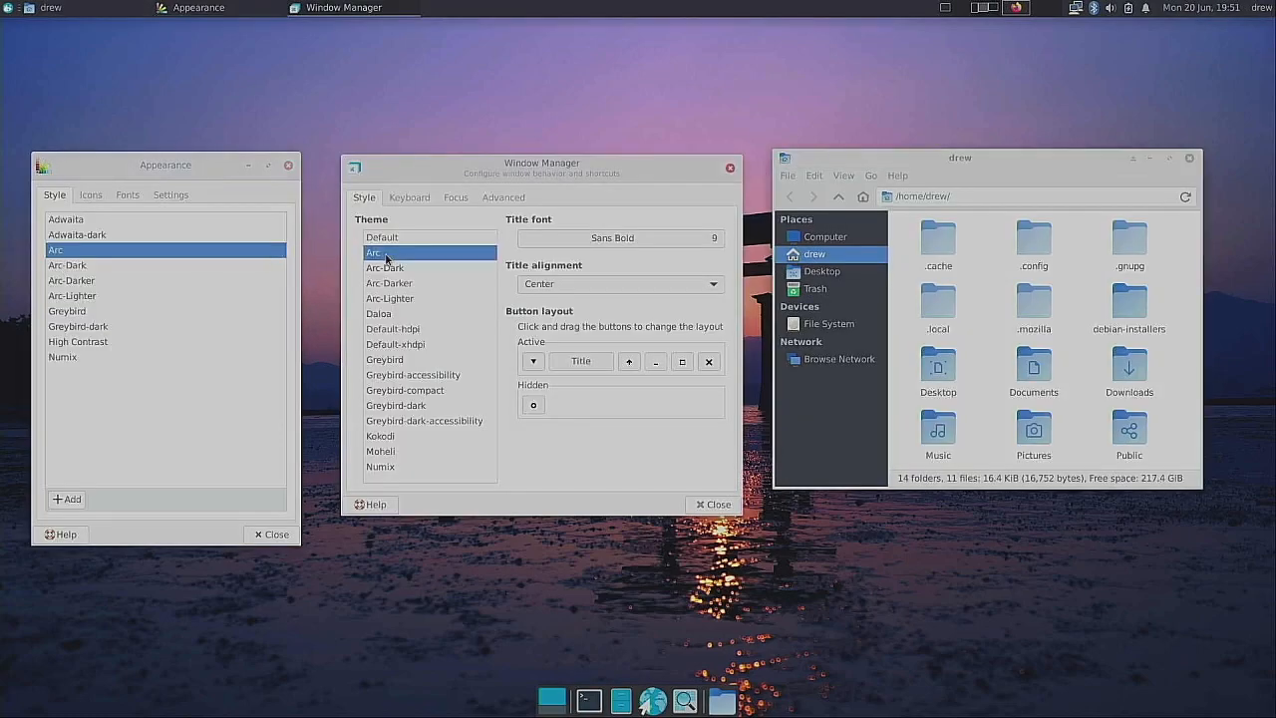
{"action": "left_click", "coordinate": [1004, 156]}
Step: Try the Moka icon theme in the Appearance settings
{"action": "left_click", "coordinate": [91, 195]}
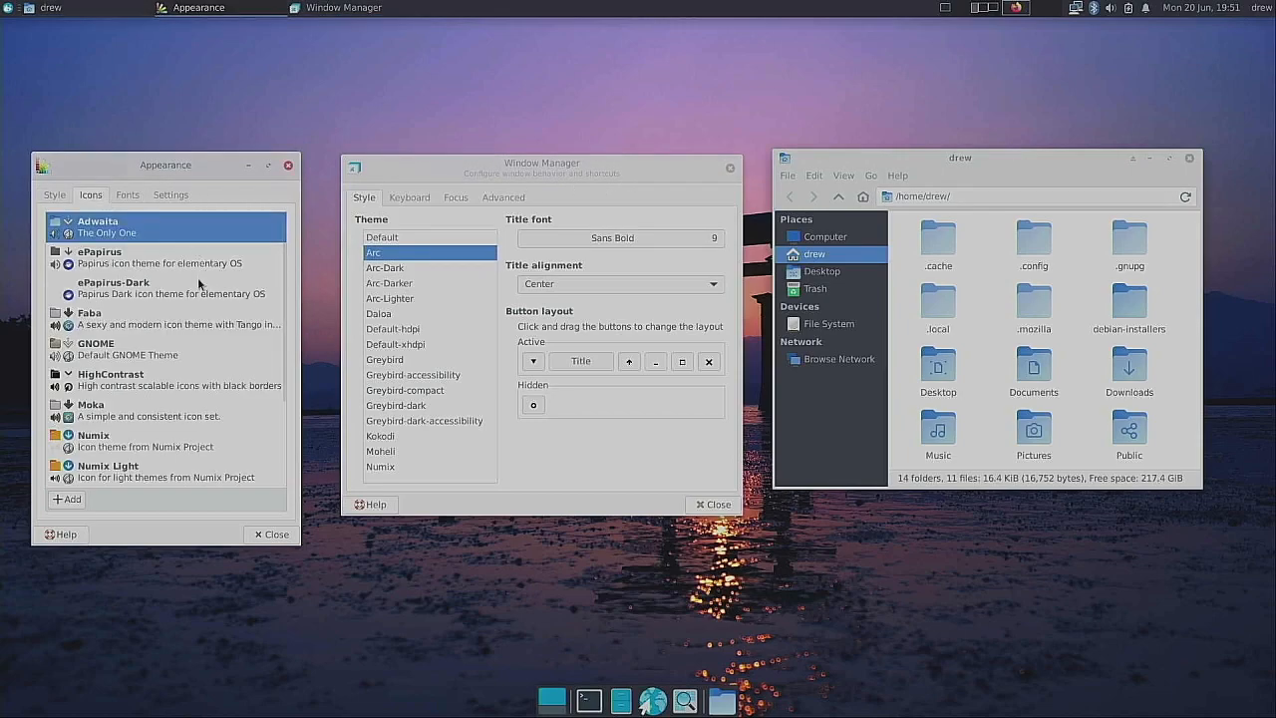
{"action": "scroll", "coordinate": [164, 297], "scroll_direction": "down", "scroll_amount": 3}
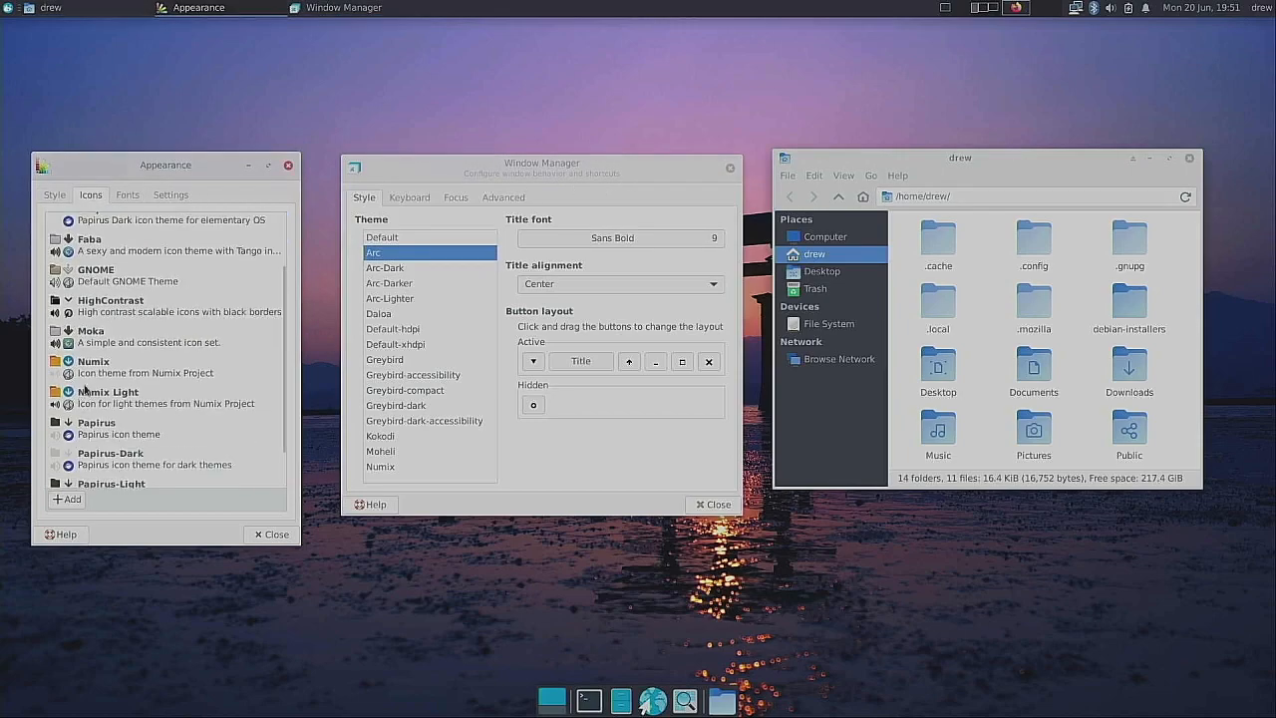
{"action": "left_click", "coordinate": [104, 341]}
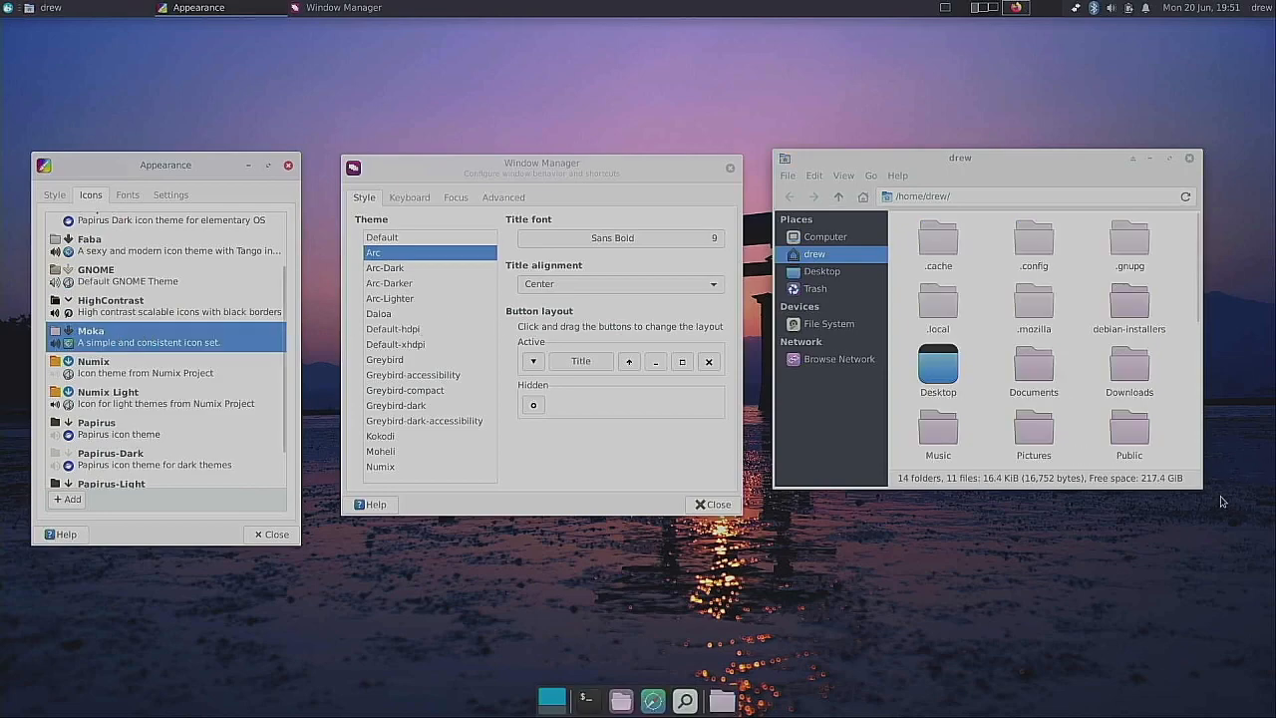
Step: Enlarge the file manager window to show more icons and view the icons in the Whisker Menu
{"action": "left_click_drag", "start_coordinate": [1196, 485], "coordinate": [1236, 615]}
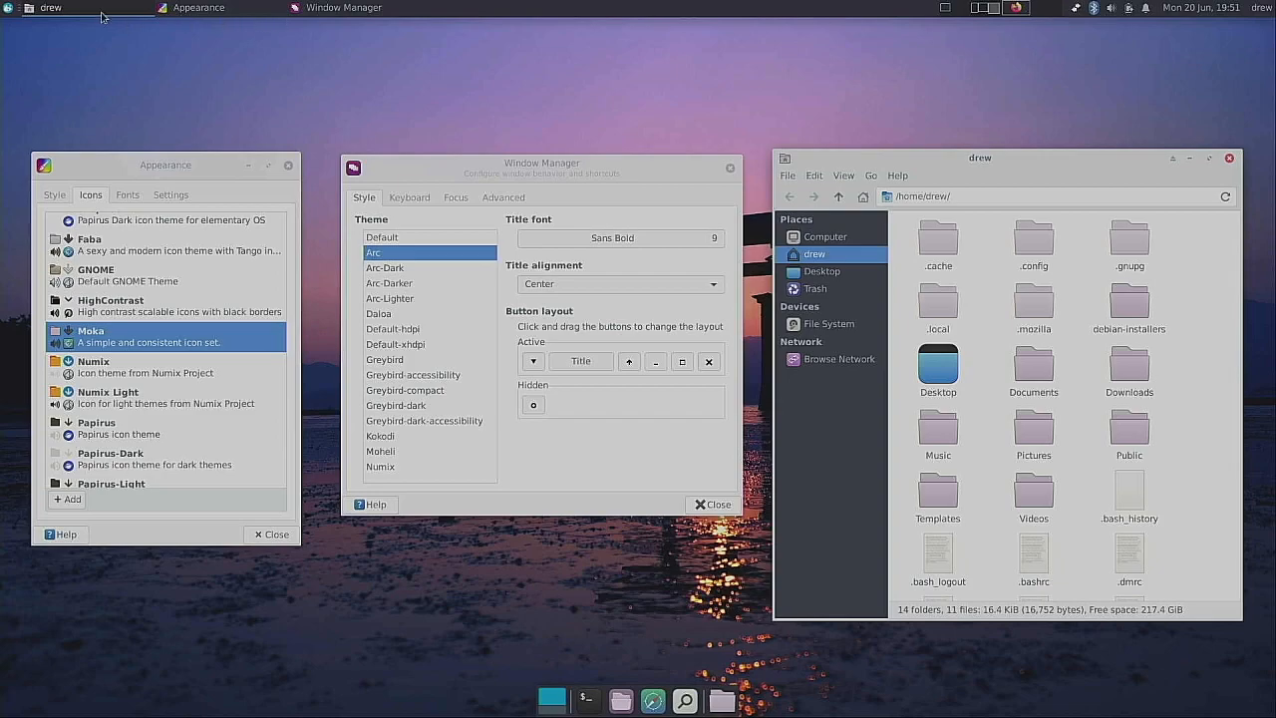
{"action": "left_click", "coordinate": [7, 8]}
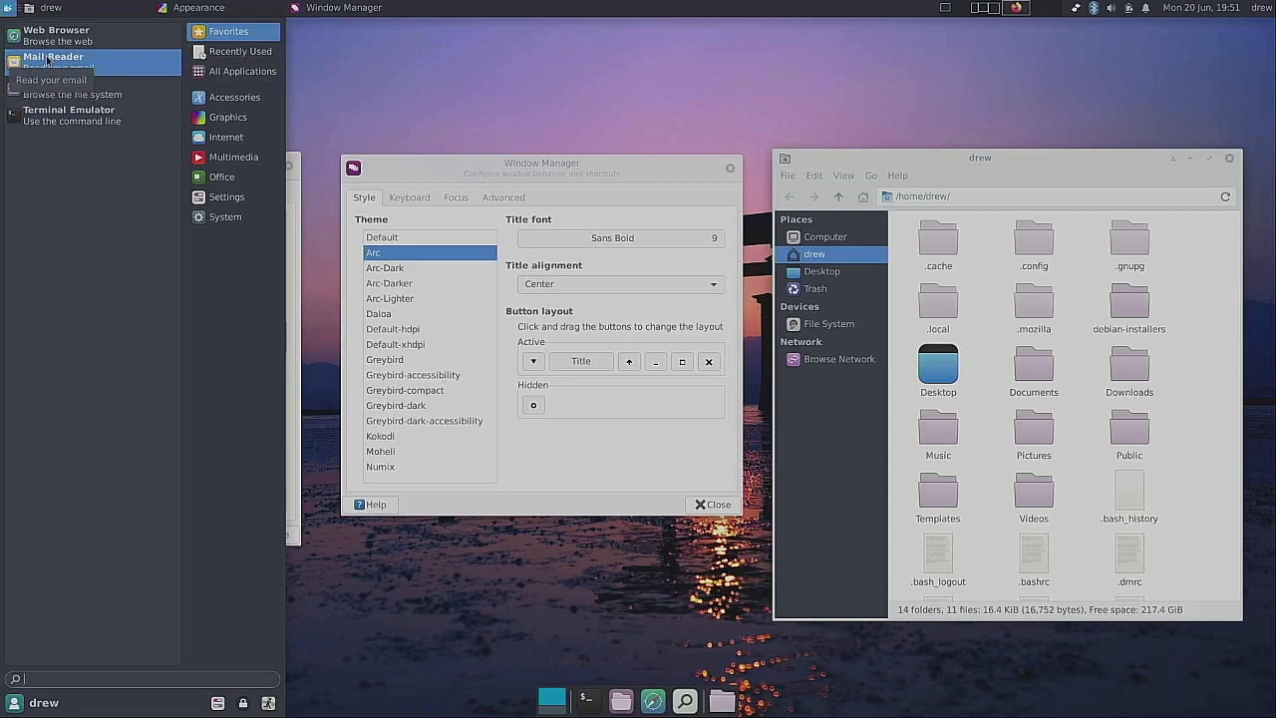
{"action": "left_click", "coordinate": [431, 69]}
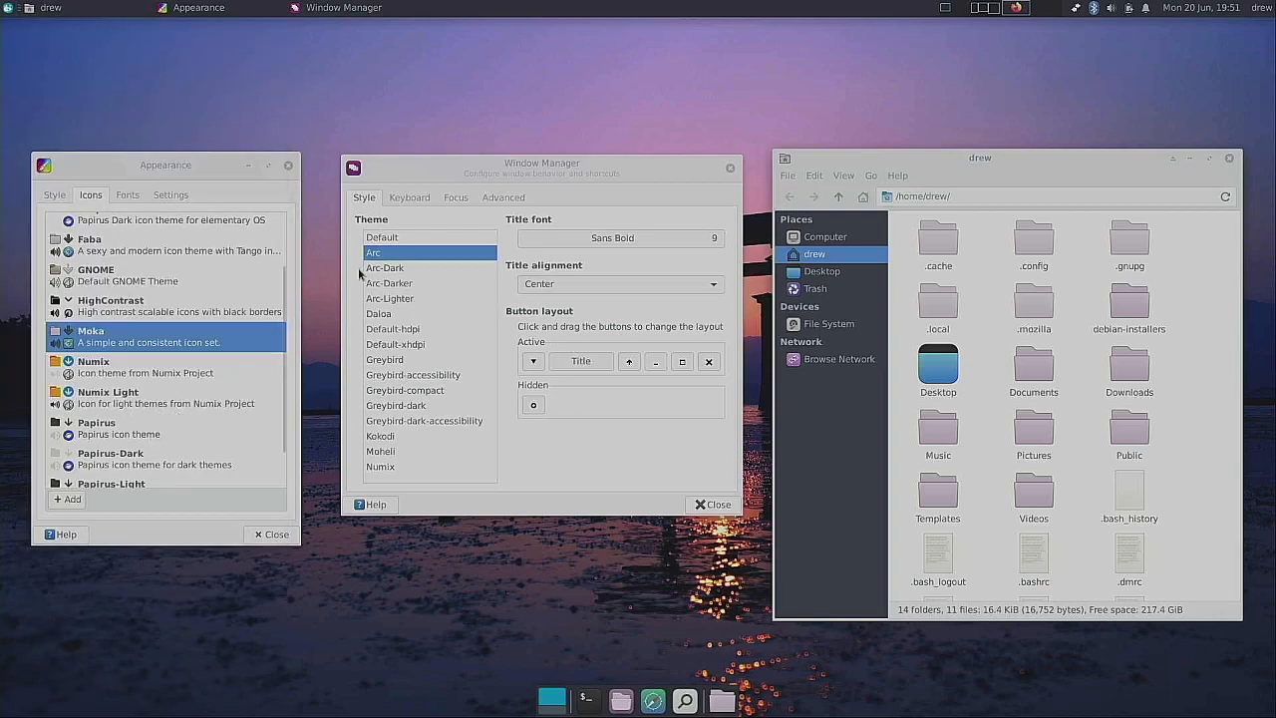
Step: Apply Numix as the window manager theme, the icon theme and the Appearance style
{"action": "left_click", "coordinate": [384, 467]}
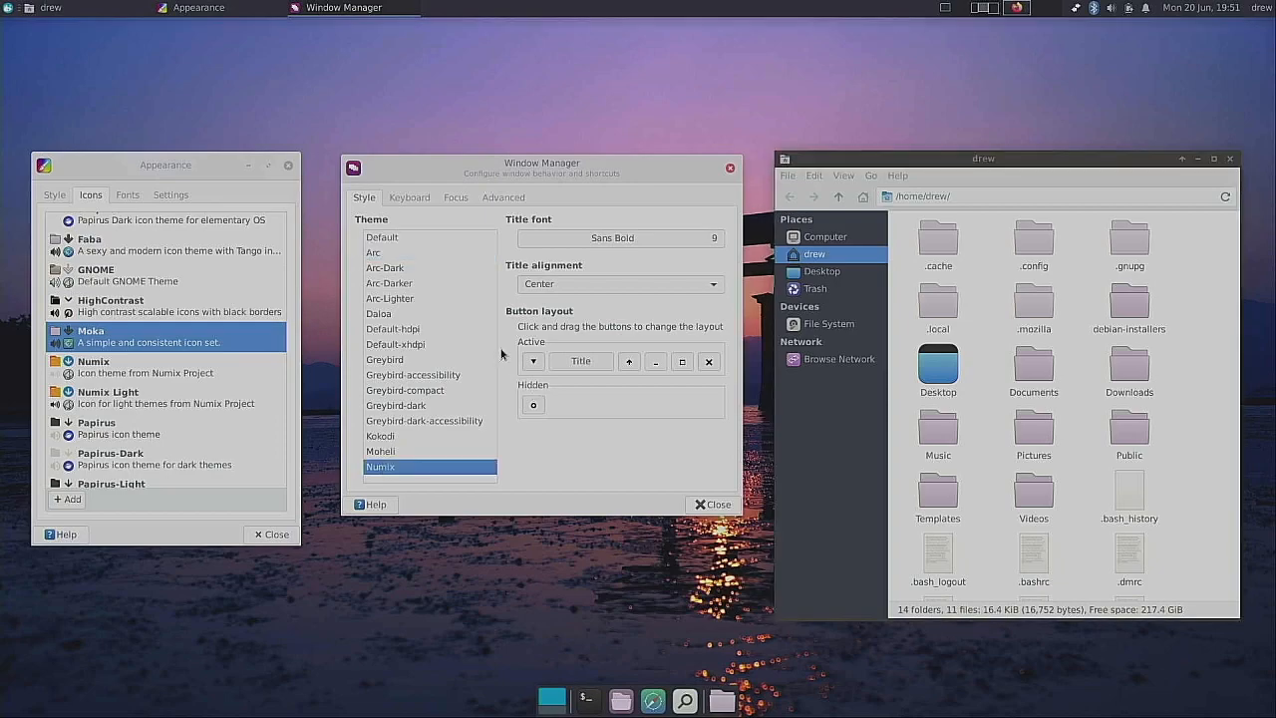
{"action": "left_click", "coordinate": [93, 364]}
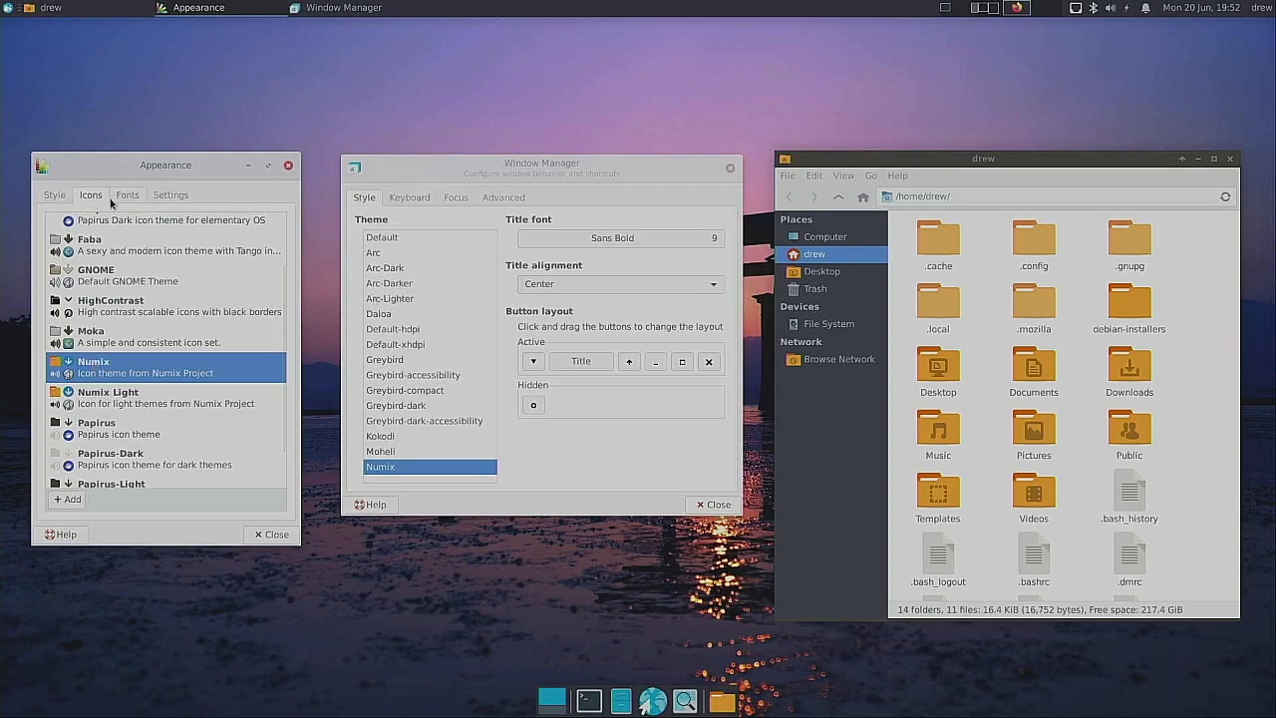
{"action": "left_click", "coordinate": [54, 196]}
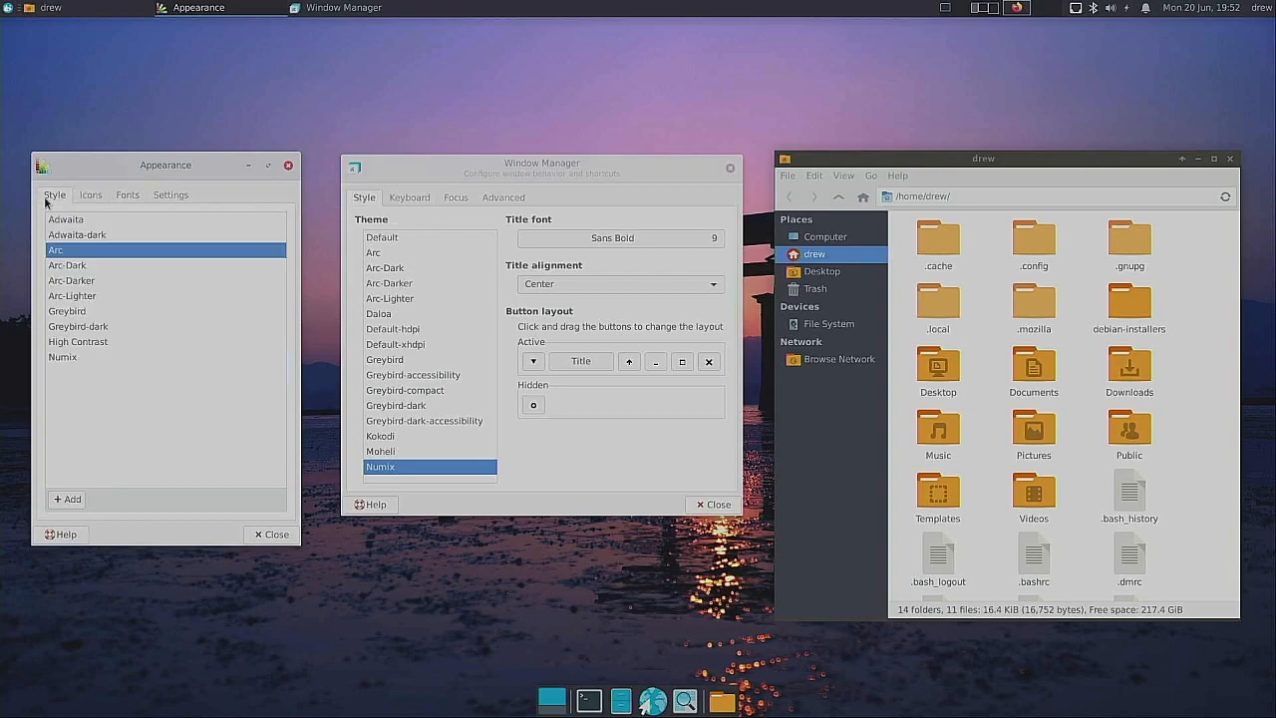
{"action": "left_click", "coordinate": [63, 356]}
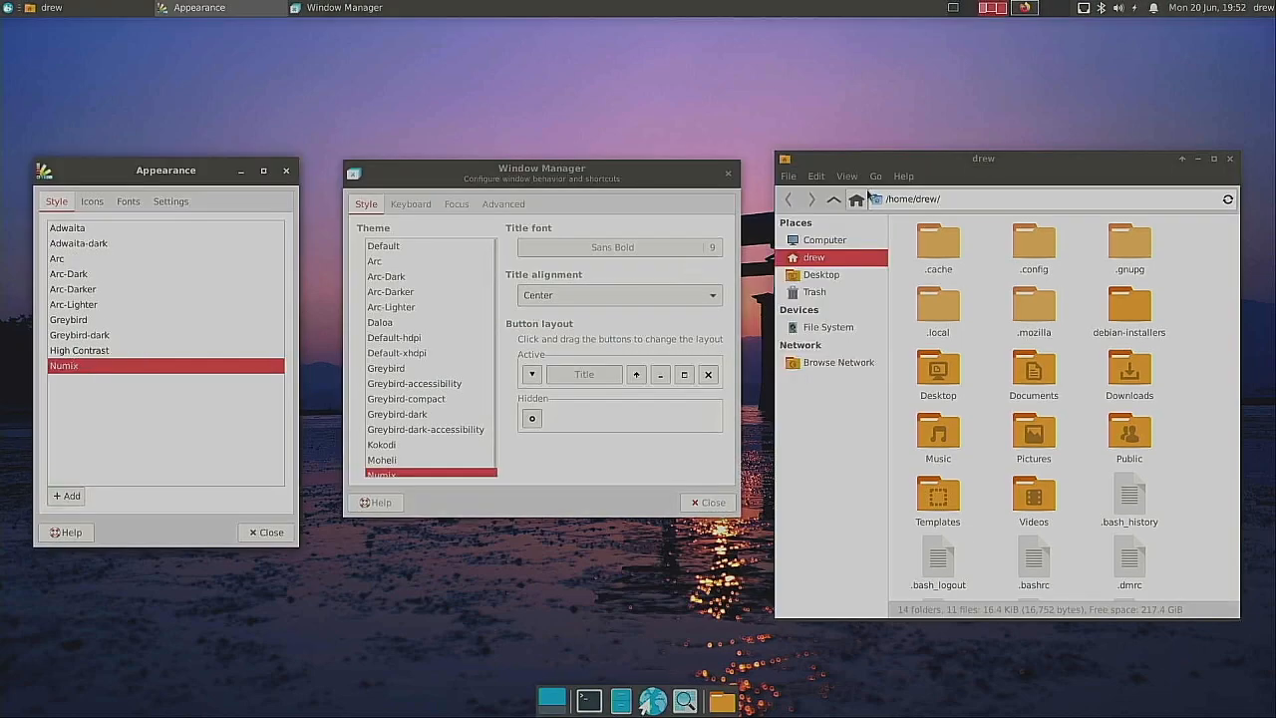
Step: Move the file manager window higher on the desktop and examine the Numix icons across the Whisker Menu categories
{"action": "left_click_drag", "start_coordinate": [922, 162], "coordinate": [918, 79]}
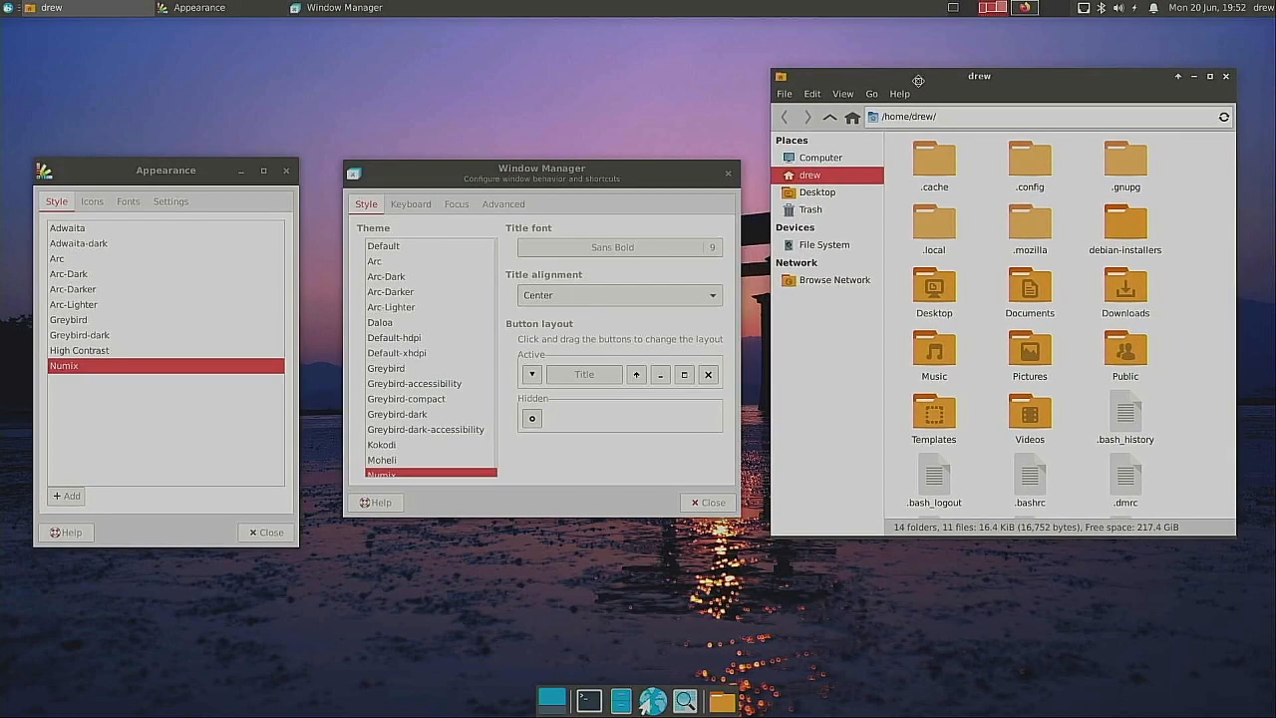
{"action": "left_click", "coordinate": [9, 8]}
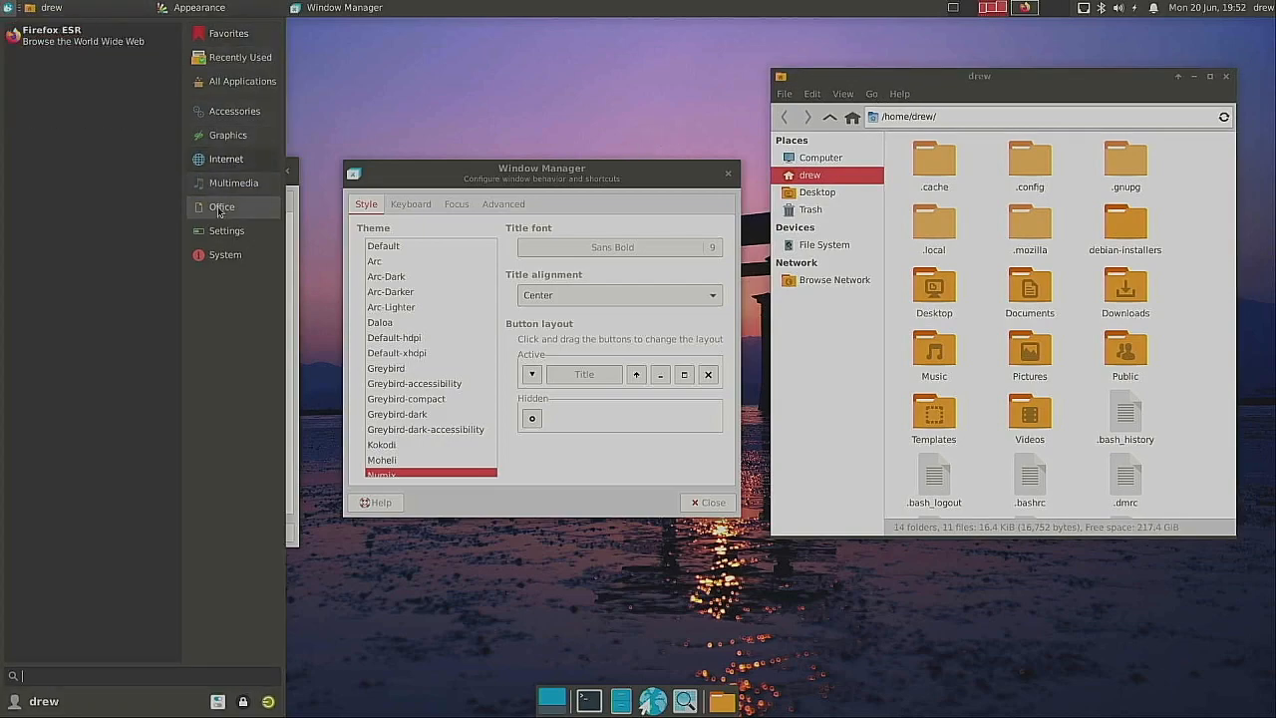
{"action": "mouse_move", "coordinate": [215, 265]}
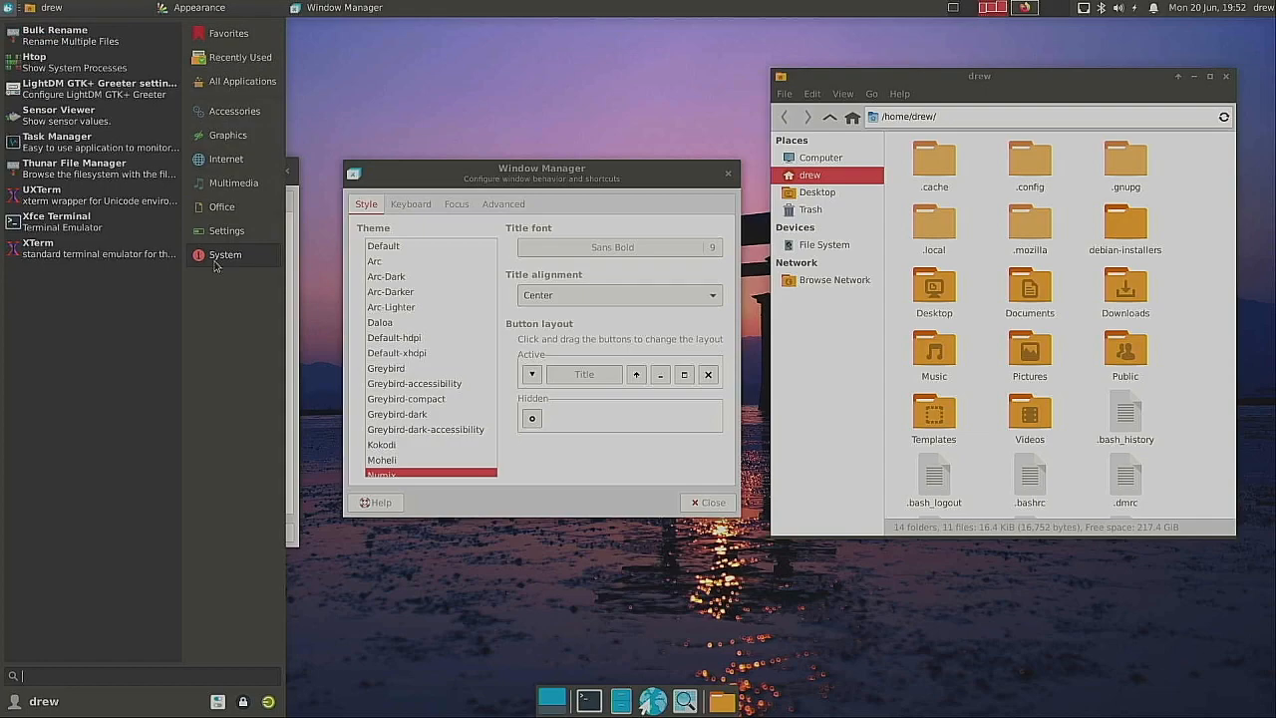
{"action": "mouse_move", "coordinate": [222, 77]}
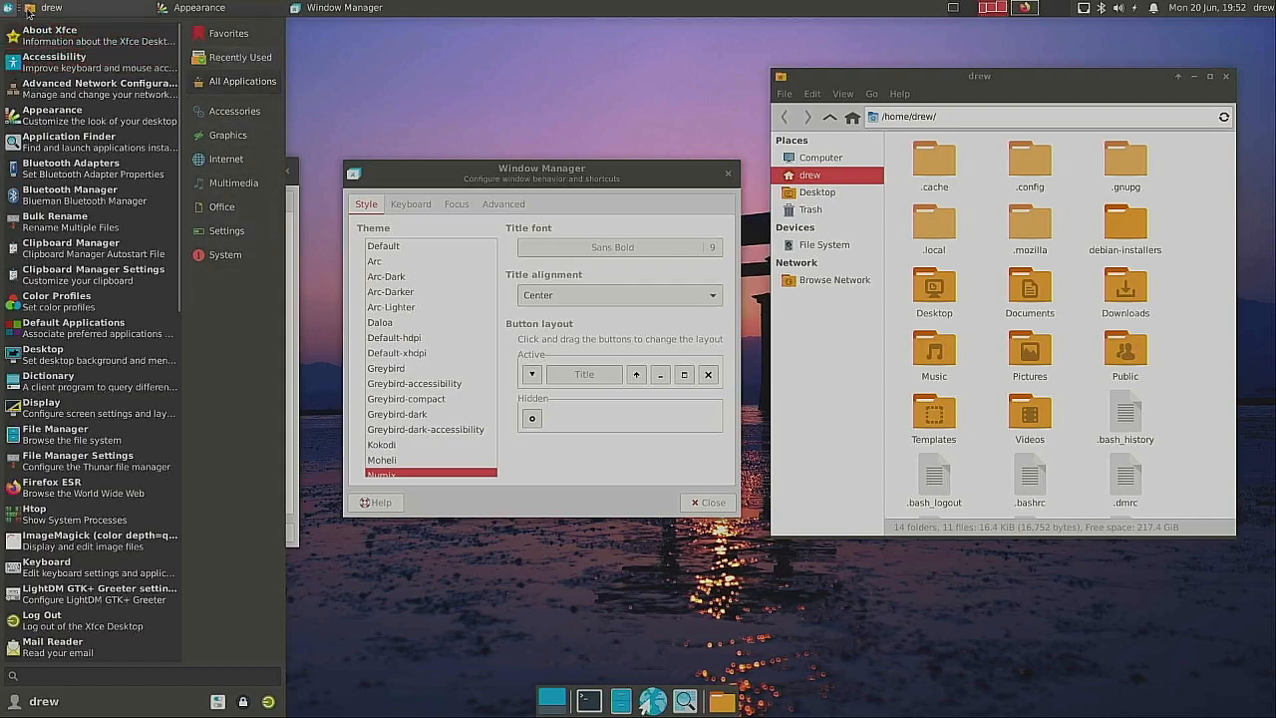
{"action": "left_click", "coordinate": [417, 69]}
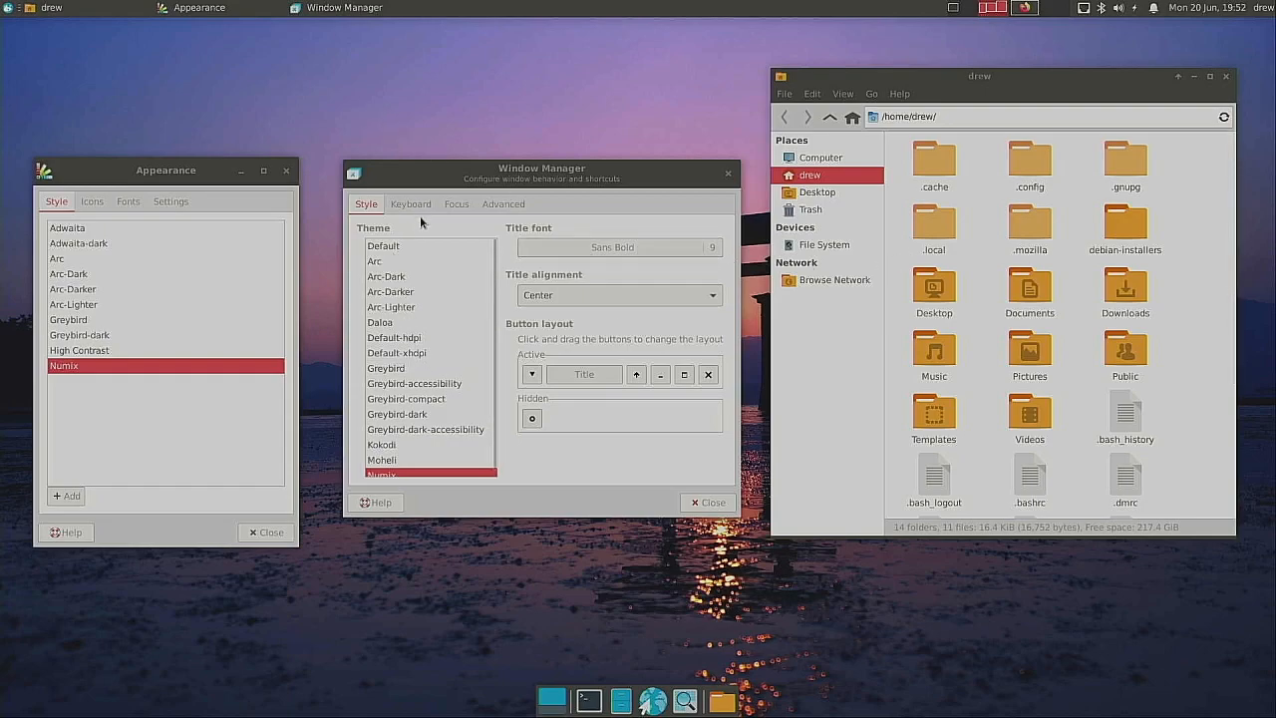
Step: Apply the Papirus-Dark icon theme, with Arc-Dark as both the window manager theme and the Appearance style
{"action": "left_click", "coordinate": [91, 202]}
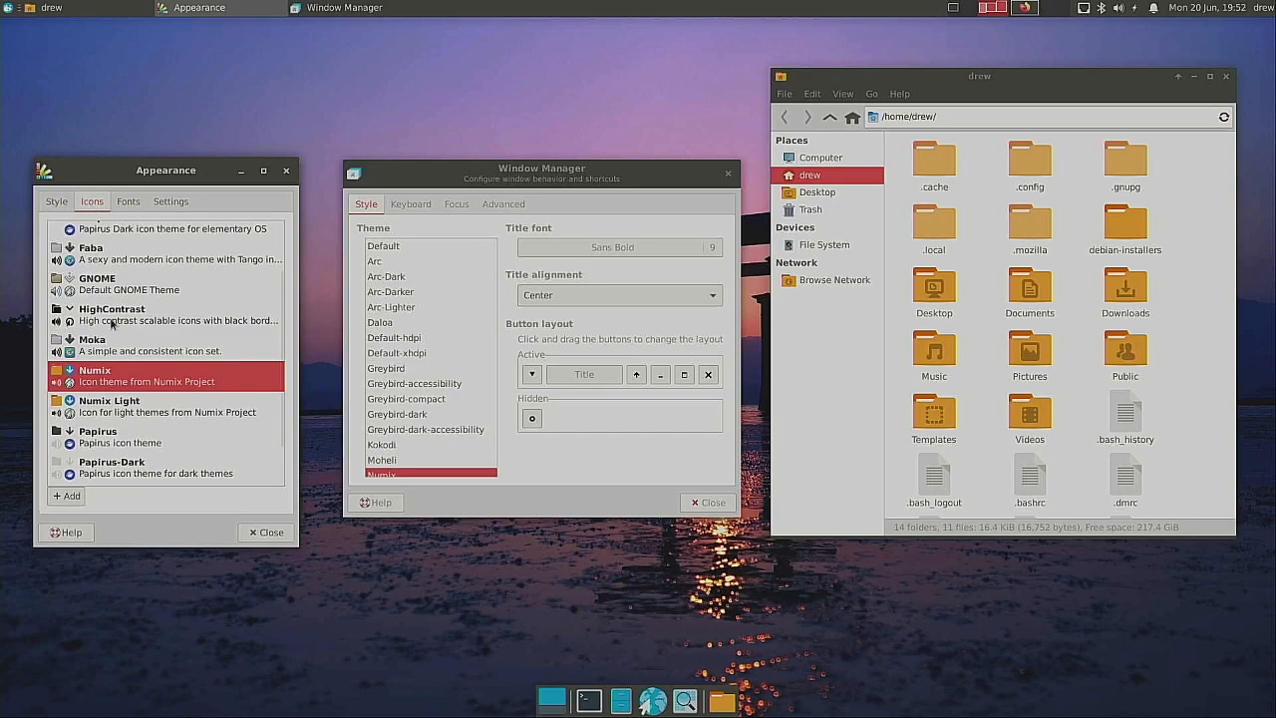
{"action": "left_click", "coordinate": [132, 464]}
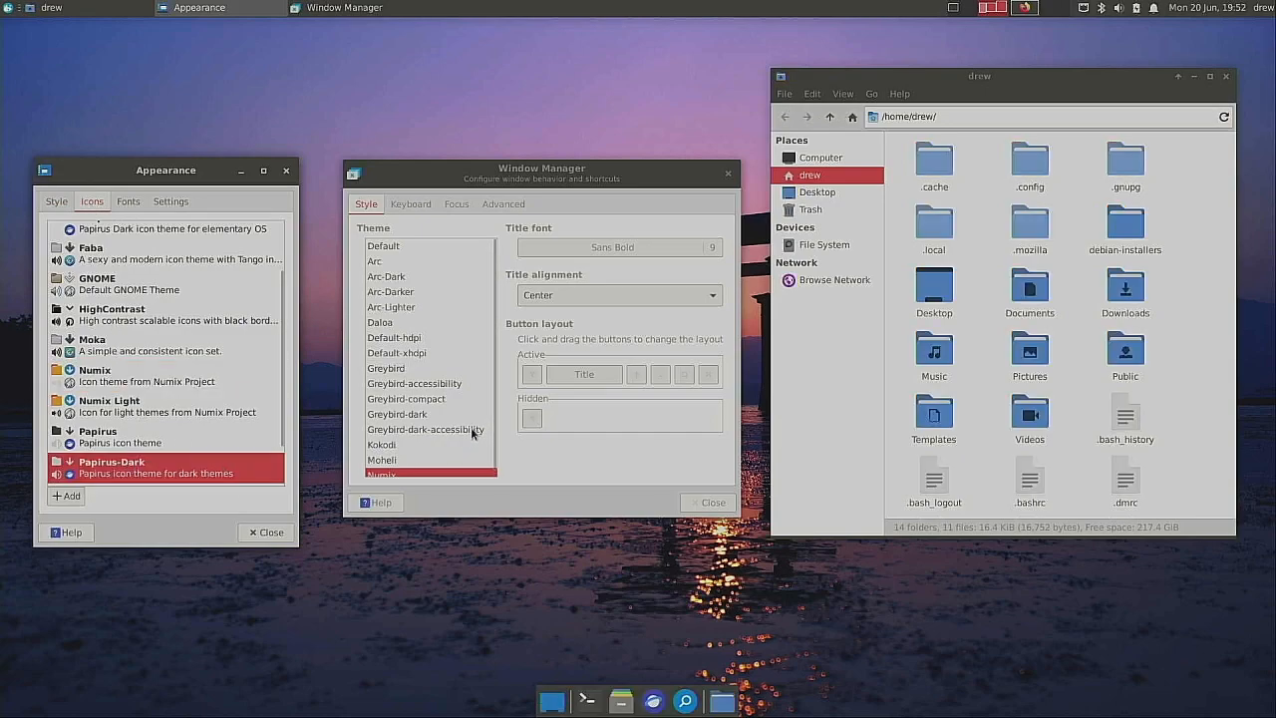
{"action": "left_click", "coordinate": [422, 339]}
{"action": "scroll", "coordinate": [422, 349], "scroll_direction": "up", "scroll_amount": 1}
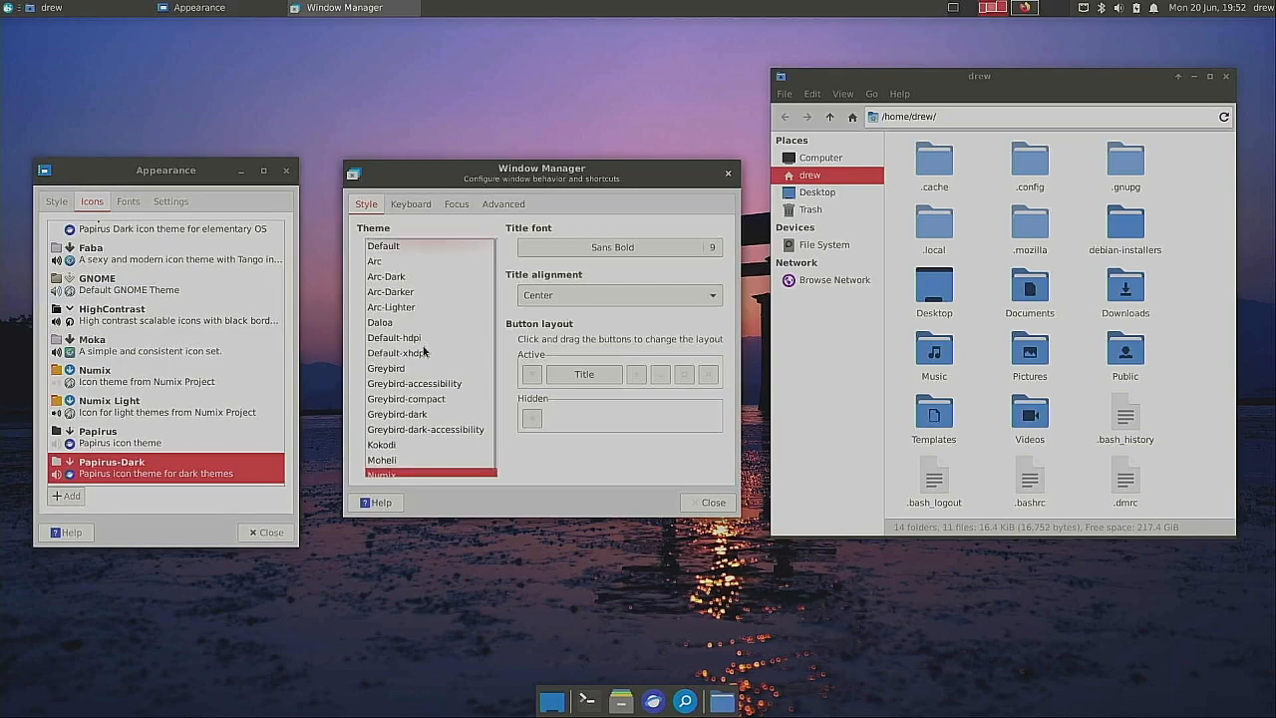
{"action": "left_click", "coordinate": [388, 279]}
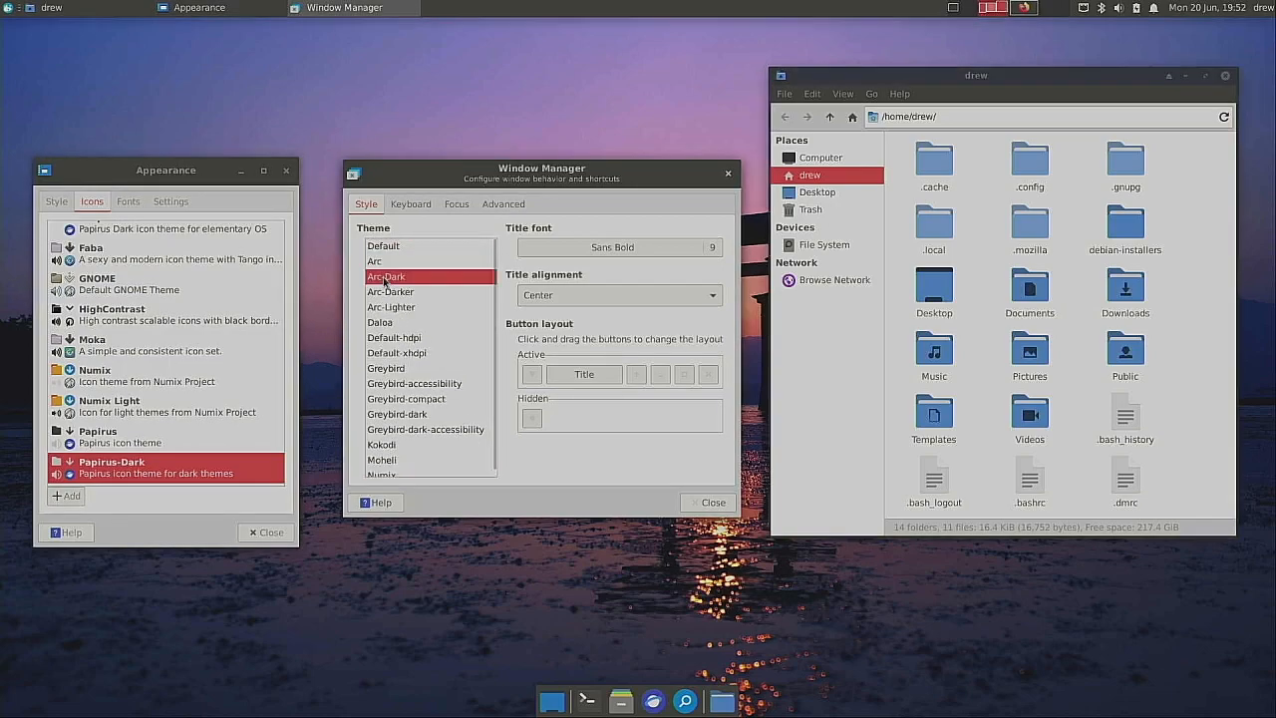
{"action": "left_click", "coordinate": [54, 201]}
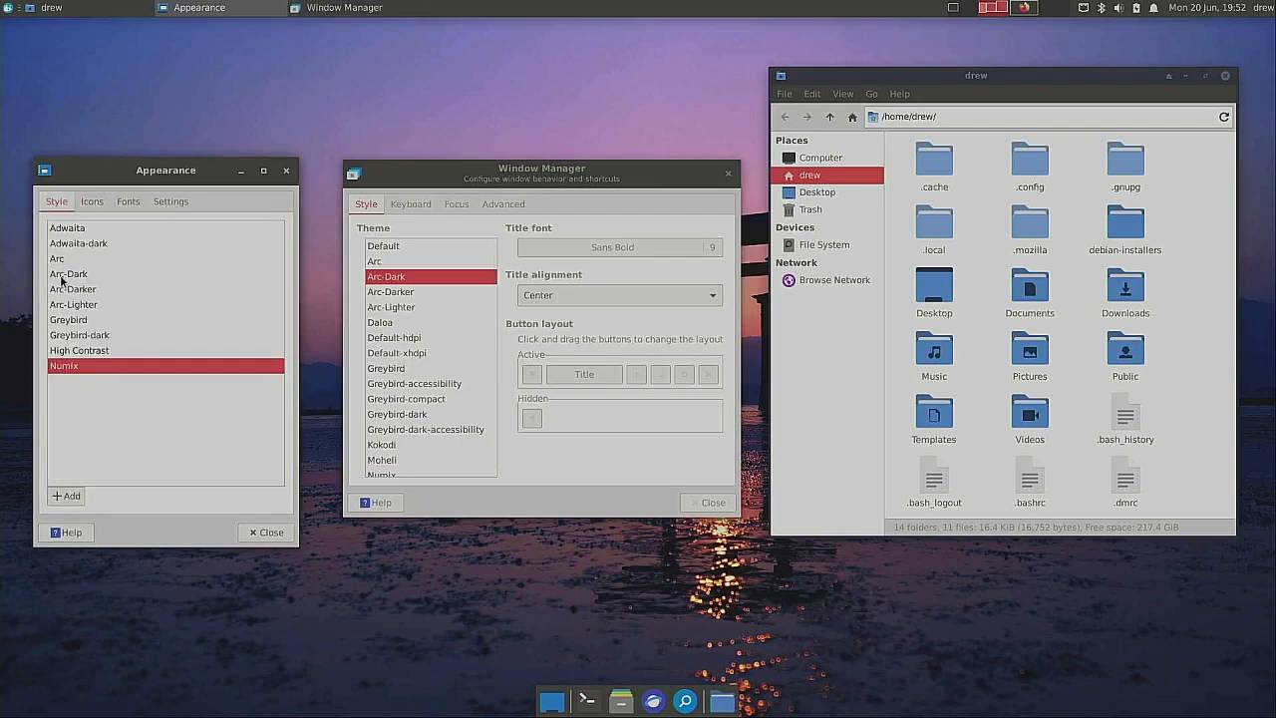
{"action": "left_click", "coordinate": [62, 276]}
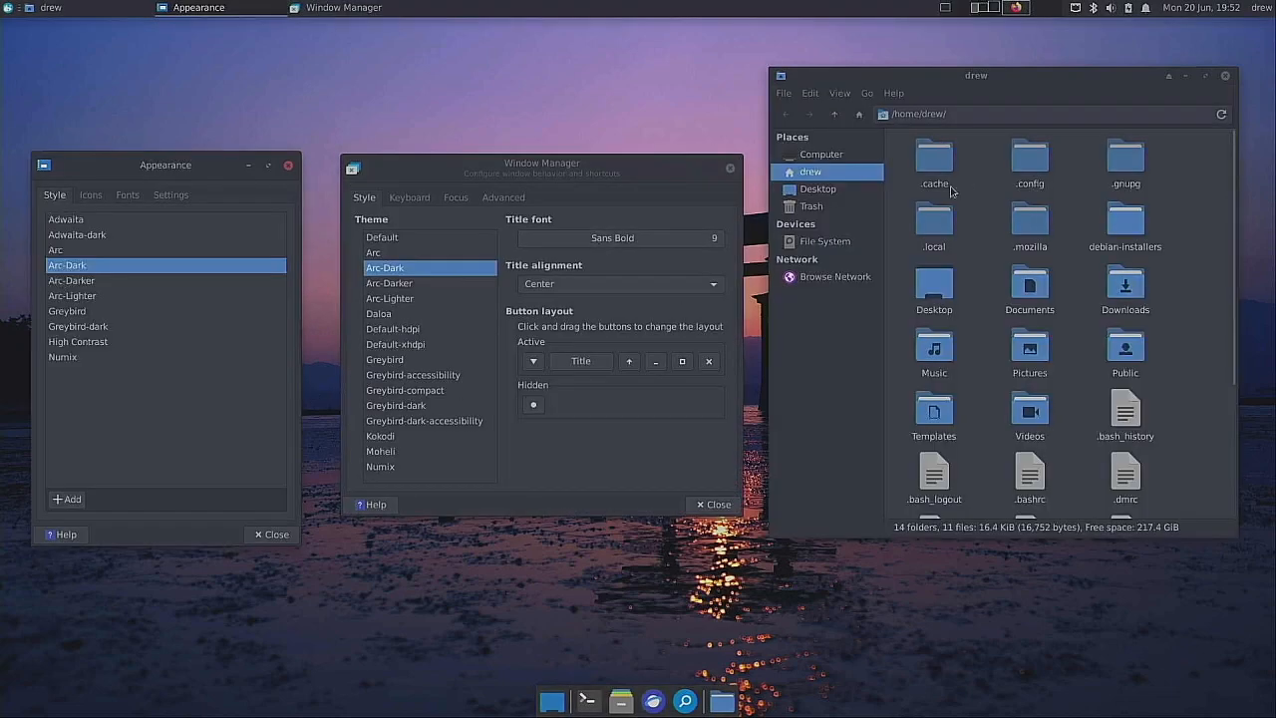
Step: Move the Window Manager dialog higher and view the Papirus-Dark icons in the Whisker Menu's System category
{"action": "left_click_drag", "start_coordinate": [550, 163], "coordinate": [541, 102]}
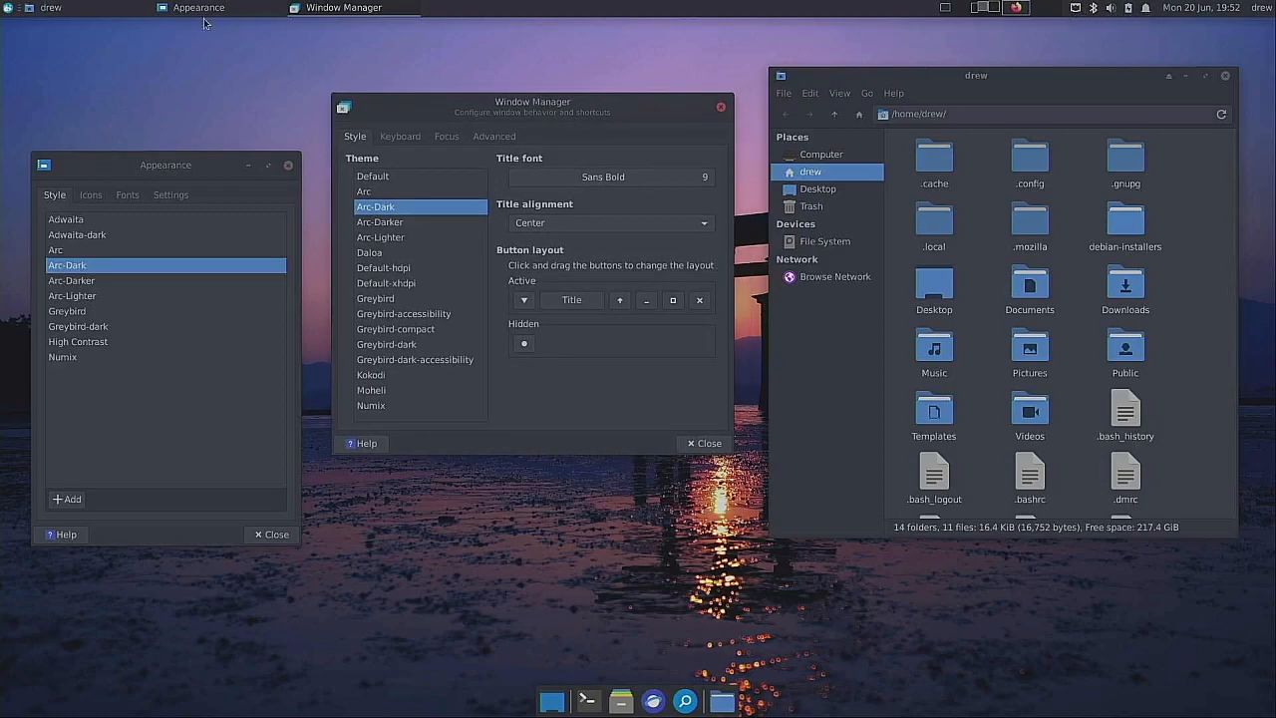
{"action": "left_click", "coordinate": [8, 10]}
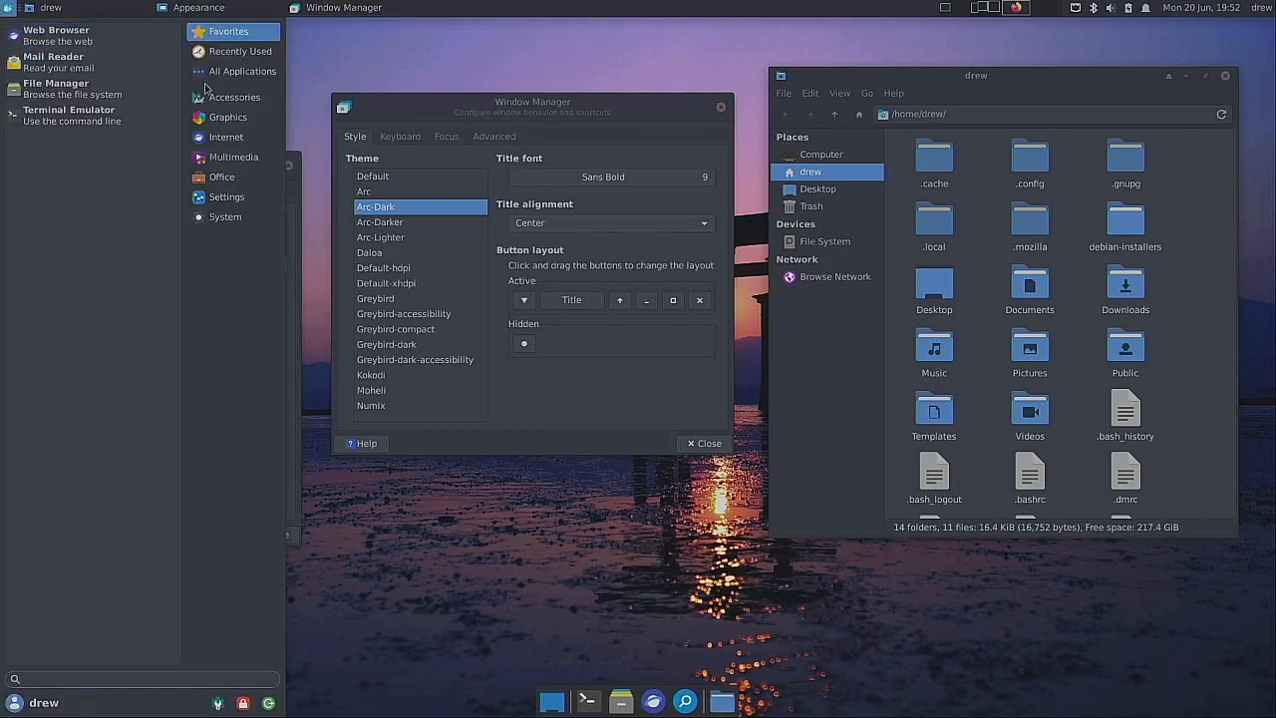
{"action": "left_click", "coordinate": [210, 217]}
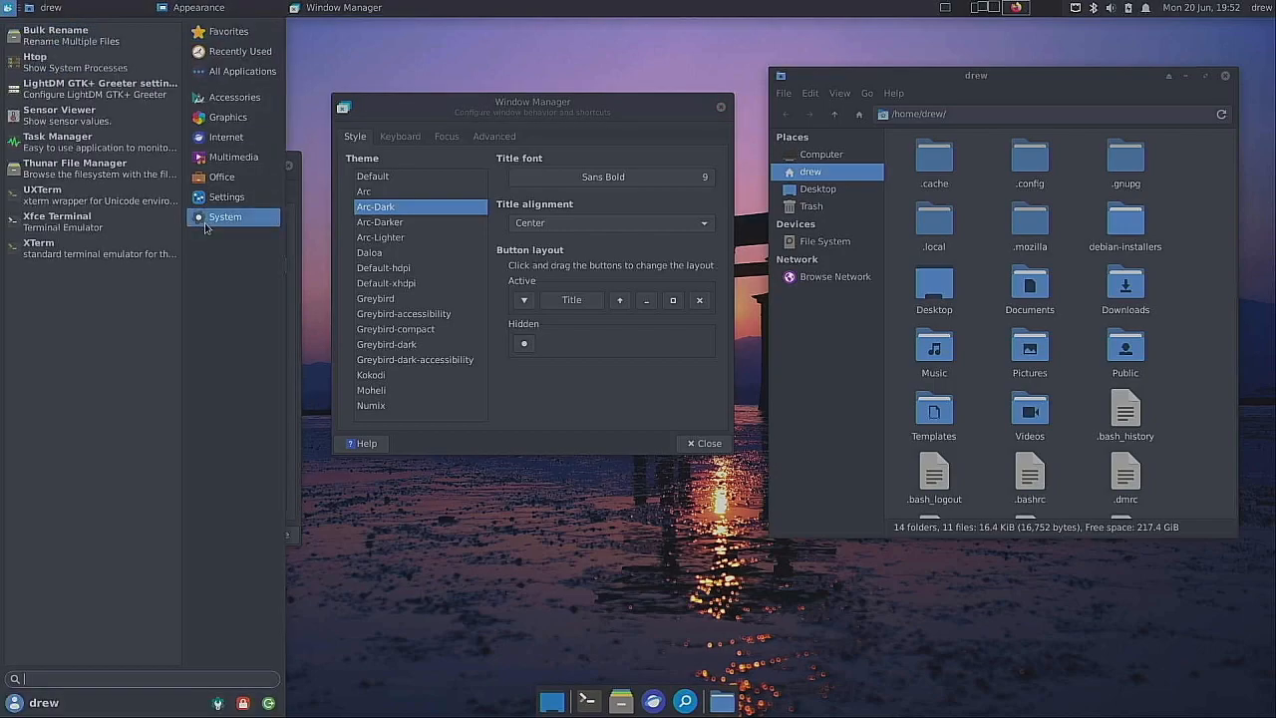
{"action": "left_click", "coordinate": [520, 556]}
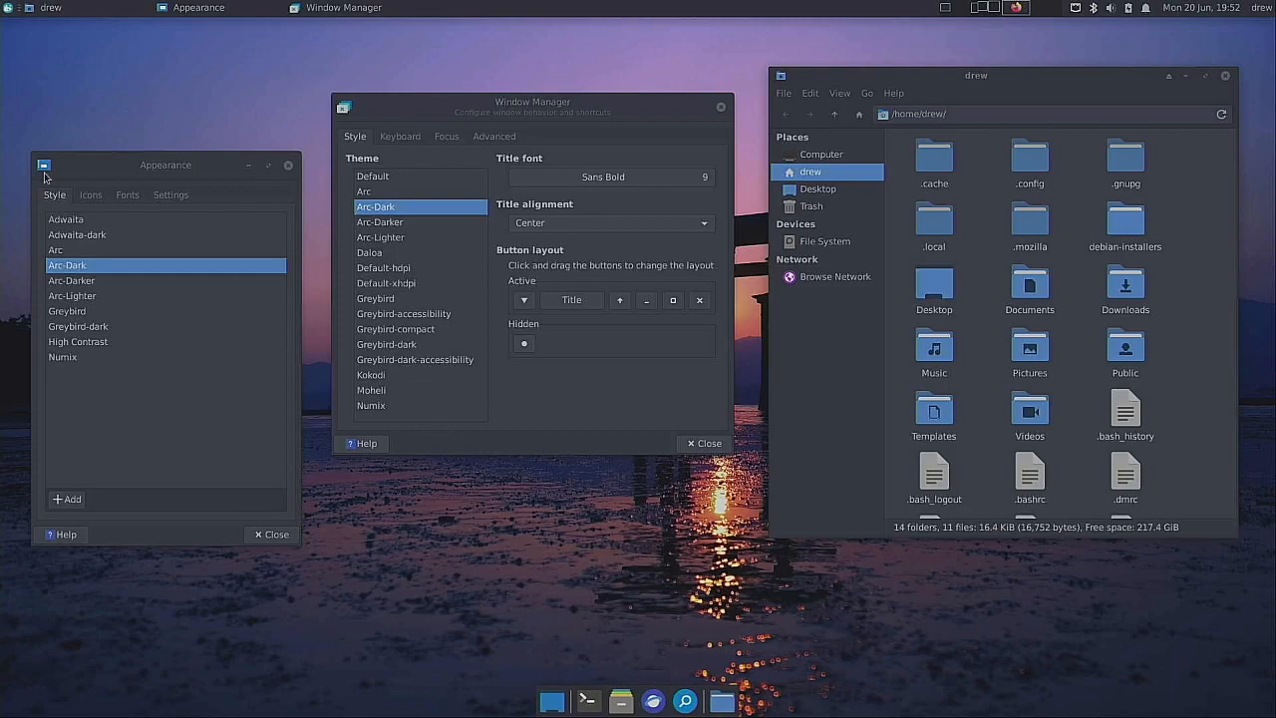
Step: Change the Whisker Menu's panel button icon to distributor-logo-debian, found by searching for "deb", and close its properties
{"action": "right_click", "coordinate": [8, 8]}
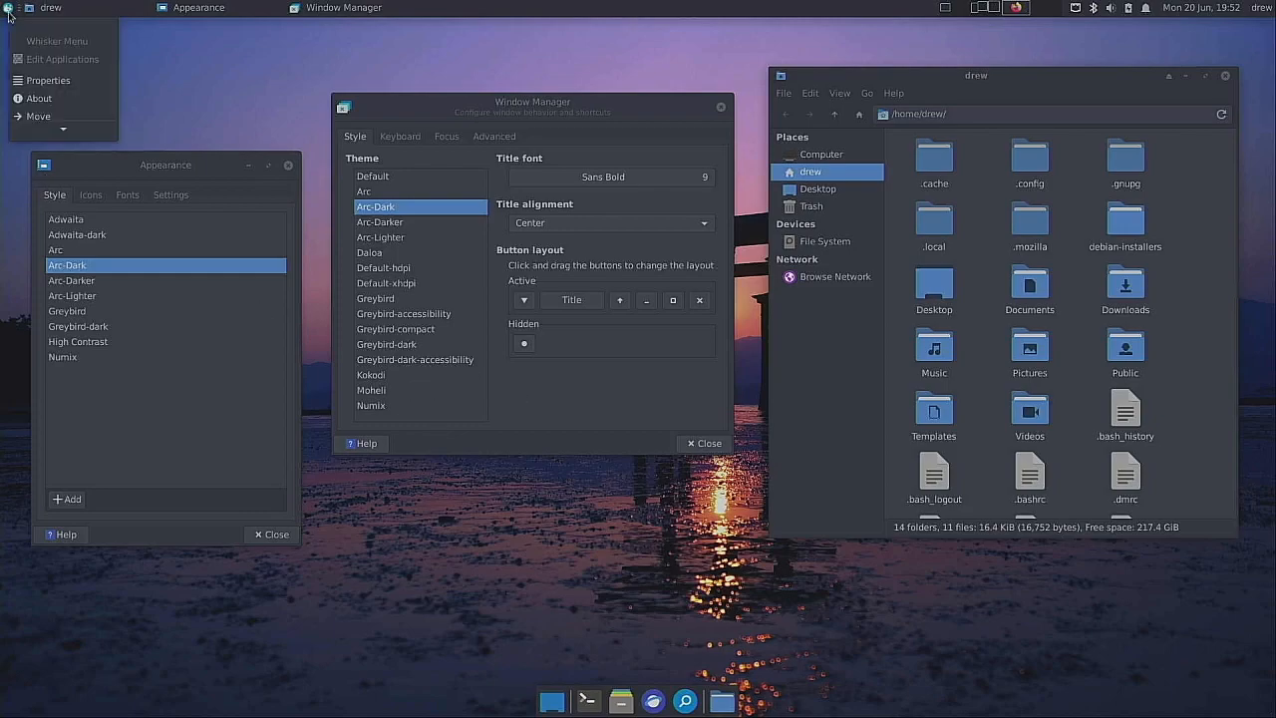
{"action": "left_click", "coordinate": [50, 80]}
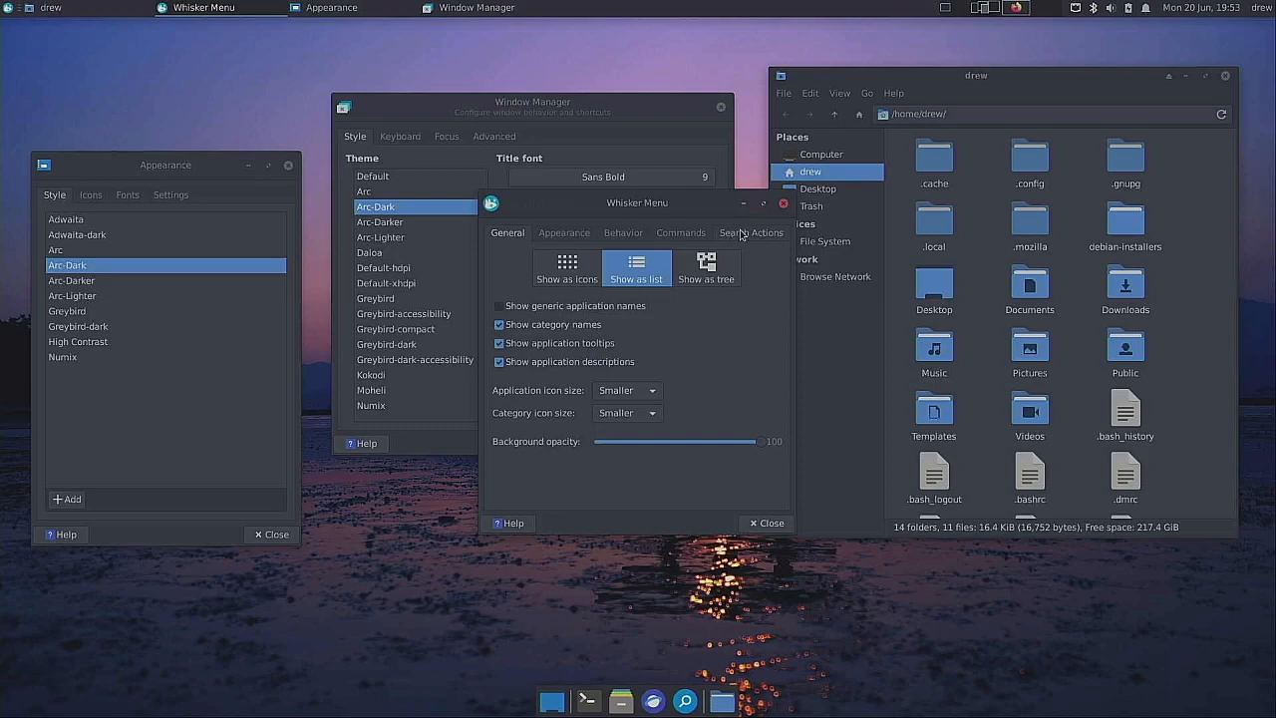
{"action": "left_click", "coordinate": [564, 234]}
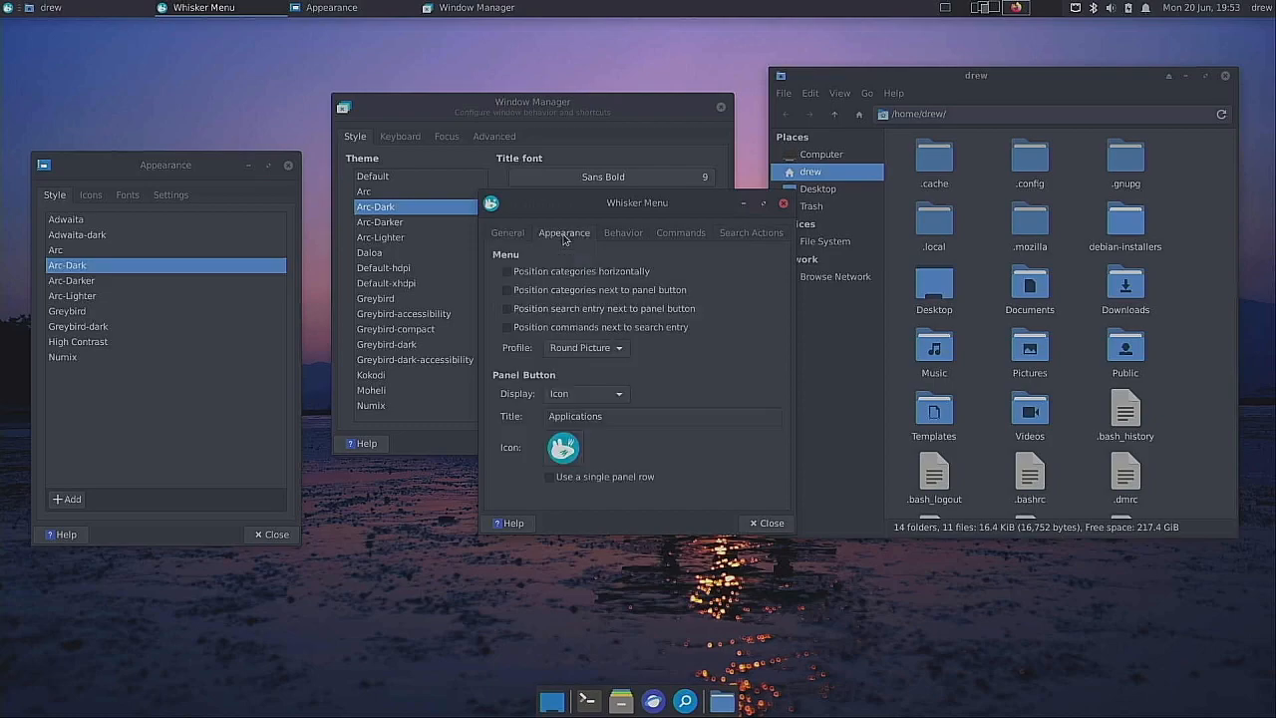
{"action": "left_click", "coordinate": [564, 451]}
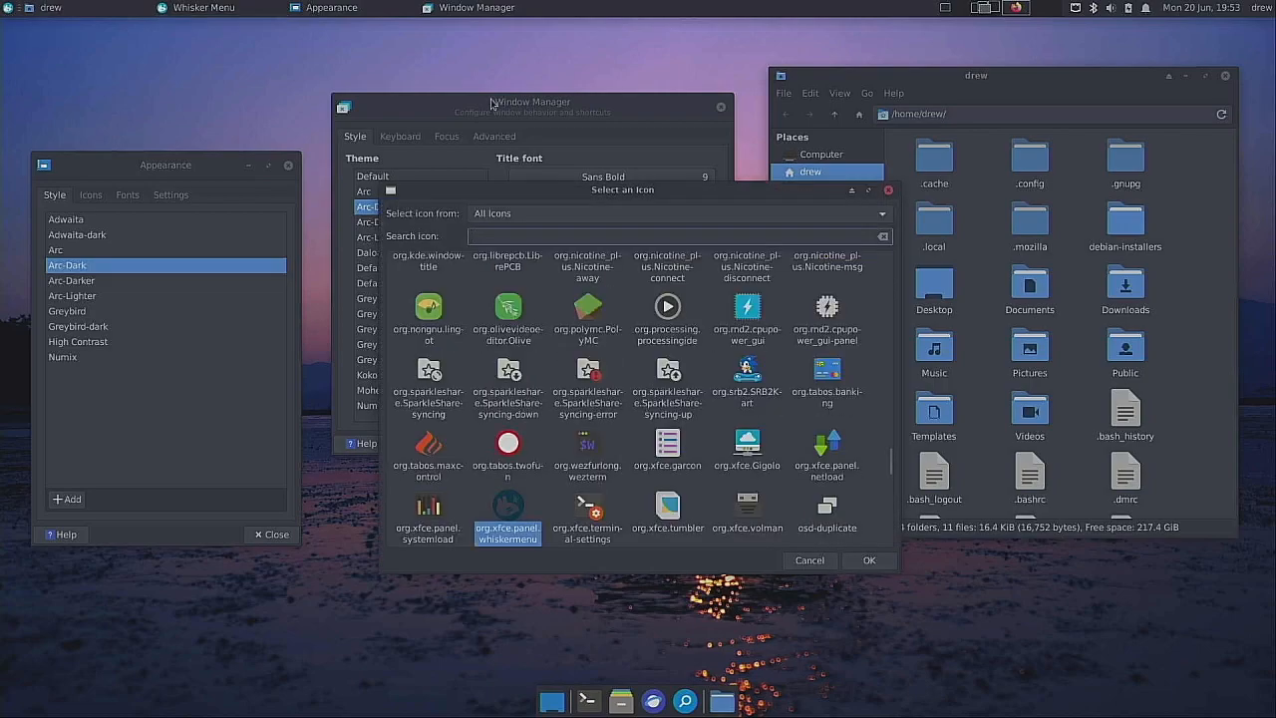
{"action": "type", "text": "deb"}
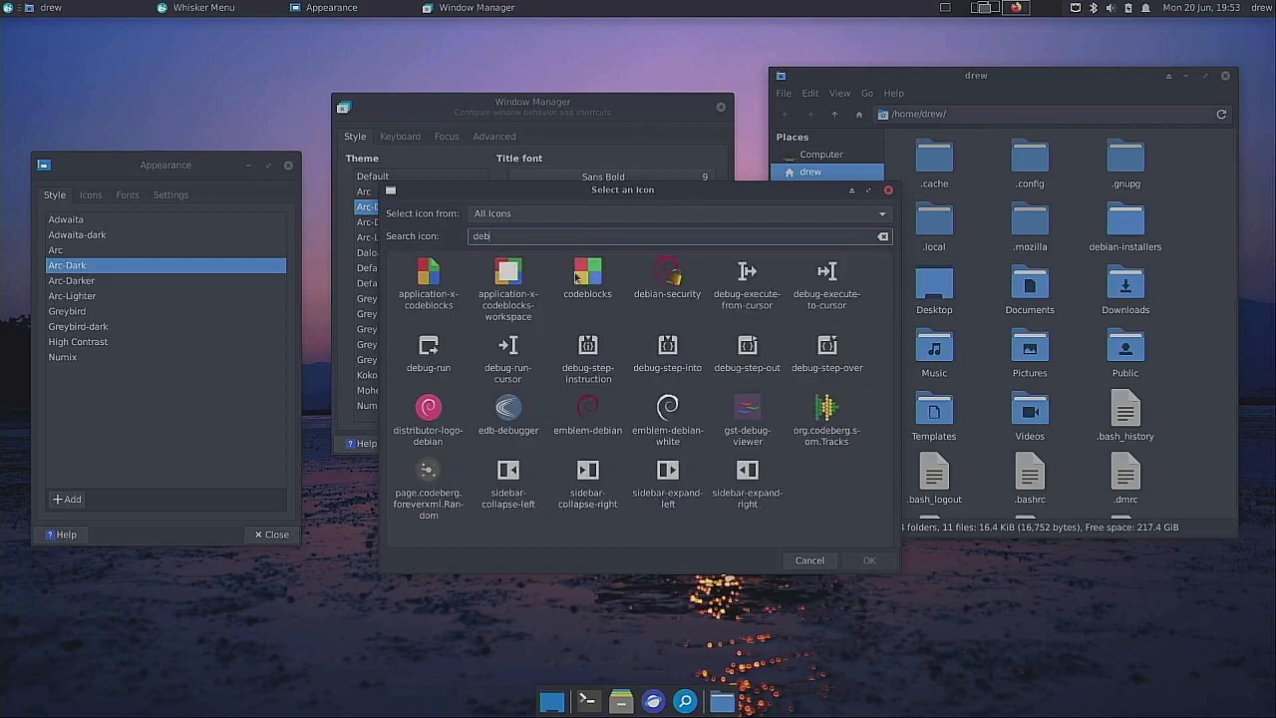
{"action": "left_click", "coordinate": [426, 417]}
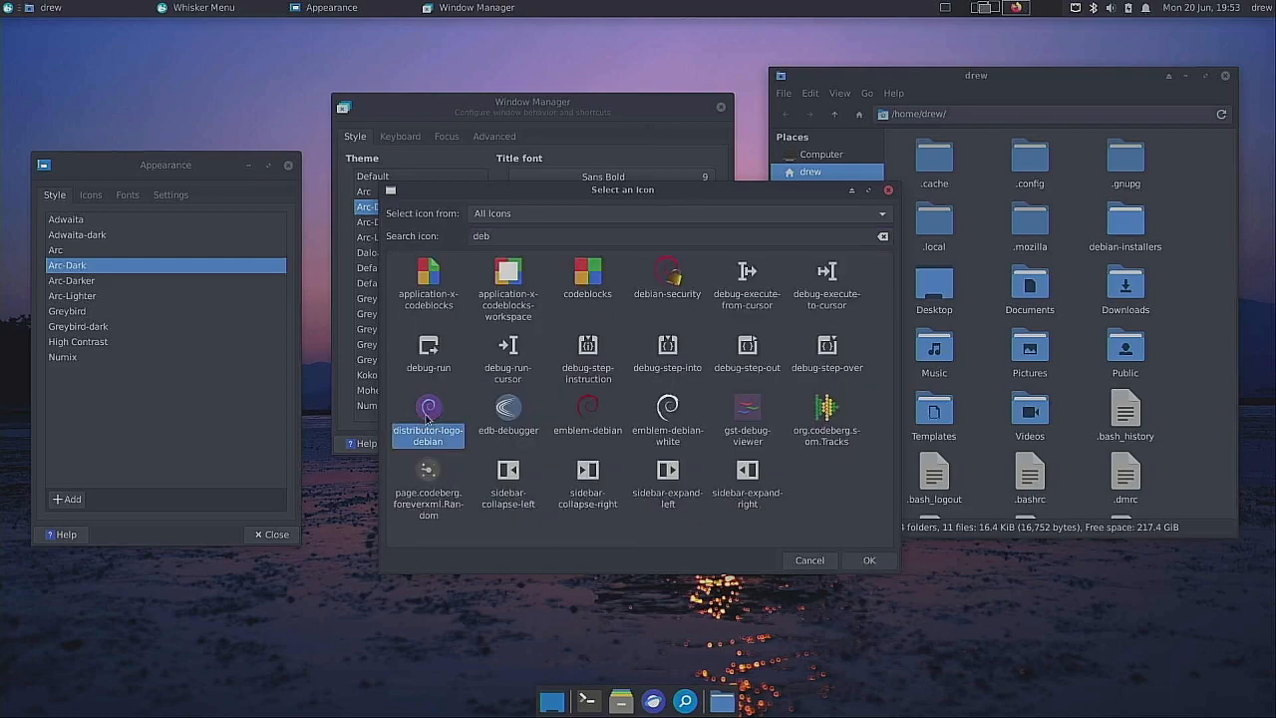
{"action": "left_click", "coordinate": [867, 559]}
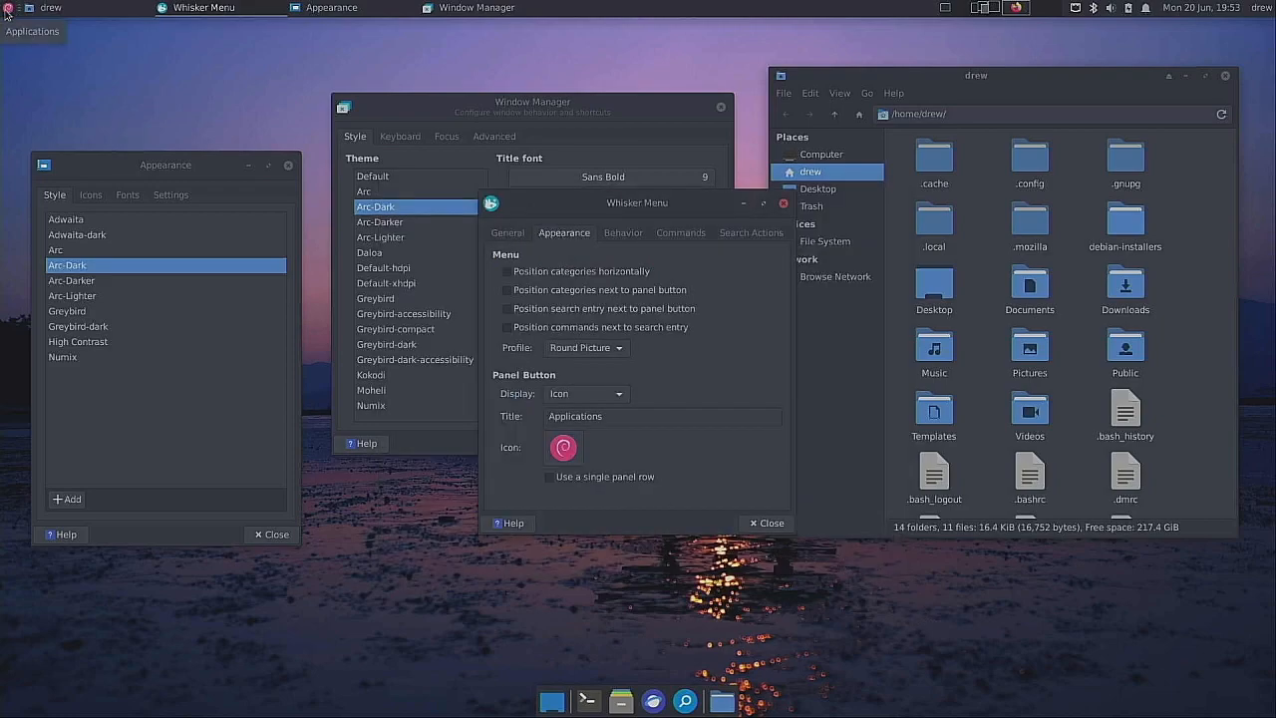
{"action": "right_click", "coordinate": [1261, 8]}
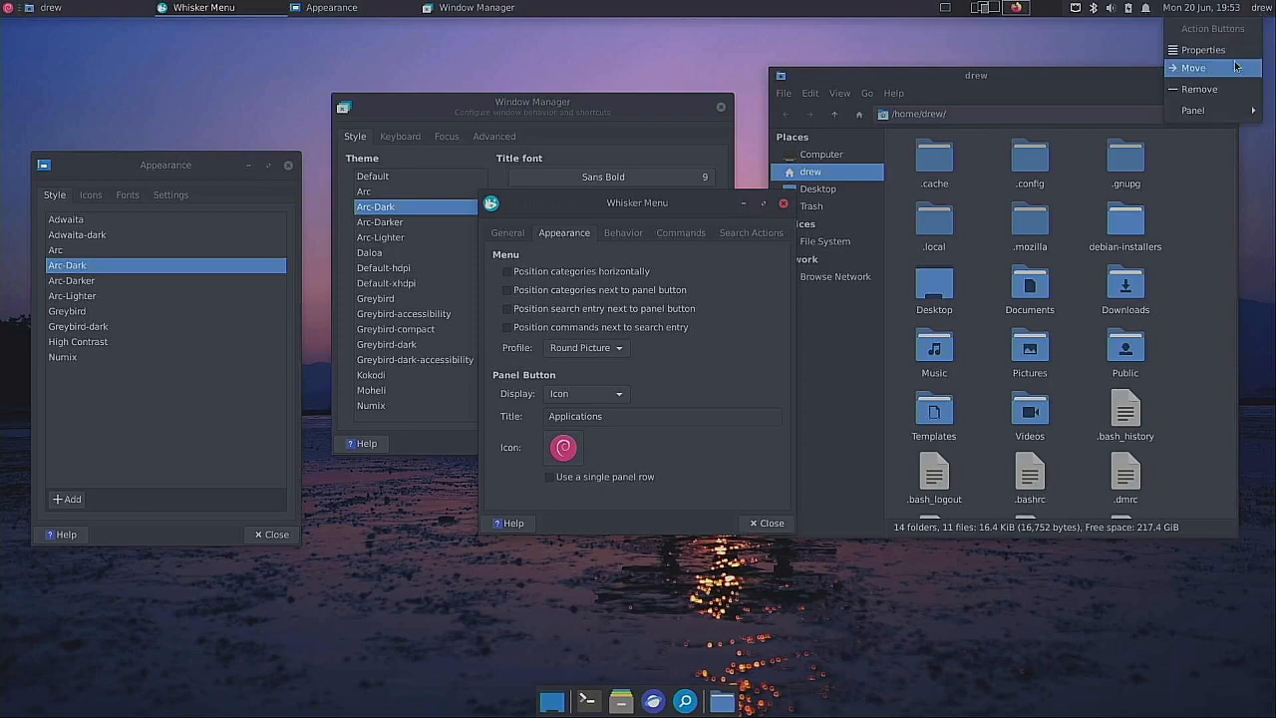
{"action": "left_click", "coordinate": [783, 204]}
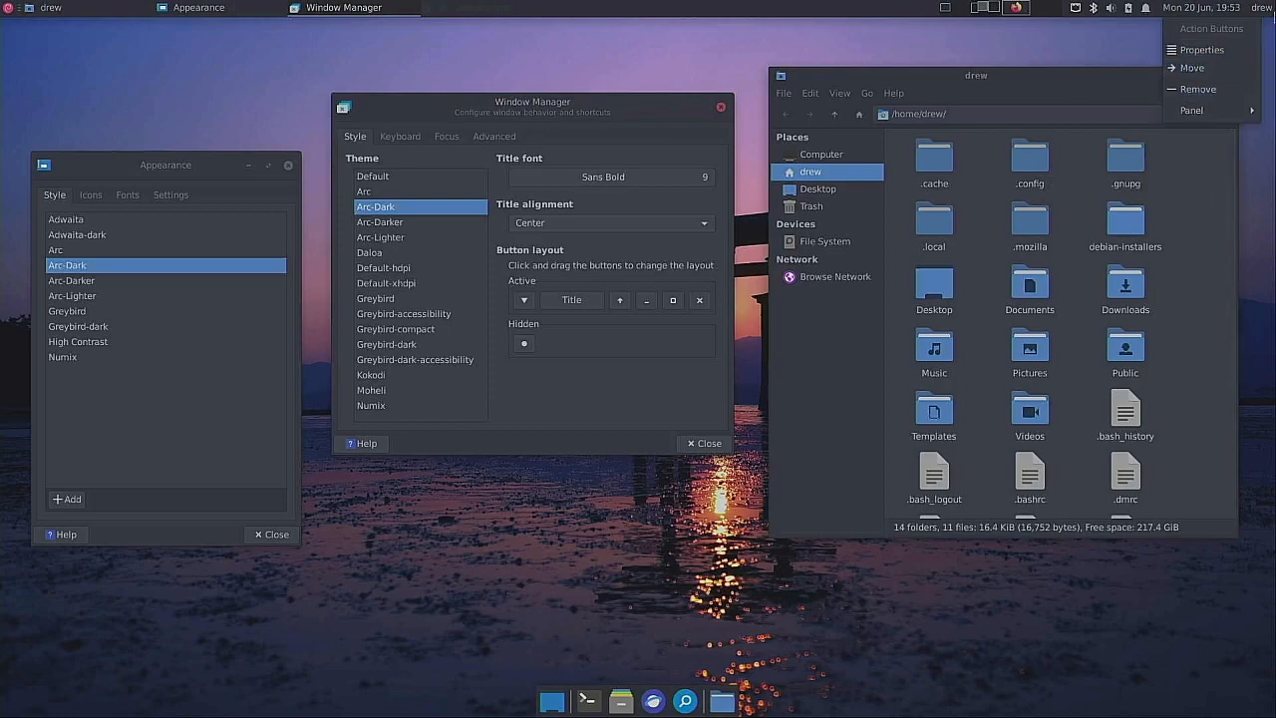
Step: Check the session menu's entries in the panel and set the item's appearance to Action Buttons in its properties
{"action": "left_click", "coordinate": [1263, 10]}
{"action": "left_click", "coordinate": [1261, 8]}
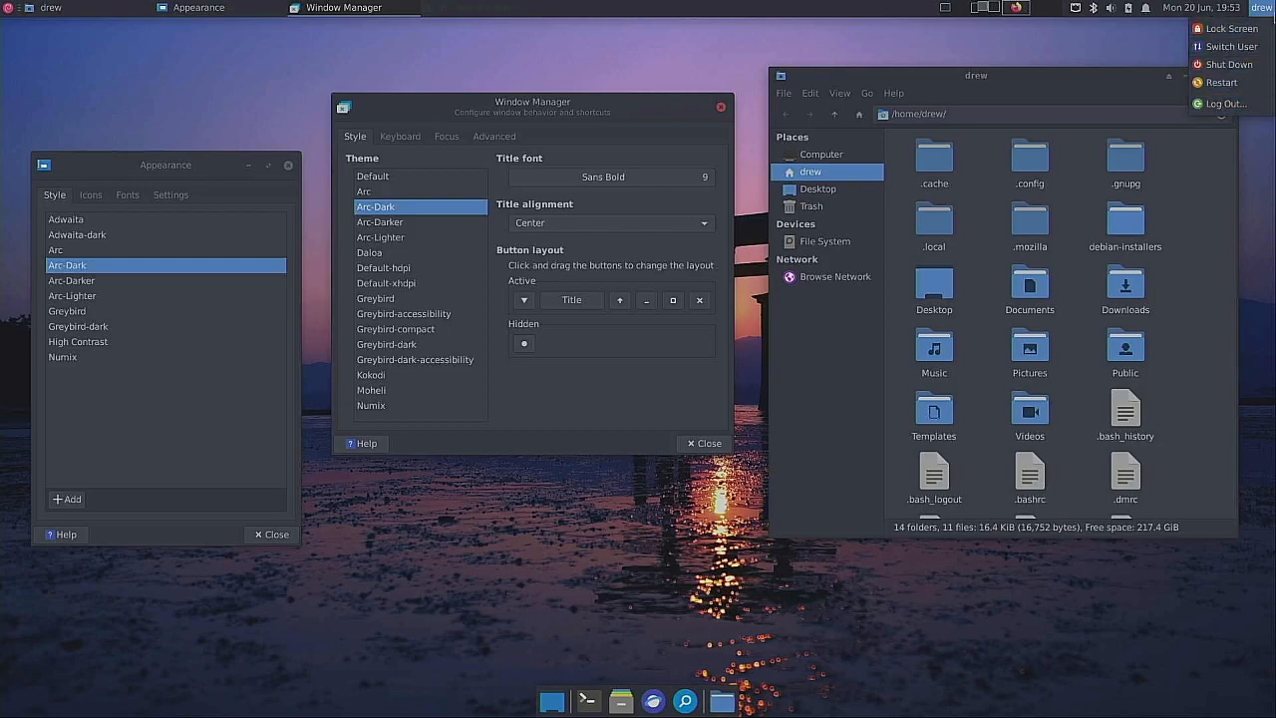
{"action": "left_click", "coordinate": [1266, 10]}
{"action": "right_click", "coordinate": [1266, 13]}
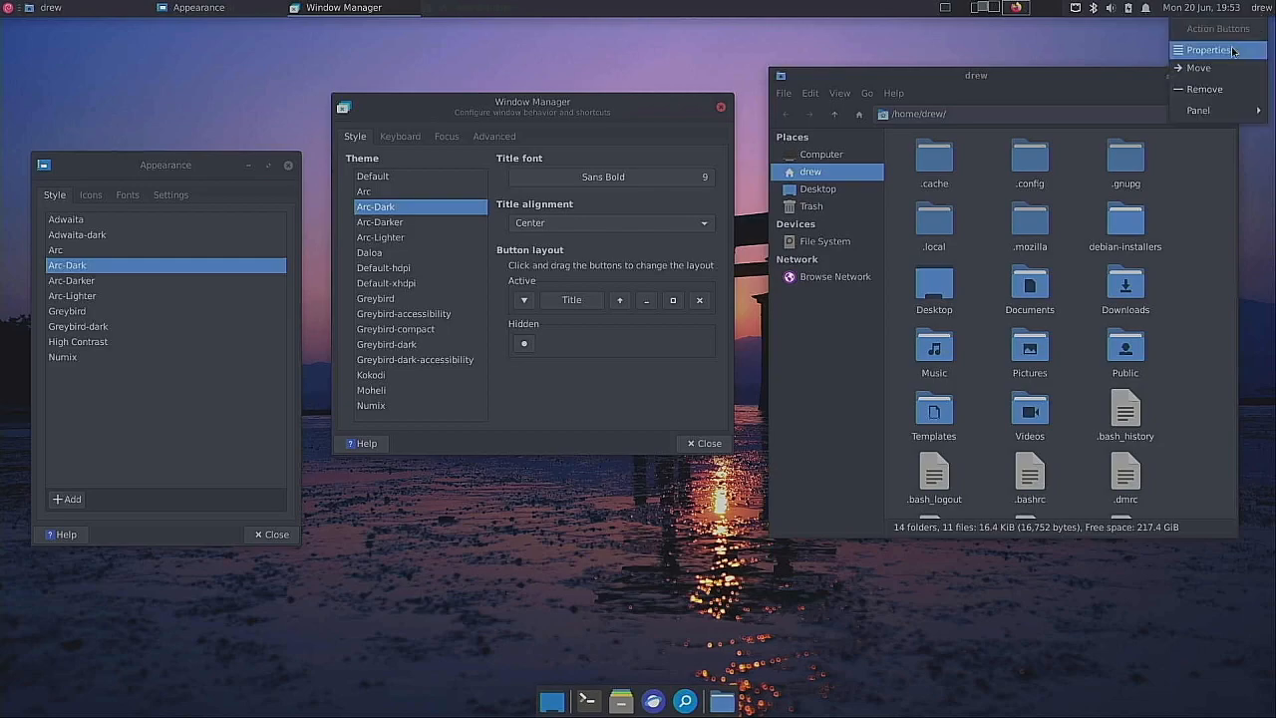
{"action": "left_click", "coordinate": [1235, 51]}
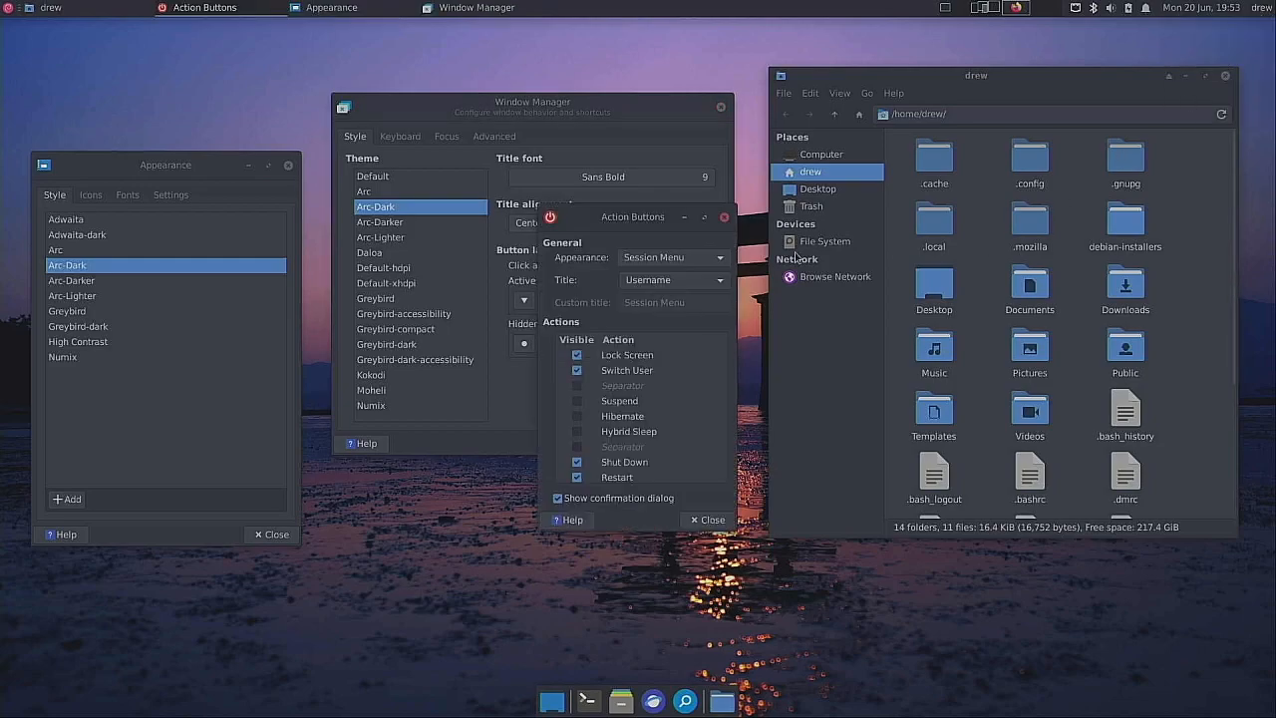
{"action": "left_click", "coordinate": [664, 261]}
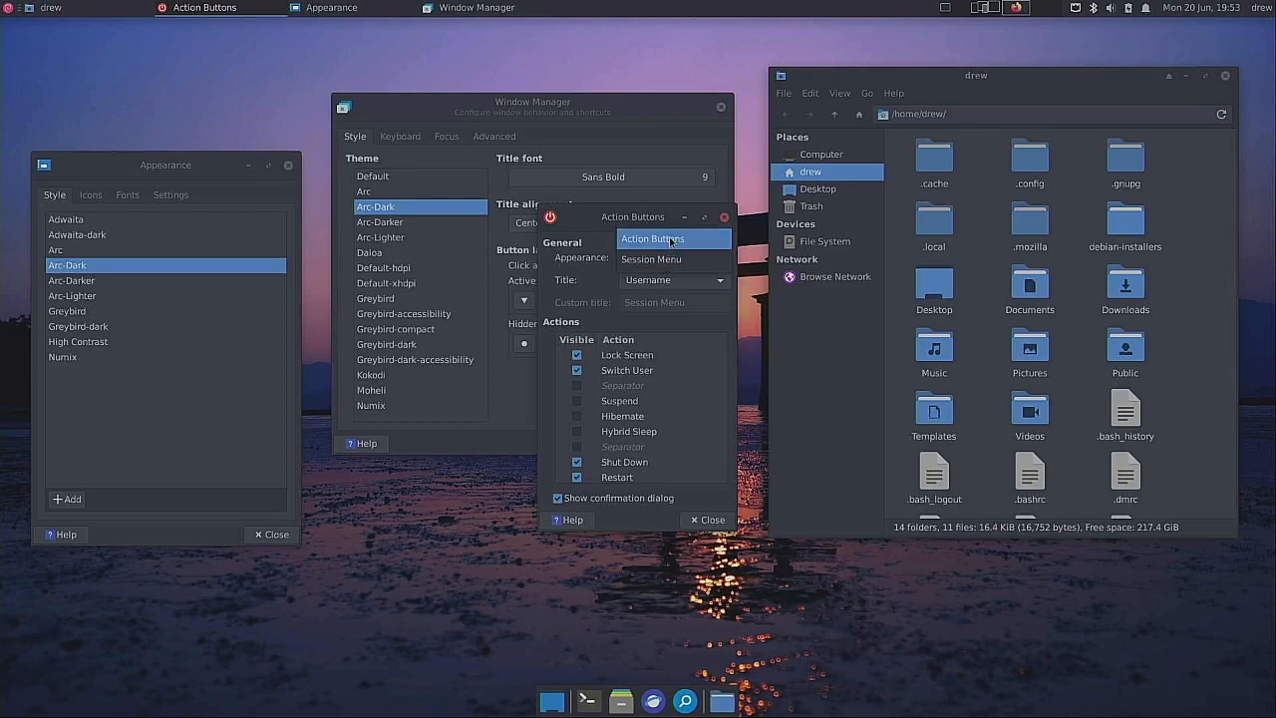
{"action": "left_click", "coordinate": [672, 240]}
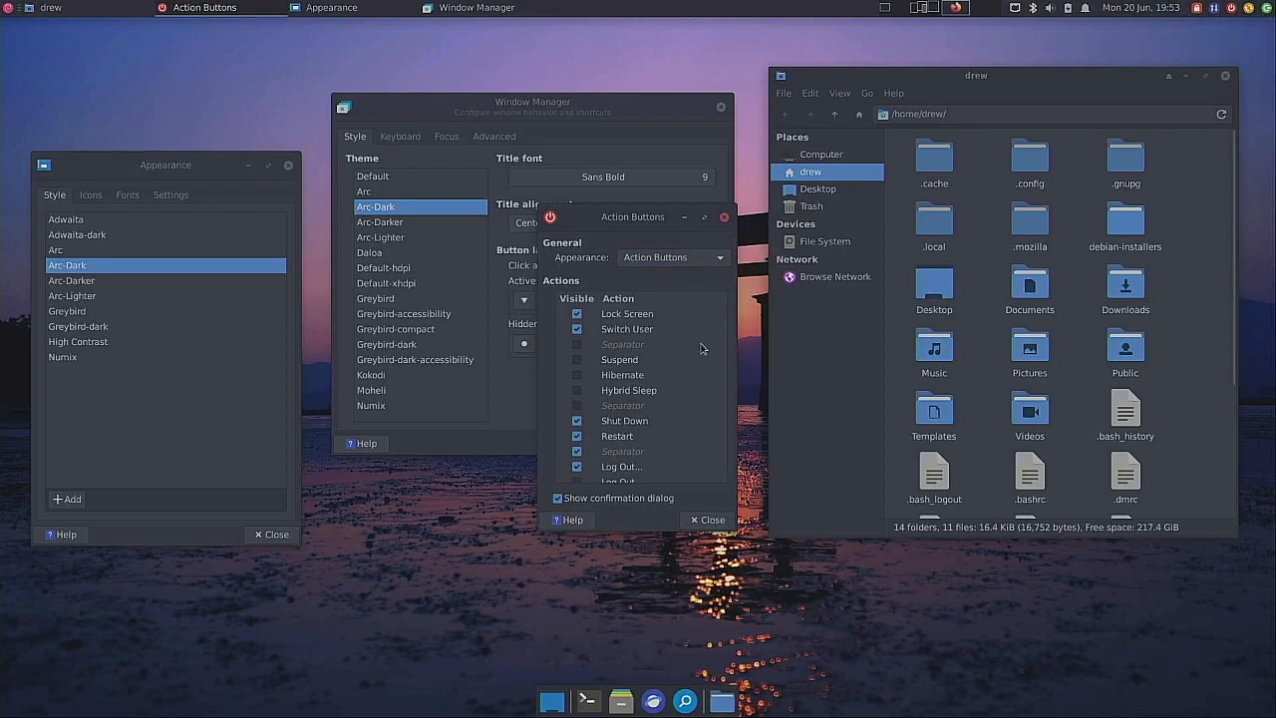
Step: Hide the Lock Screen, Switch User, Shut Down, Restart and last separator actions, leaving only Log Out, and close the Action Buttons settings
{"action": "left_click", "coordinate": [576, 315]}
{"action": "left_click", "coordinate": [576, 329]}
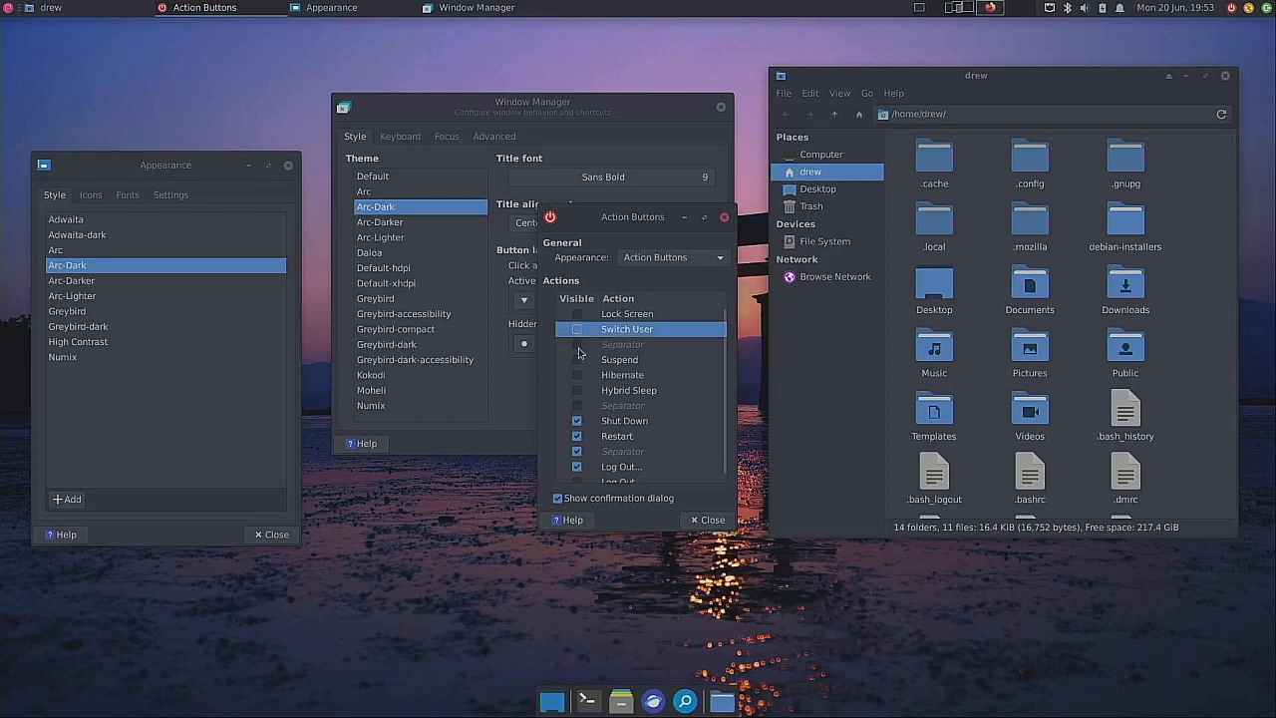
{"action": "left_click", "coordinate": [575, 423]}
{"action": "left_click", "coordinate": [576, 436]}
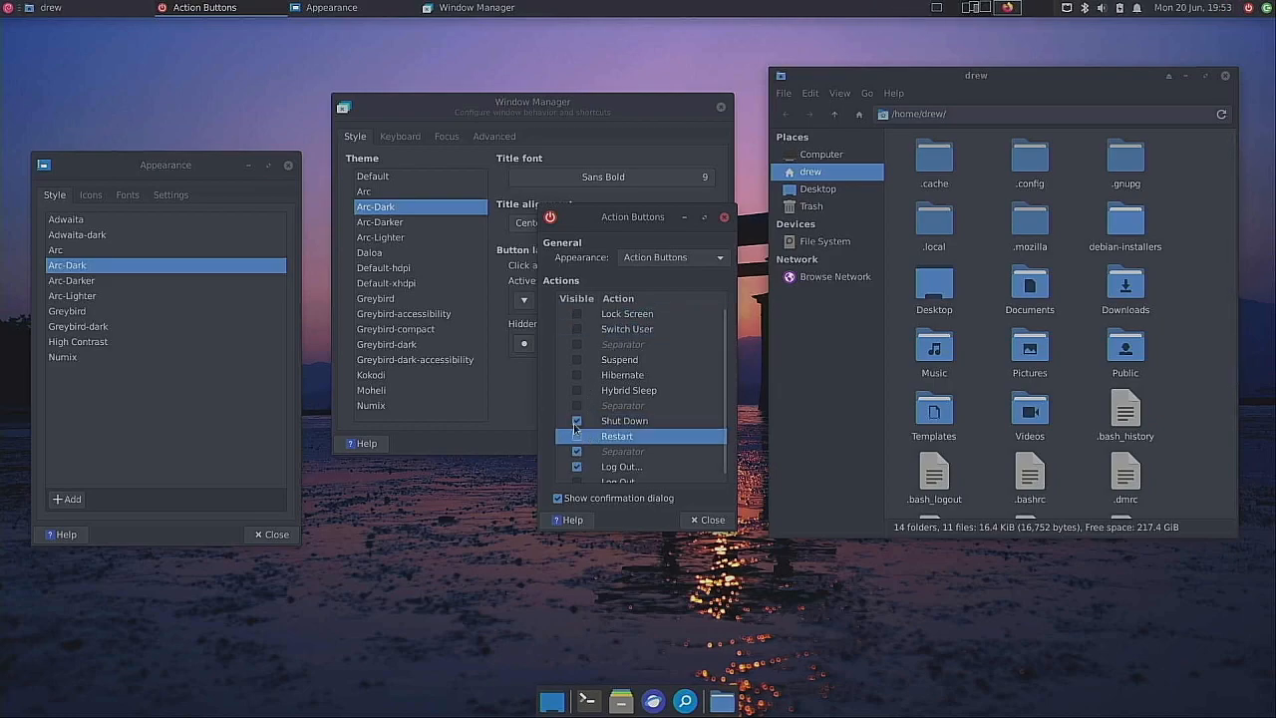
{"action": "left_click", "coordinate": [575, 425]}
{"action": "left_click", "coordinate": [576, 452]}
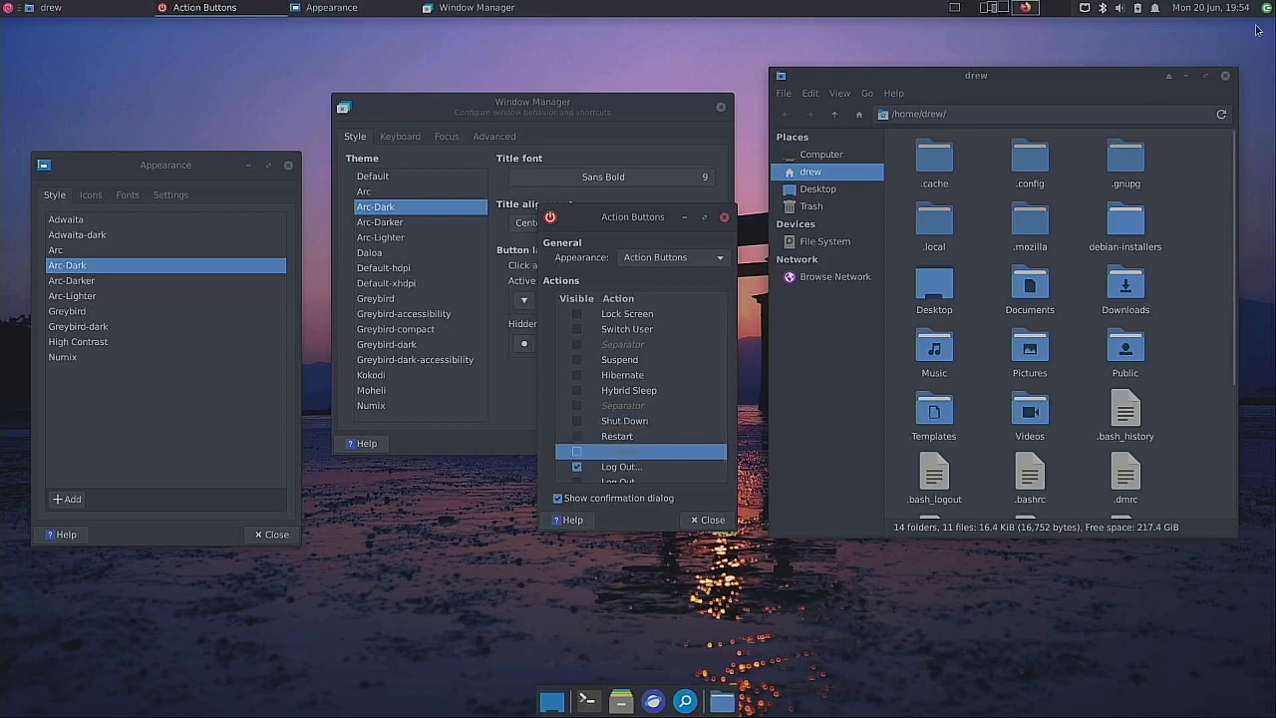
{"action": "left_click", "coordinate": [713, 521]}
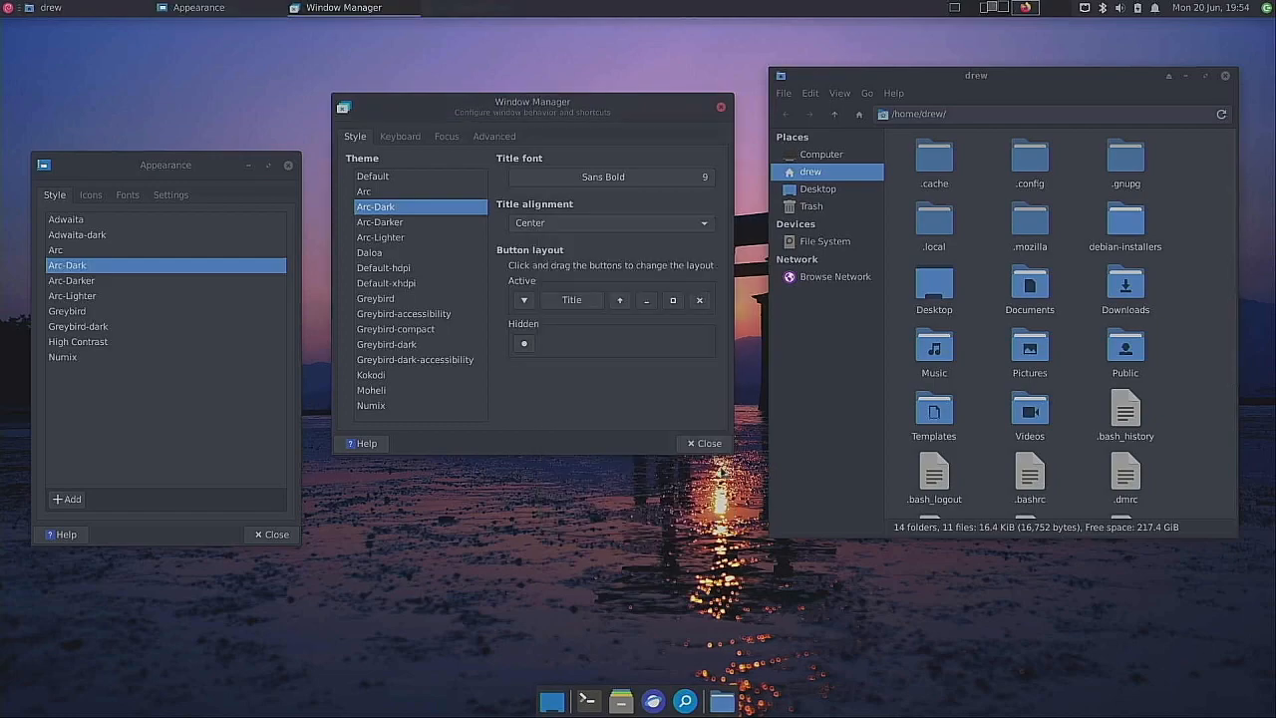
Step: Test the panel's Log Out action button and cancel the log-out dialog
{"action": "left_click", "coordinate": [1266, 10]}
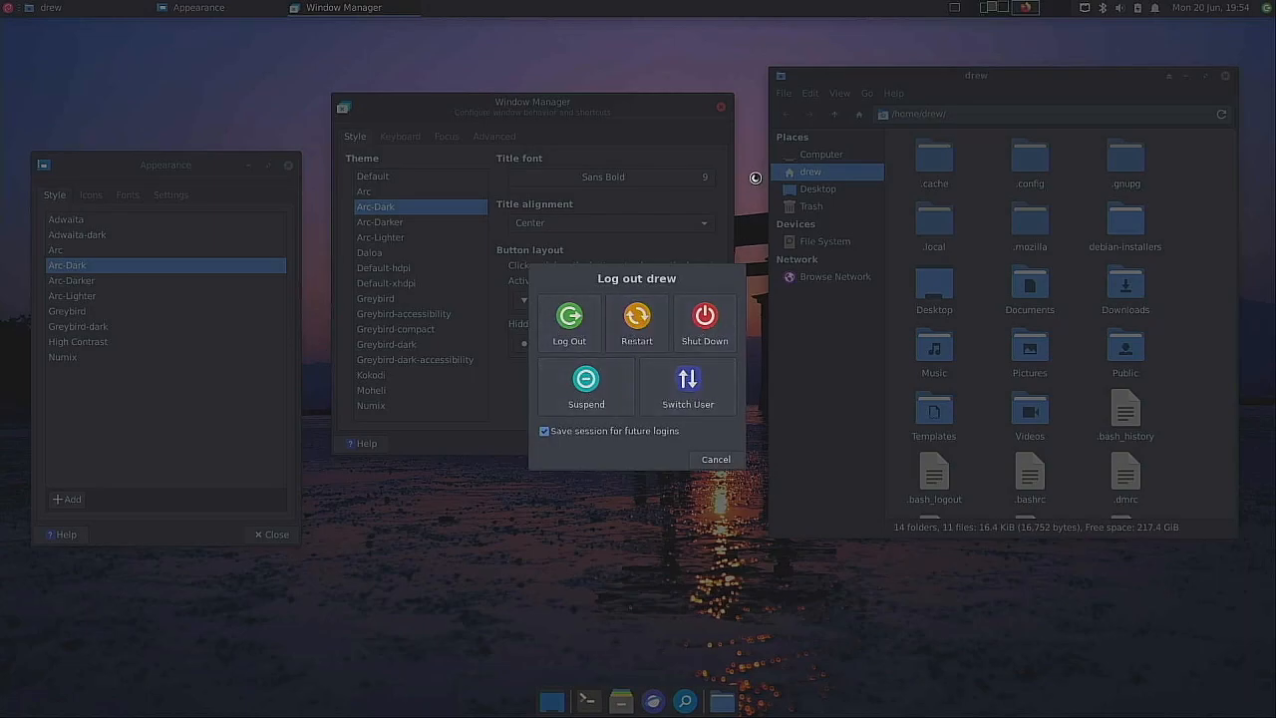
{"action": "left_click", "coordinate": [722, 458]}
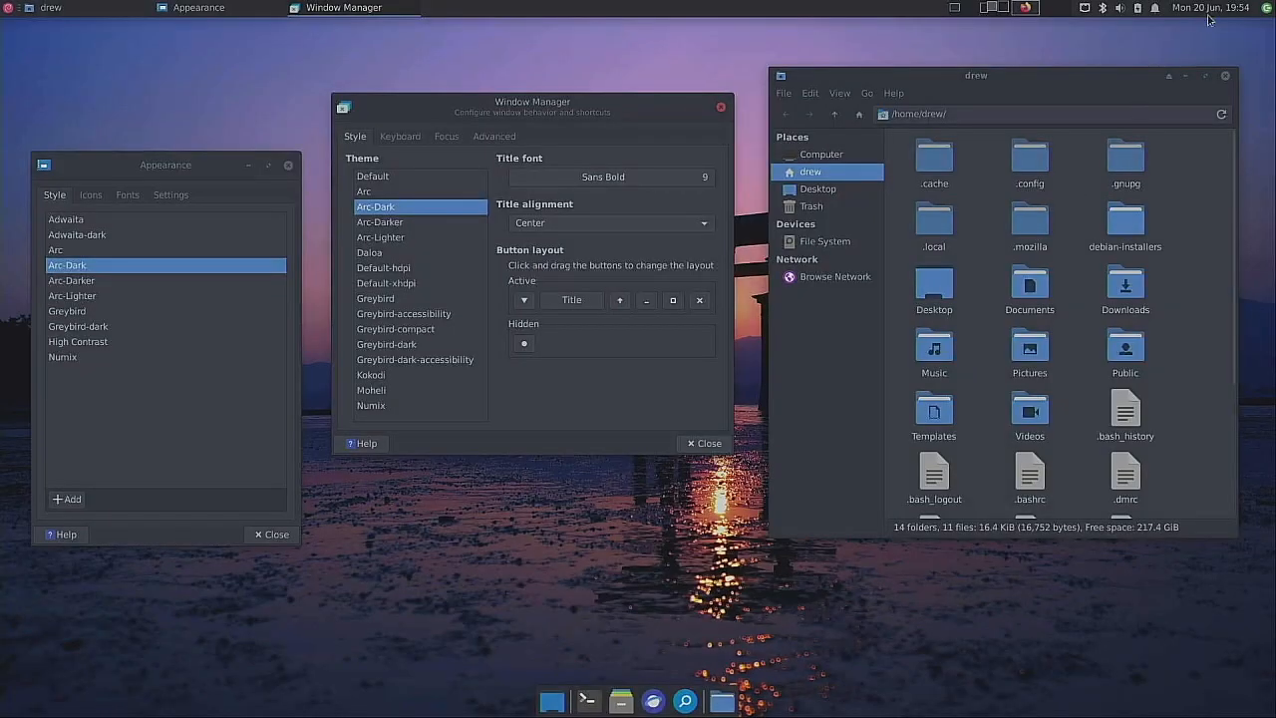
Step: Bring up the log-out dialog from the panel once more and cancel it
{"action": "left_click", "coordinate": [1268, 10]}
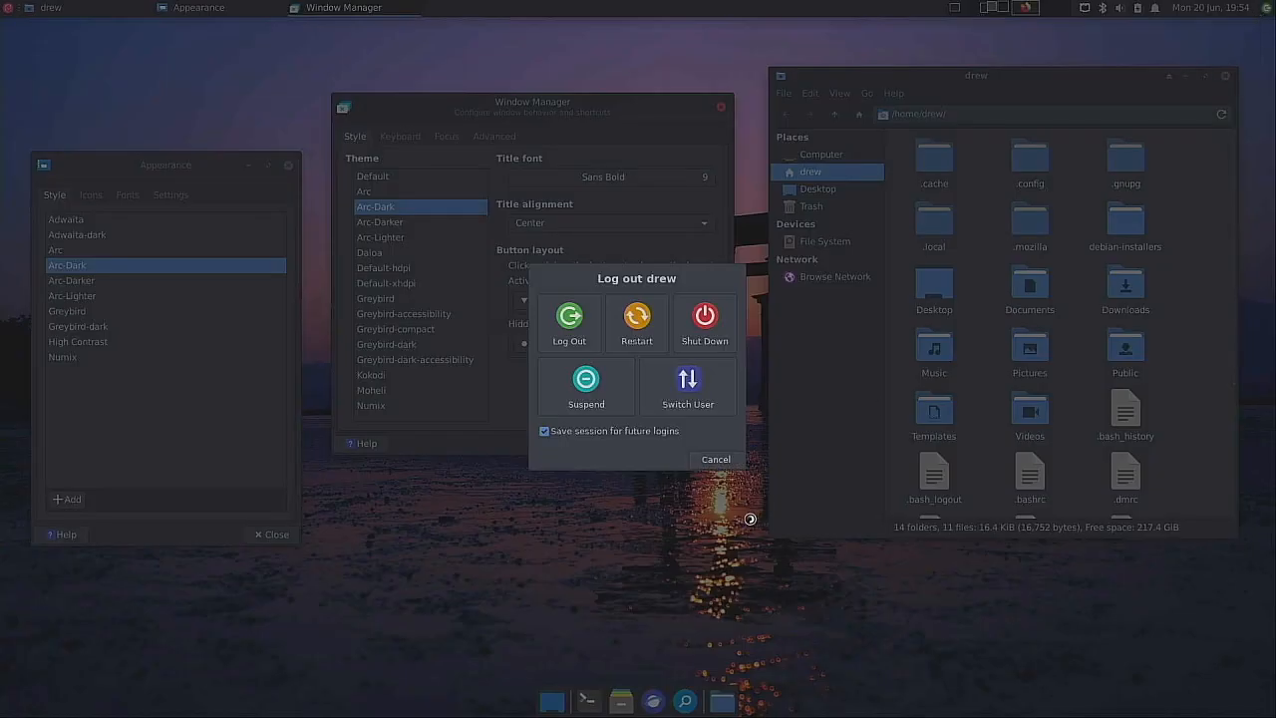
{"action": "left_click", "coordinate": [715, 459]}
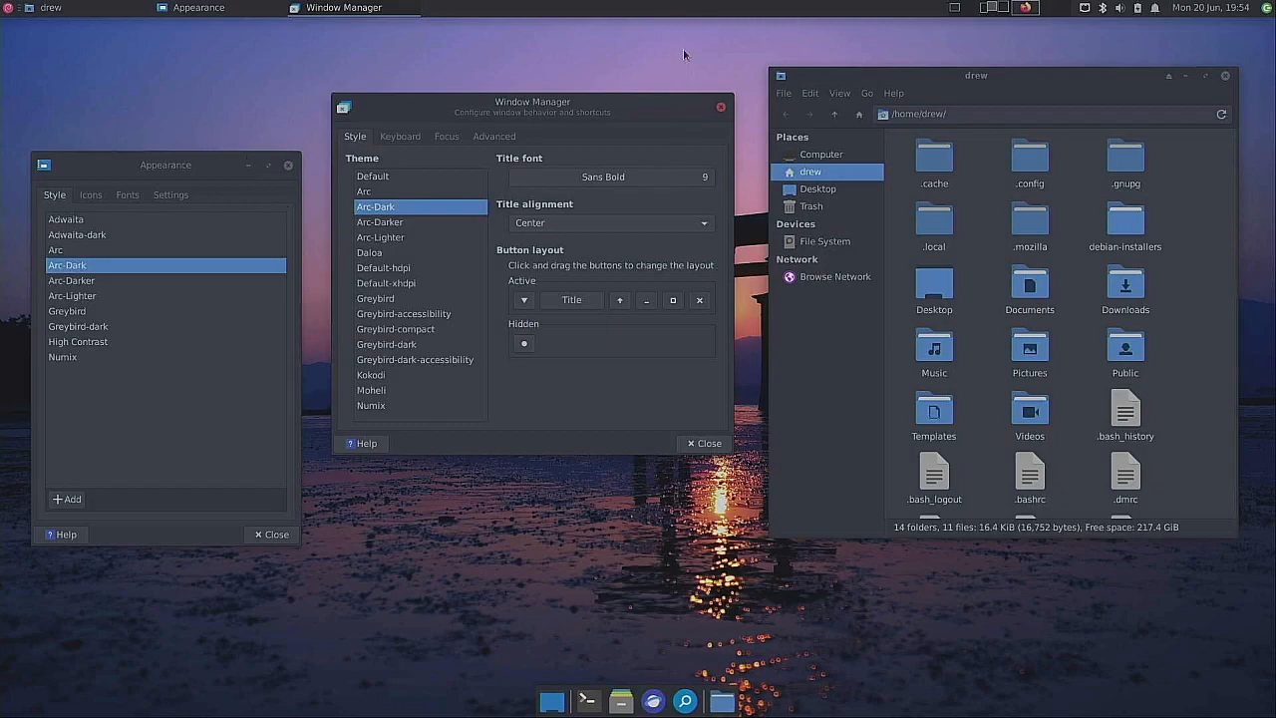
Step: Close the Appearance, Window Manager and file manager windows to clear the desktop
{"action": "left_click_drag", "start_coordinate": [590, 107], "coordinate": [586, 167]}
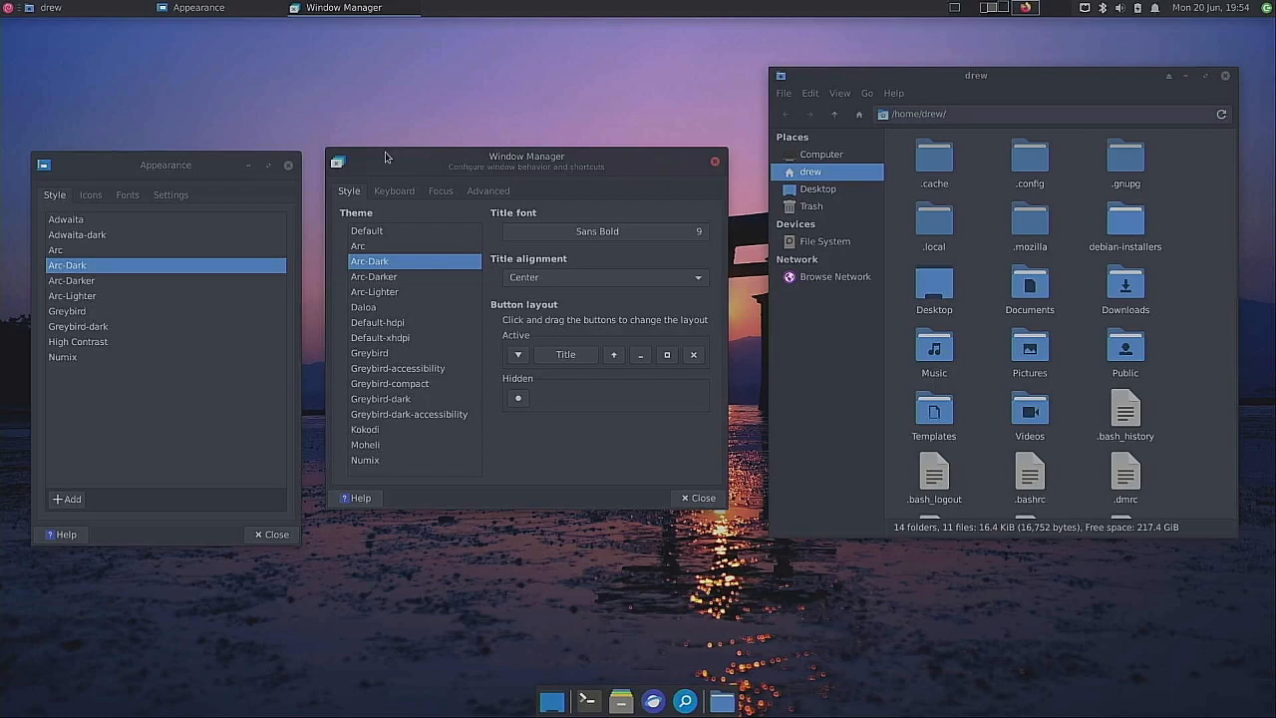
{"action": "left_click", "coordinate": [288, 165]}
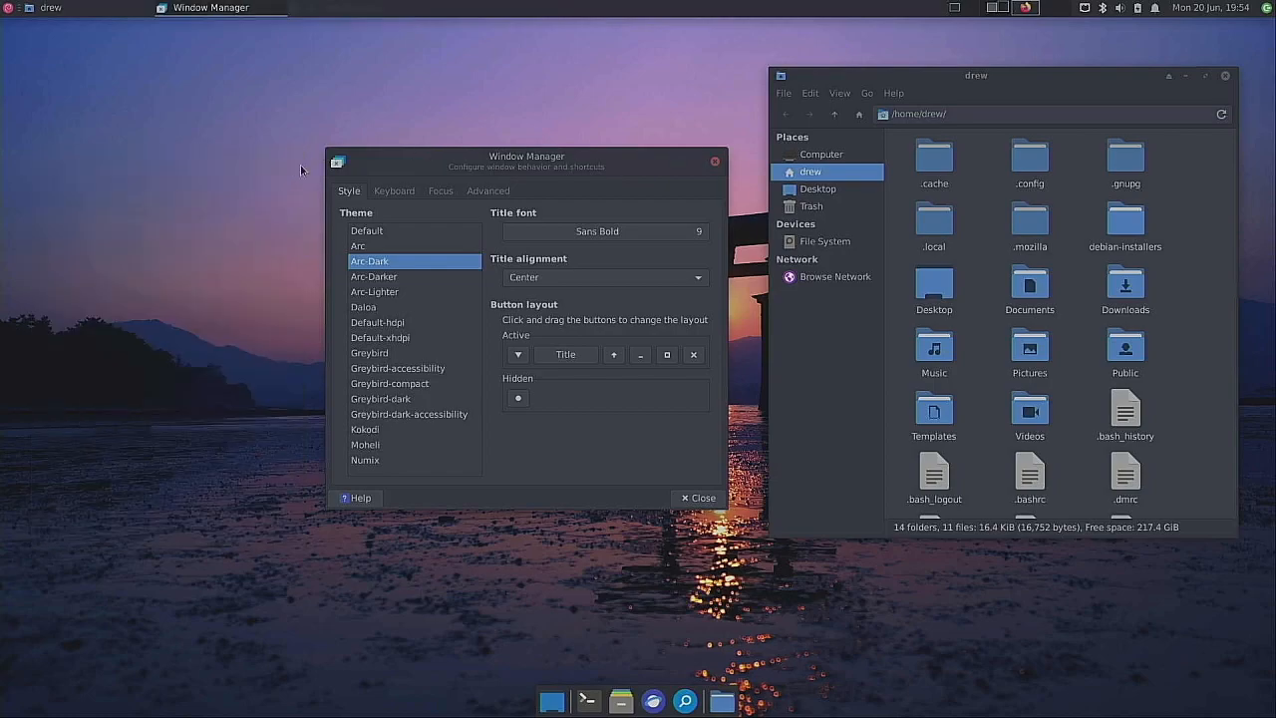
{"action": "left_click", "coordinate": [715, 165]}
{"action": "left_click", "coordinate": [1225, 76]}
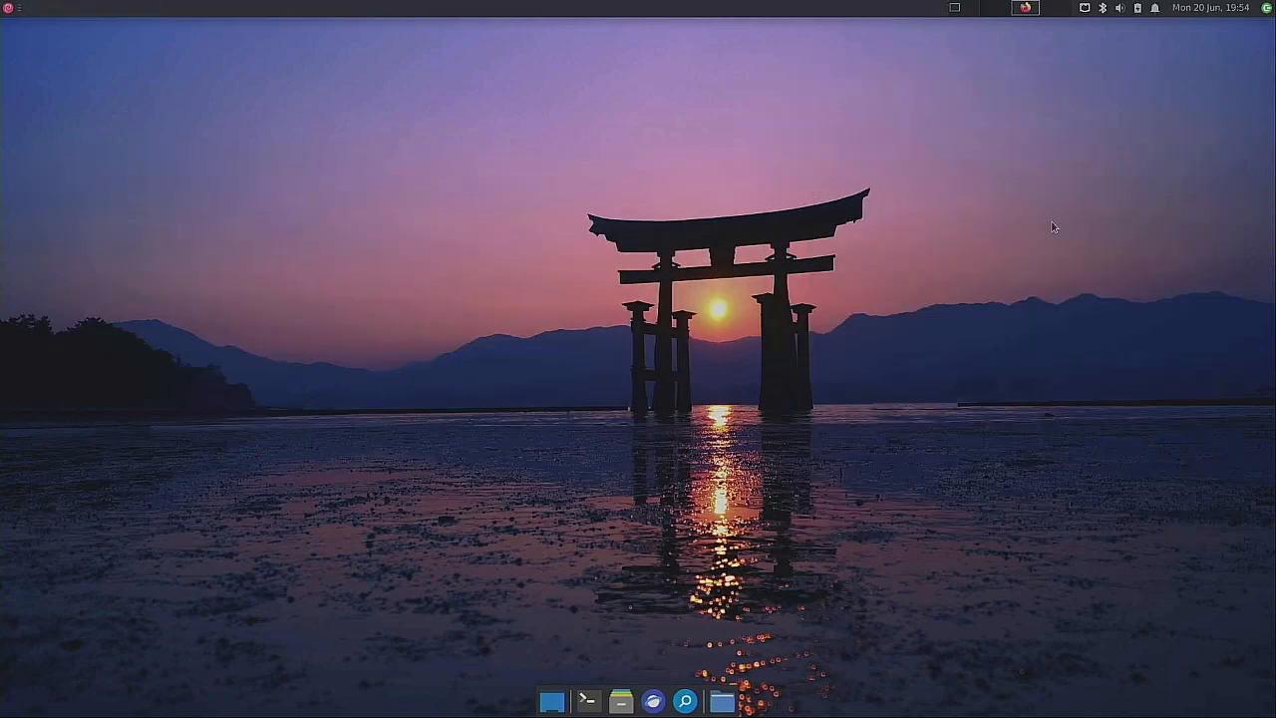
Step: Remove Panel 2, the launcher dock, through its panel preferences and close the preferences
{"action": "right_click", "coordinate": [610, 698]}
{"action": "mouse_move", "coordinate": [632, 680]}
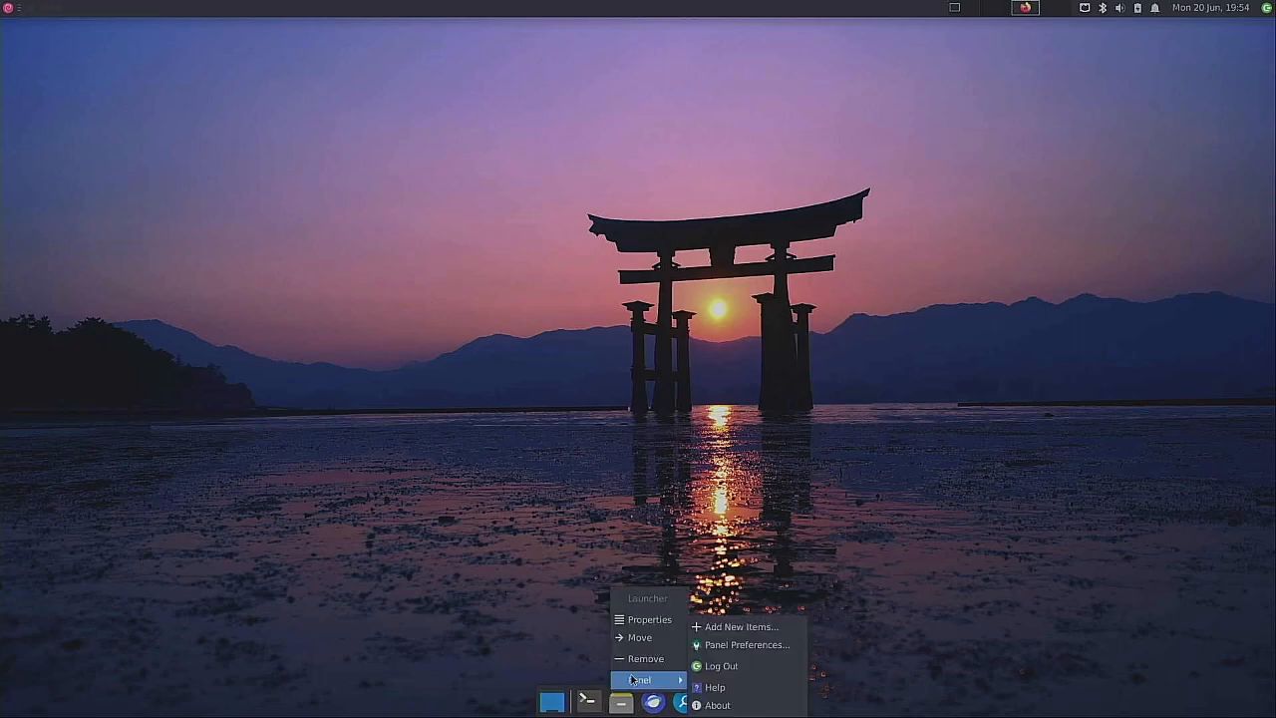
{"action": "left_click", "coordinate": [726, 645]}
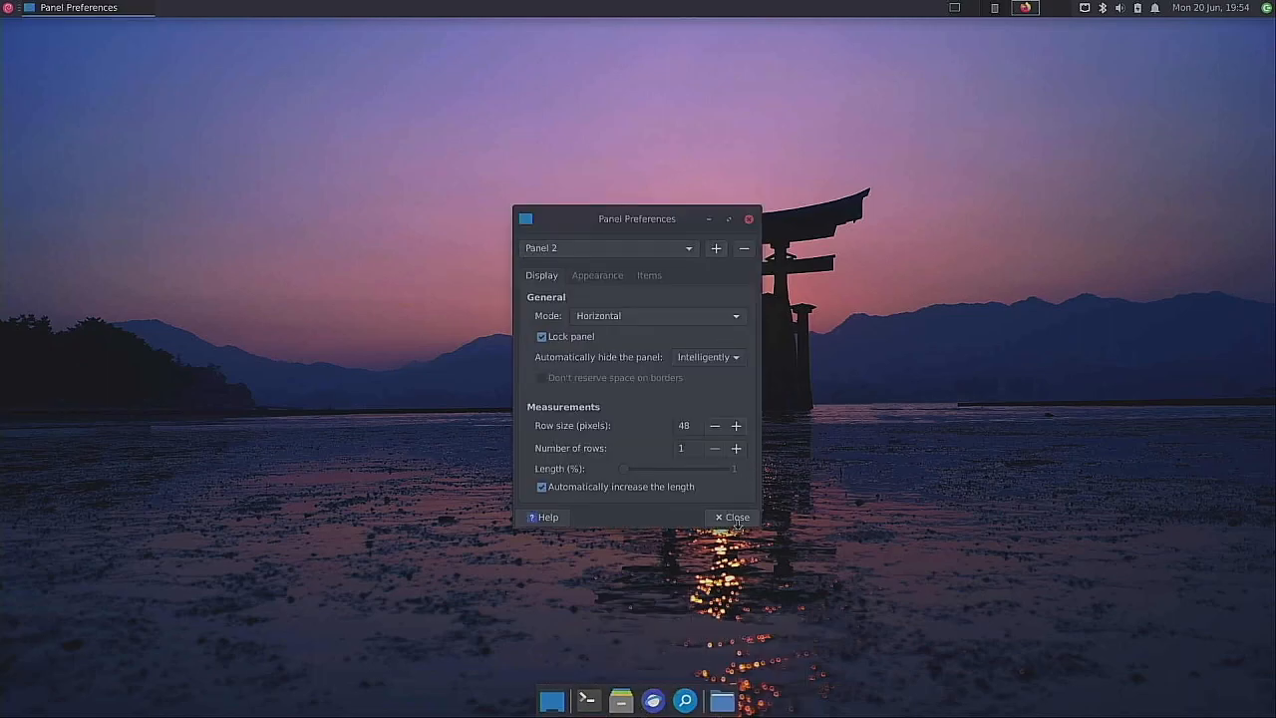
{"action": "left_click", "coordinate": [743, 253]}
{"action": "left_click", "coordinate": [724, 402]}
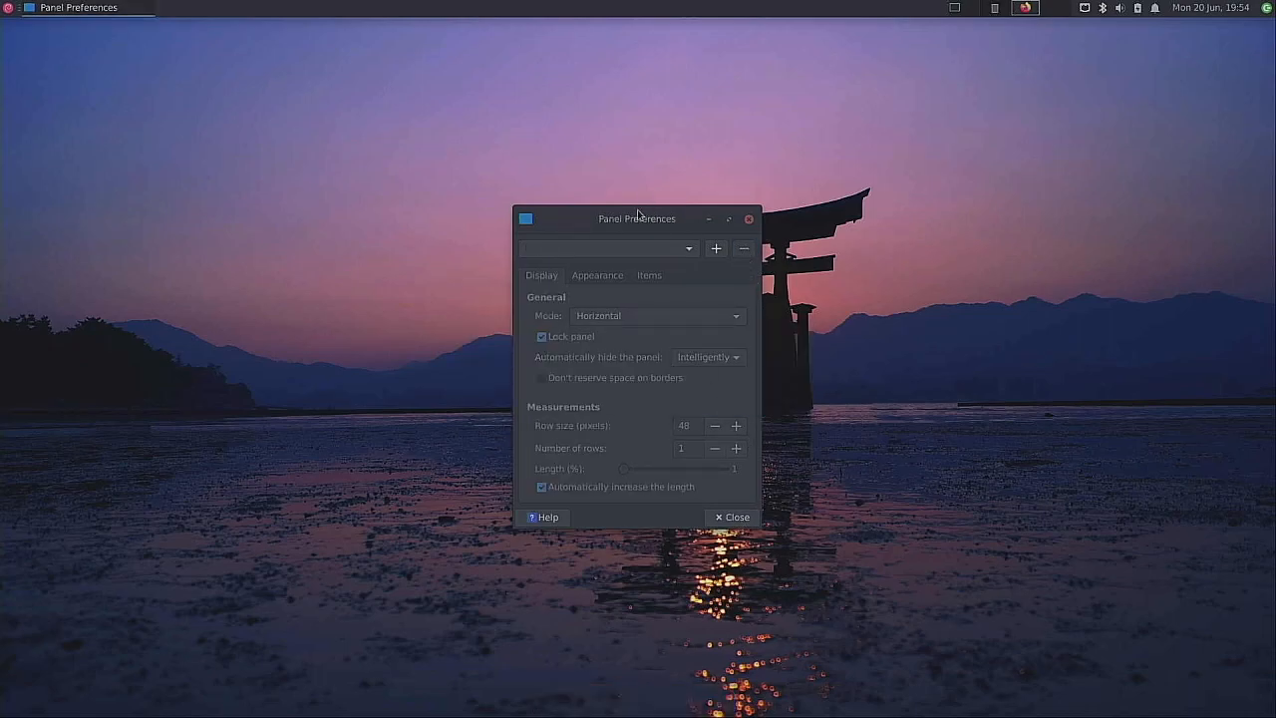
{"action": "left_click_drag", "start_coordinate": [638, 212], "coordinate": [650, 218]}
{"action": "left_click", "coordinate": [759, 225]}
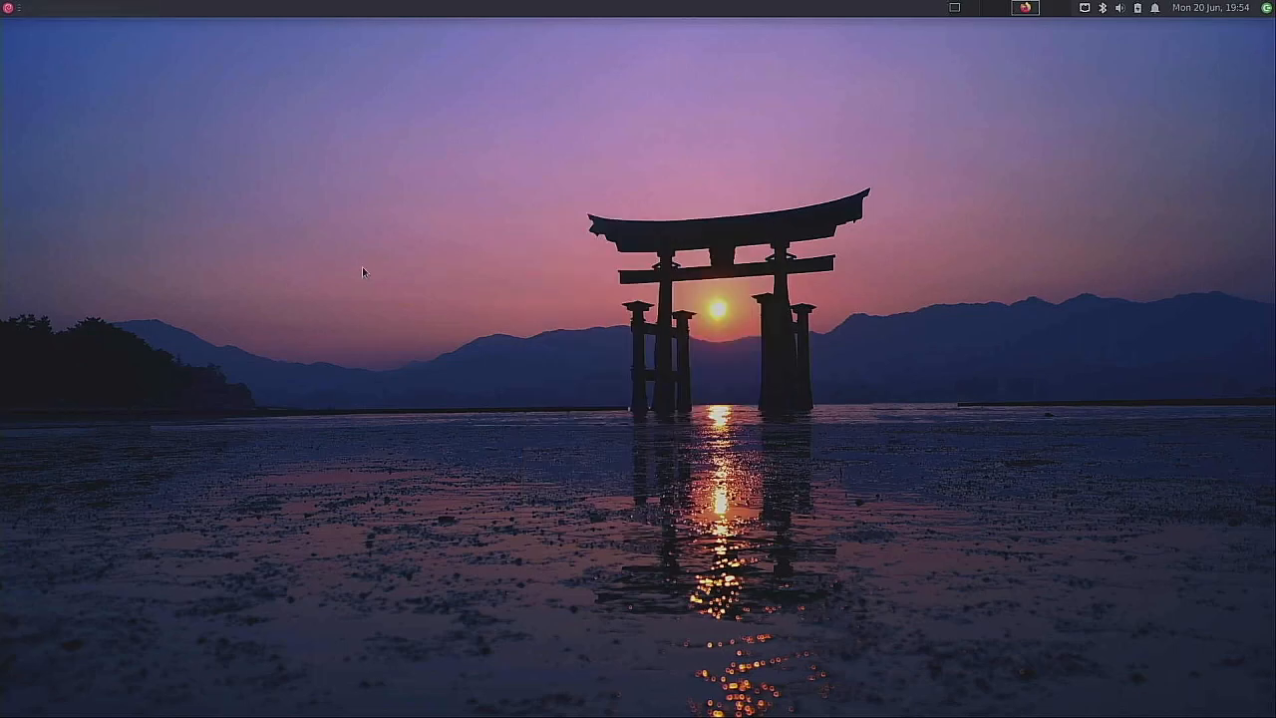
{"action": "right_click", "coordinate": [204, 11]}
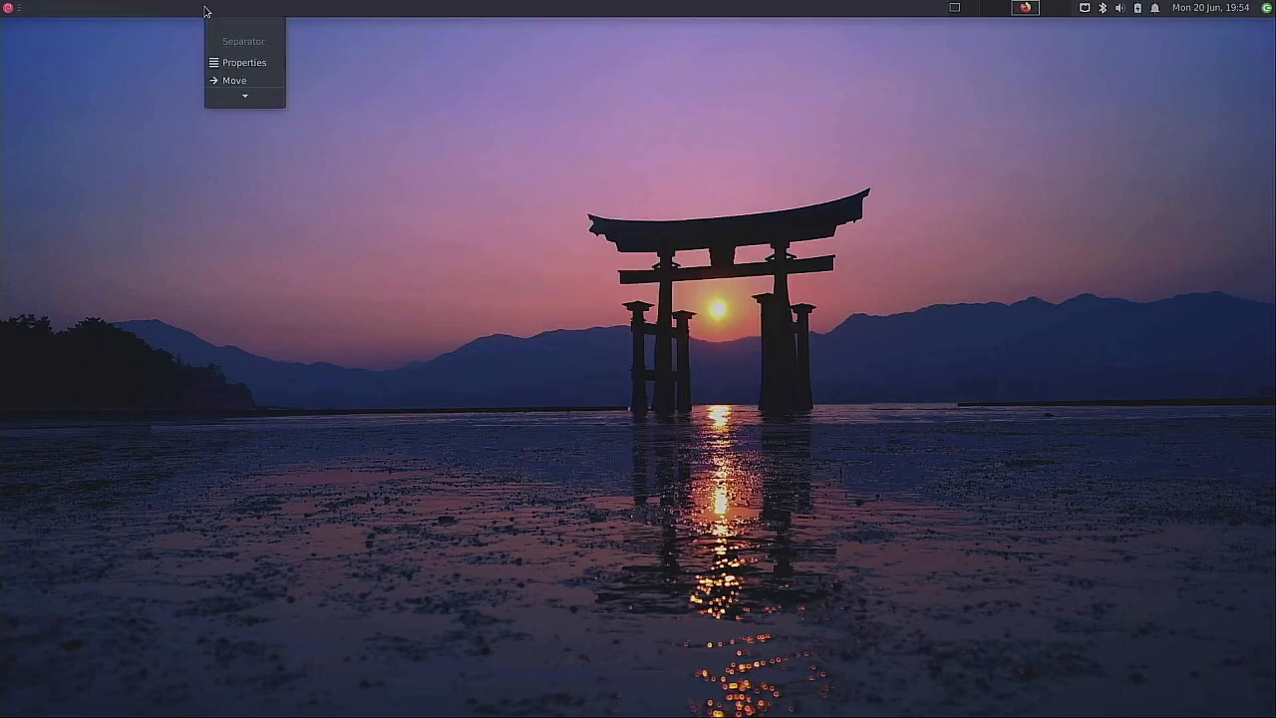
{"action": "left_click", "coordinate": [138, 11]}
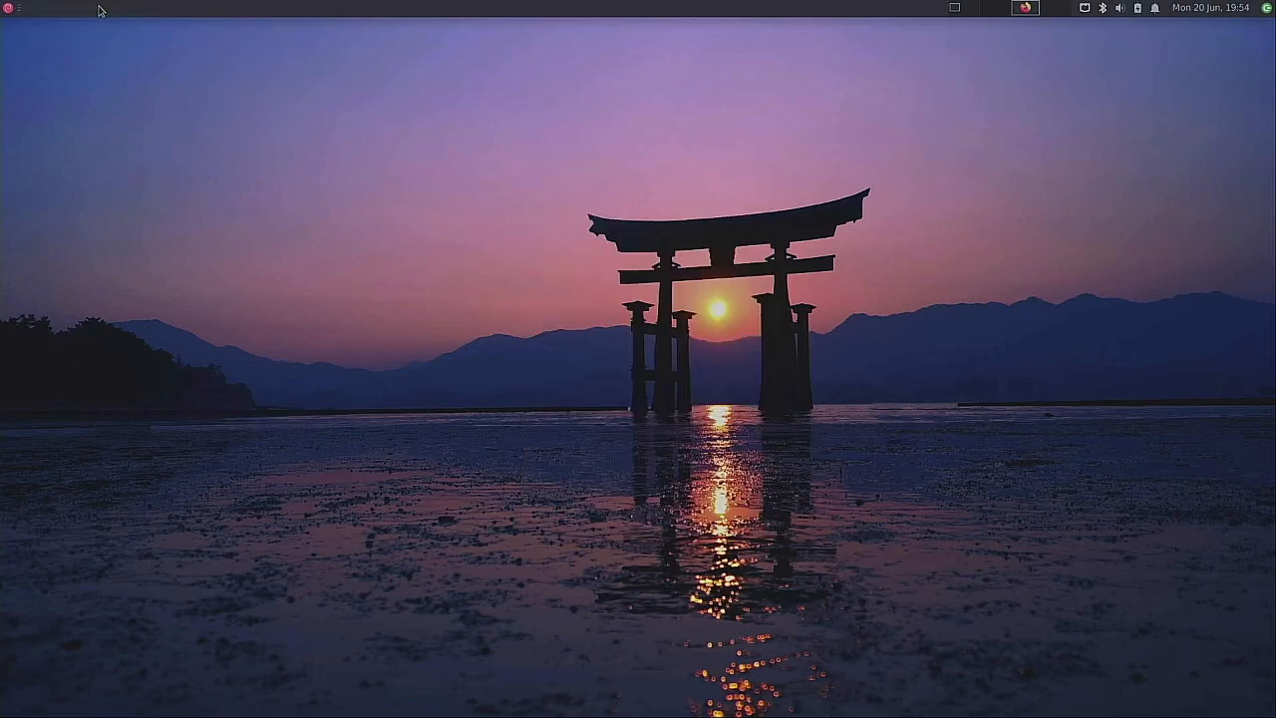
{"action": "right_click", "coordinate": [245, 11]}
{"action": "mouse_move", "coordinate": [268, 111]}
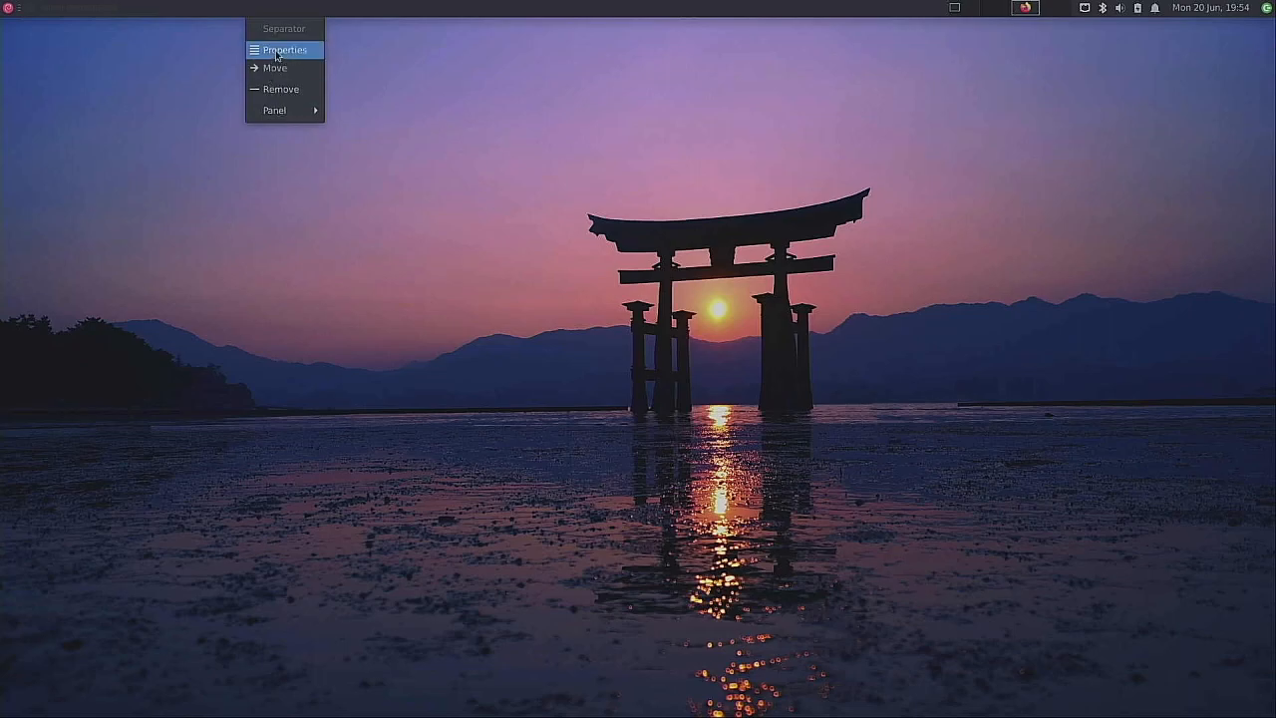
{"action": "left_click", "coordinate": [277, 52]}
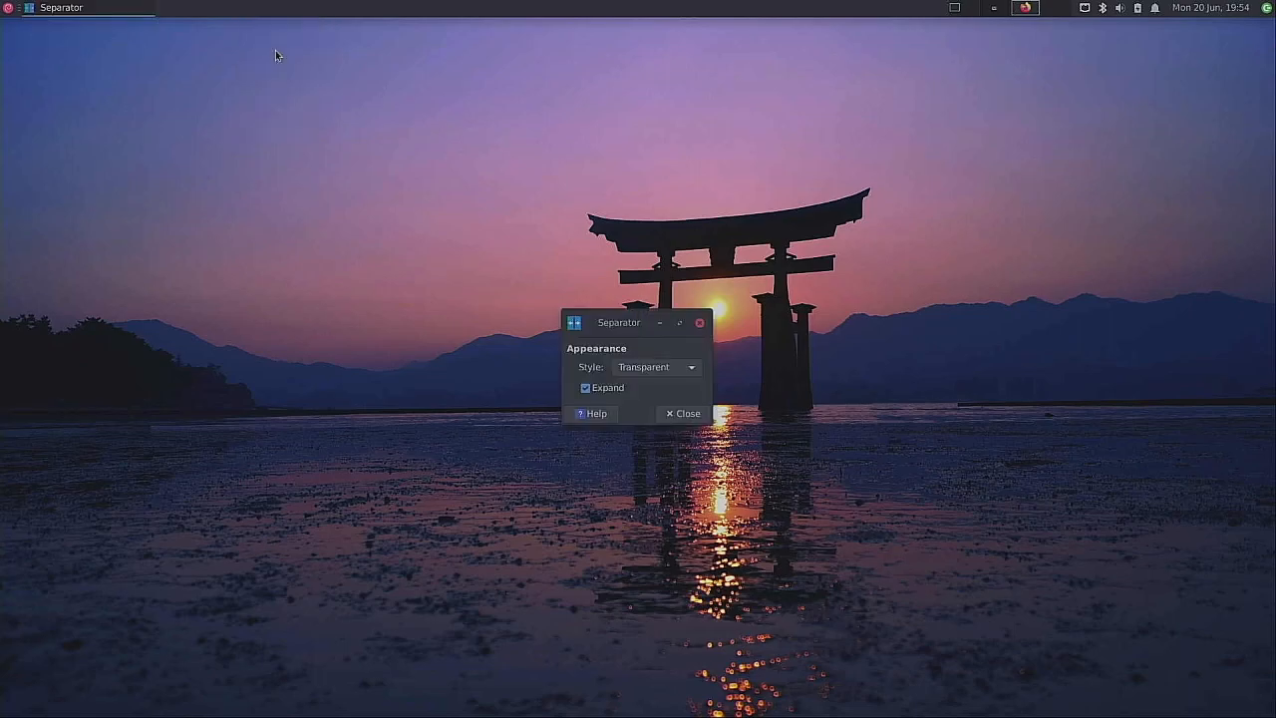
{"action": "left_click", "coordinate": [673, 411]}
Step: Unlock Panel 1, move it to the bottom edge of the desktop, lock it again and close its preferences
{"action": "right_click", "coordinate": [405, 9]}
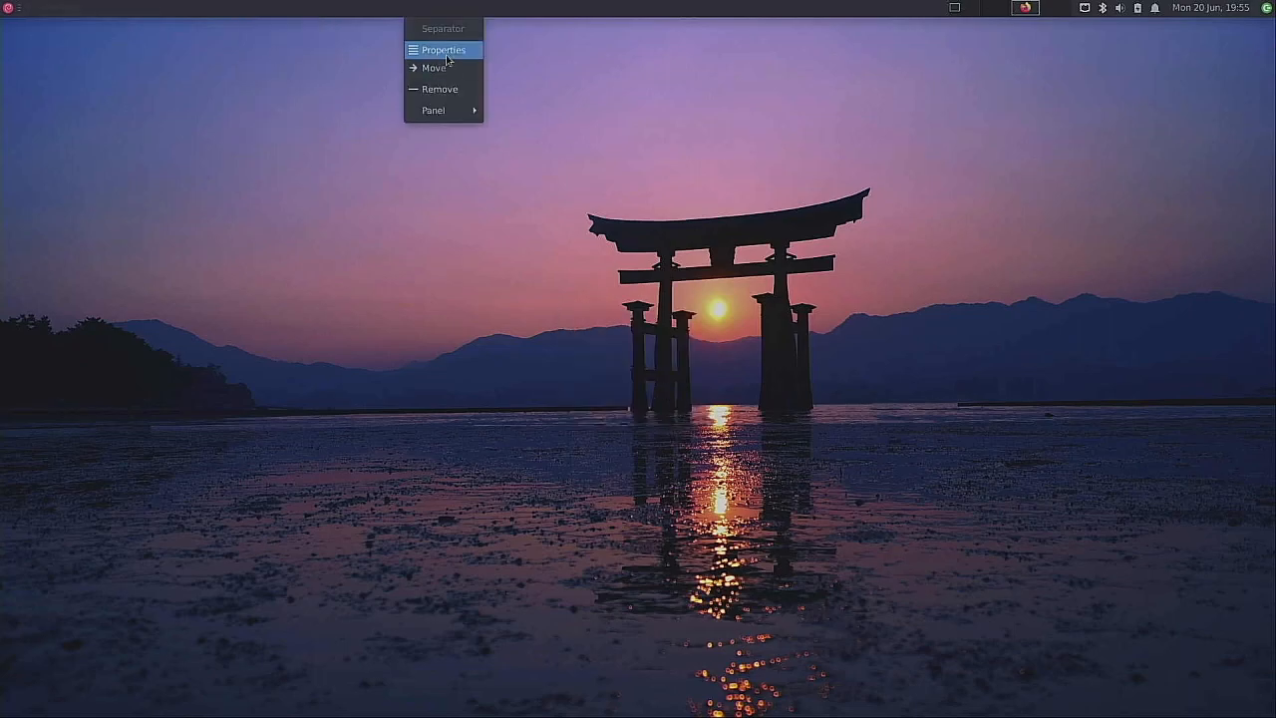
{"action": "mouse_move", "coordinate": [458, 110]}
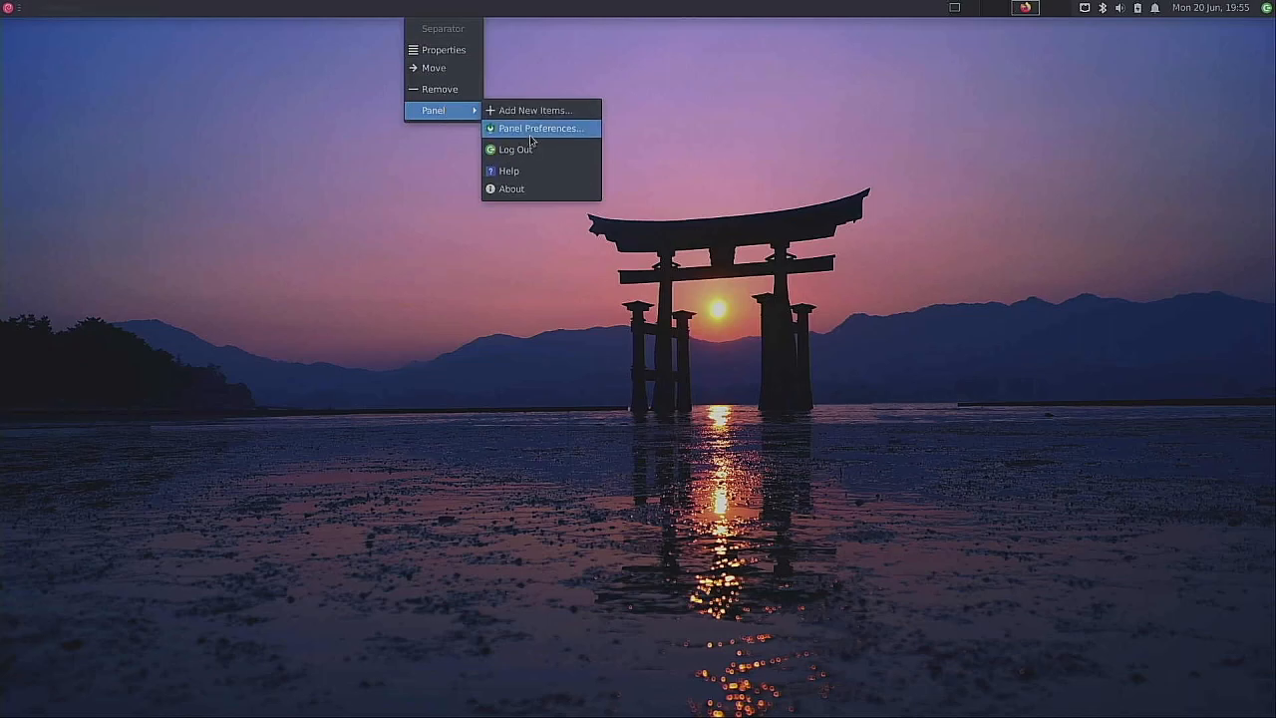
{"action": "left_click", "coordinate": [534, 131]}
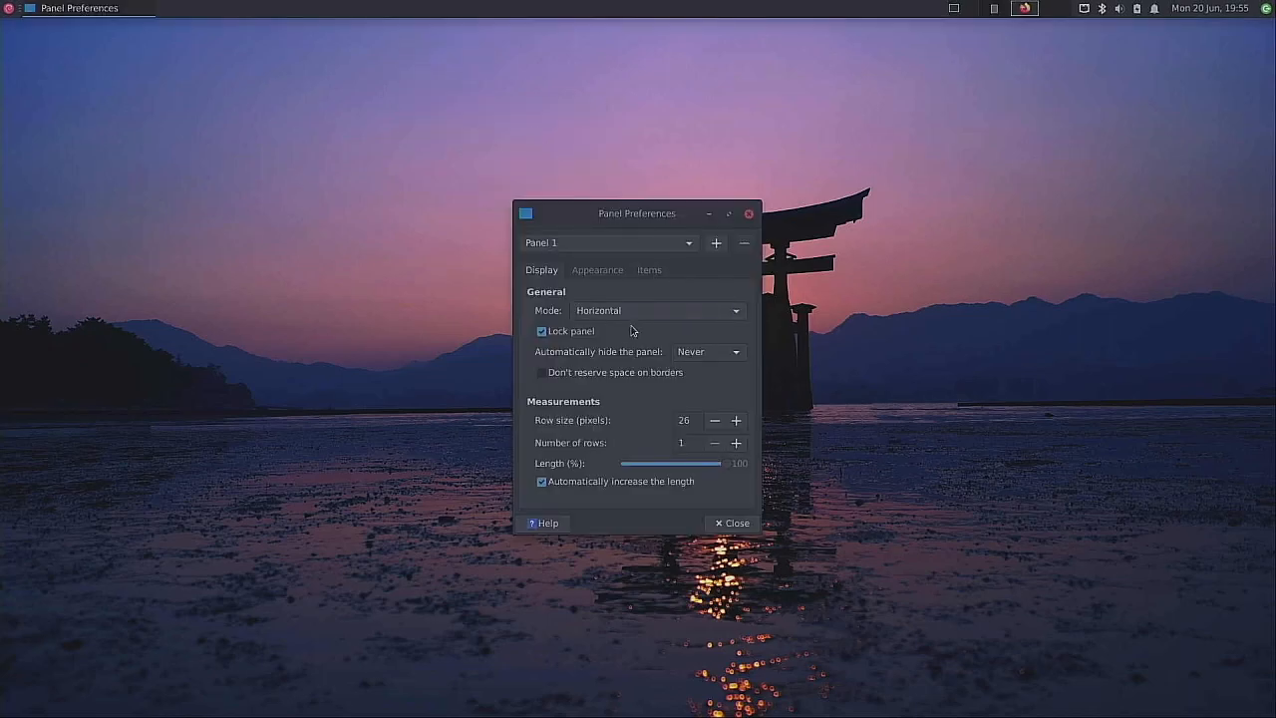
{"action": "left_click", "coordinate": [543, 332]}
{"action": "left_click", "coordinate": [619, 312]}
{"action": "left_click", "coordinate": [618, 310]}
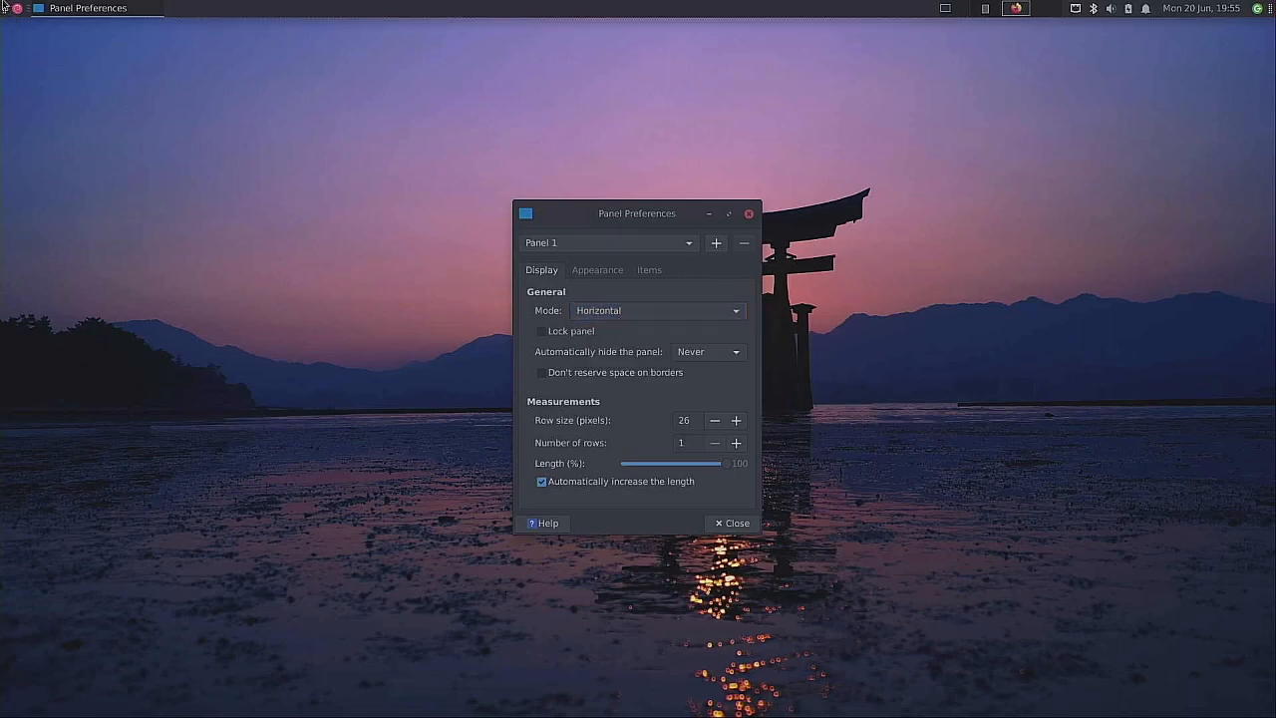
{"action": "left_click_drag", "start_coordinate": [5, 11], "coordinate": [3, 707]}
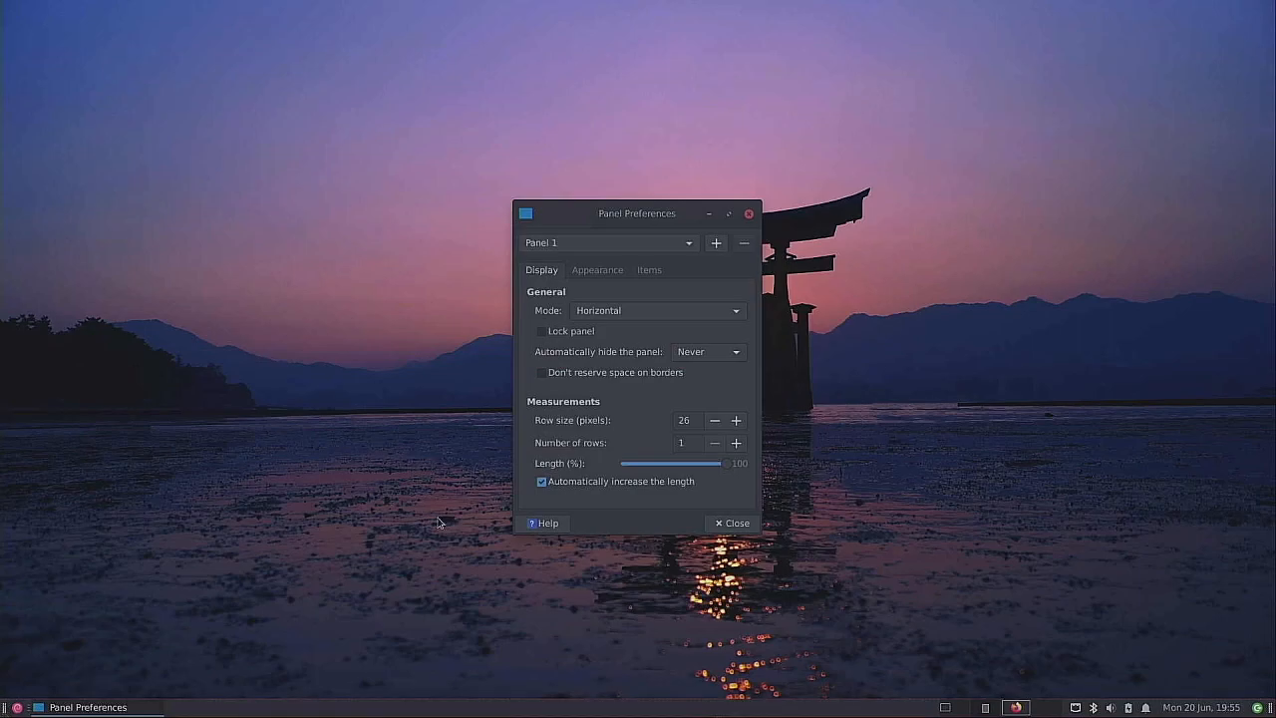
{"action": "left_click", "coordinate": [550, 336]}
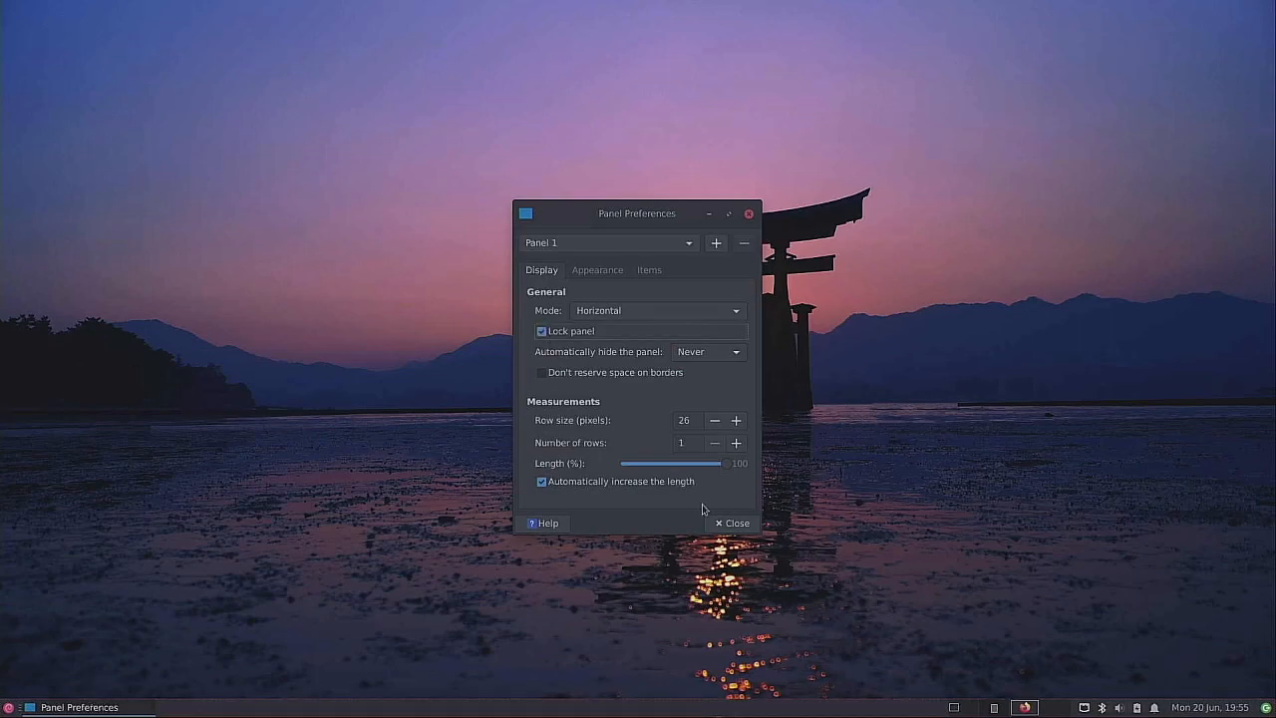
{"action": "left_click", "coordinate": [734, 523]}
Step: Check how the Whisker Menu opens from the relocated panel and dismiss it
{"action": "left_click", "coordinate": [8, 708]}
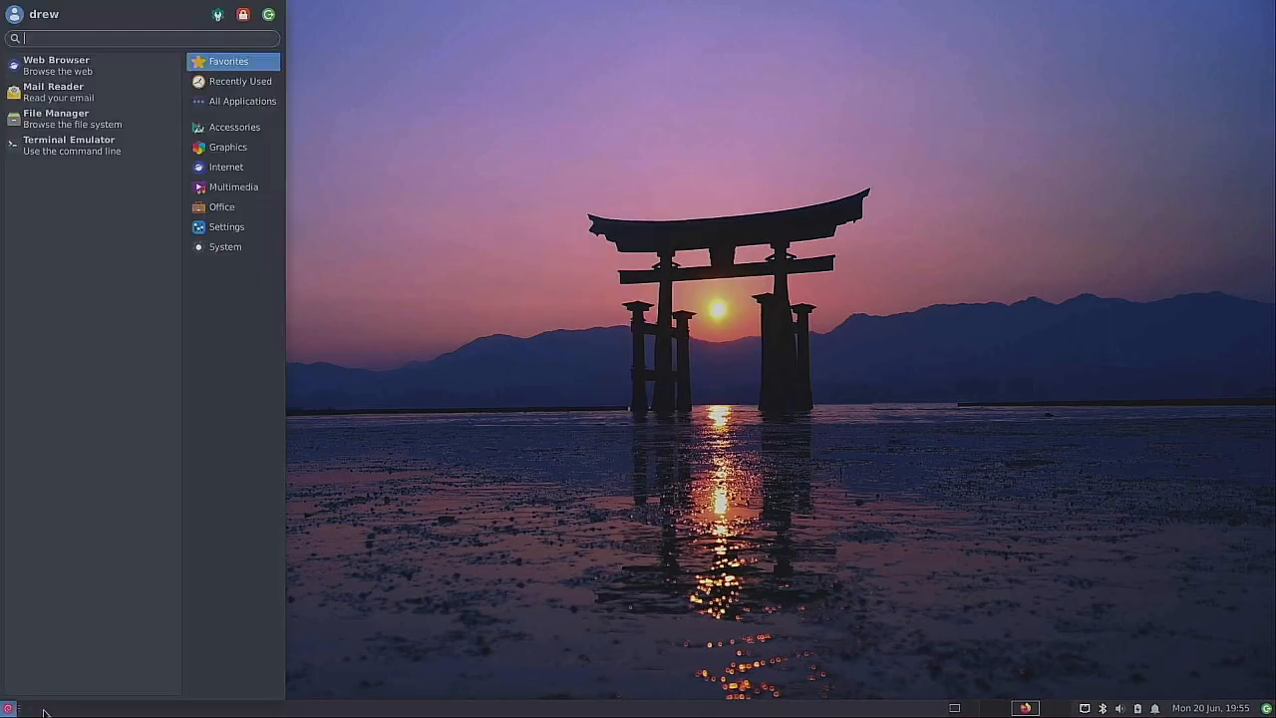
{"action": "left_click", "coordinate": [383, 63]}
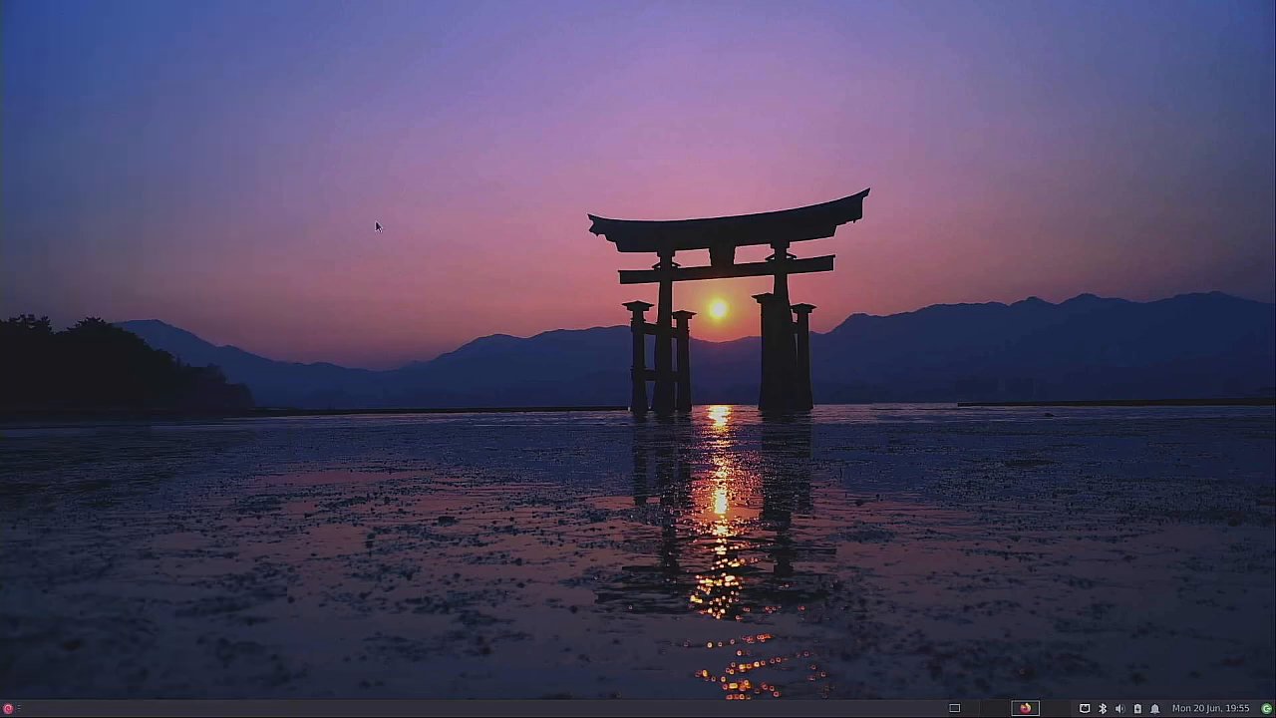